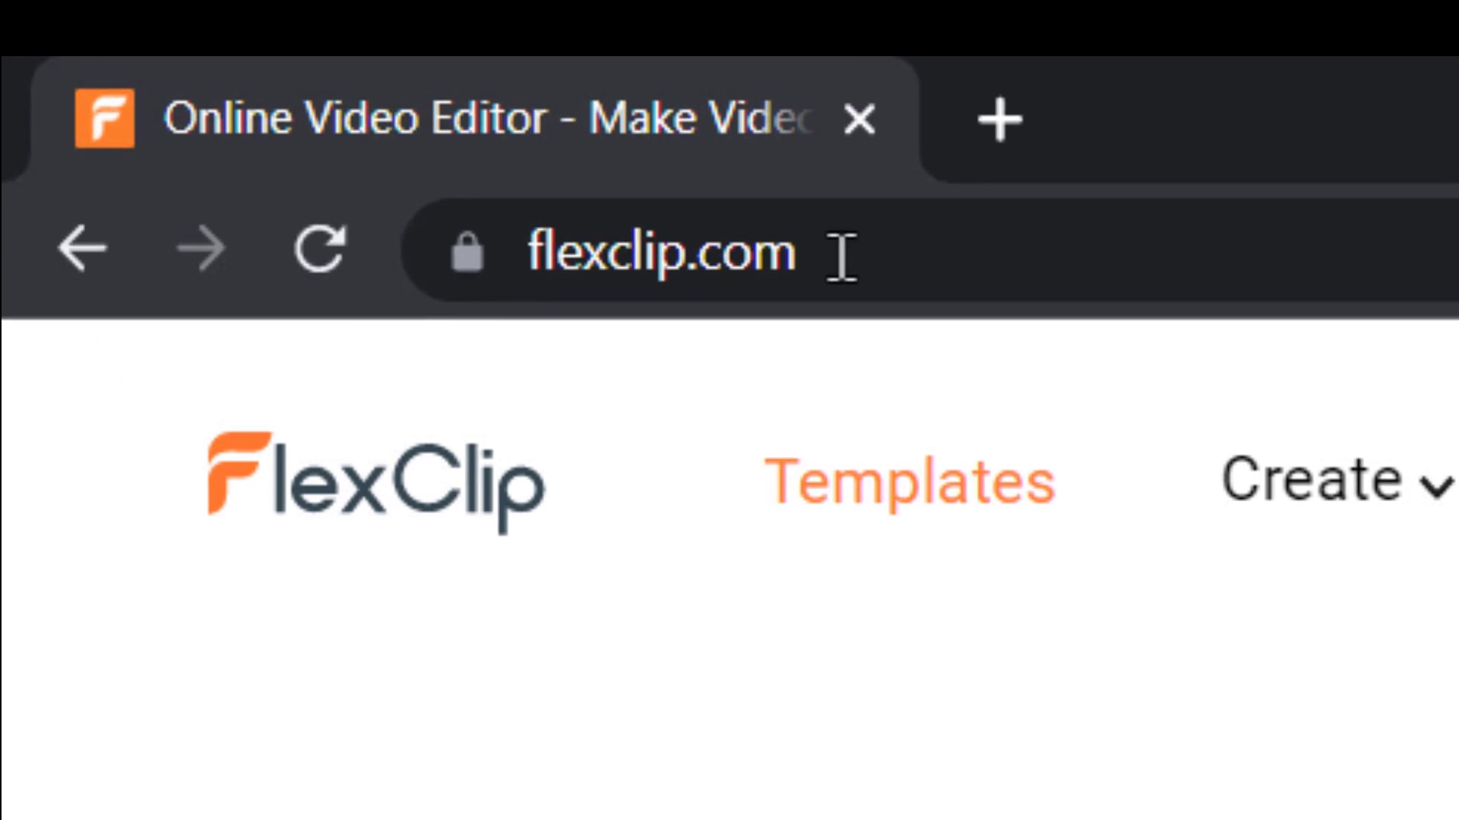
click(220, 60)
key(Escape)
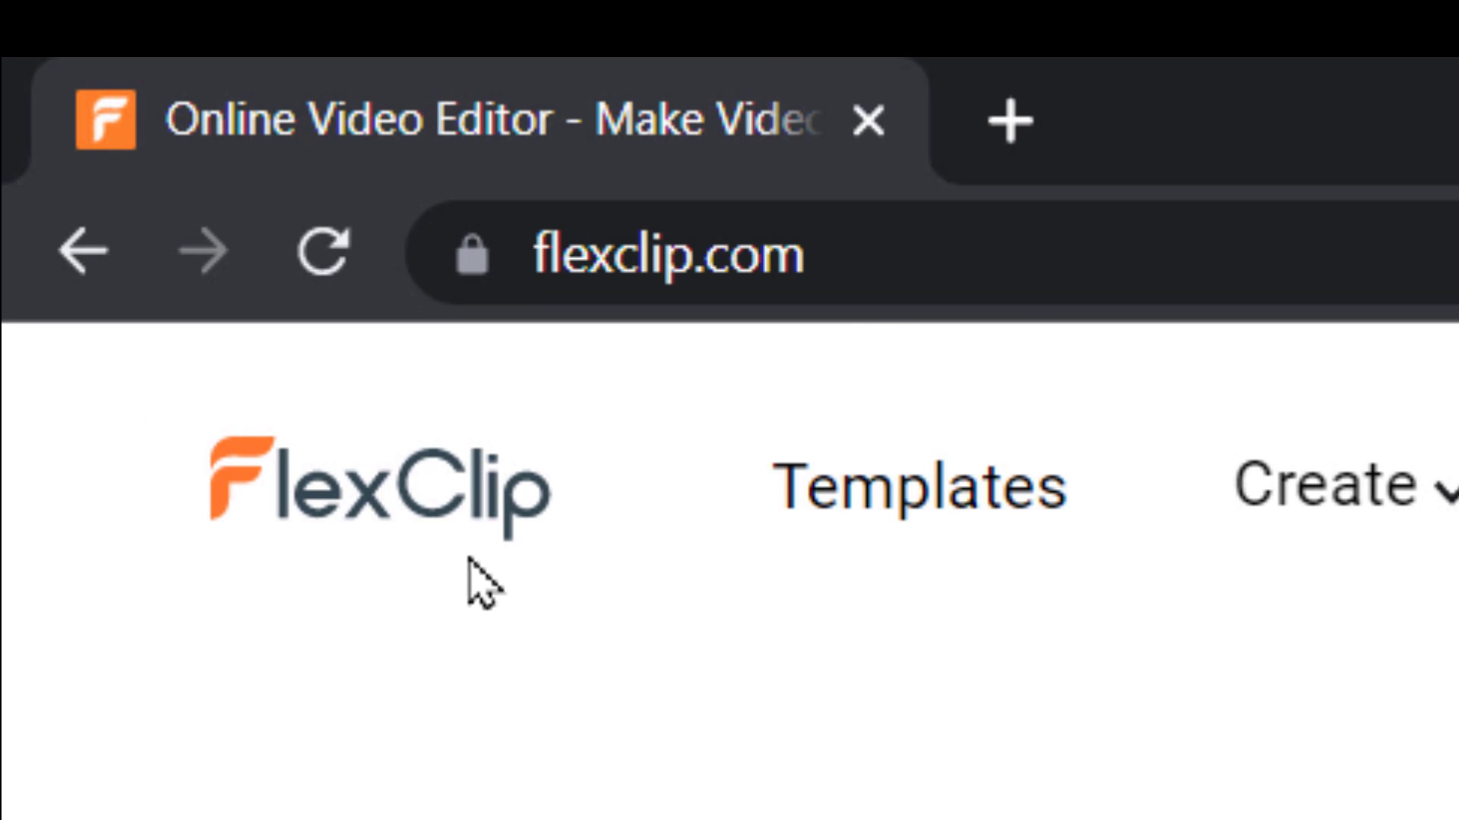
mouse_move(1308, 511)
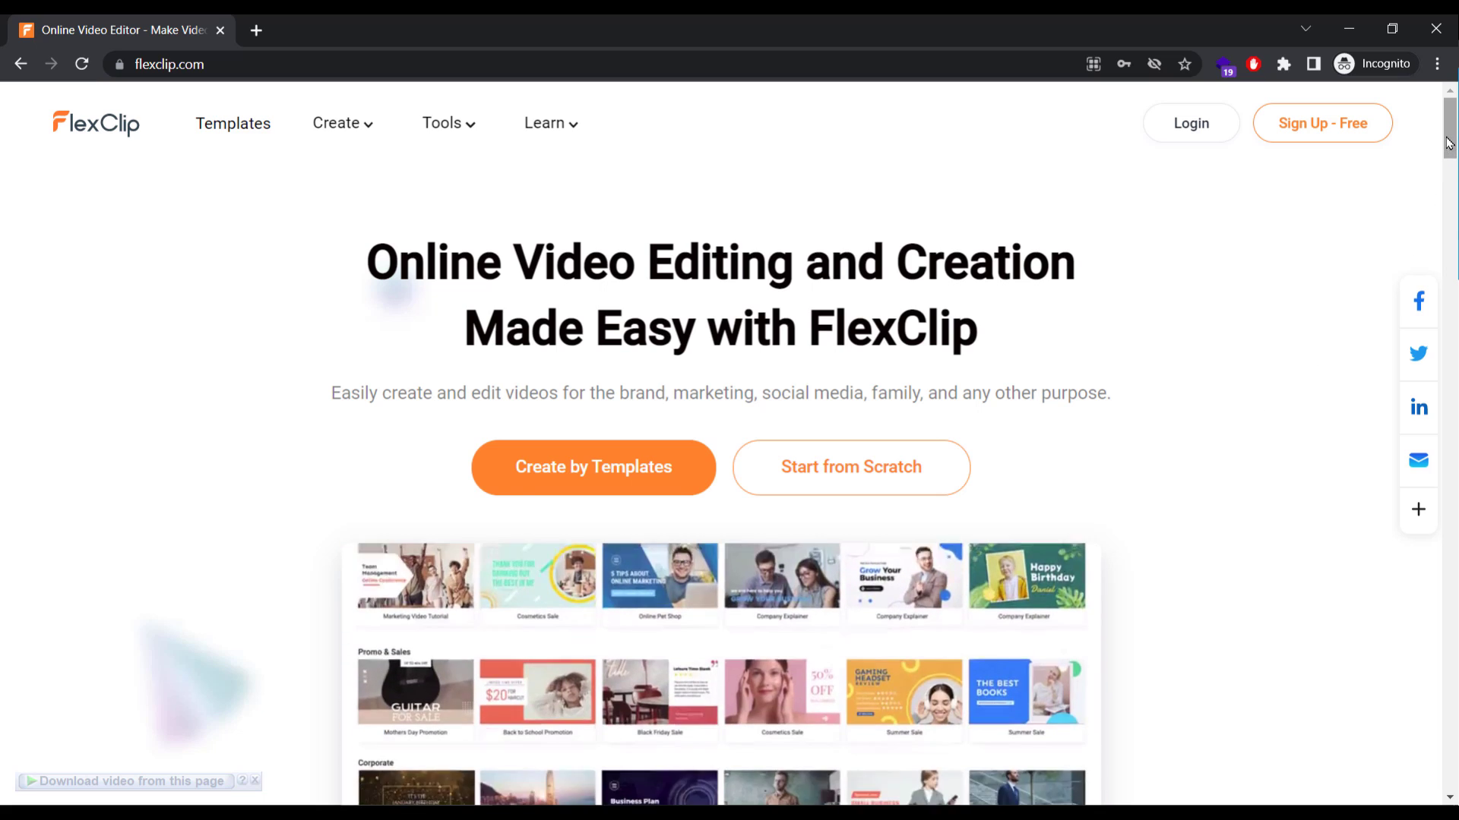
drag(1450, 135, 1431, 210)
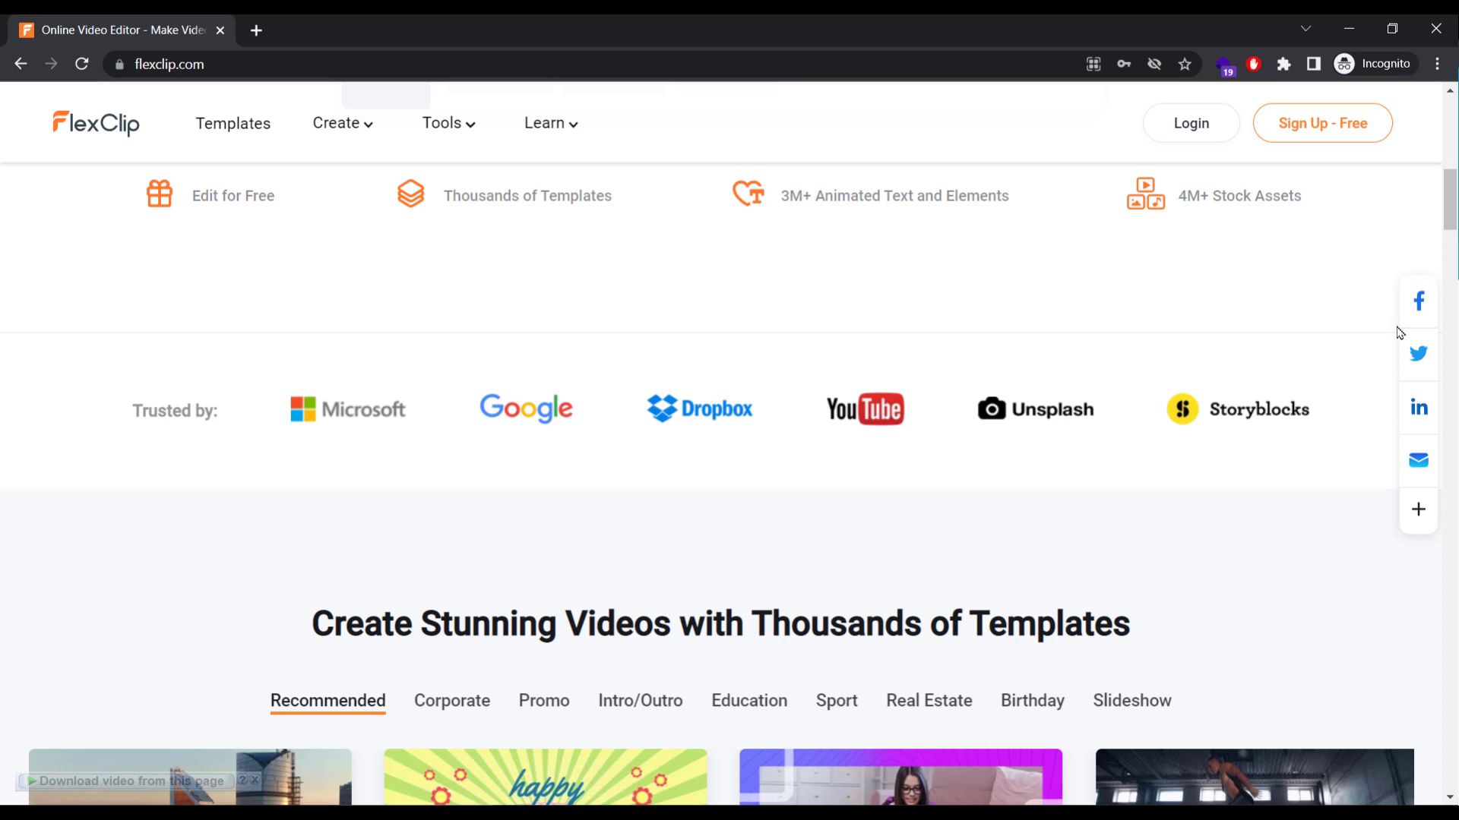
drag(1454, 206, 1410, 758)
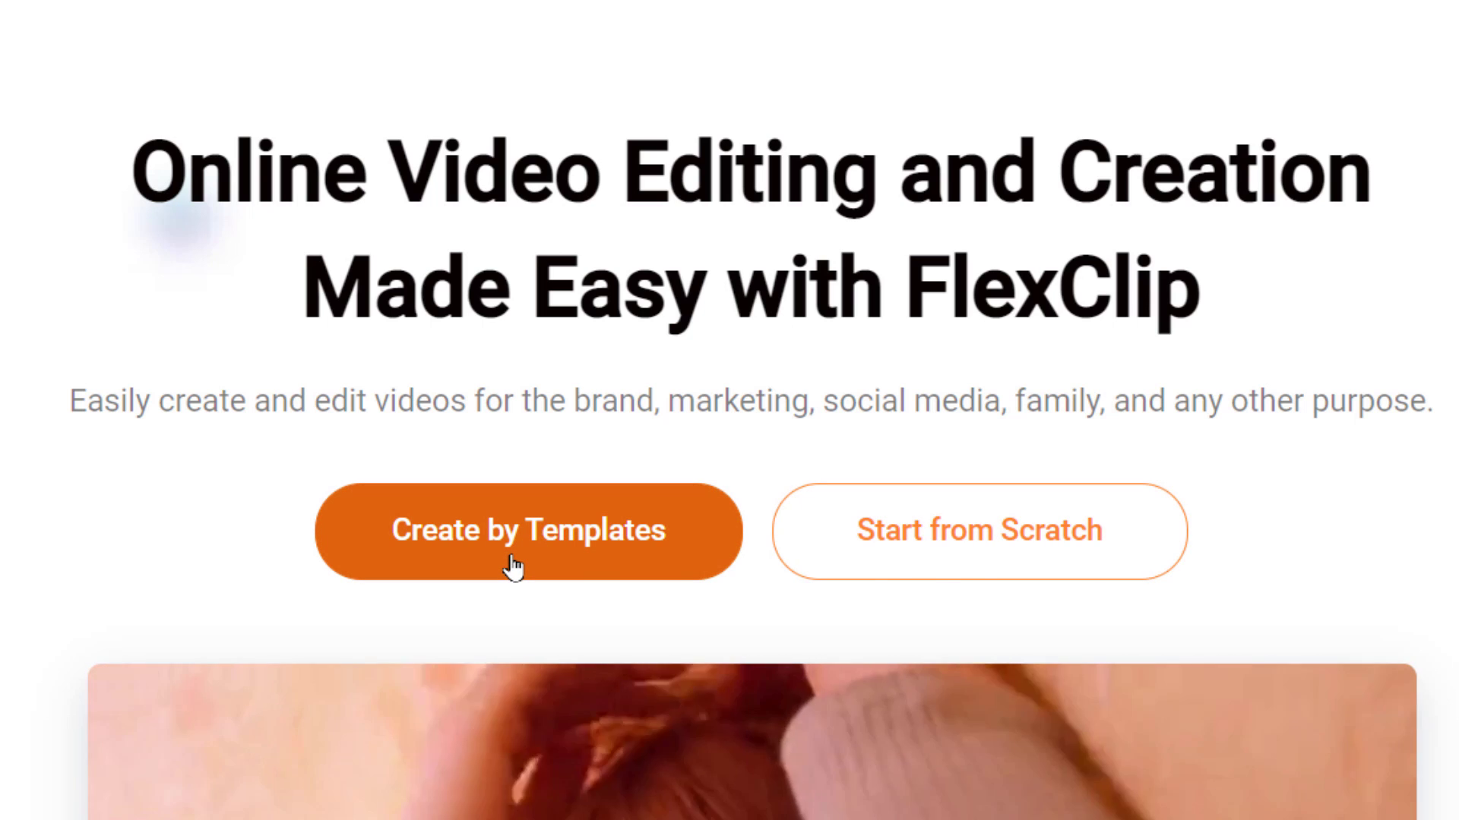
Step: Browse the video template gallery, expanding the category carousel and scrolling through the template rows
click(513, 566)
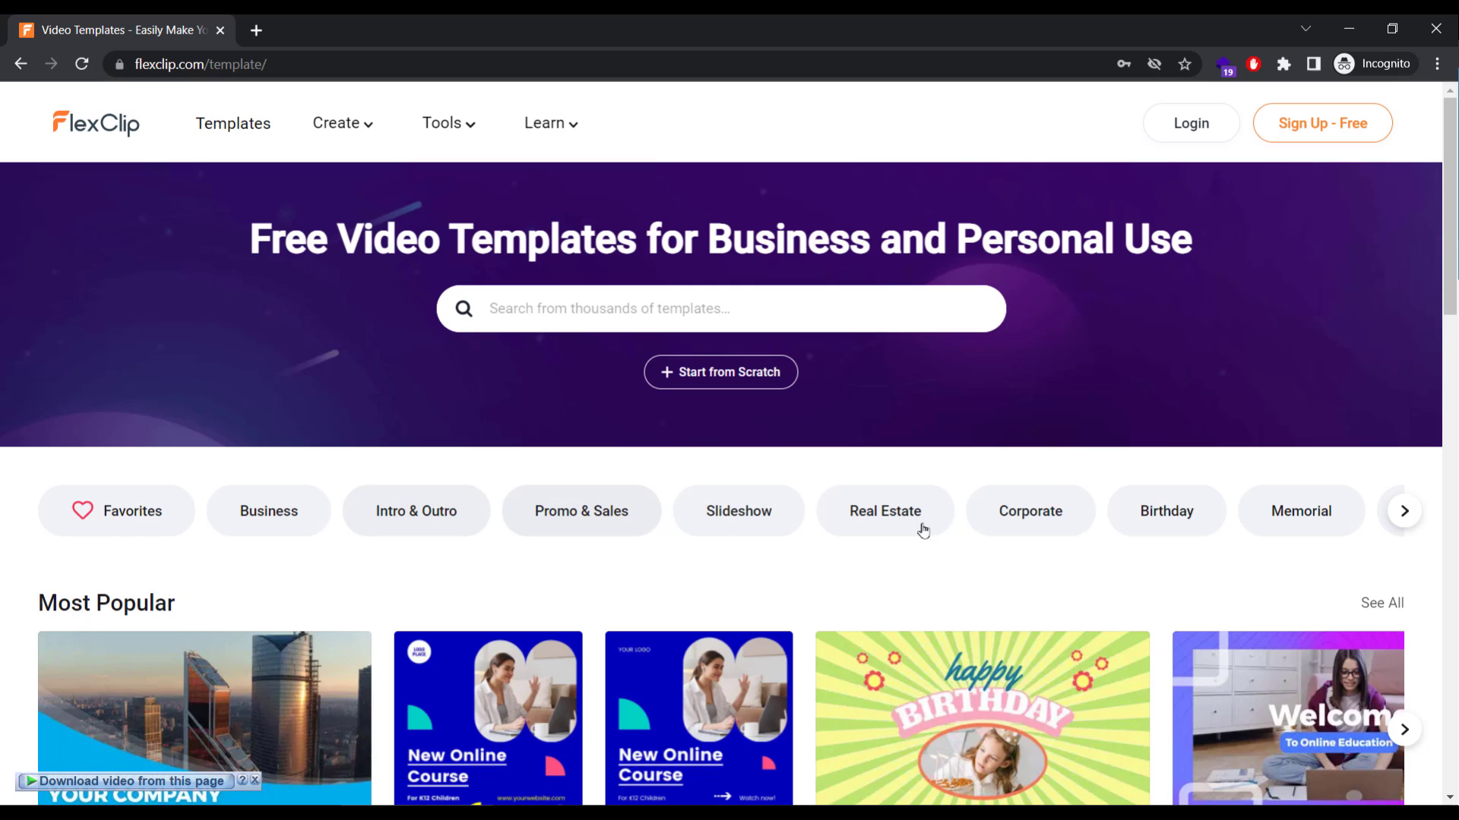
click(1404, 513)
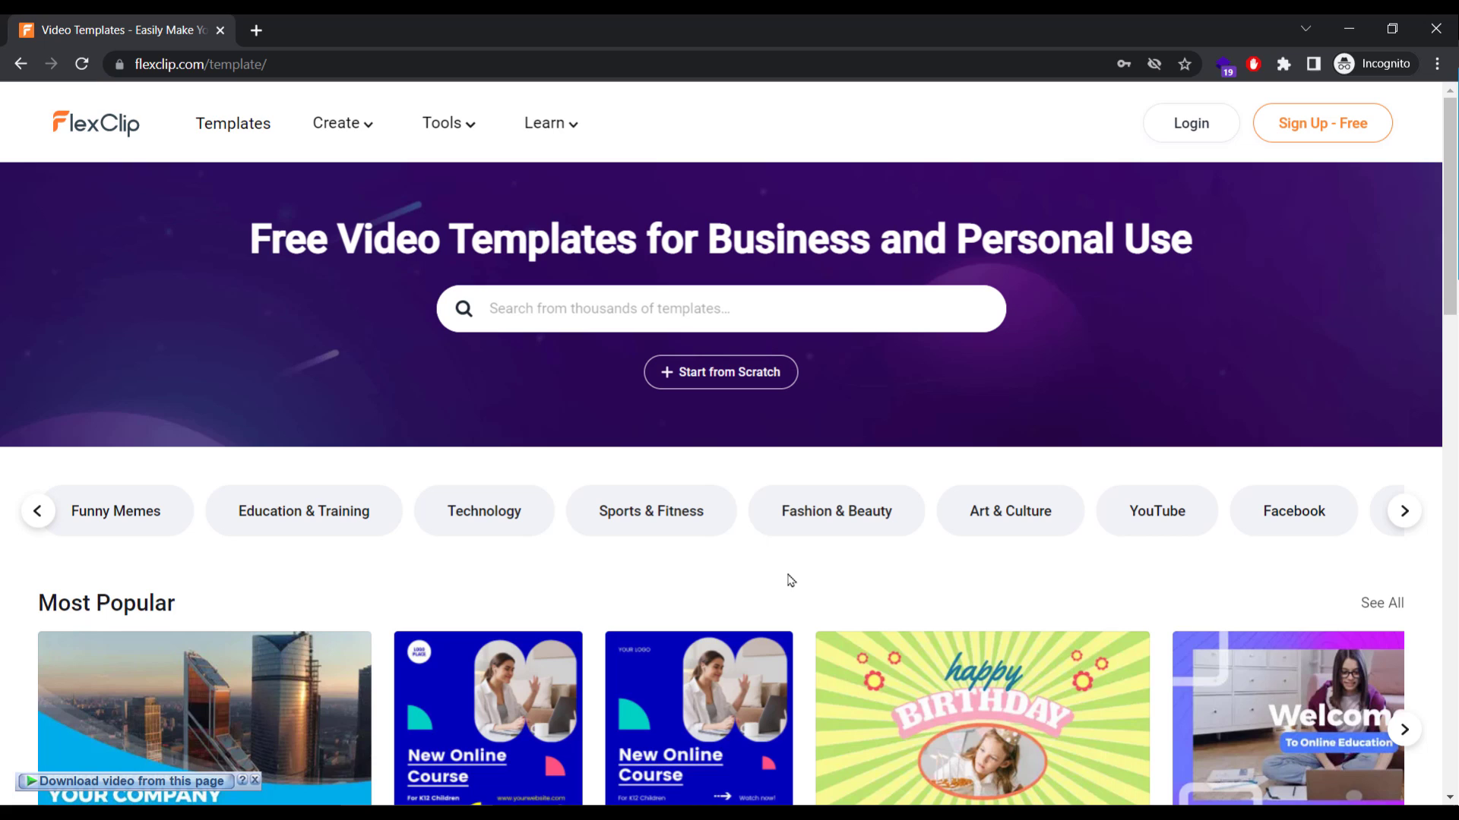
scroll(803, 577, down, 6)
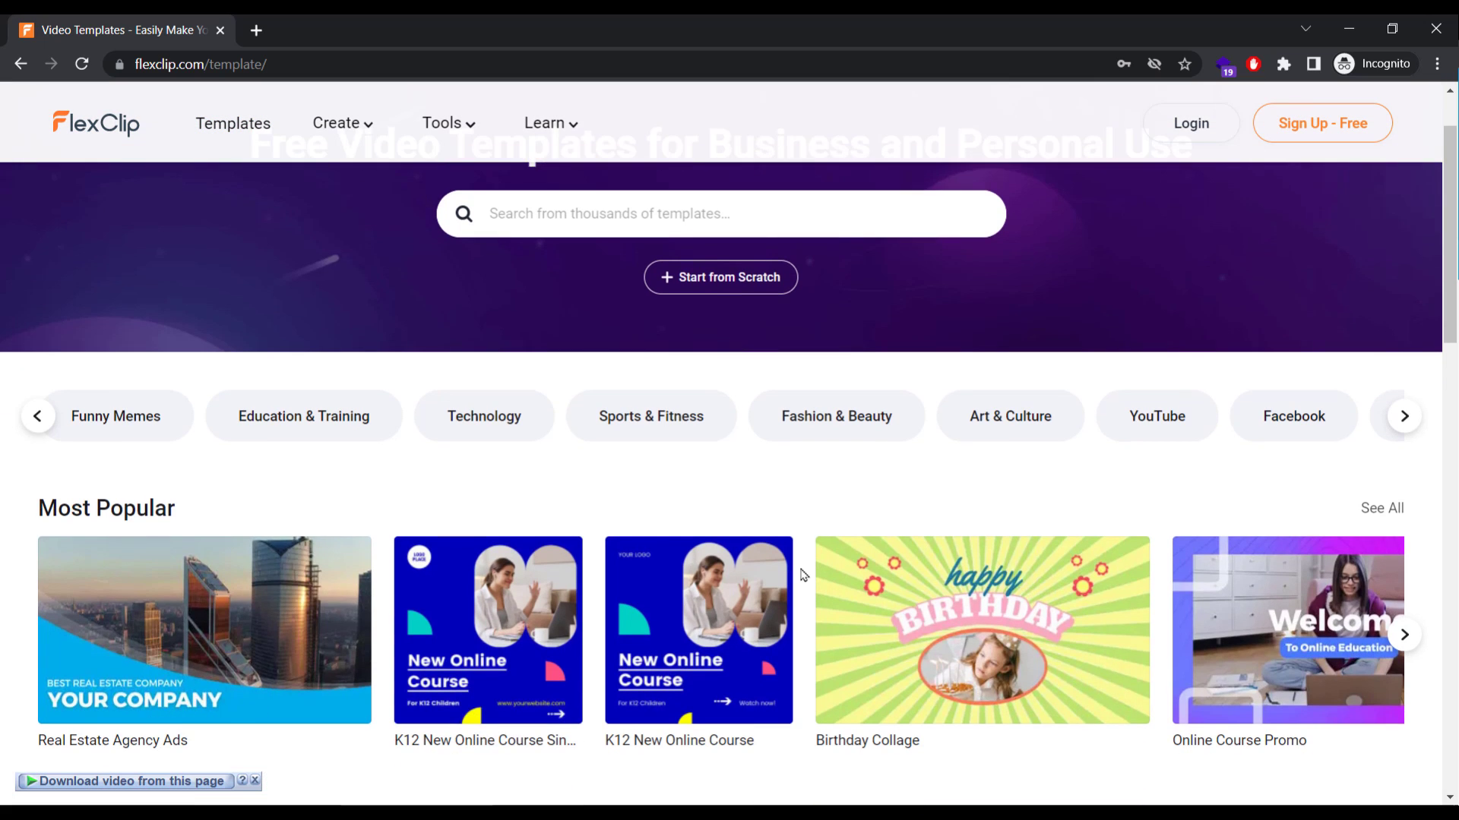
scroll(794, 589, down, 3)
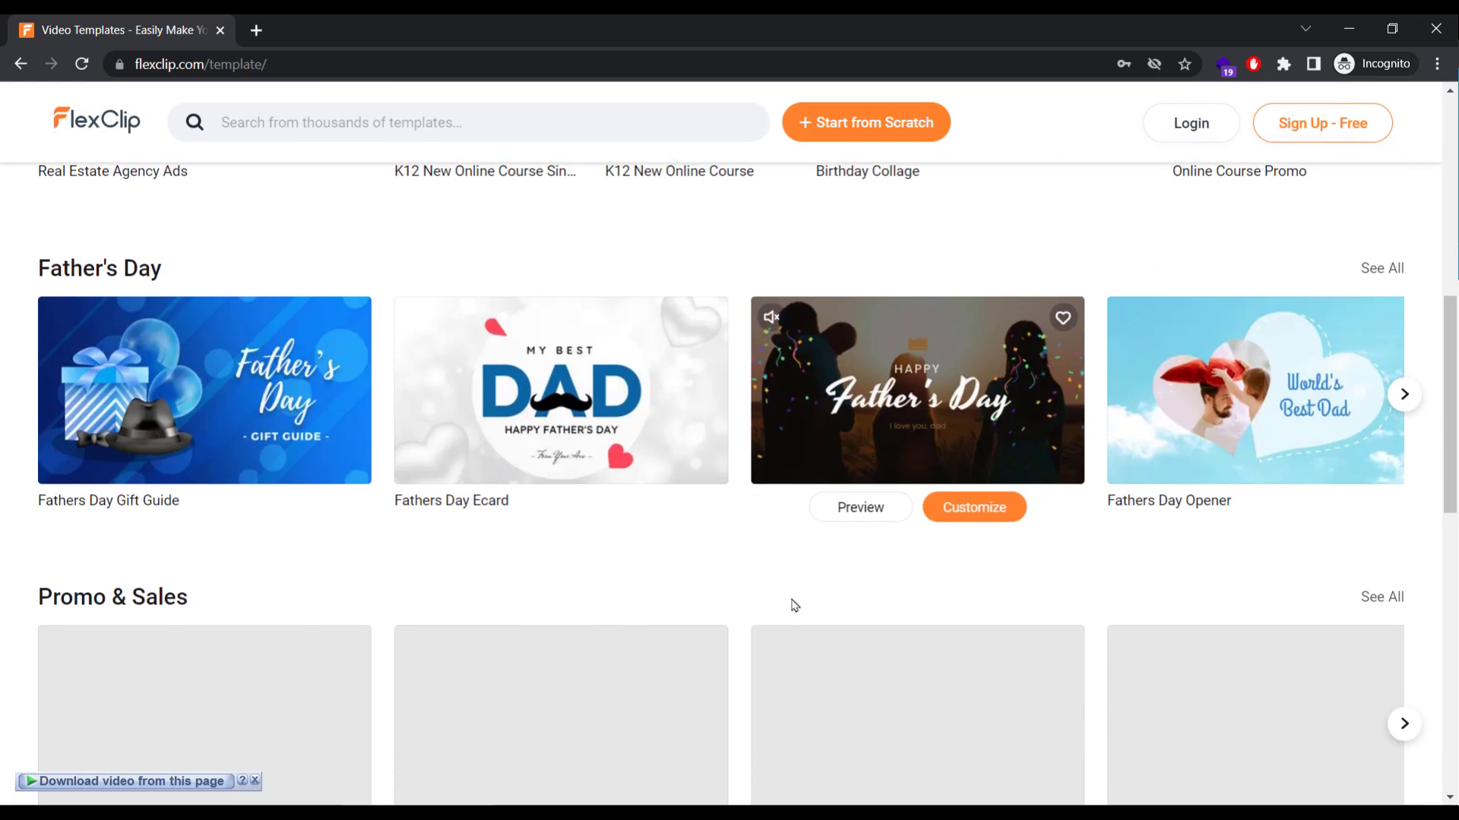
scroll(755, 557, down, 3)
scroll(745, 544, down, 1)
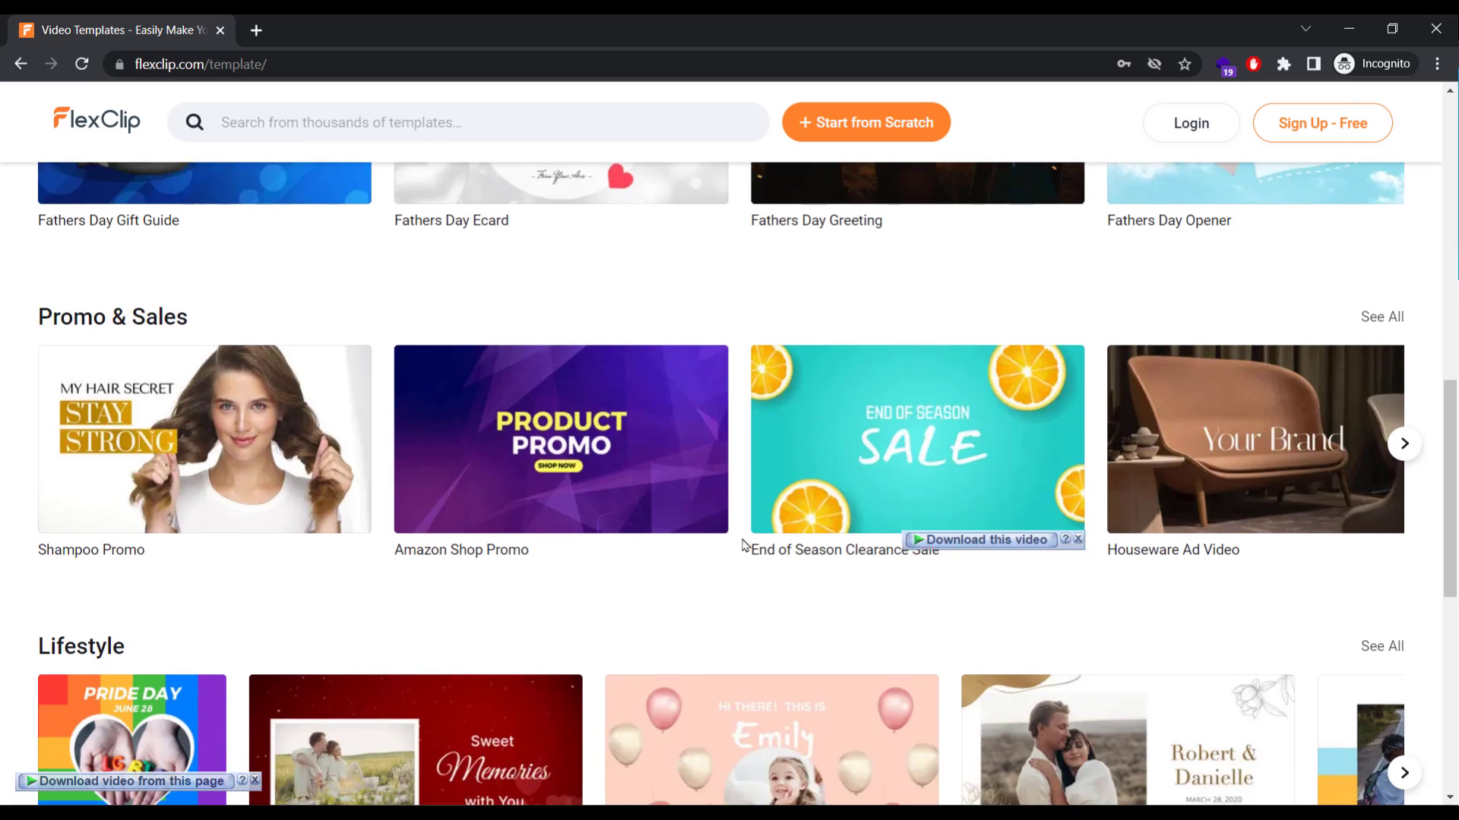
scroll(714, 558, up, 12)
scroll(668, 600, down, 1)
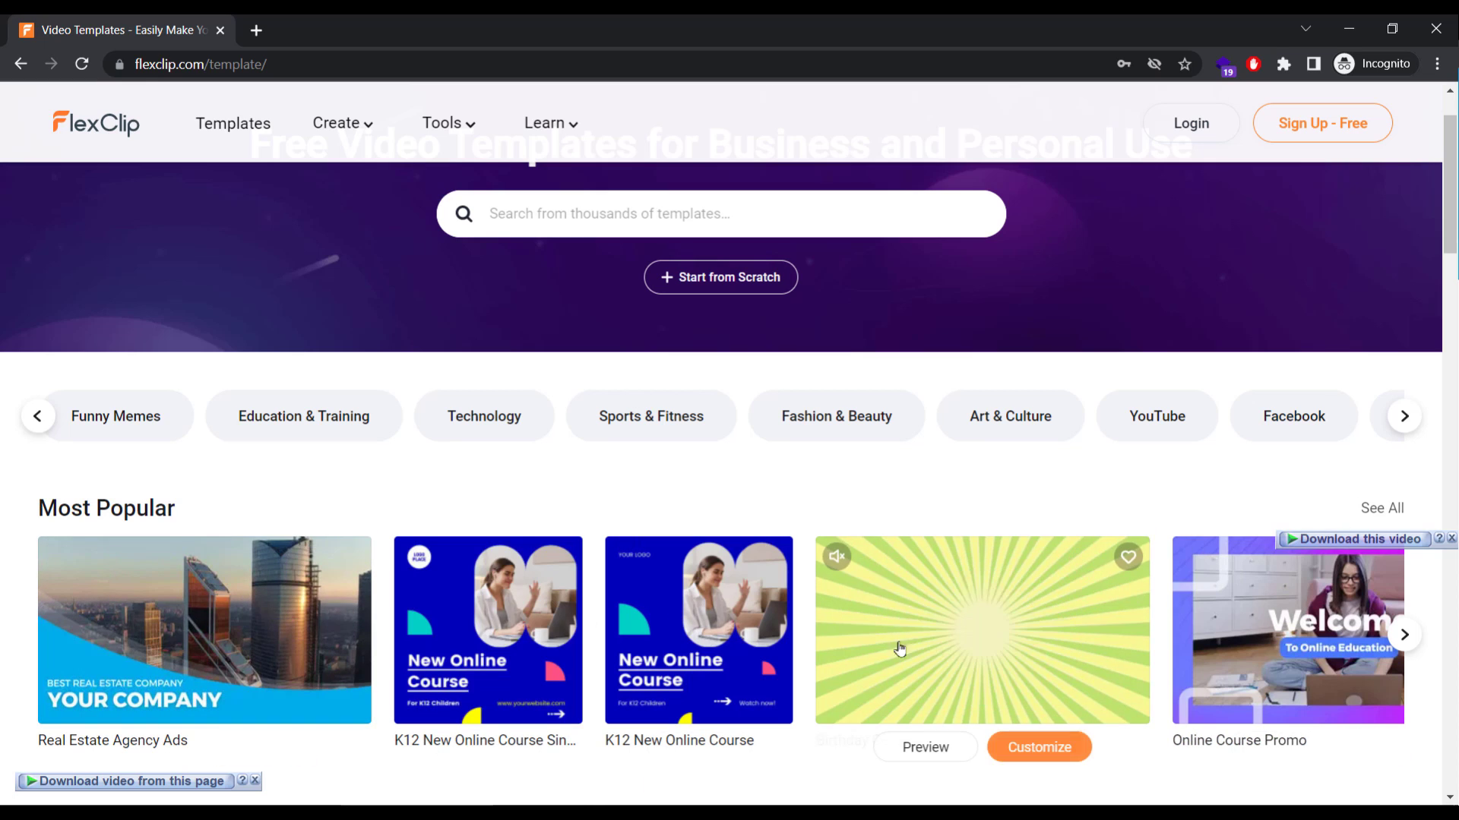
scroll(720, 631, up, 1)
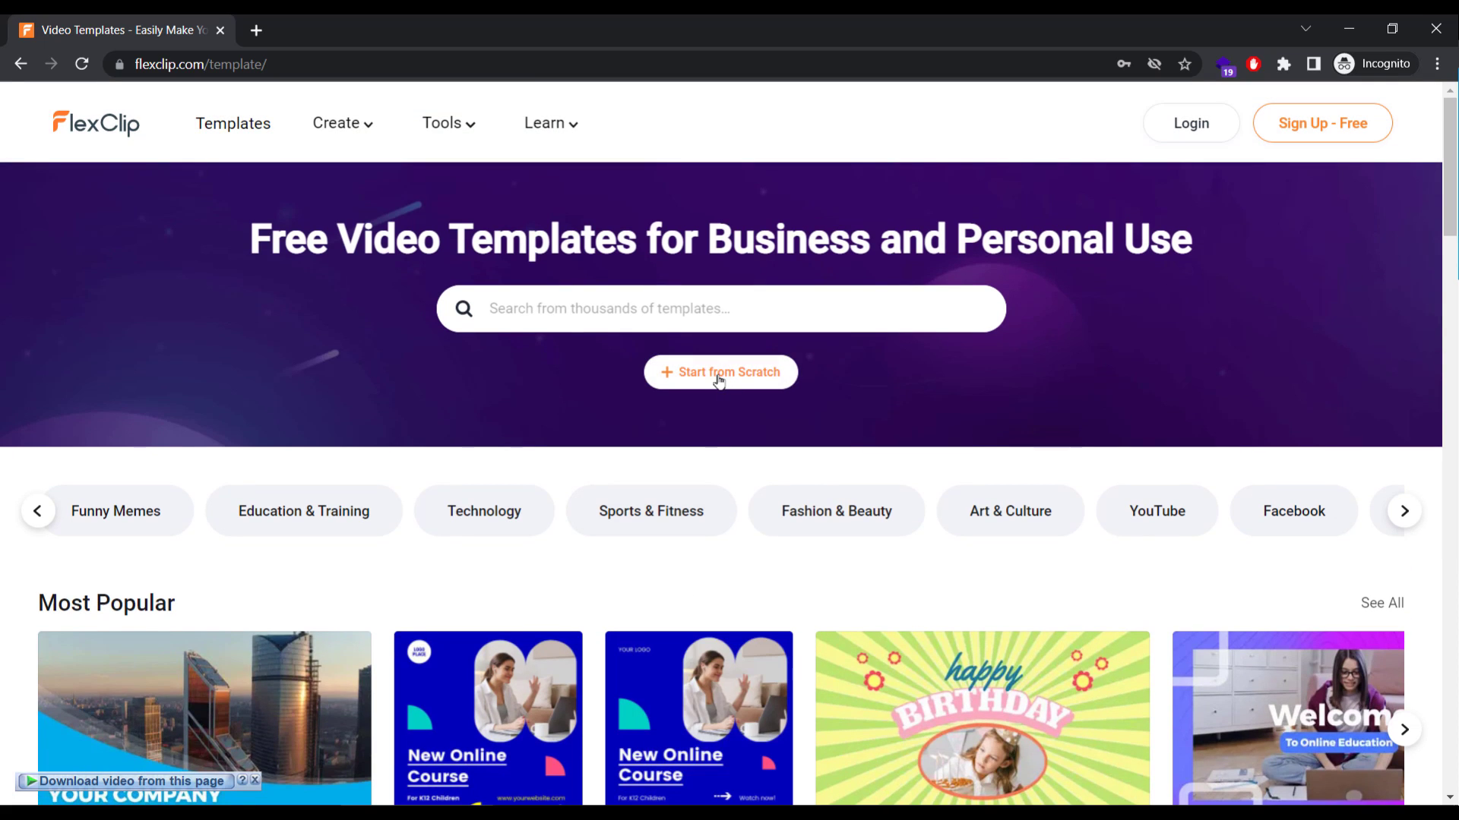
Step: Start a new blank video from scratch as a 16:9 project in the editor
click(720, 372)
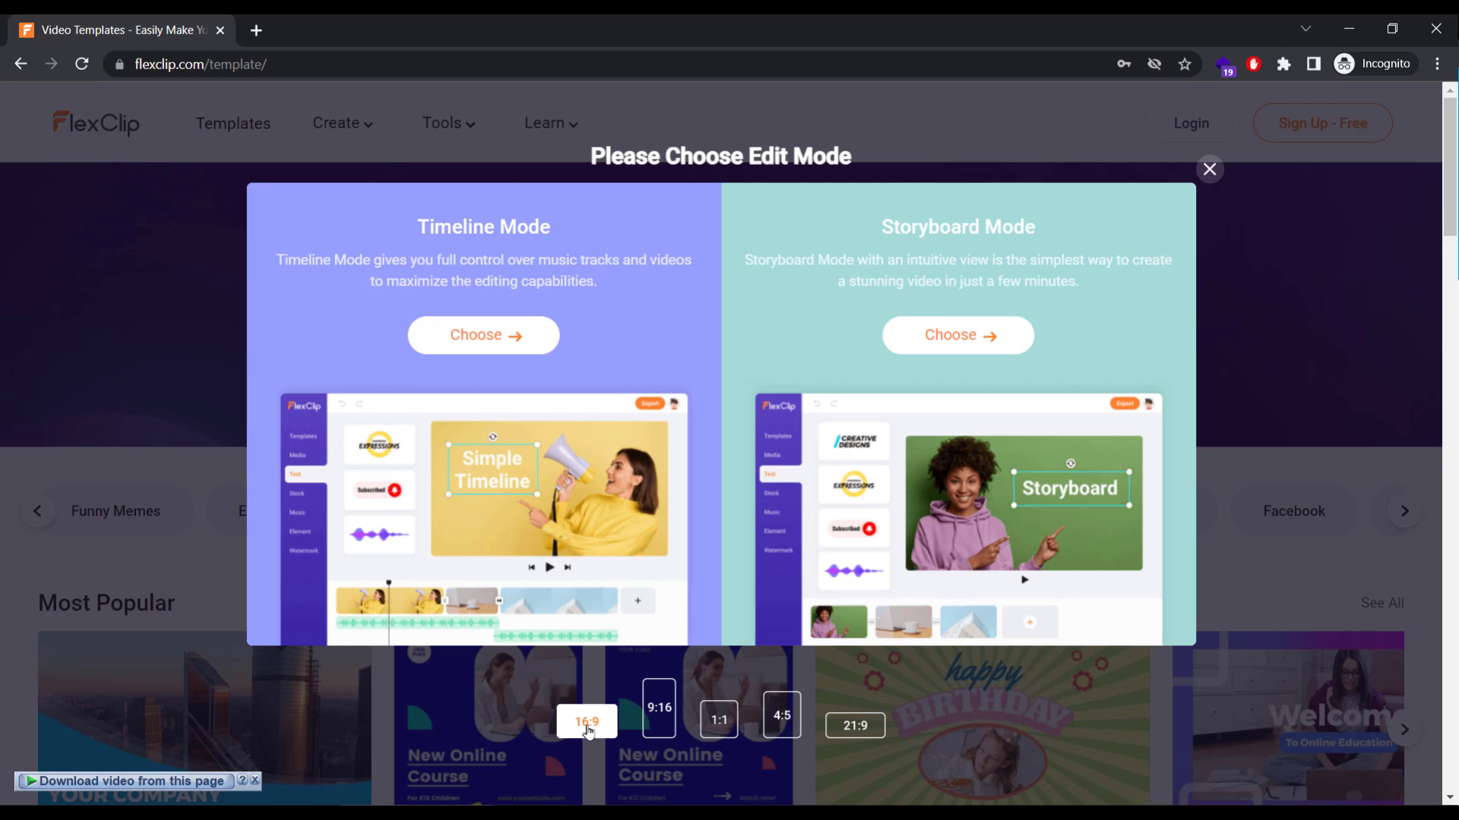
click(501, 335)
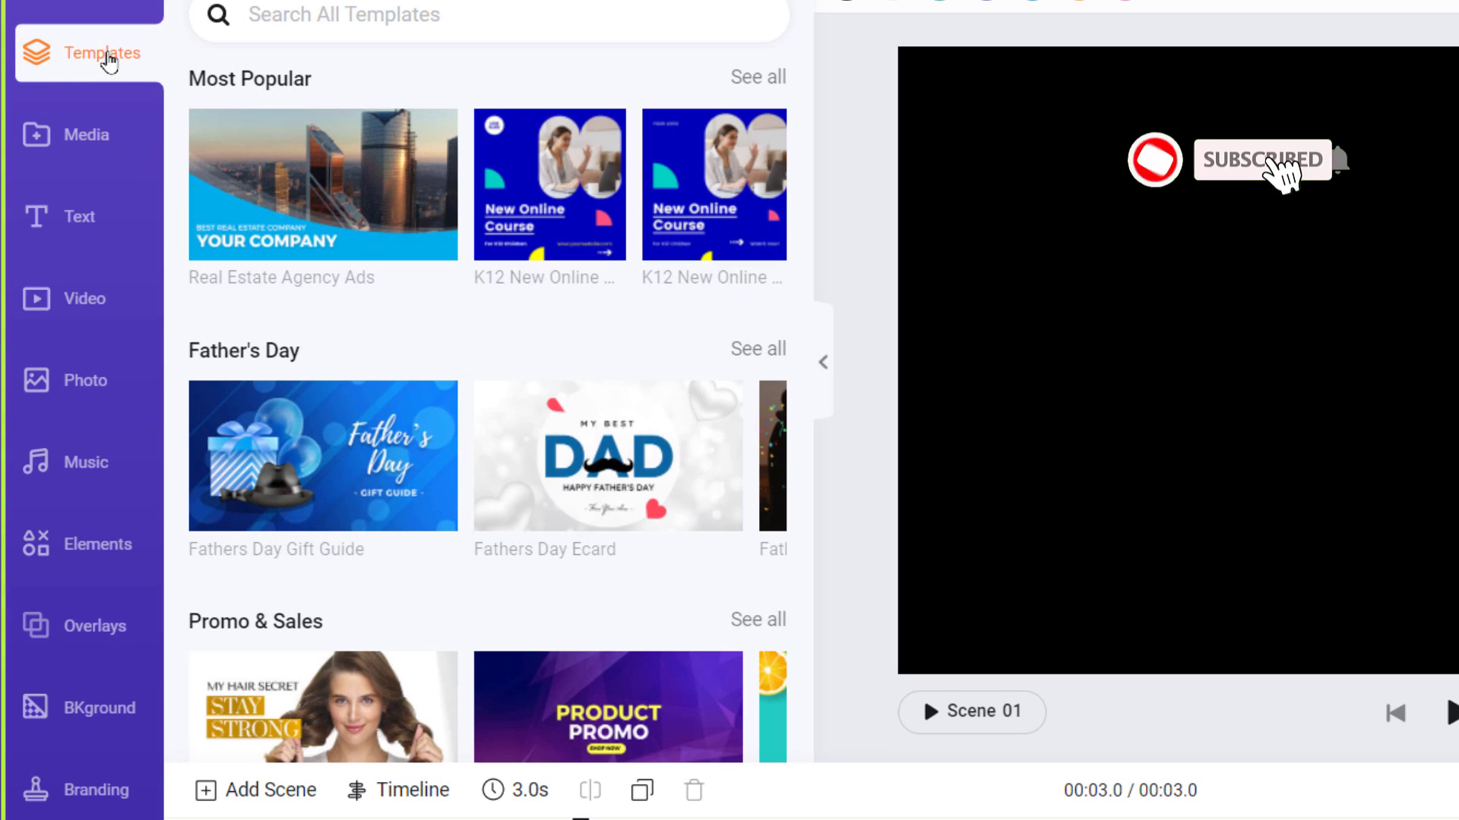
Step: Scroll the Templates panel, then view the Media options for adding your own files
scroll(508, 511, down, 5)
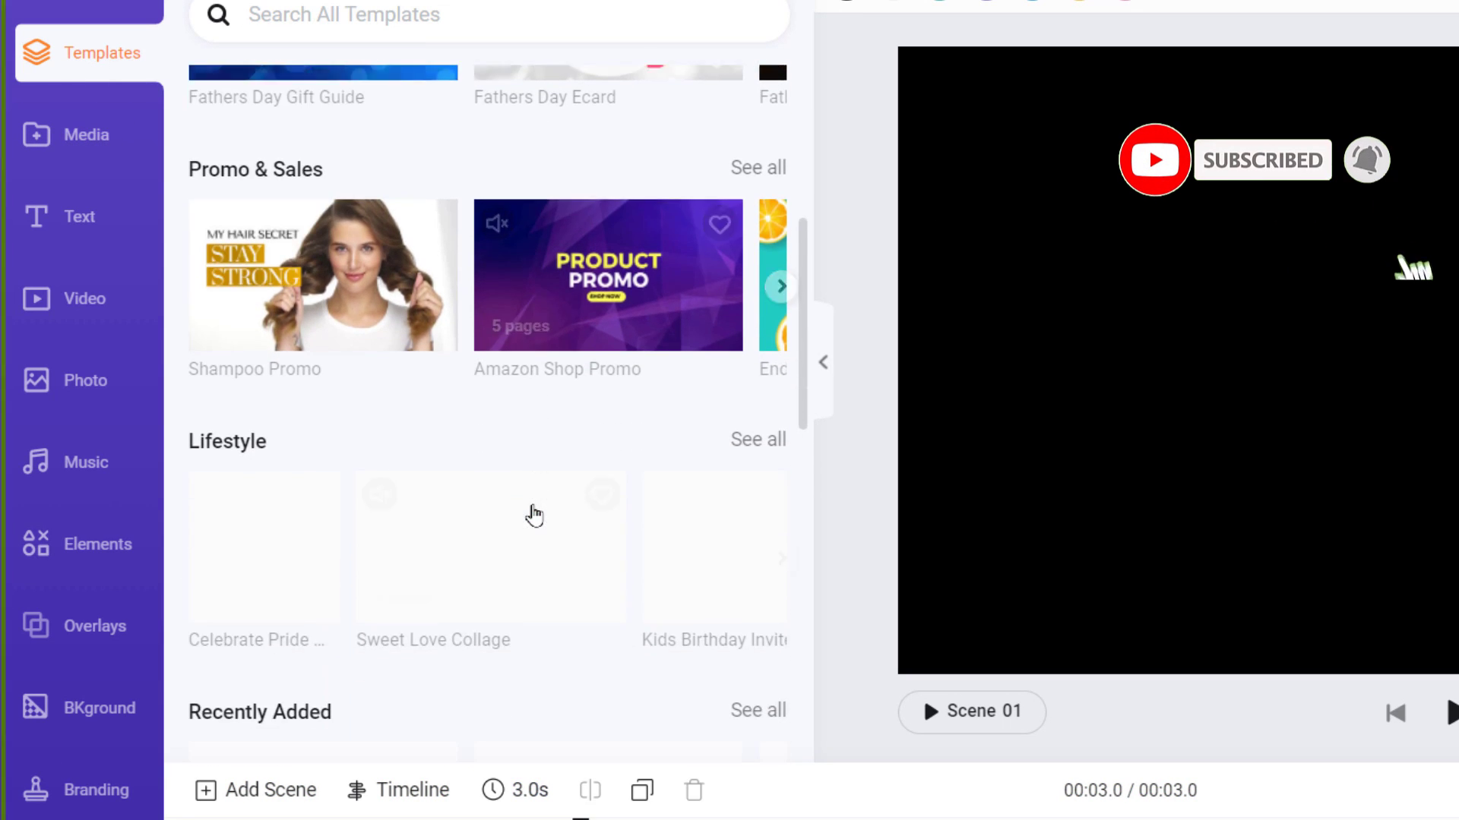
scroll(550, 495, down, 2)
scroll(555, 496, up, 4)
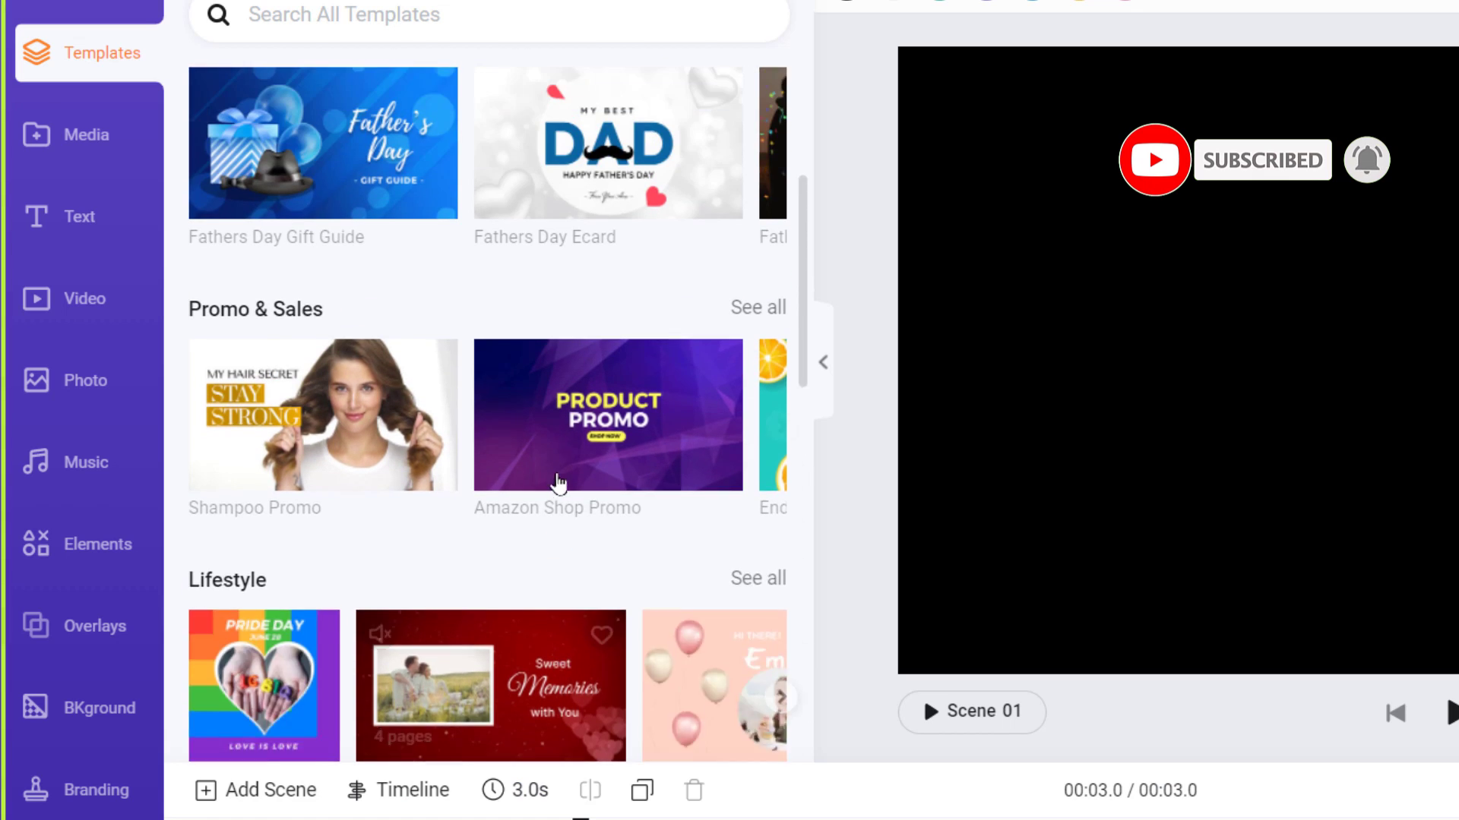
scroll(559, 483, up, 2)
click(87, 145)
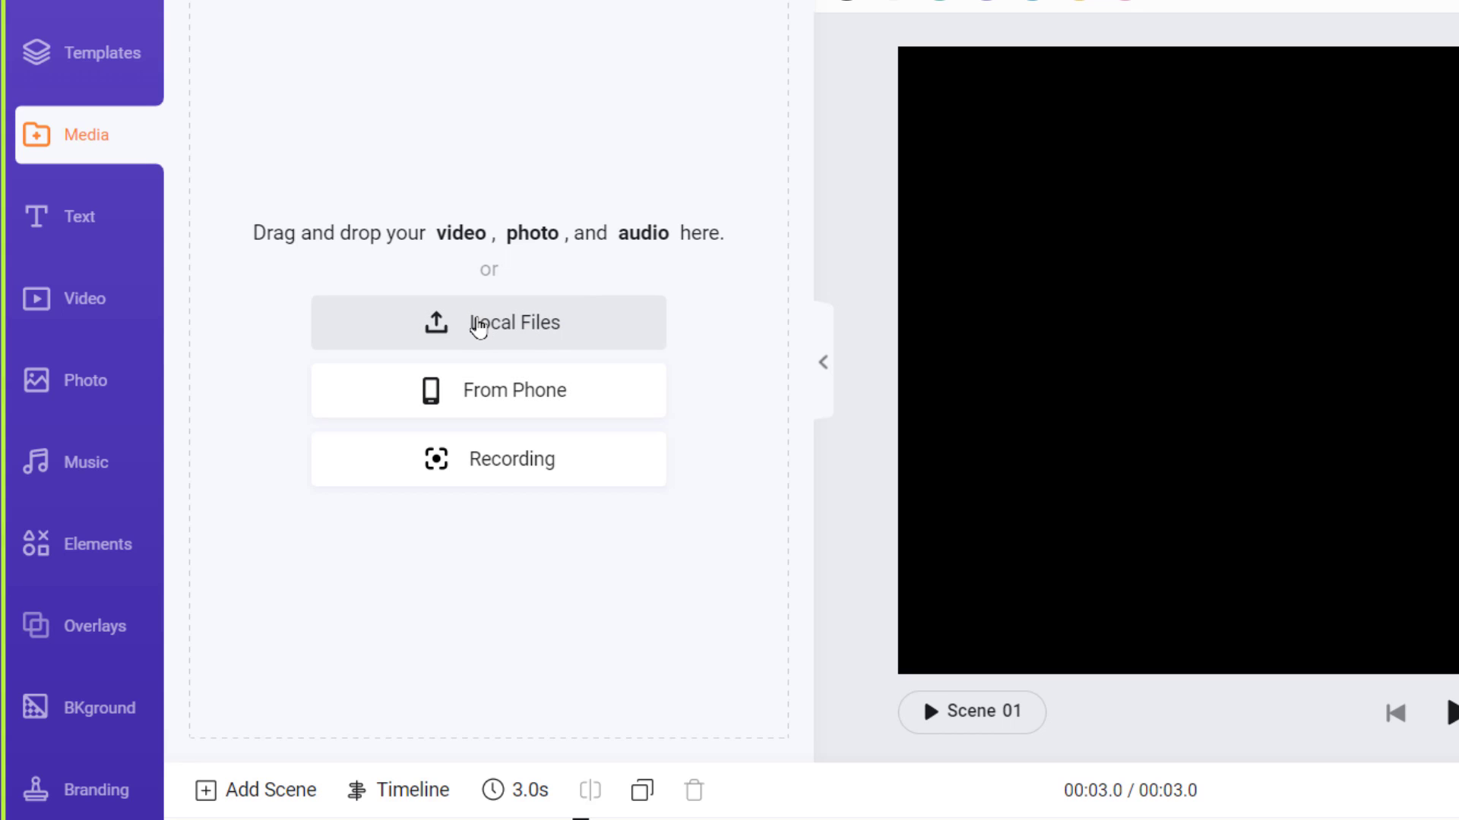
mouse_move(521, 459)
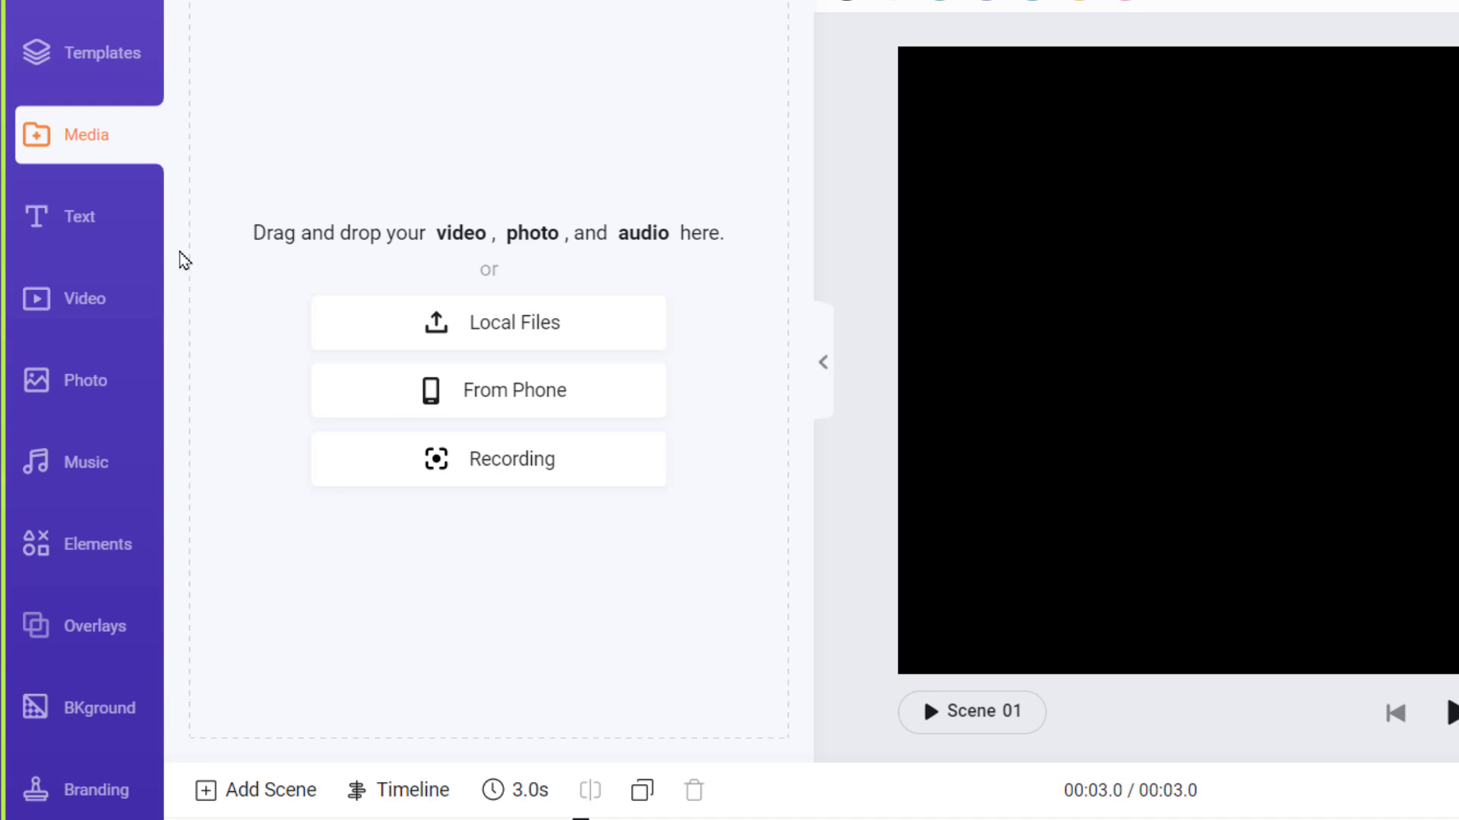
Step: Look through the Text, Video, Photo and Music libraries, then scroll the Elements graphics
click(88, 235)
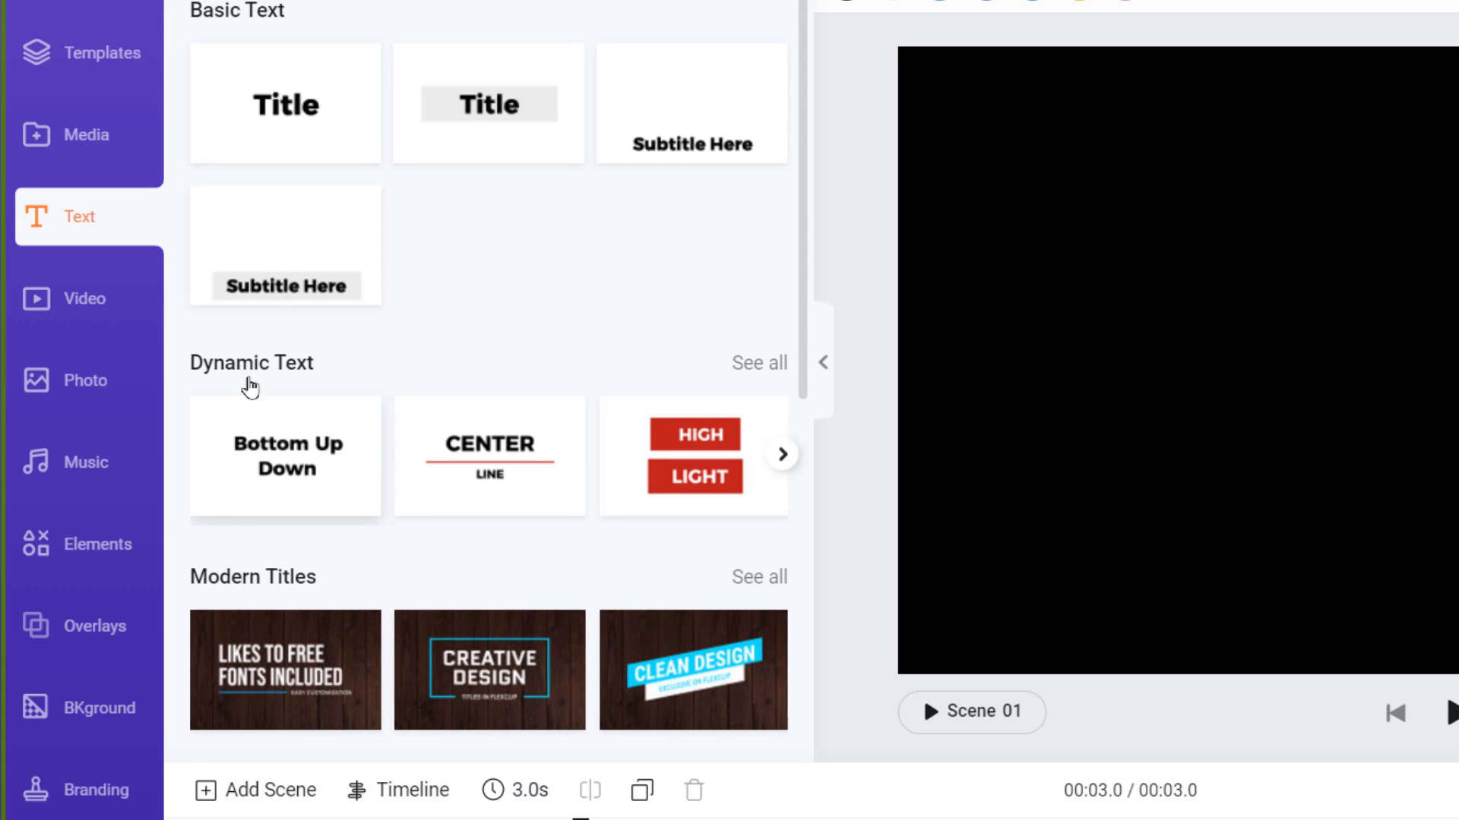
click(90, 323)
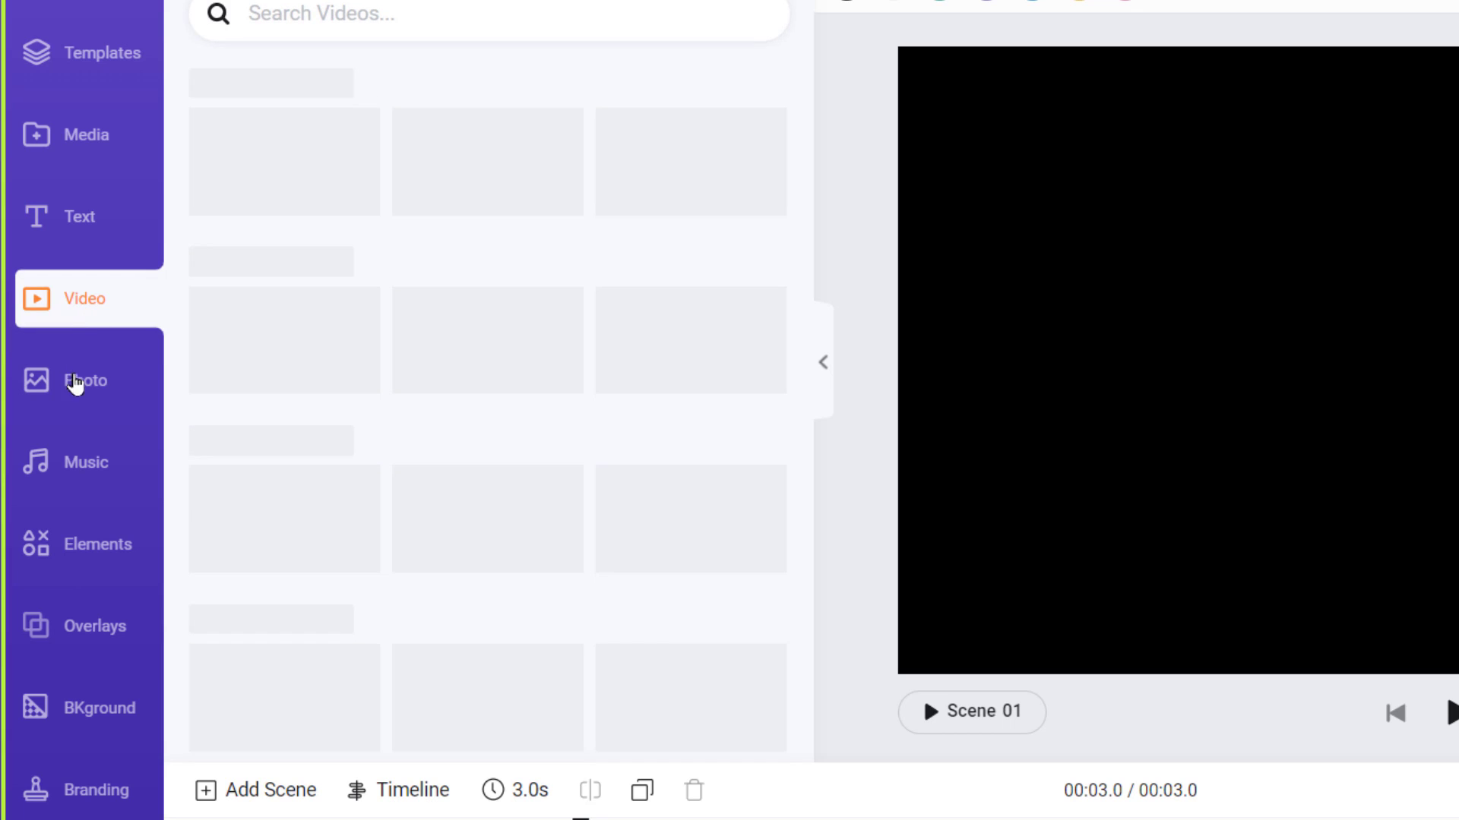
click(72, 389)
click(86, 471)
click(92, 548)
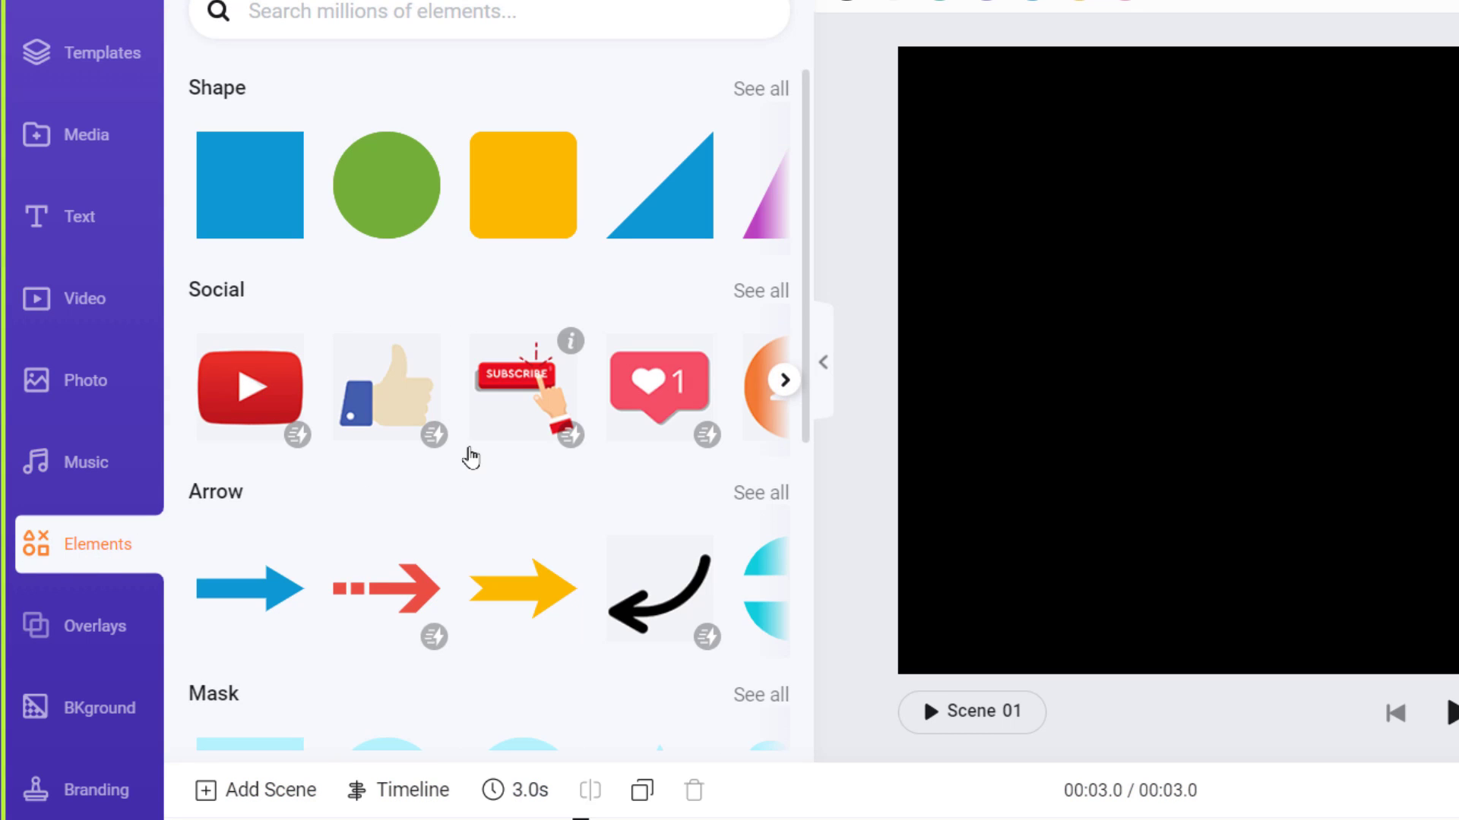
scroll(534, 454, down, 2)
scroll(534, 454, down, 4)
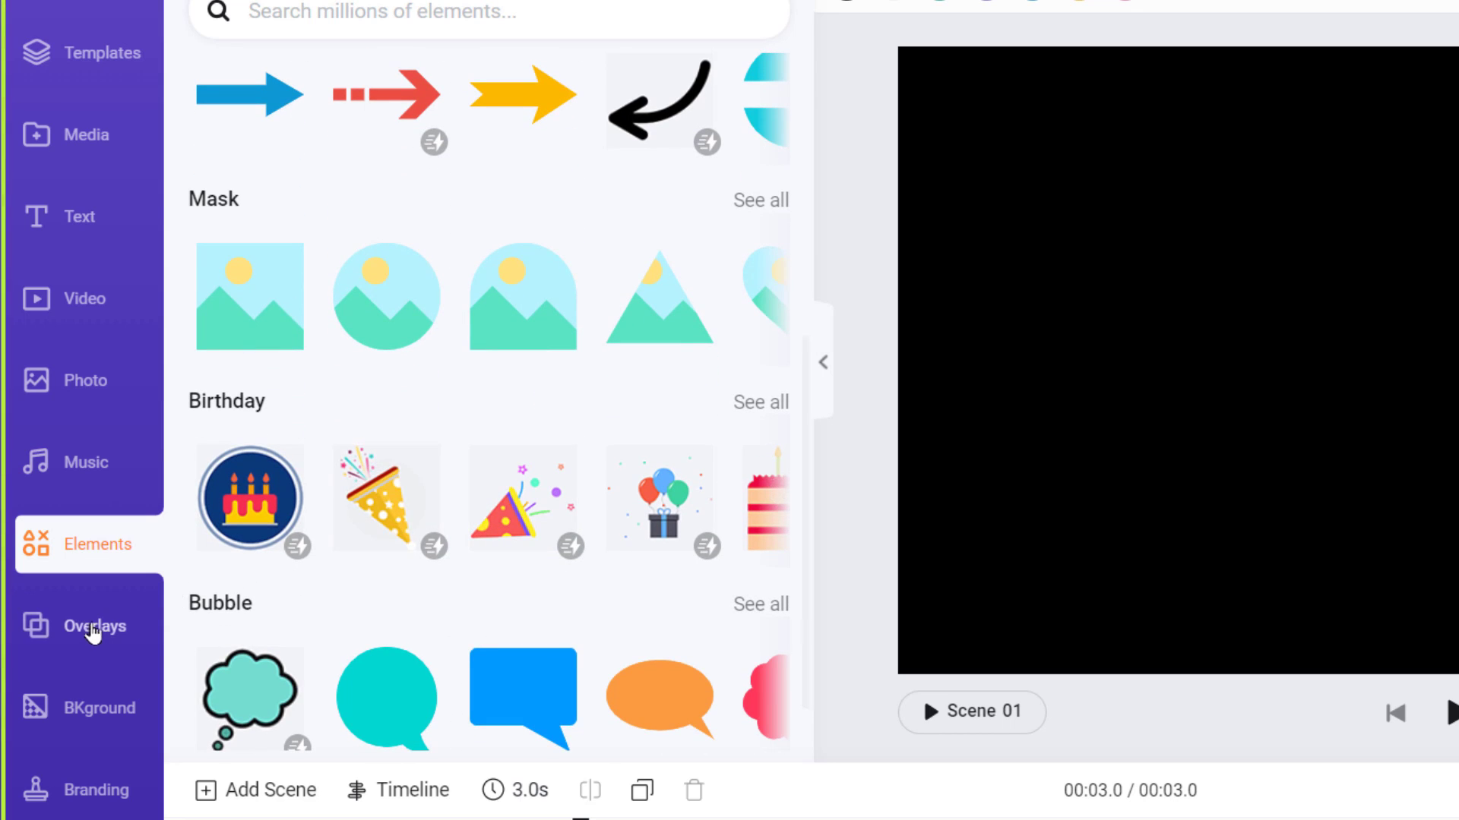
Step: Check the Overlays, Background and Branding panels, then return to Templates and the stock Video library
click(91, 628)
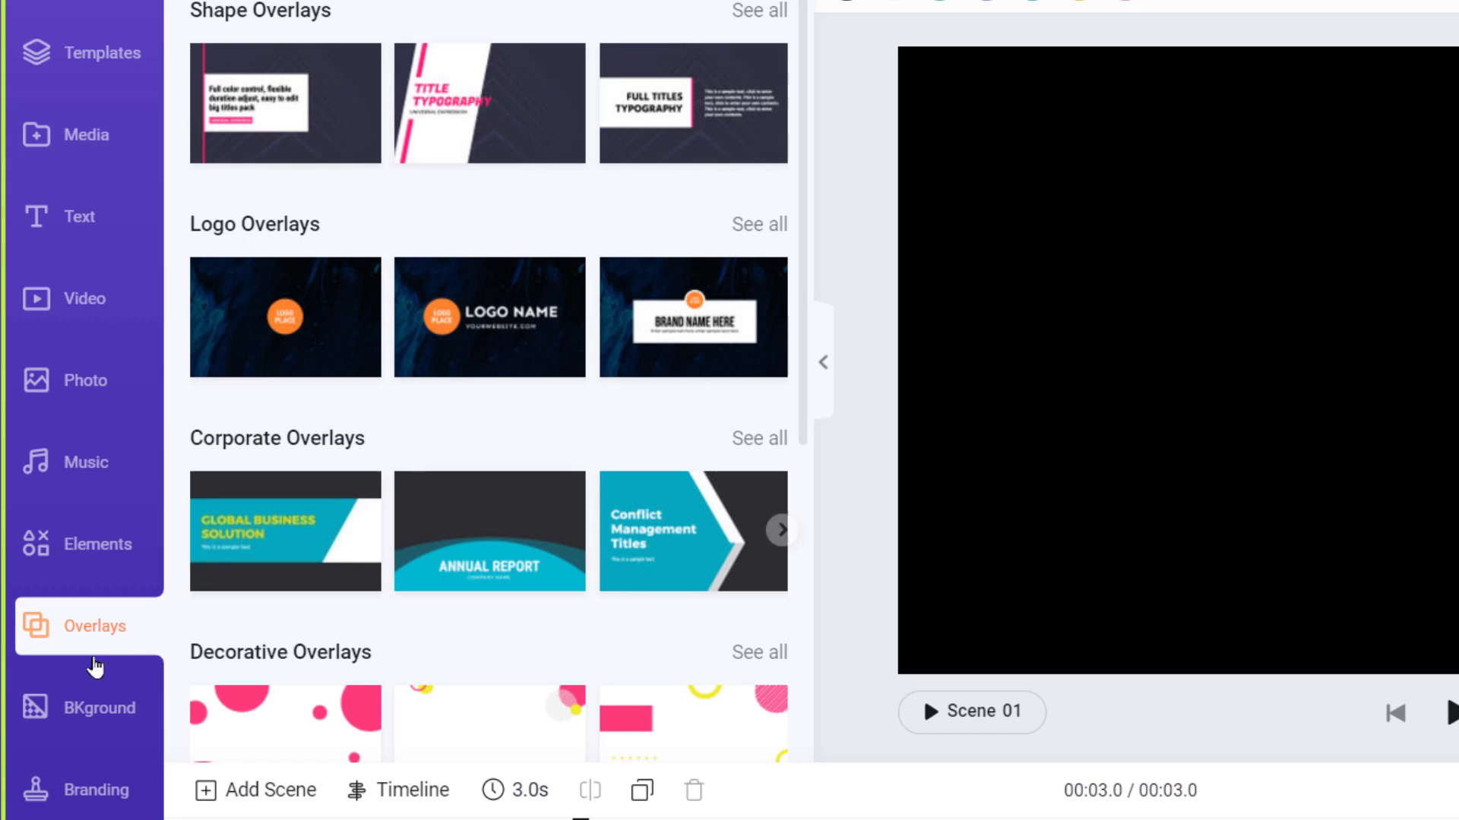
click(88, 713)
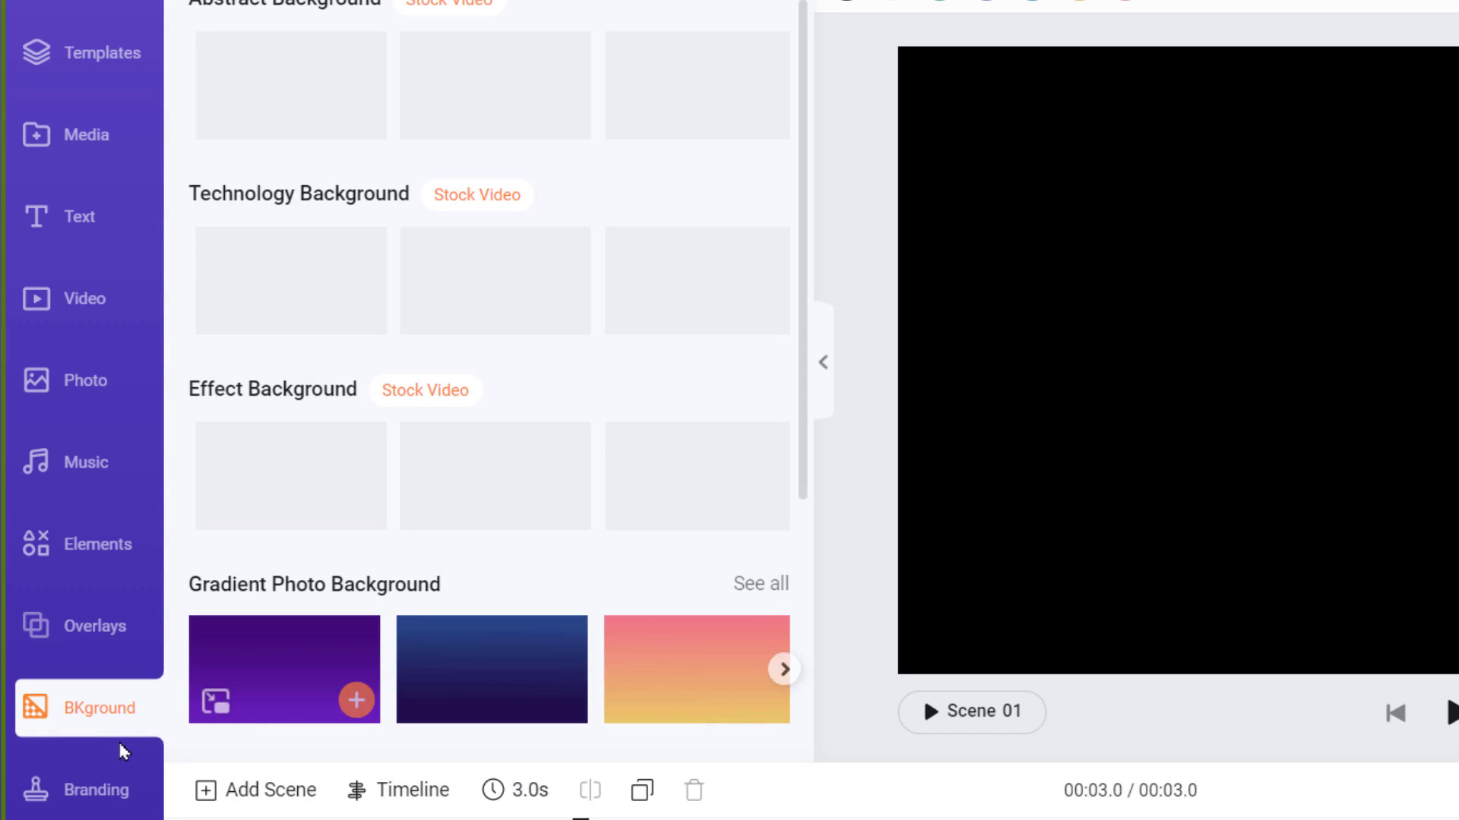
click(122, 787)
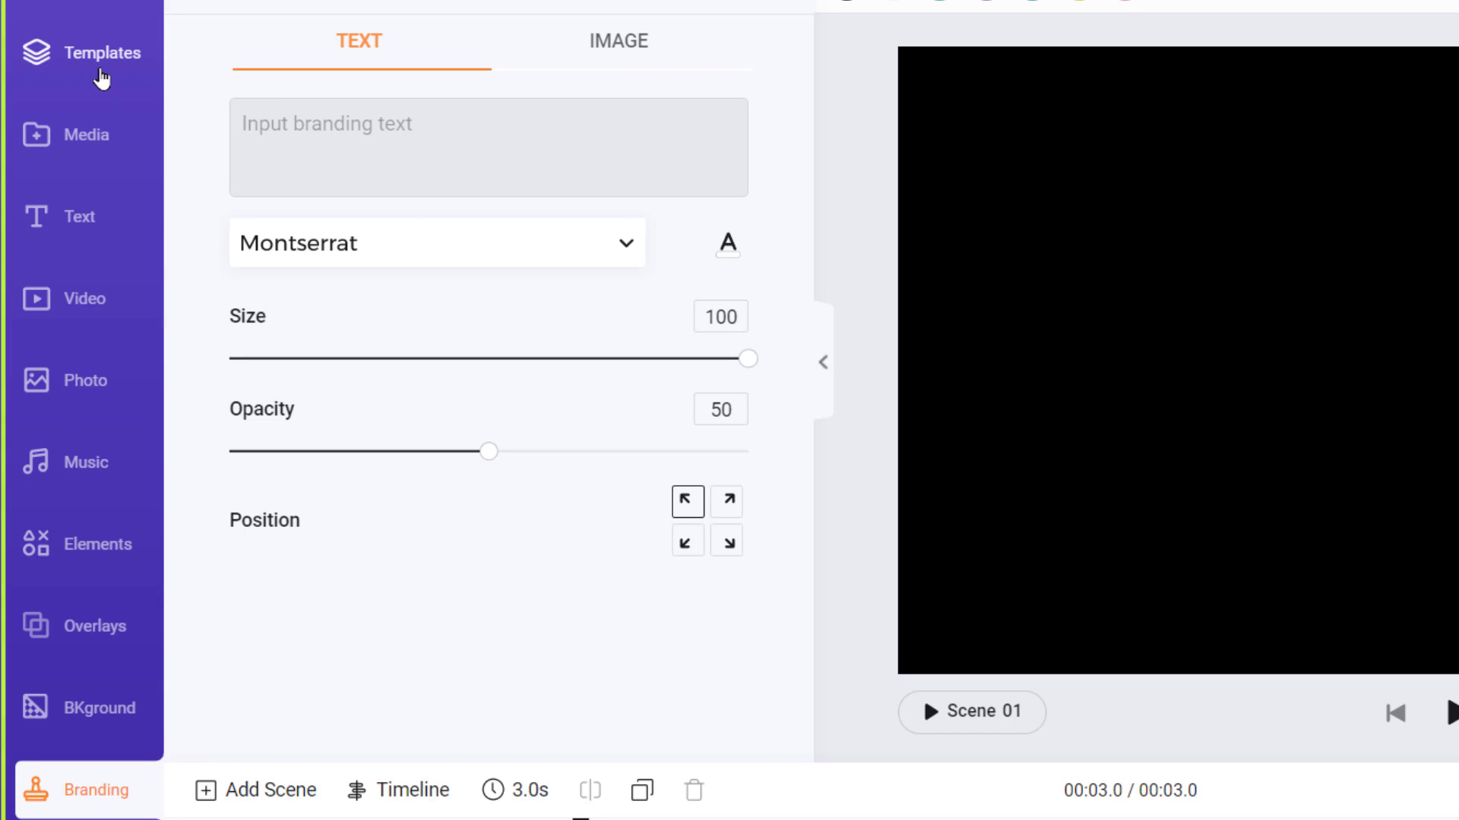
click(101, 77)
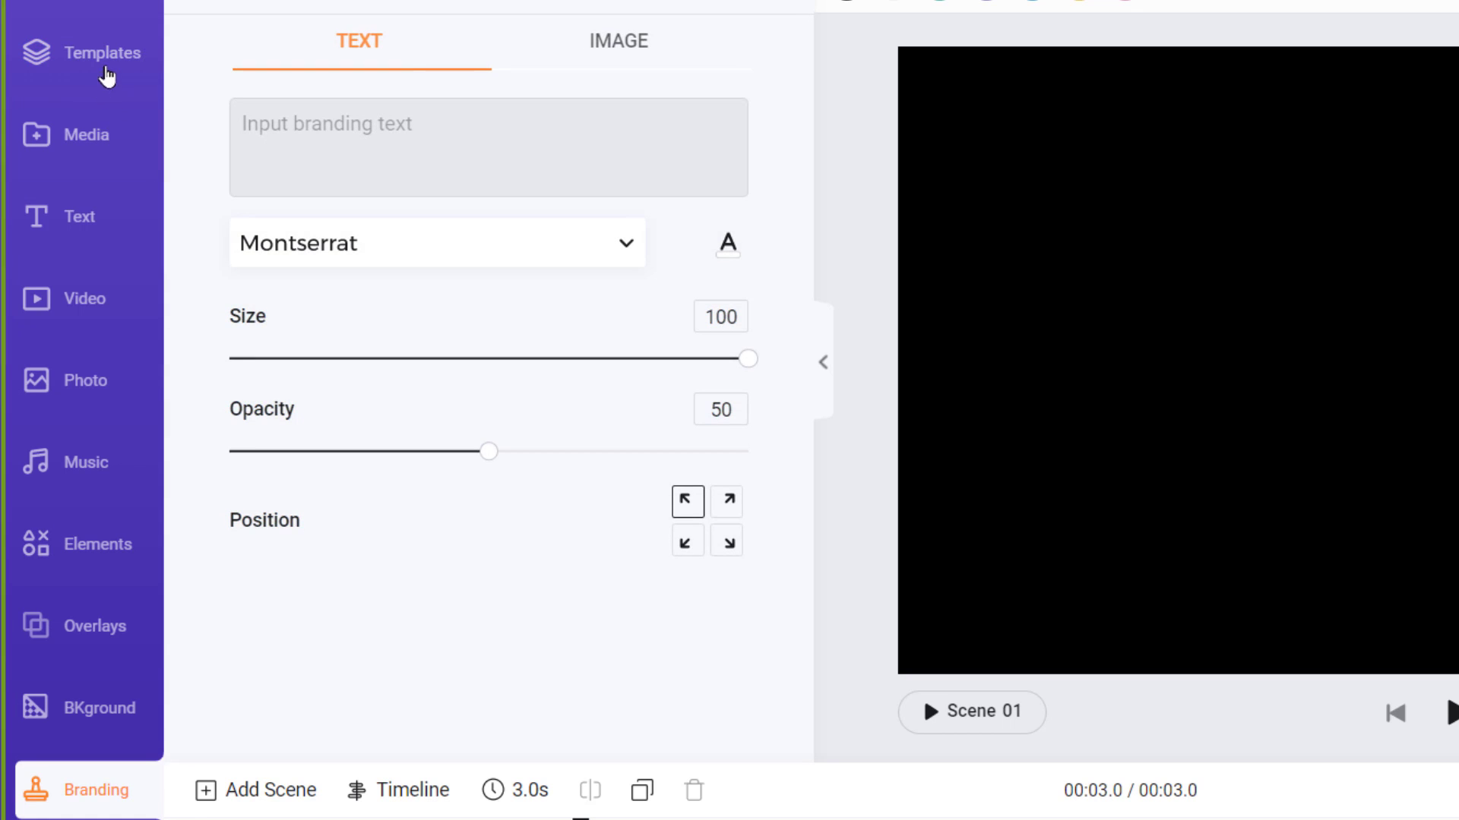
click(97, 53)
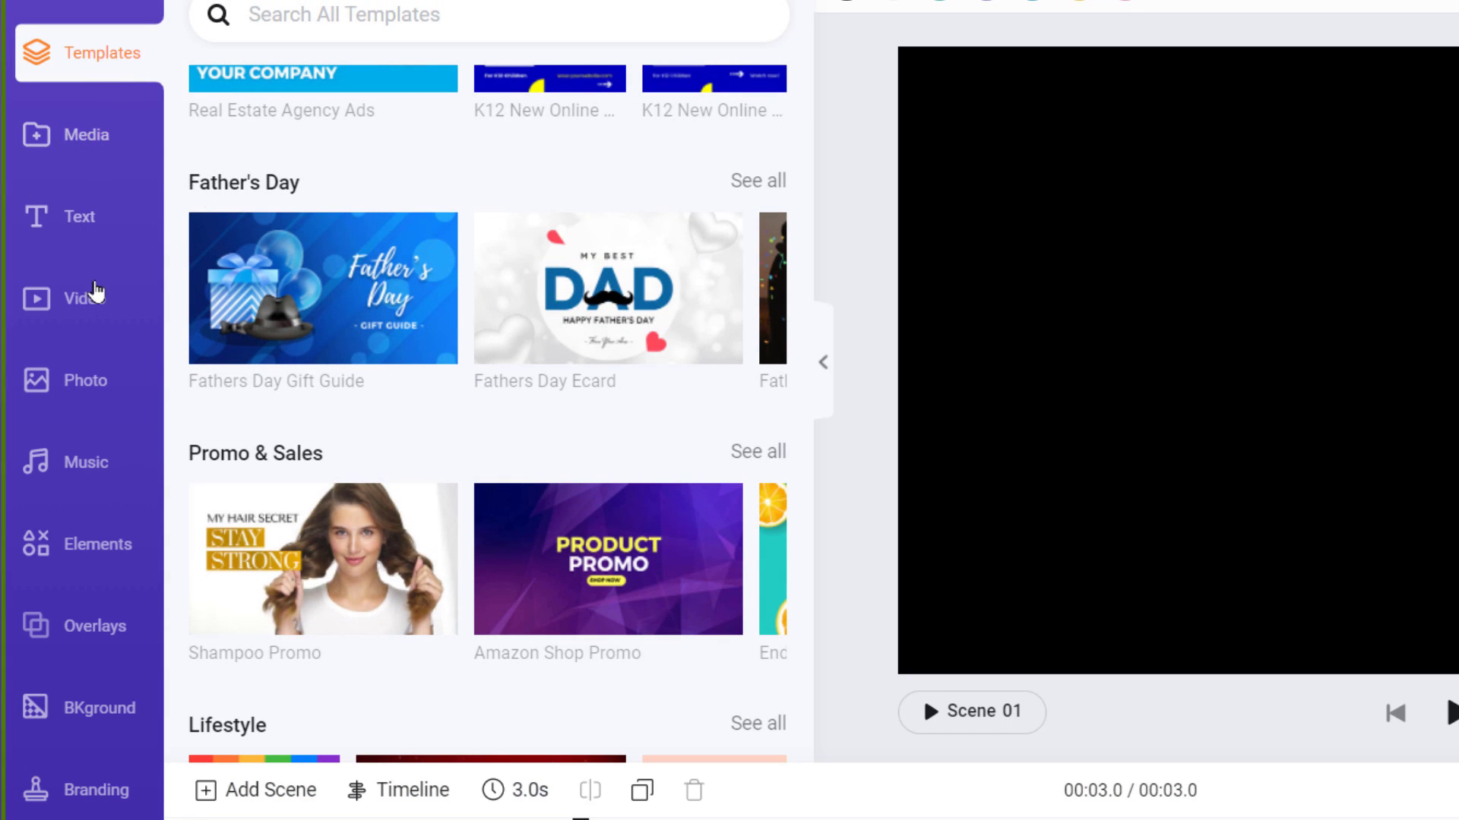
click(101, 312)
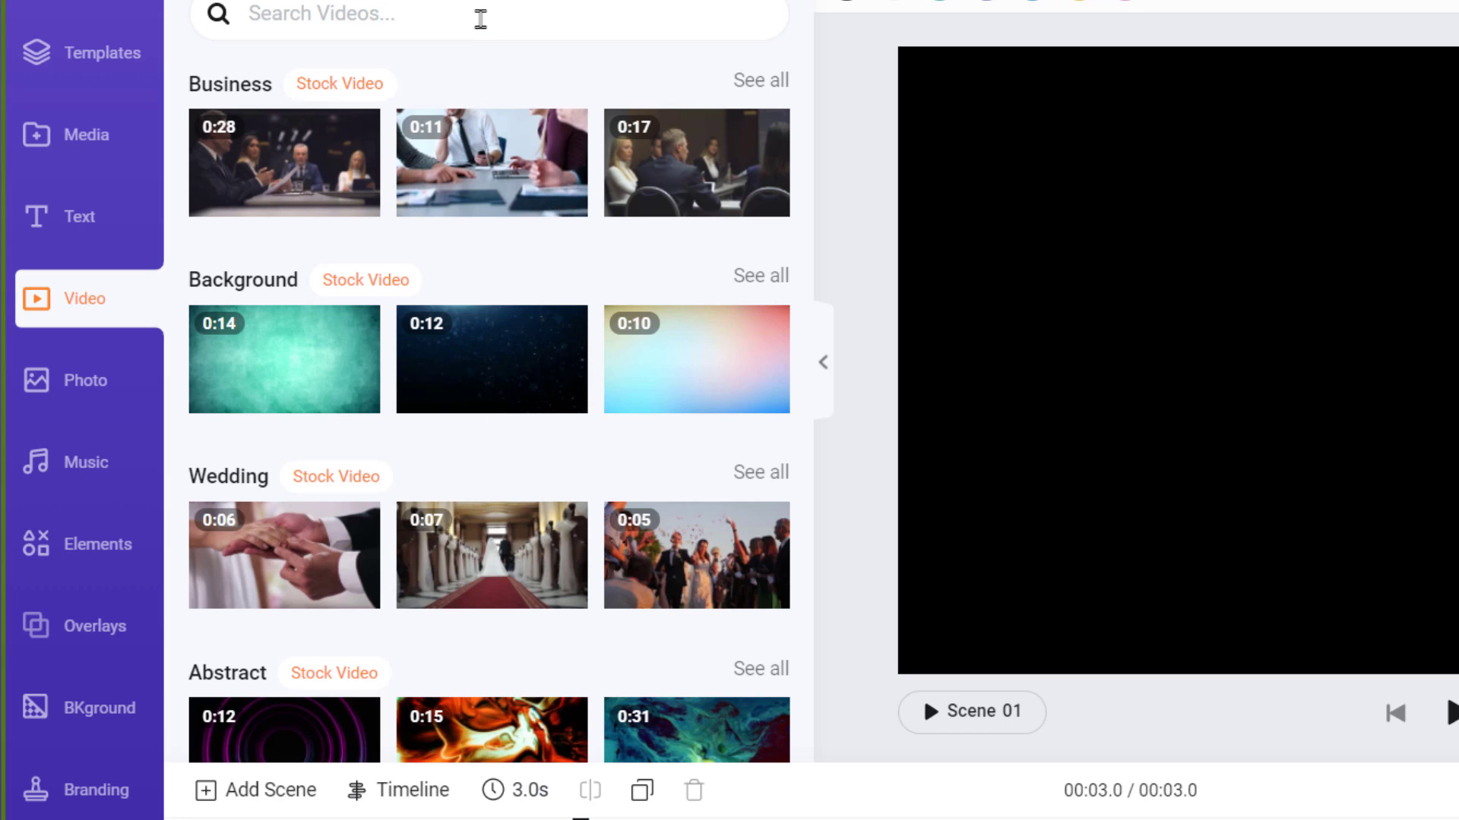
Step: Search the stock videos for 'meat' and scroll through the butchery and steak clips
click(480, 16)
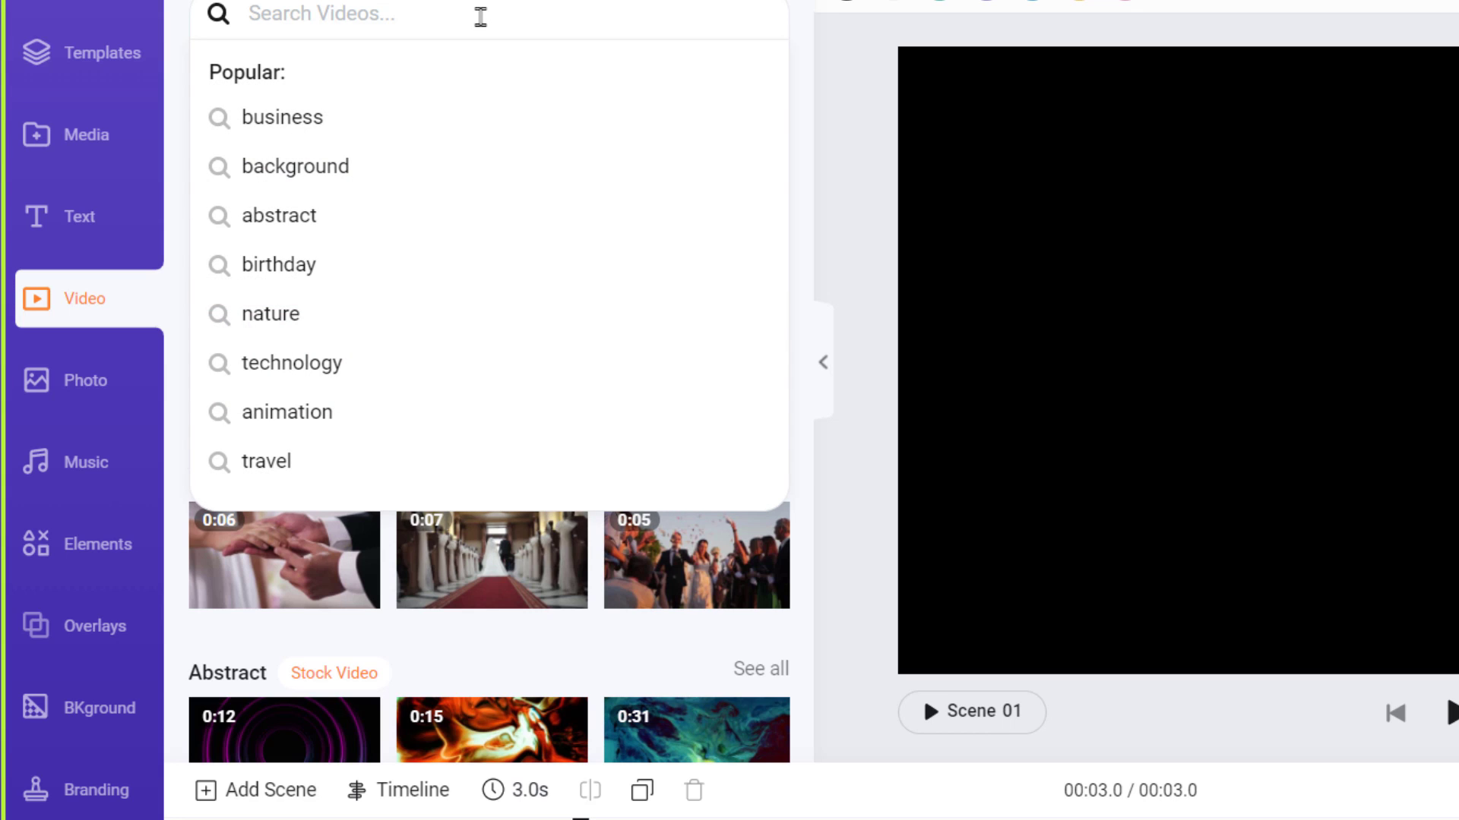
text(meat)
key(Return)
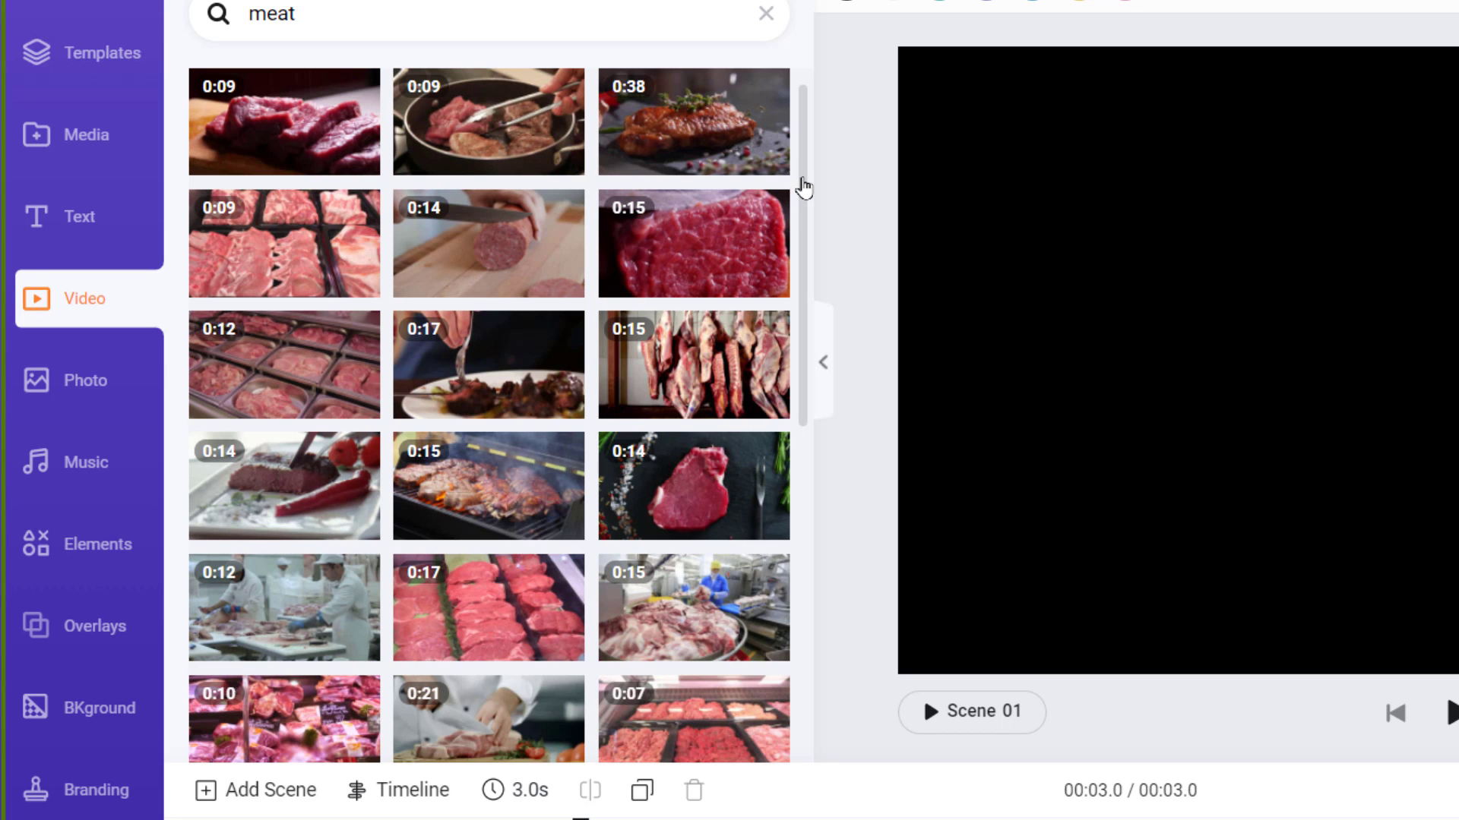
mouse_move(803, 188)
mouse_down()
mouse_move(788, 471)
mouse_move(782, 169)
mouse_up()
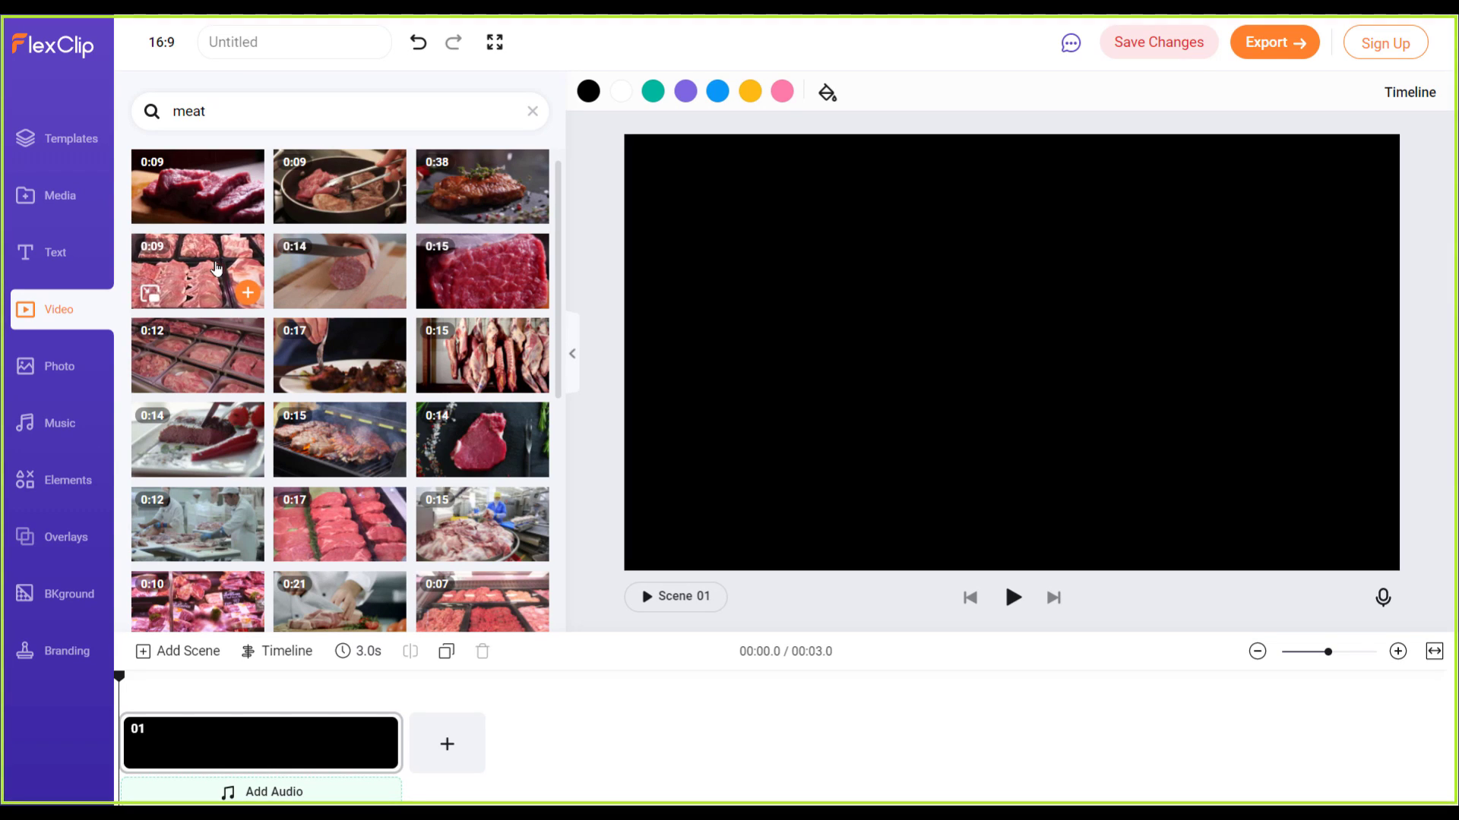
scroll(216, 268, down, 2)
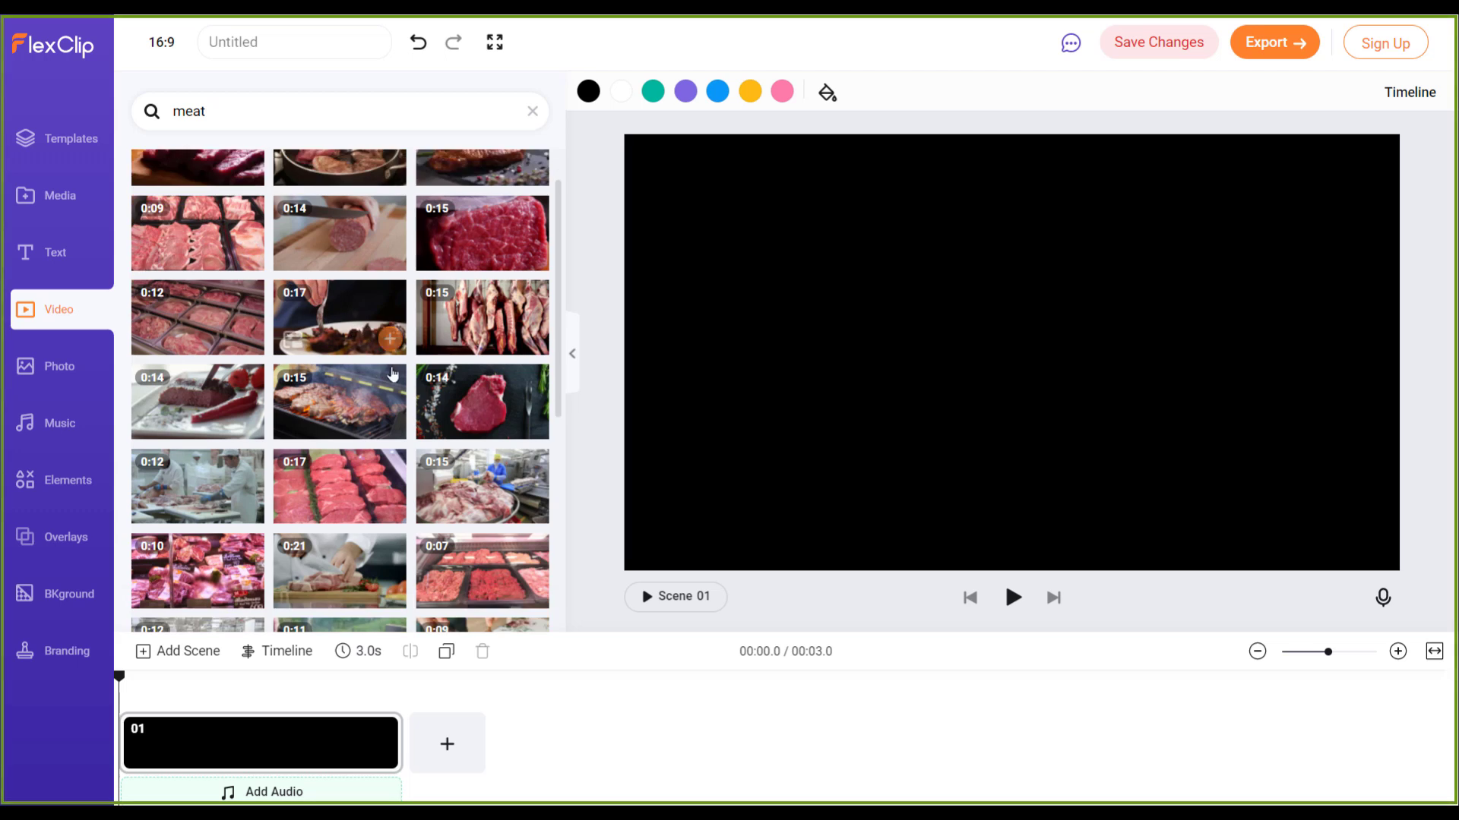
scroll(206, 273, up, 2)
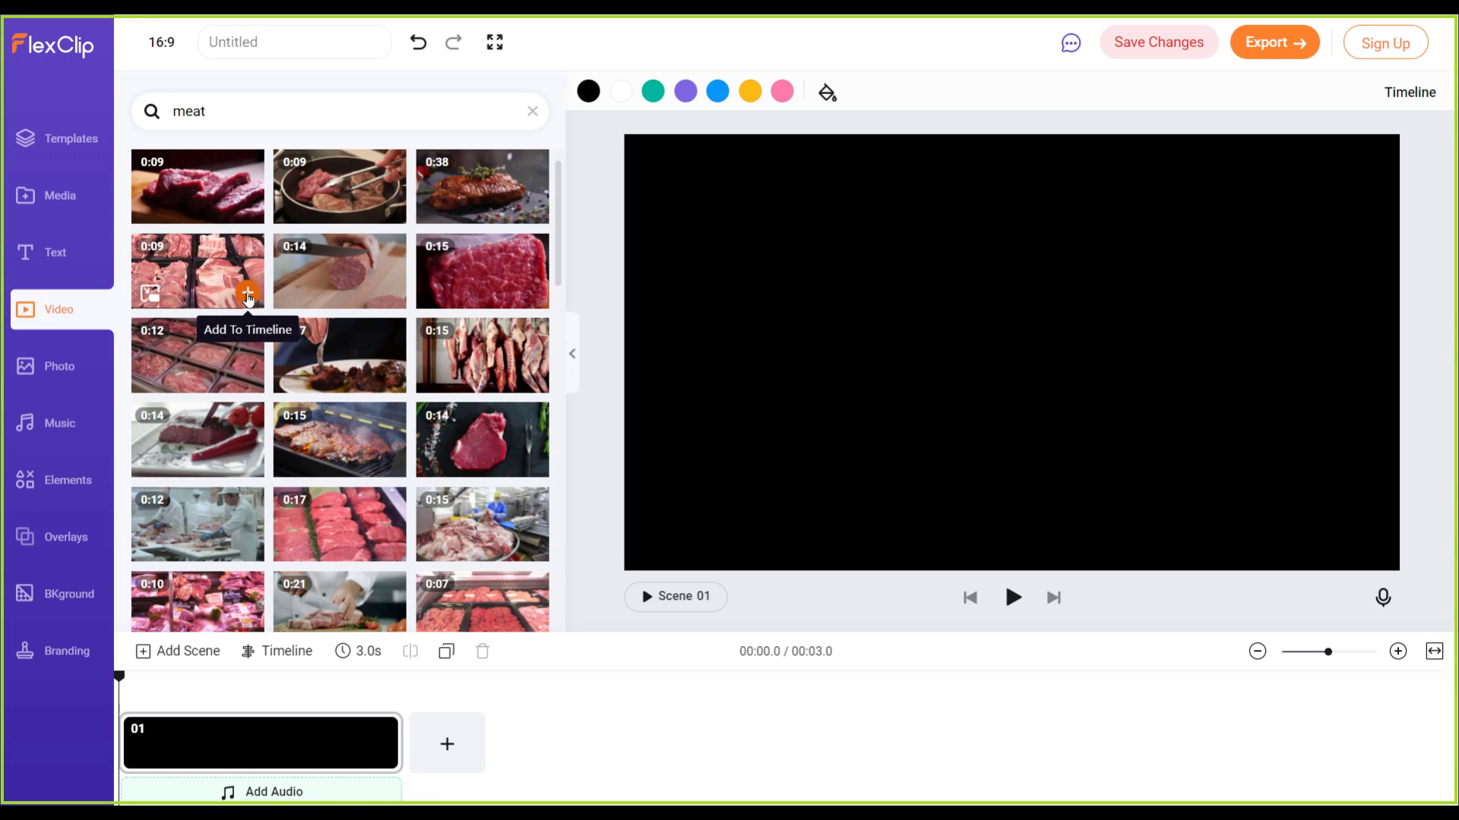
Step: Add the raw meat tray, steak-in-pan and man-eating-steak clips as scenes 01–03
click(248, 294)
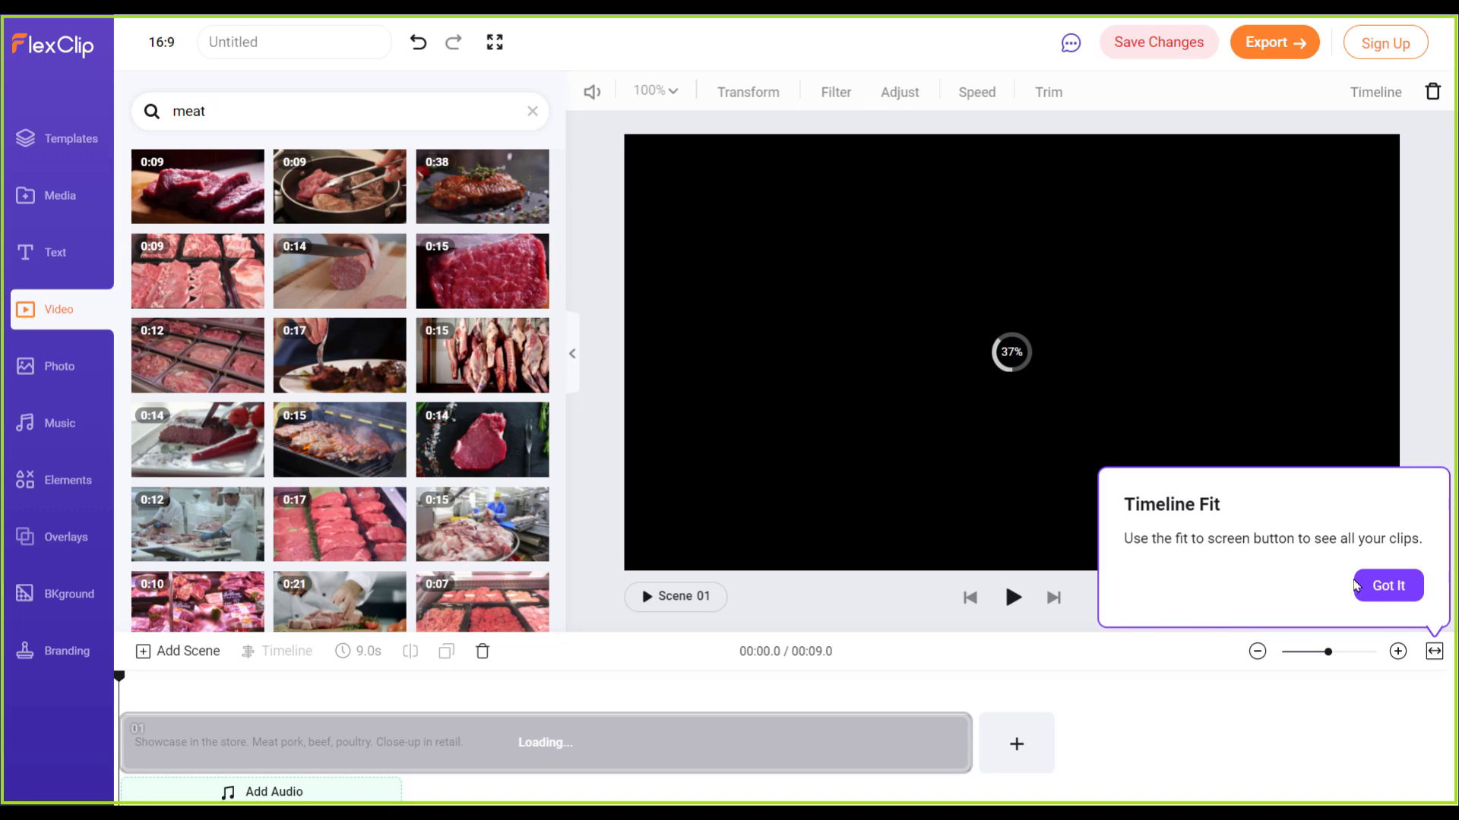
click(1360, 586)
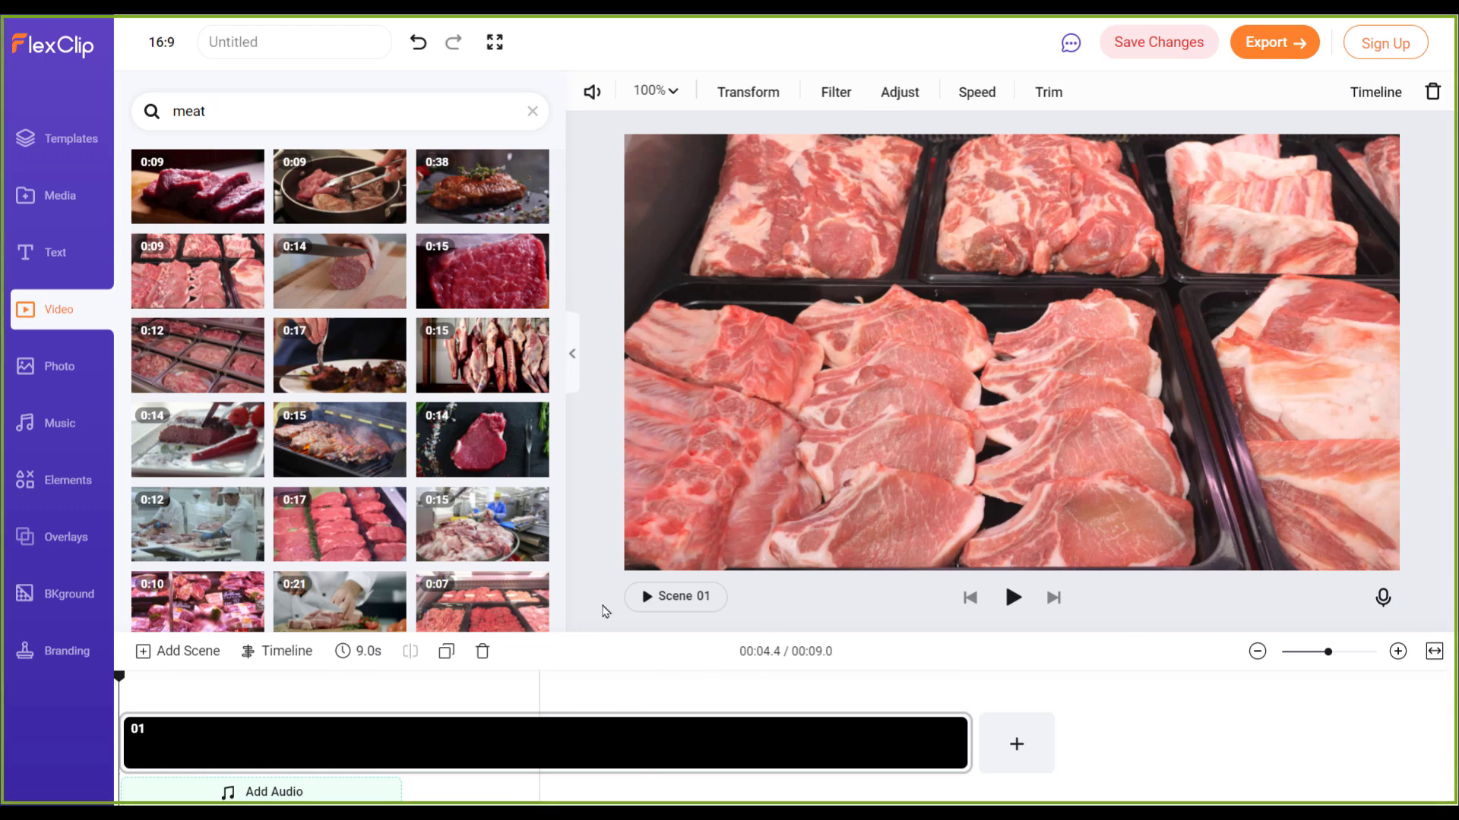
mouse_move(328, 204)
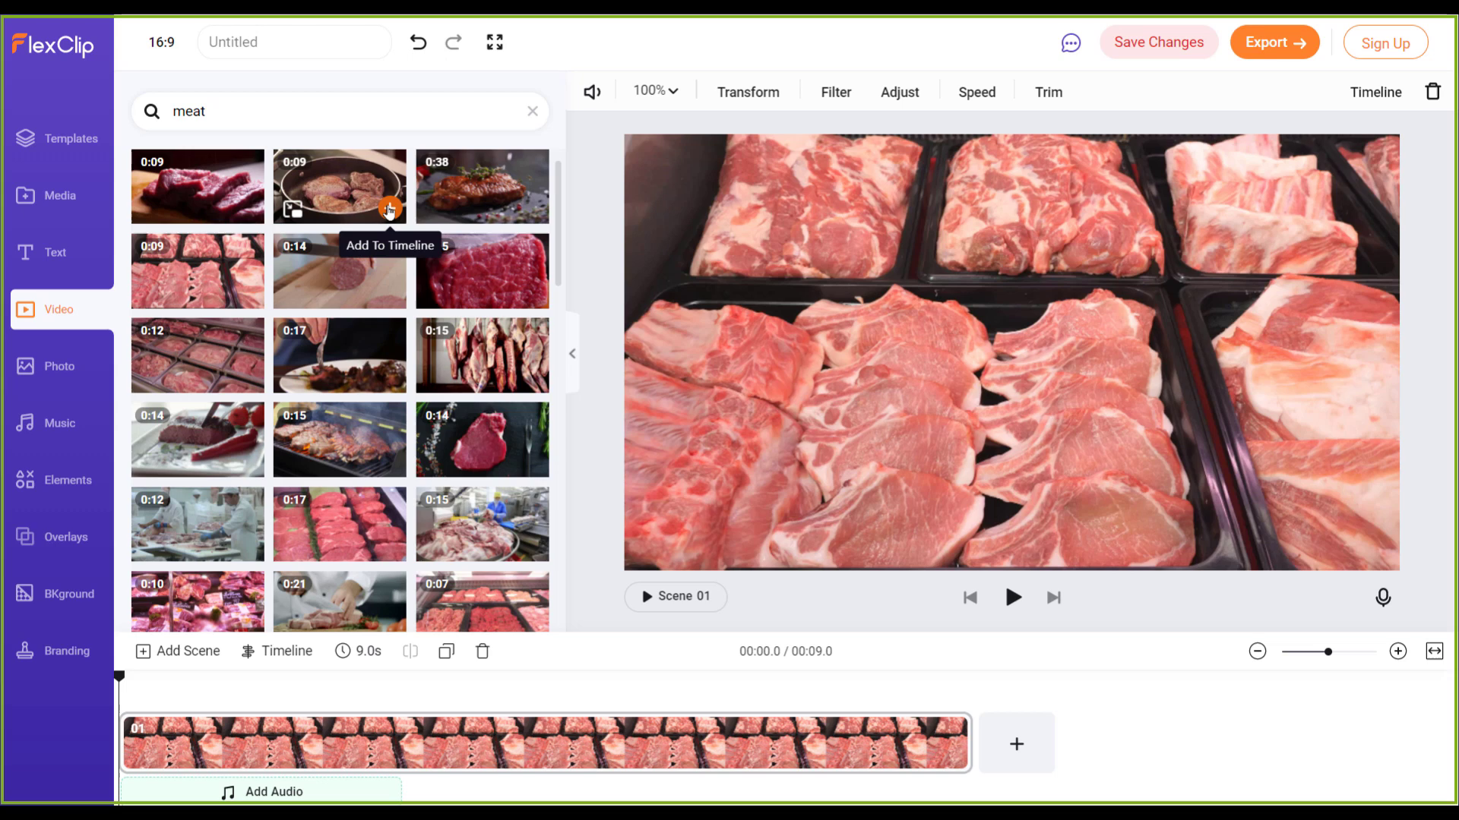
click(389, 210)
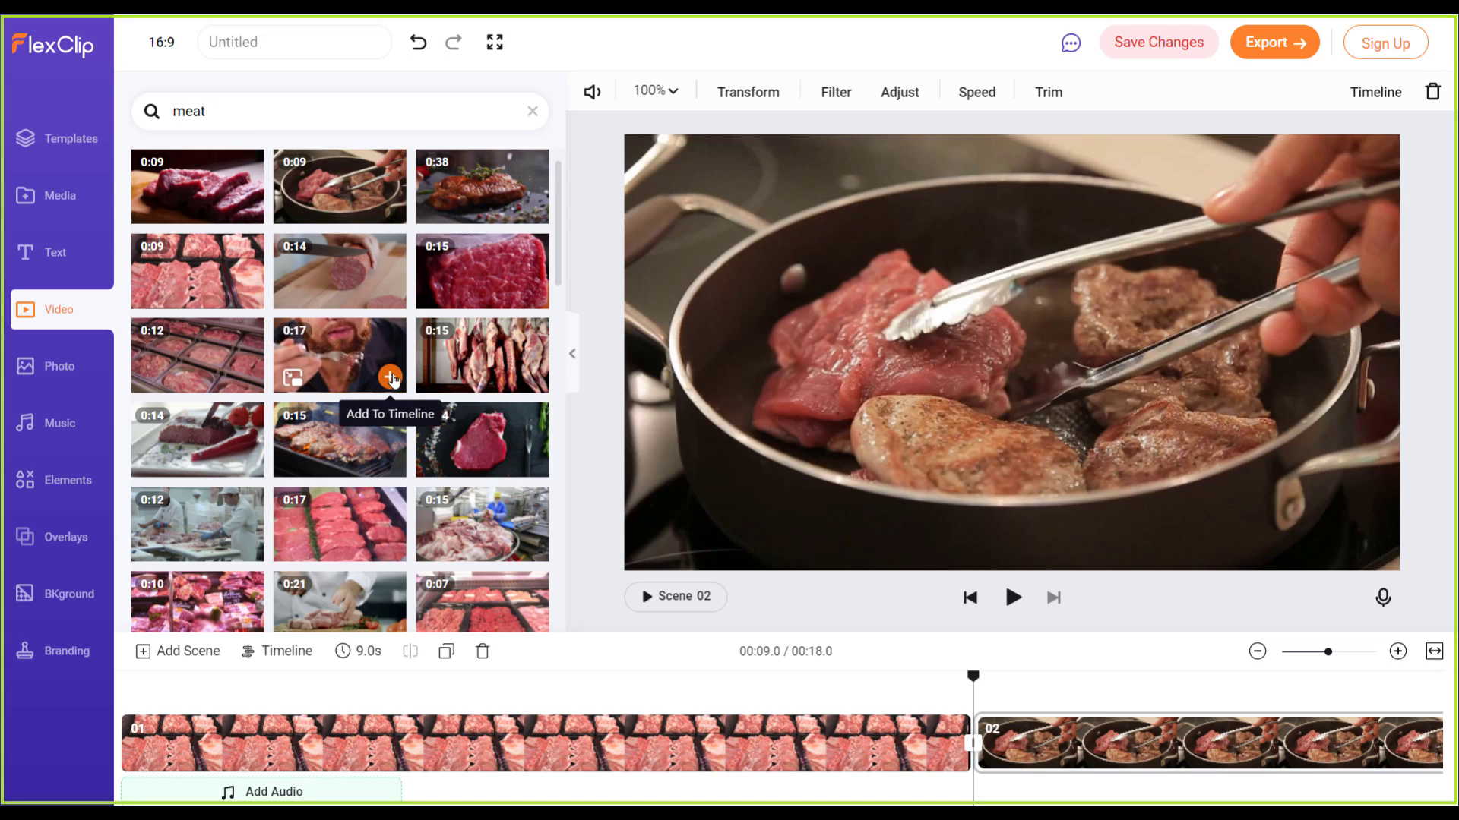
click(391, 377)
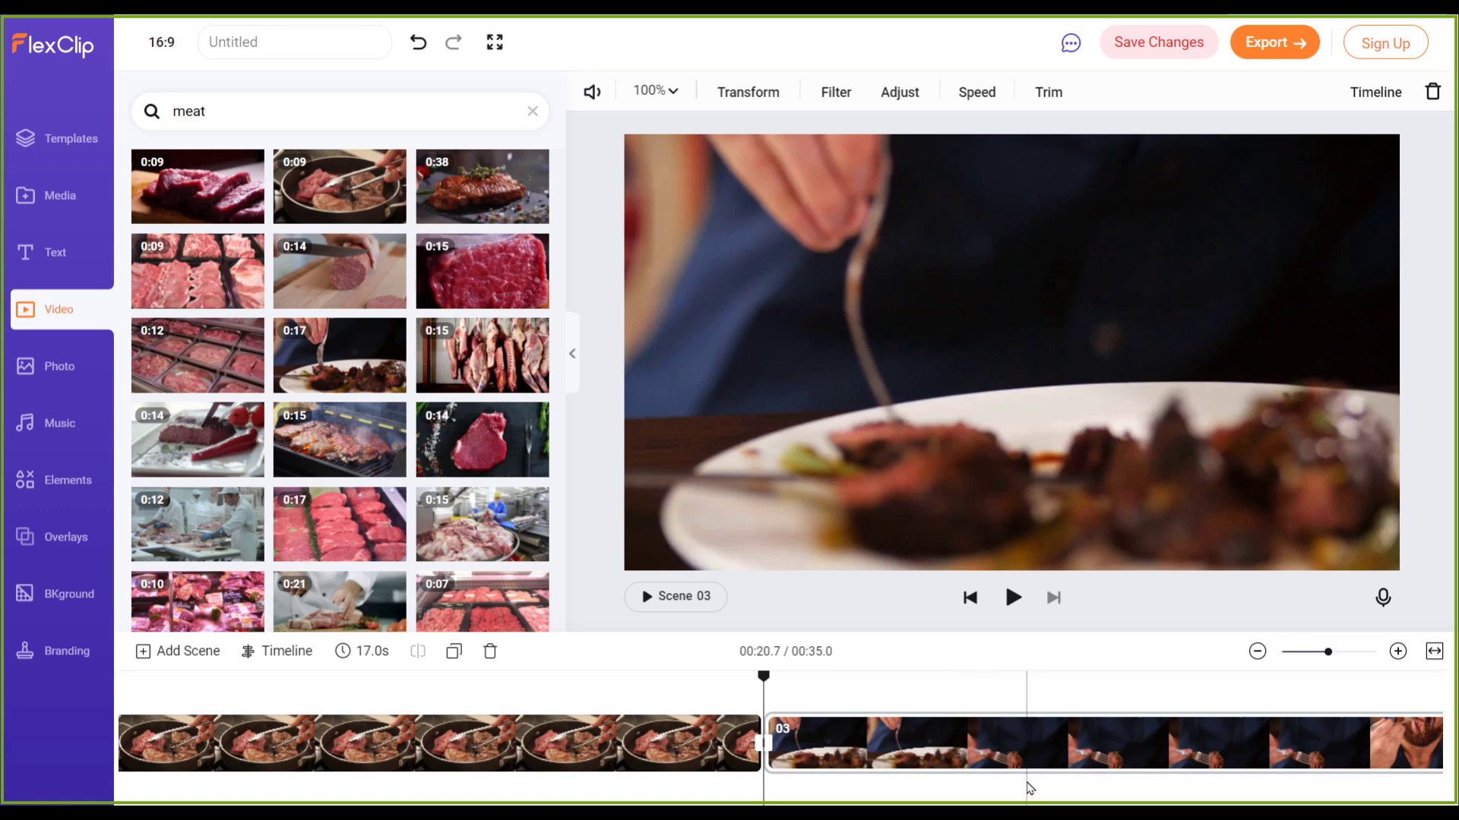
Step: Preview each of the three scenes by selecting them on the timeline
click(1027, 691)
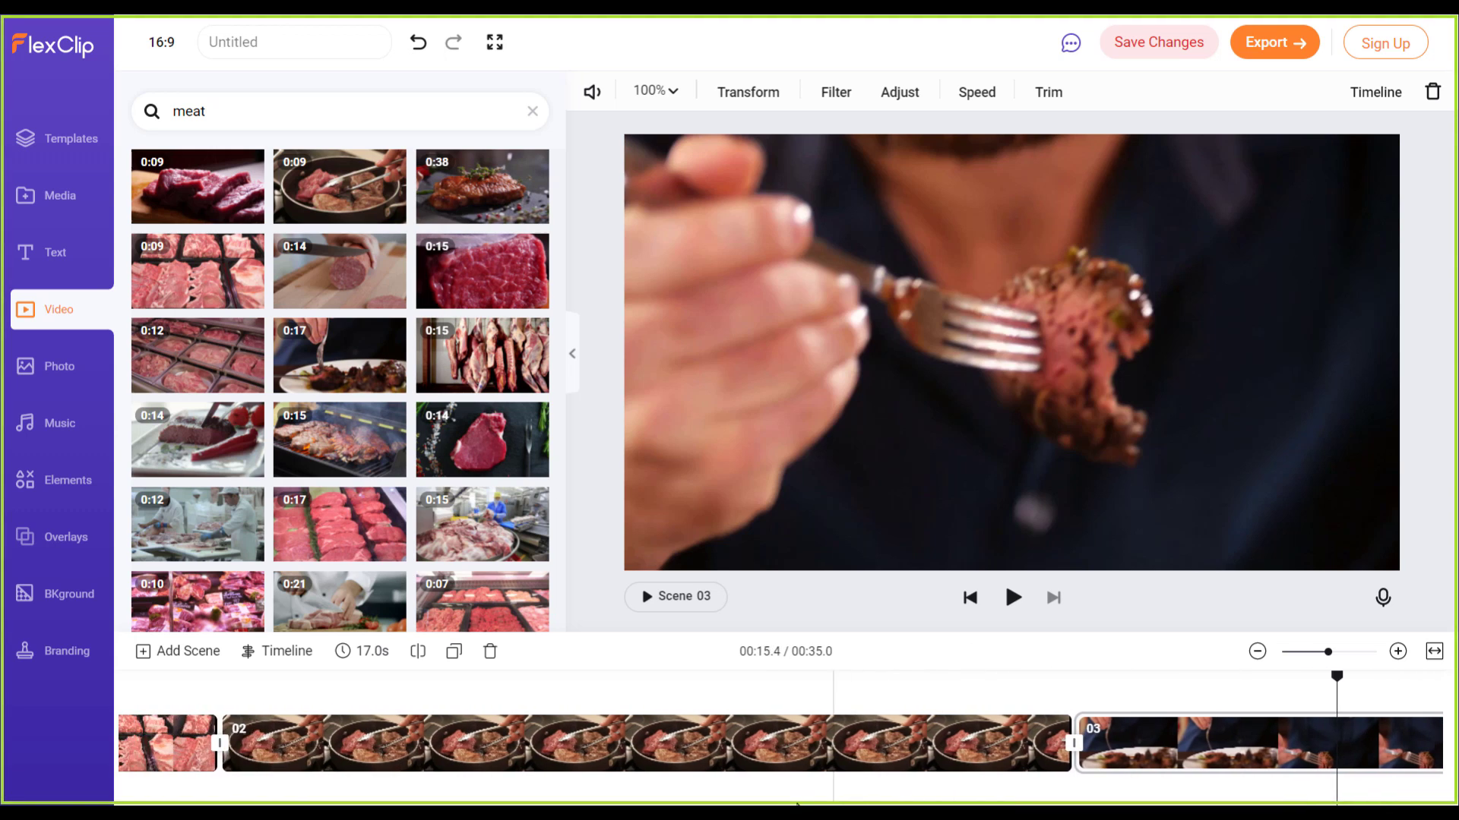
click(481, 756)
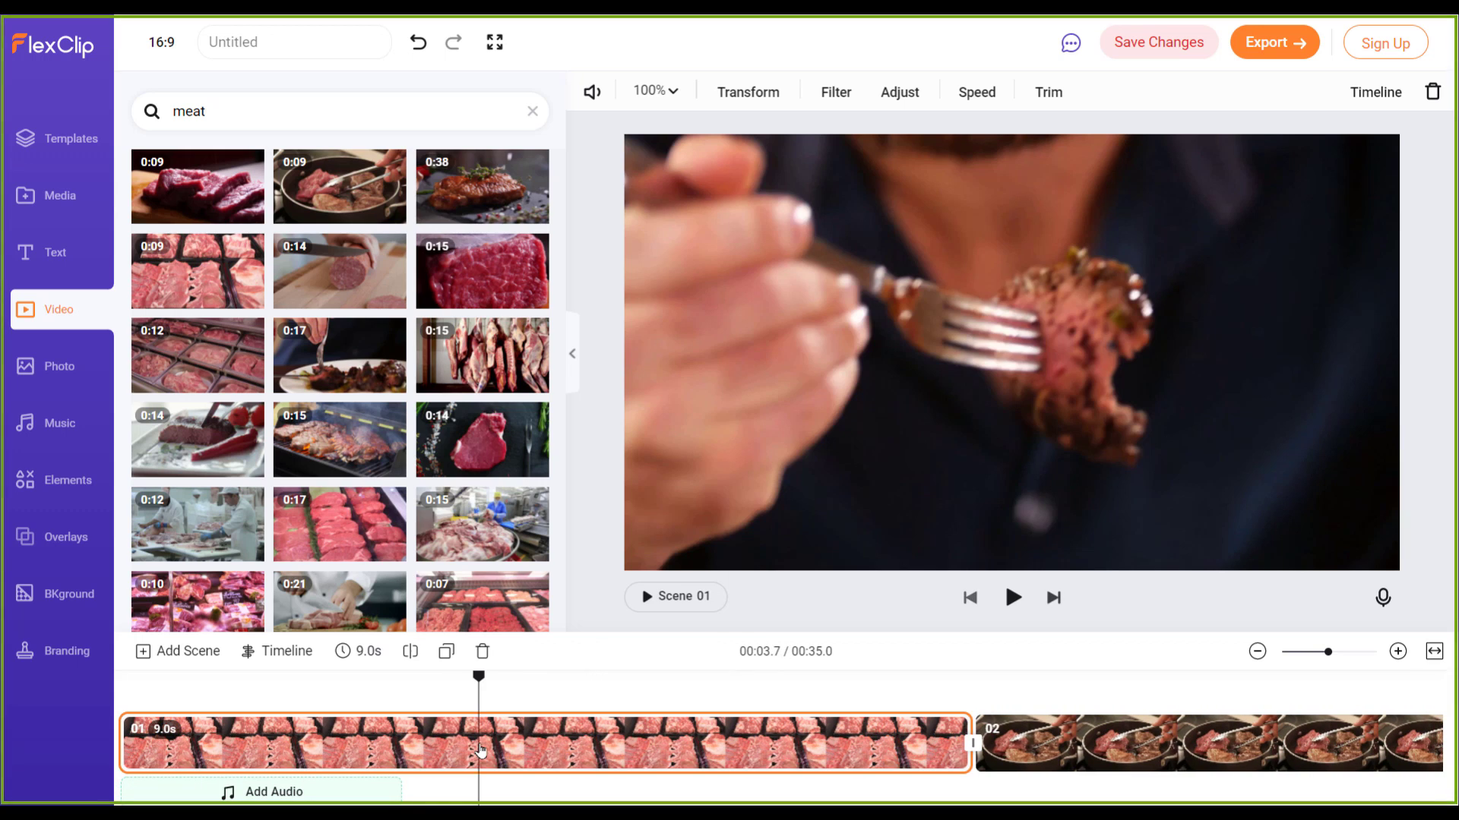
click(1123, 743)
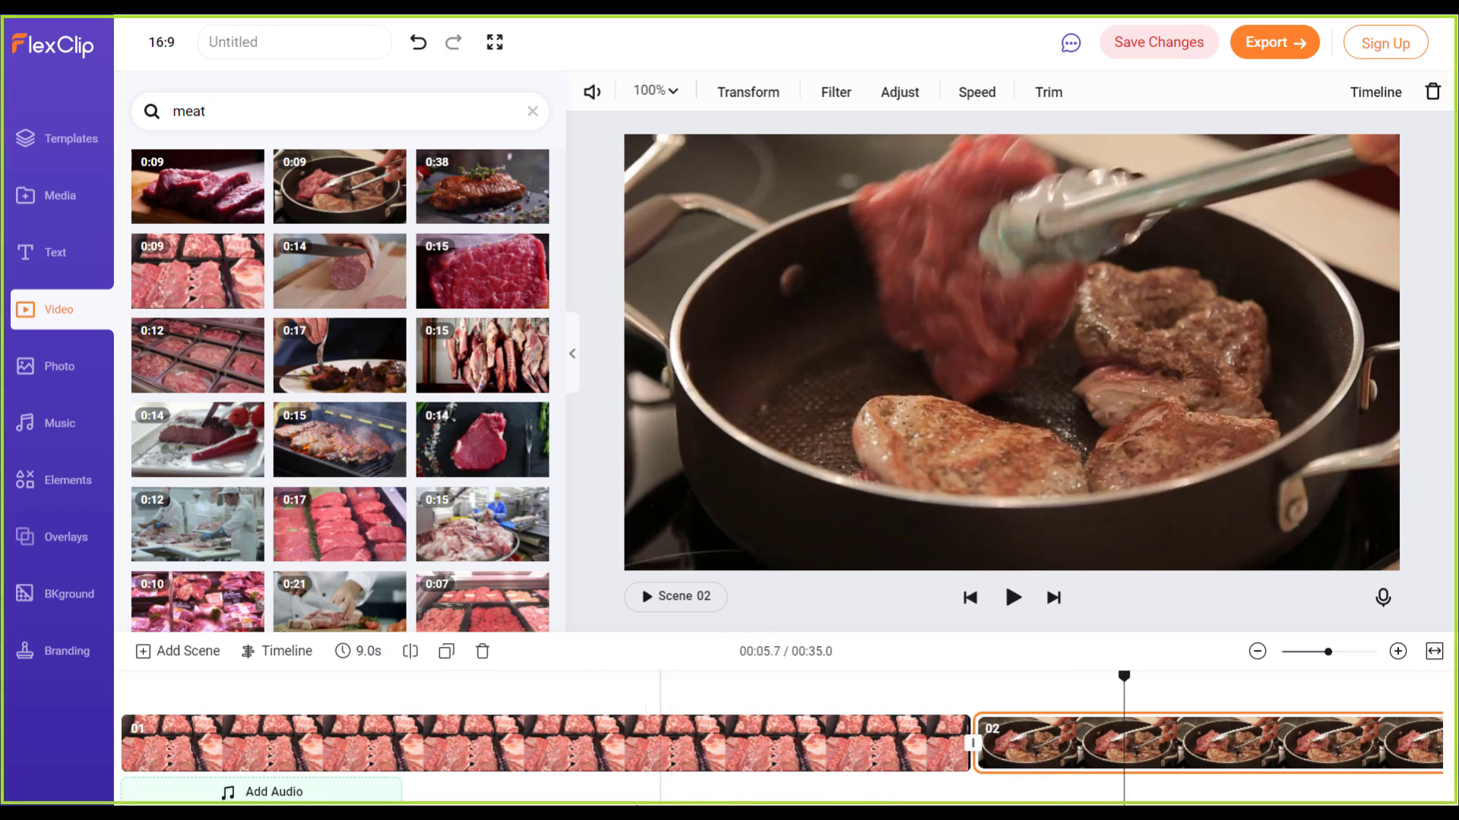
scroll(972, 760, right, 5)
scroll(783, 743, right, 2)
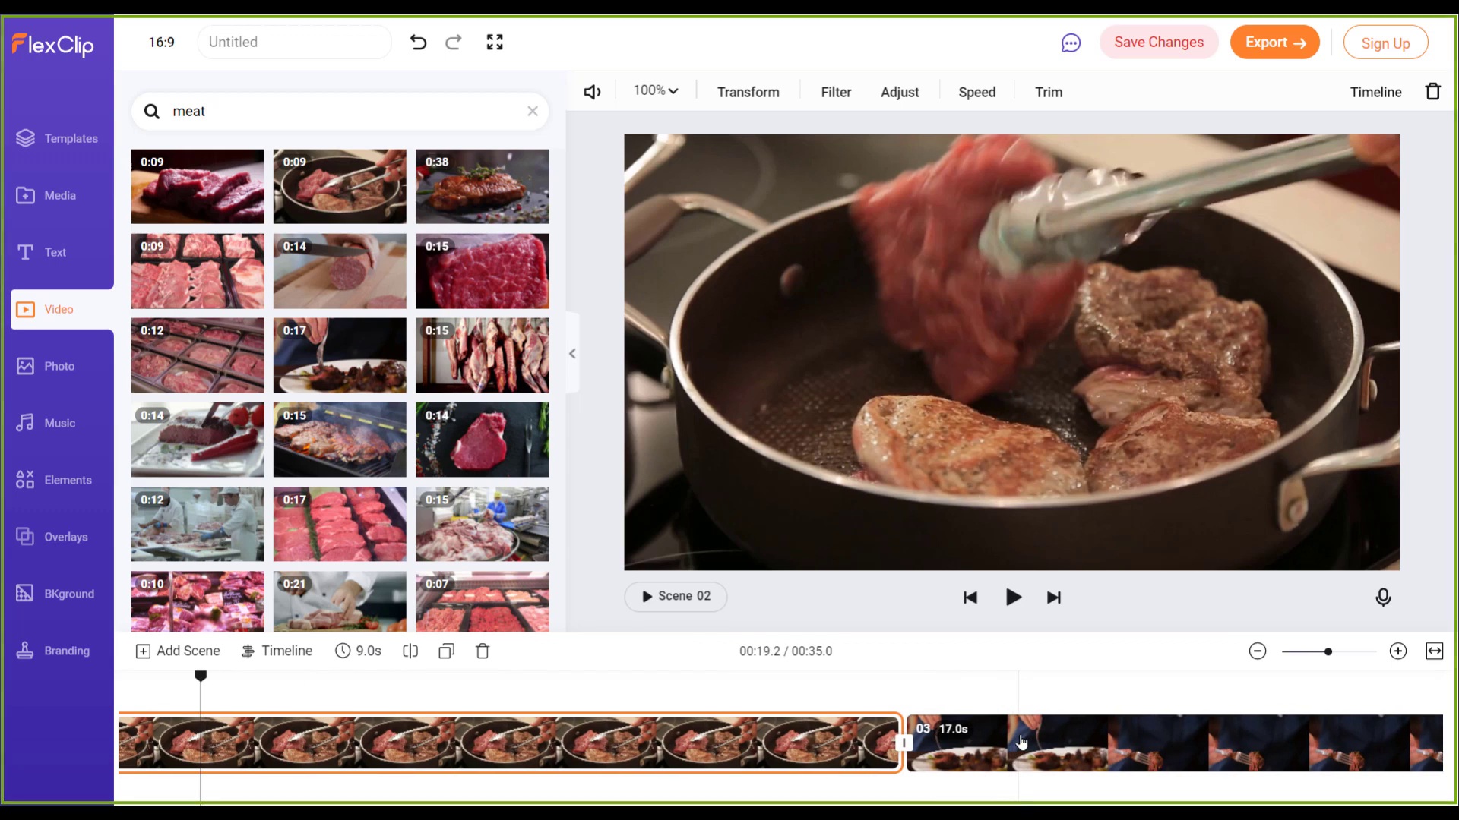
click(1020, 743)
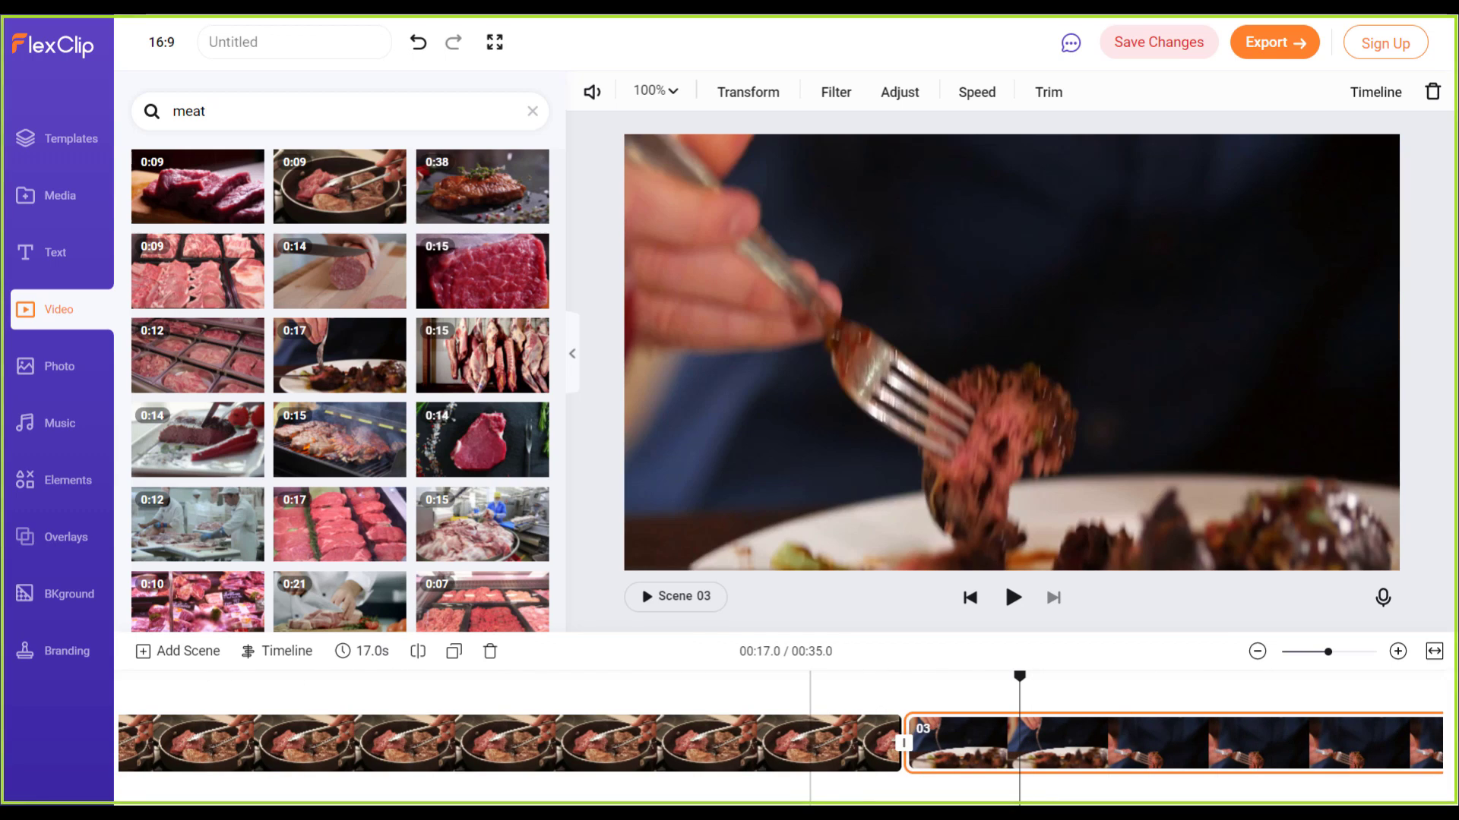
scroll(1160, 663, left, 8)
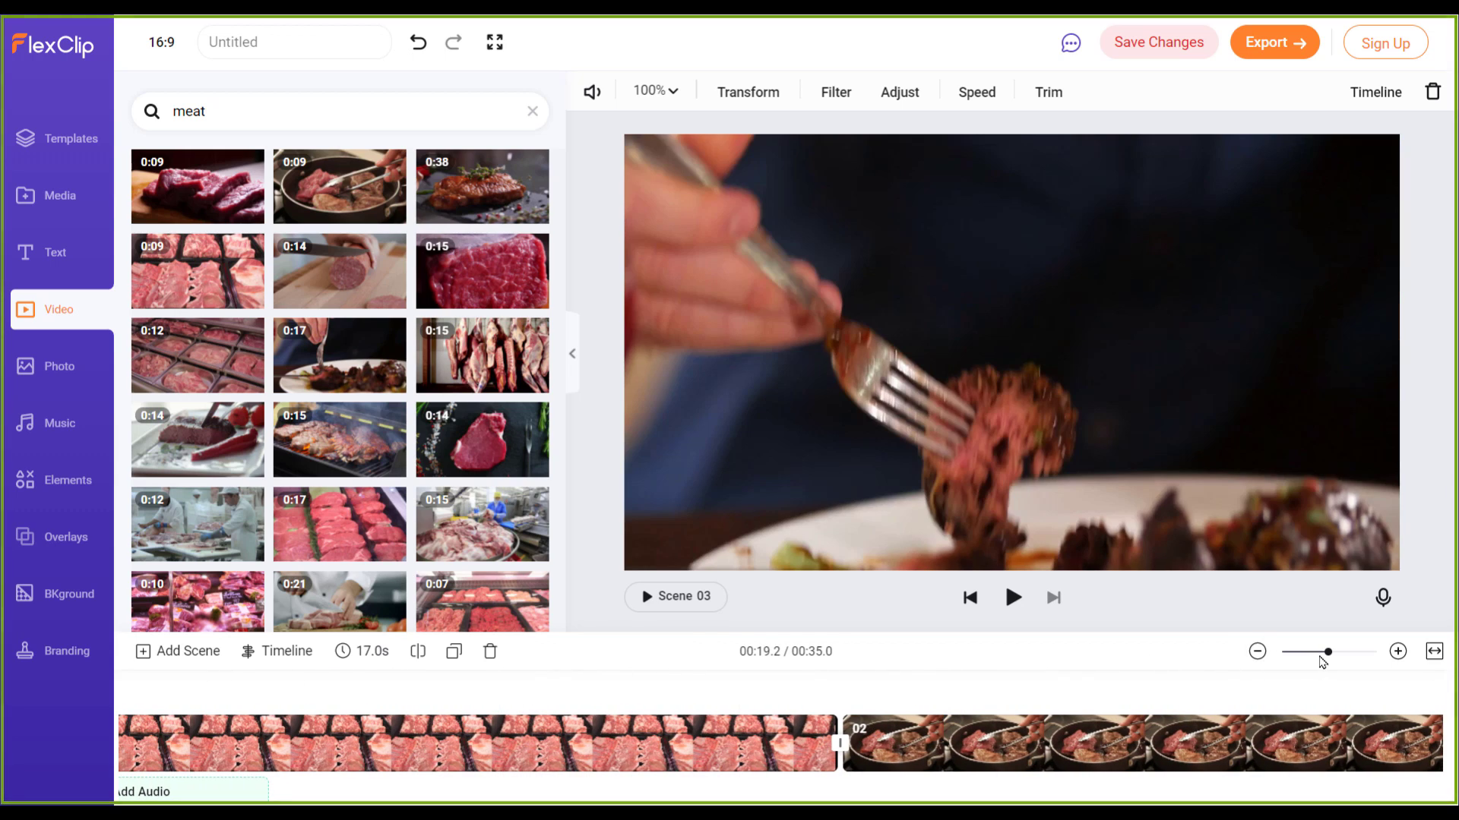
Step: Zoom out and fit all three scenes to the timeline, then move the playhead to 00:21.5
drag(1328, 653, 1299, 660)
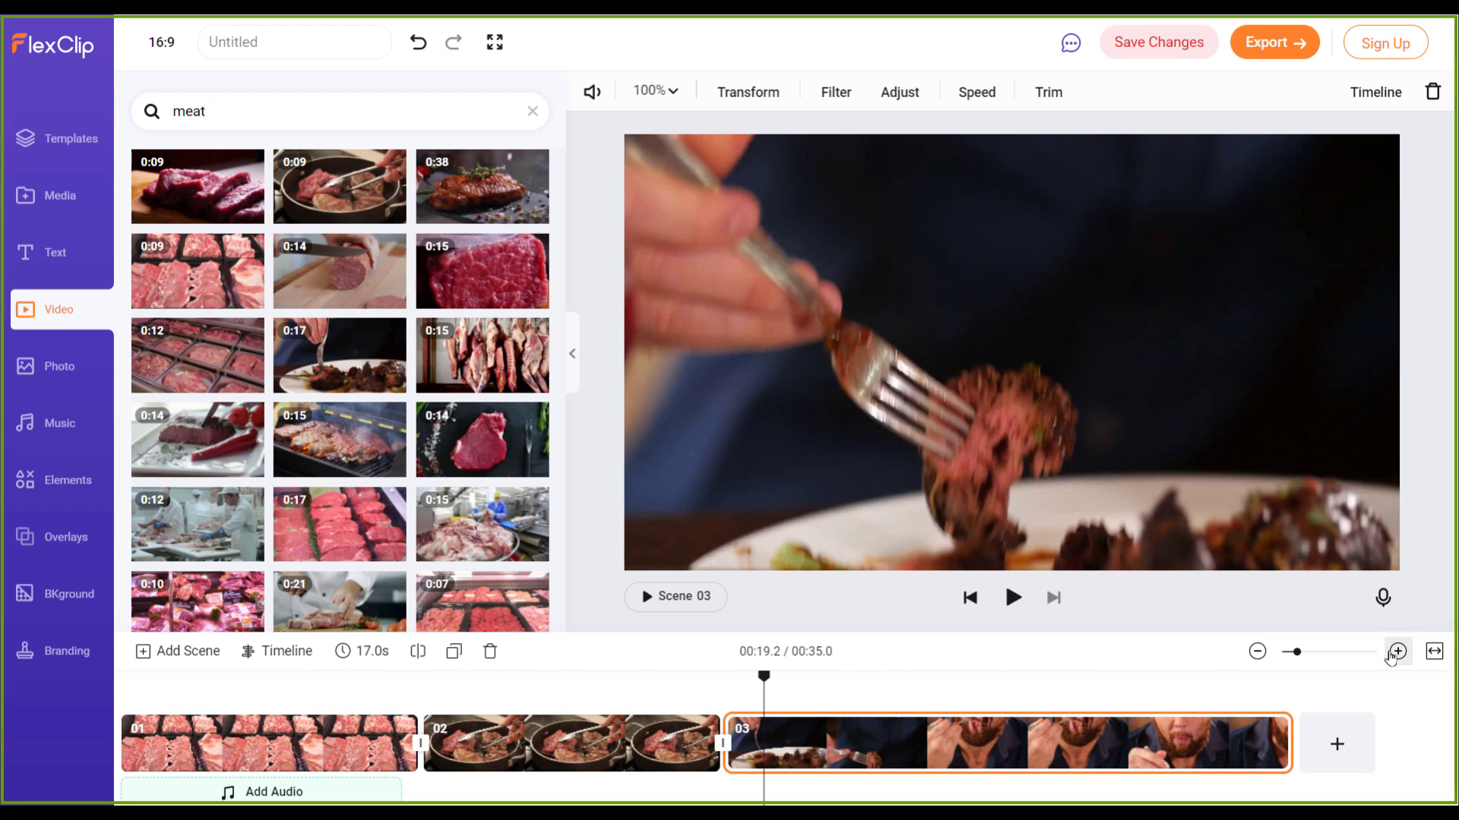
click(1435, 651)
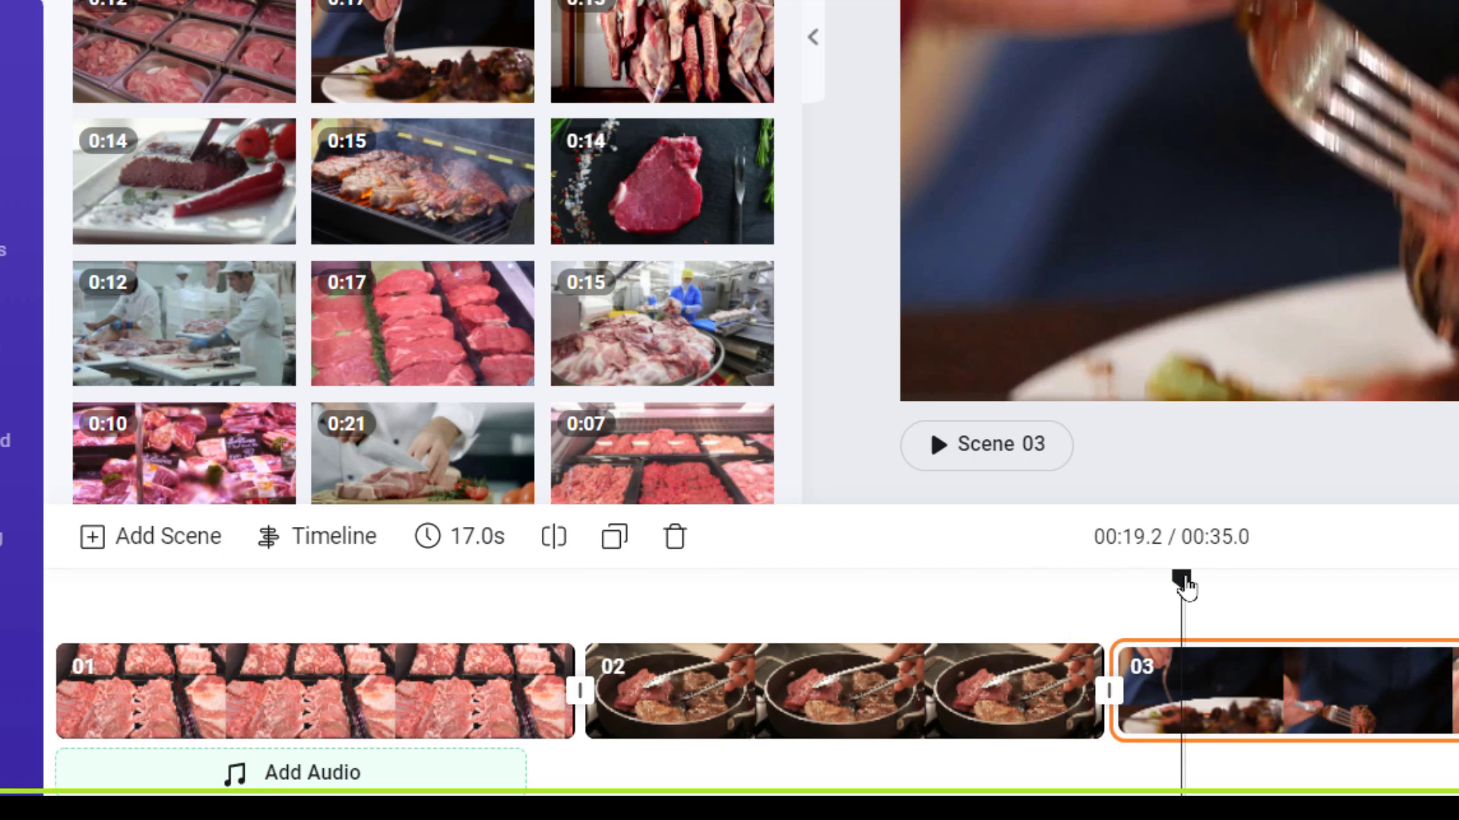
drag(1184, 583, 1325, 584)
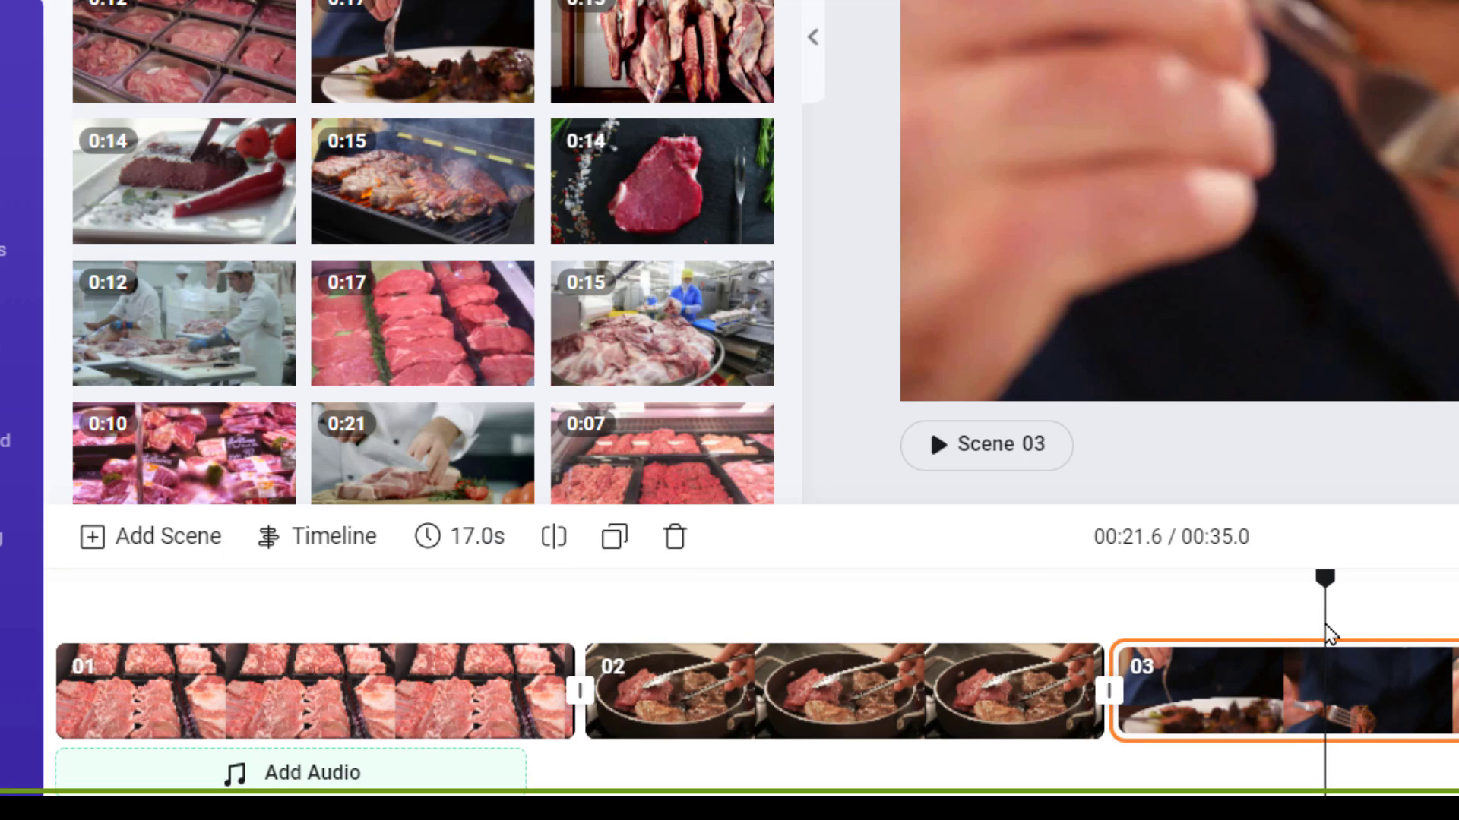
Step: Split the eating clip twice at the playhead, creating scenes 03, 04 and 05
mouse_move(1329, 589)
mouse_down()
mouse_move(1443, 590)
mouse_move(1324, 604)
mouse_move(1320, 588)
mouse_up()
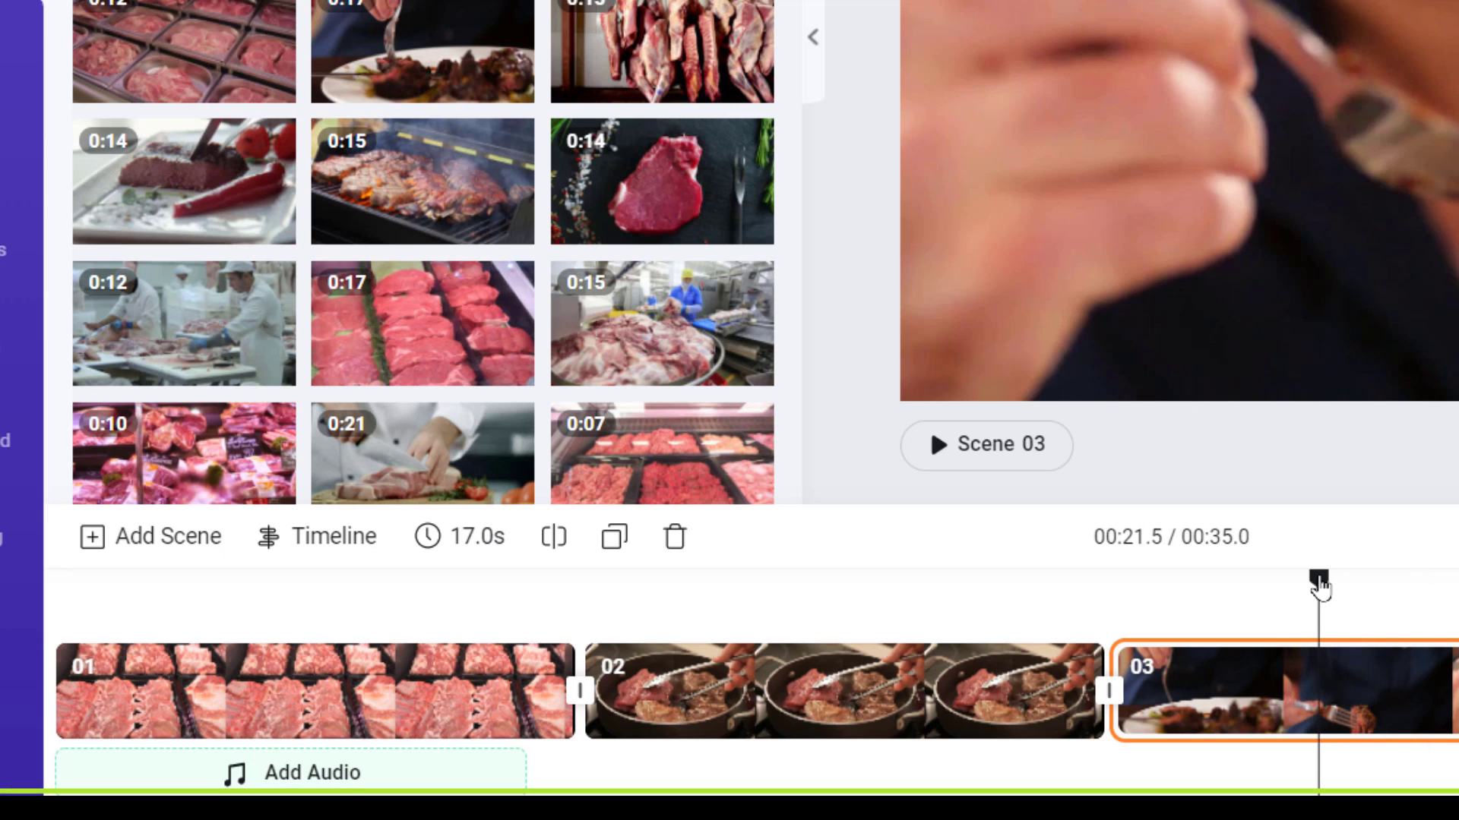
click(549, 554)
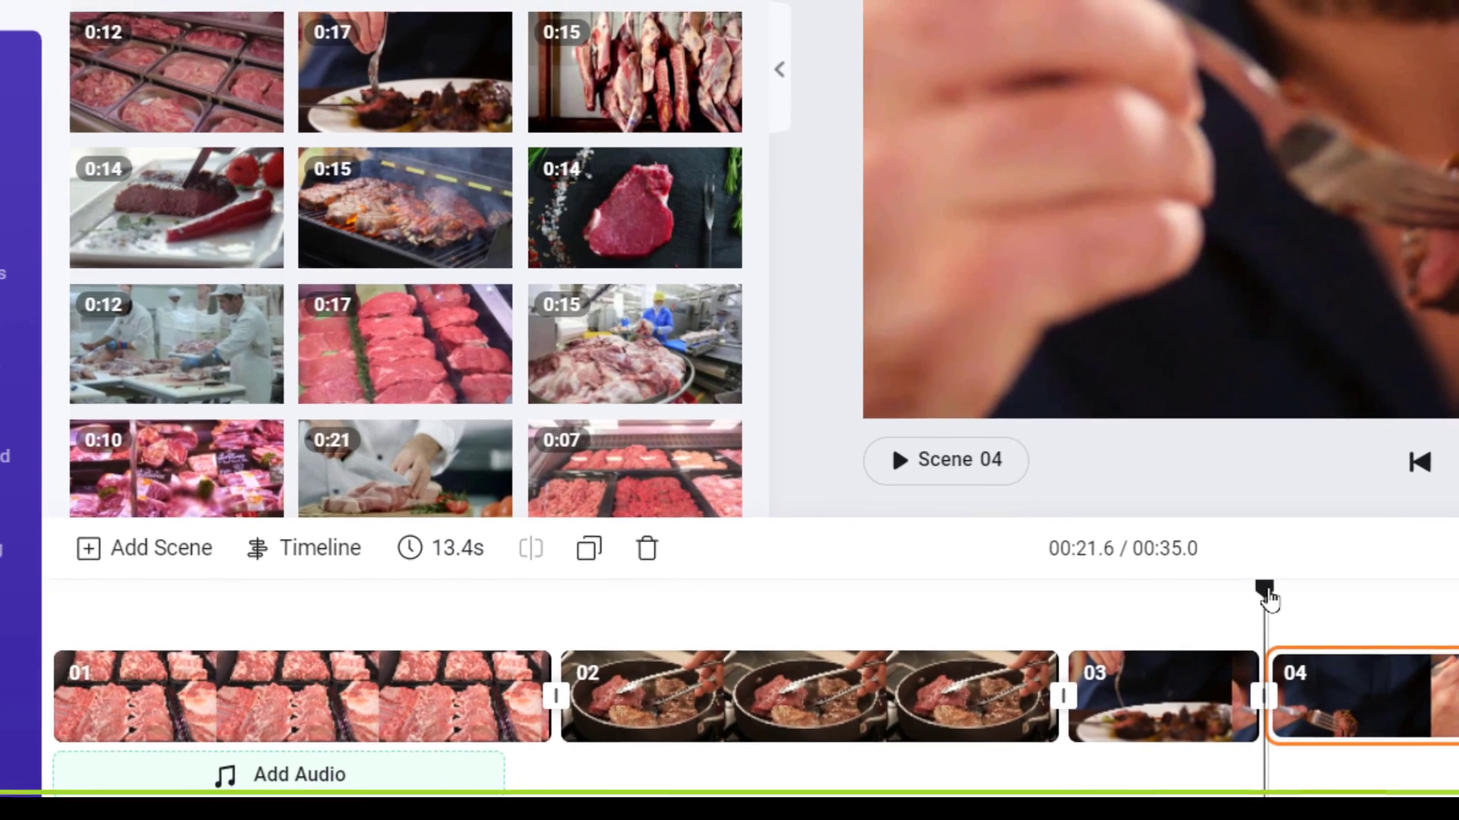
drag(1326, 596, 1381, 606)
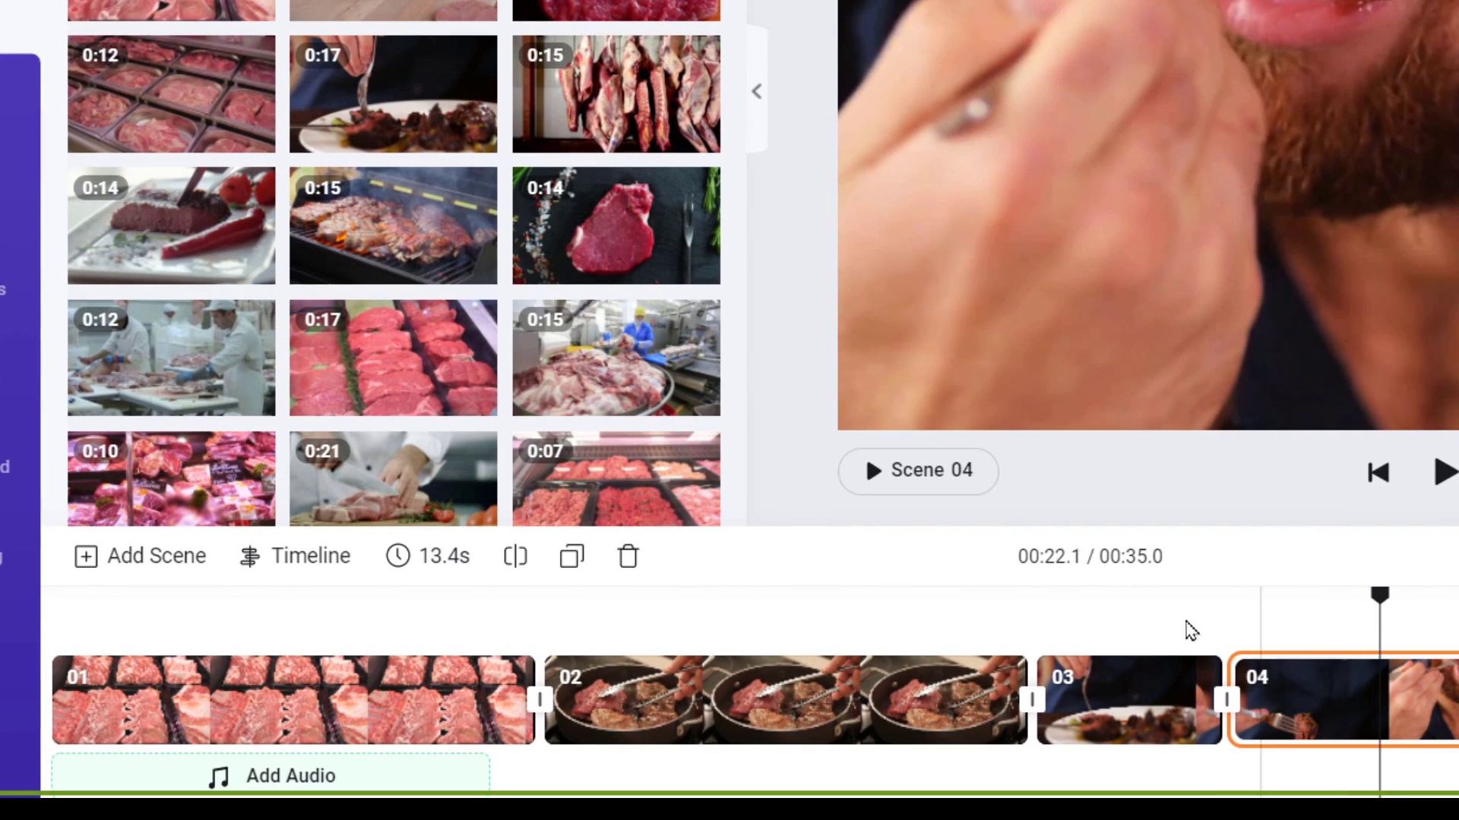
click(514, 571)
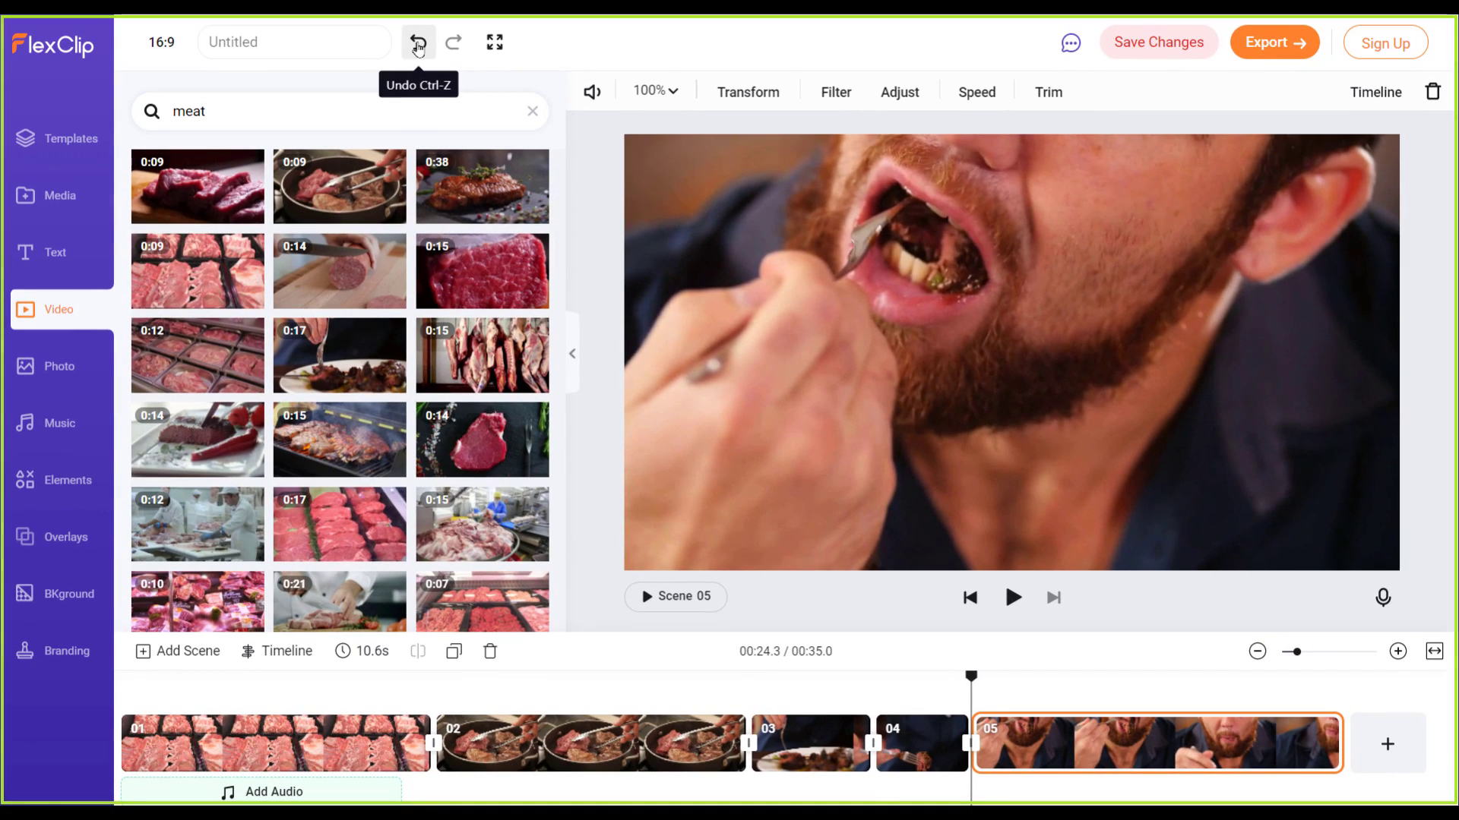
Step: Undo both splits, confirm scene 03 lasts 0:17.0, and open the full timeline view
click(417, 45)
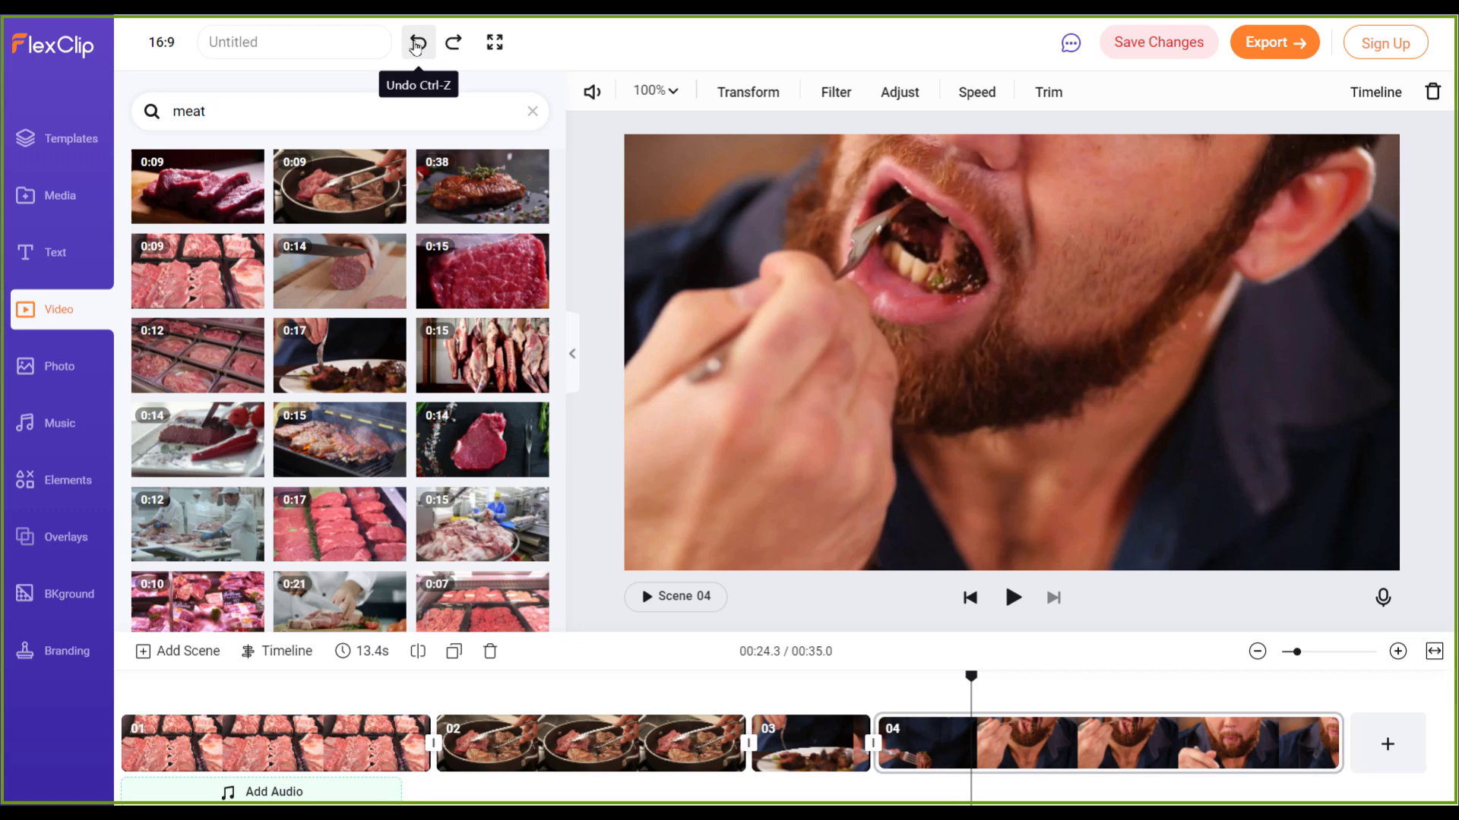
click(416, 44)
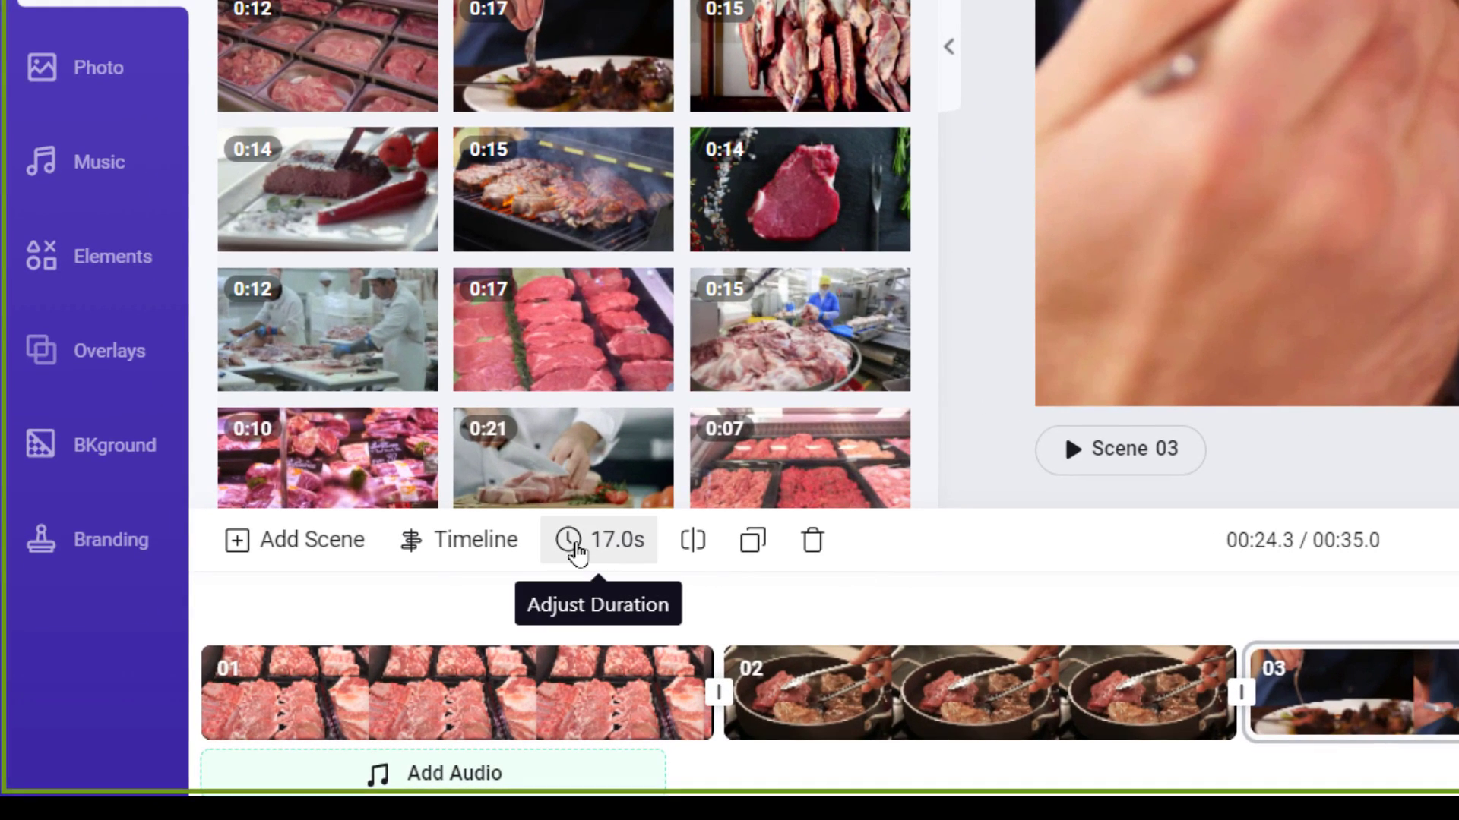
click(1429, 676)
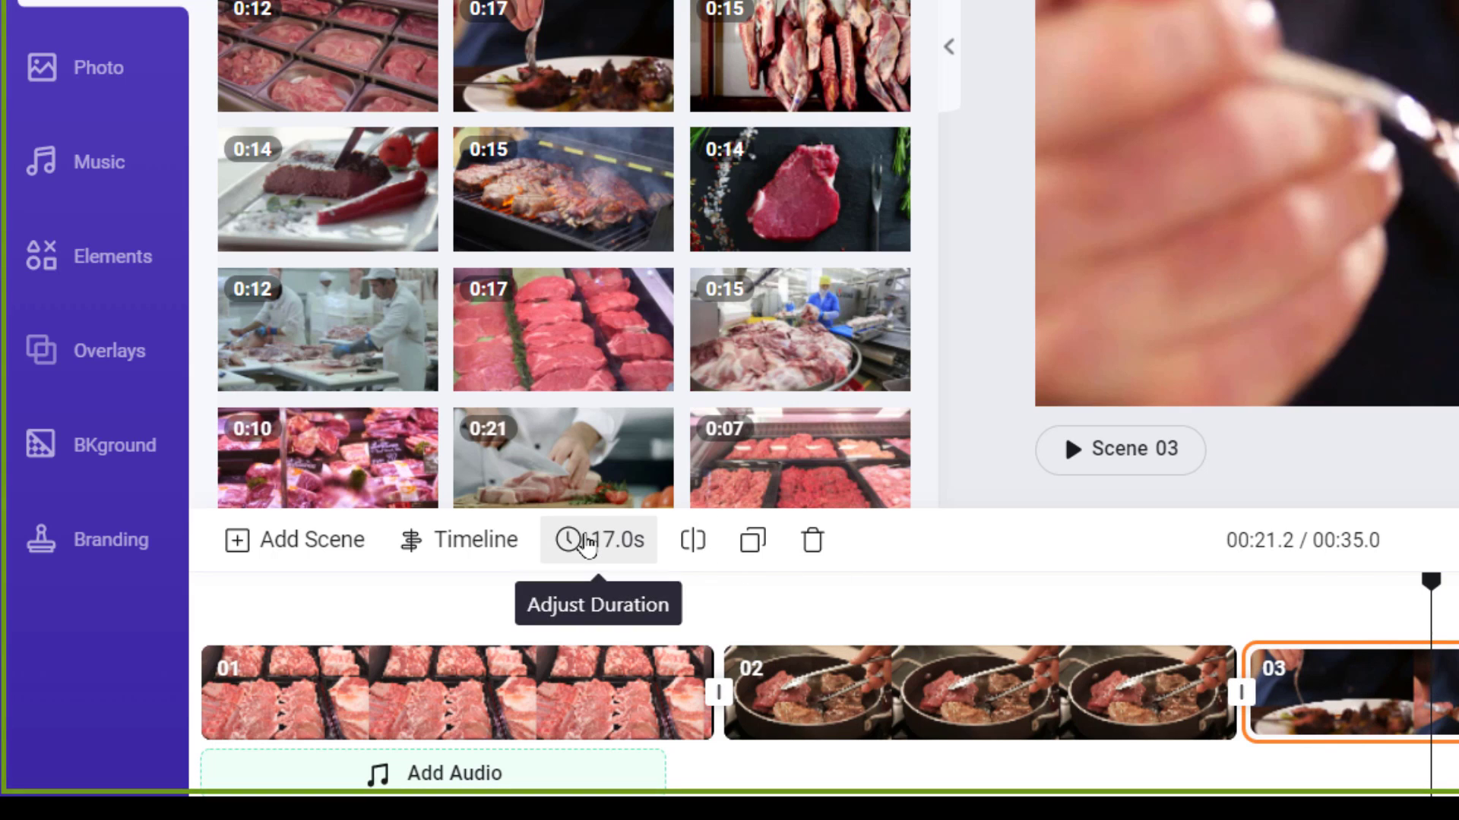
click(591, 540)
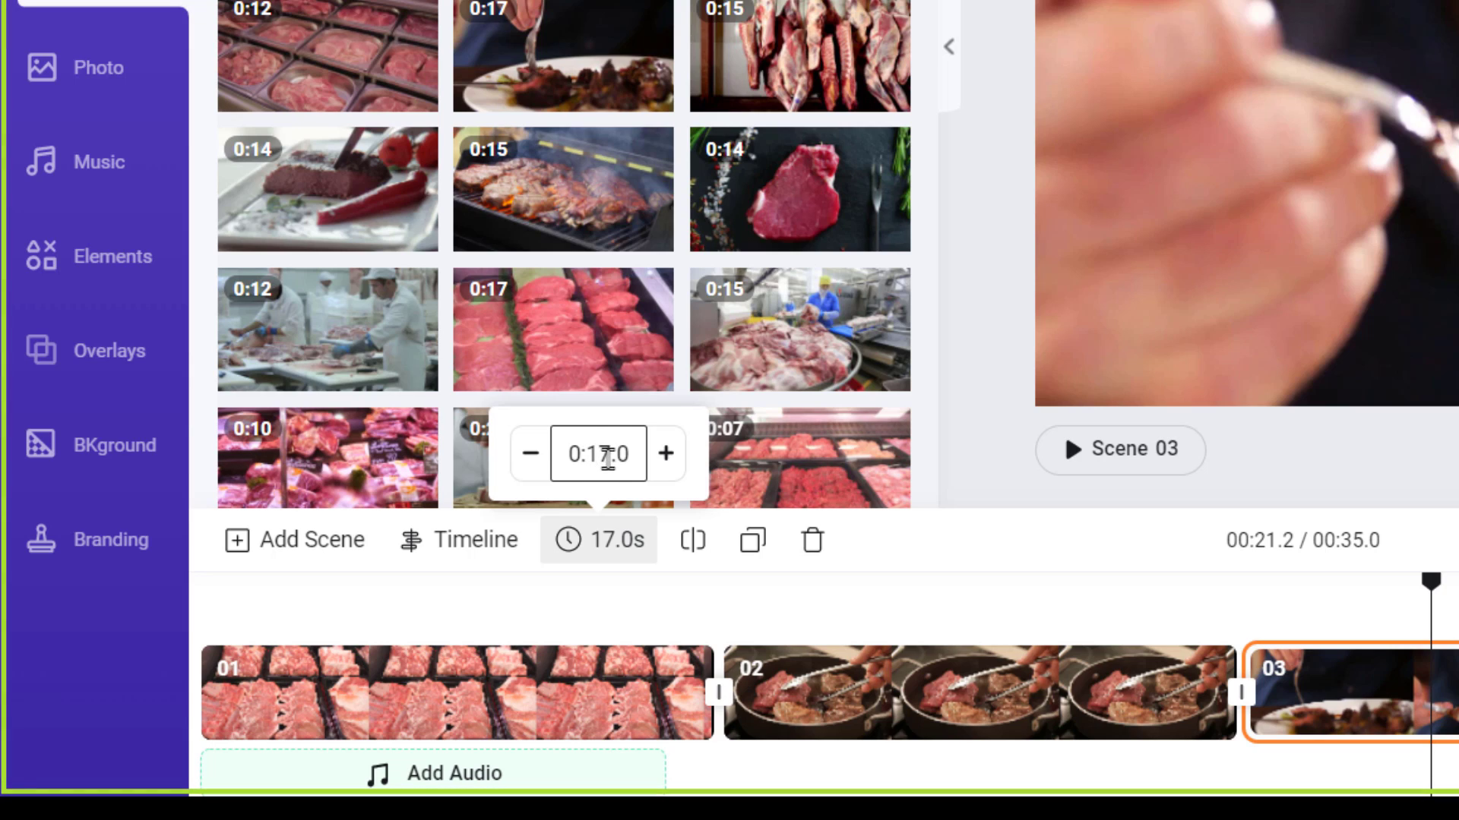
click(1065, 622)
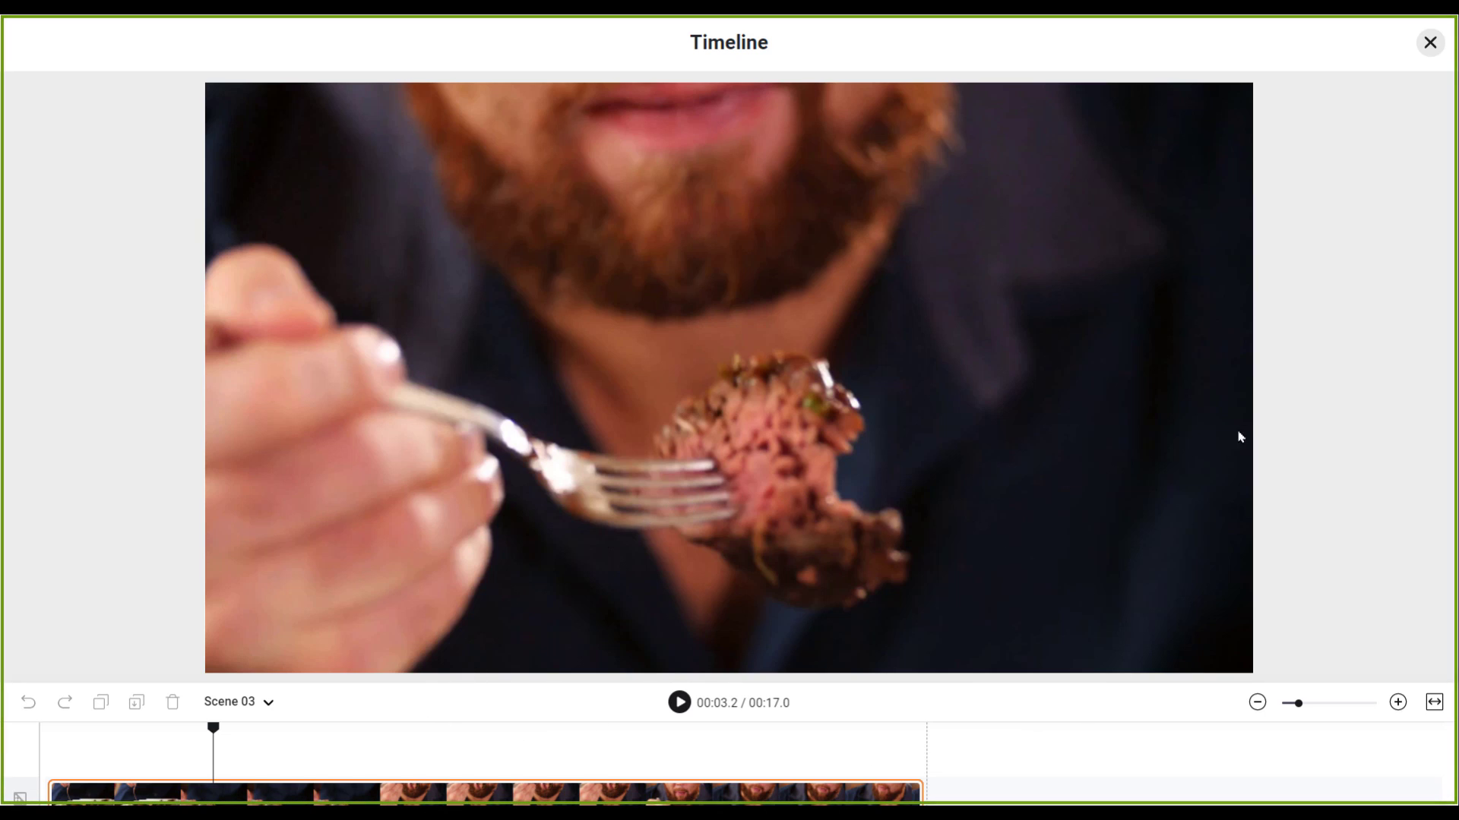
click(1428, 44)
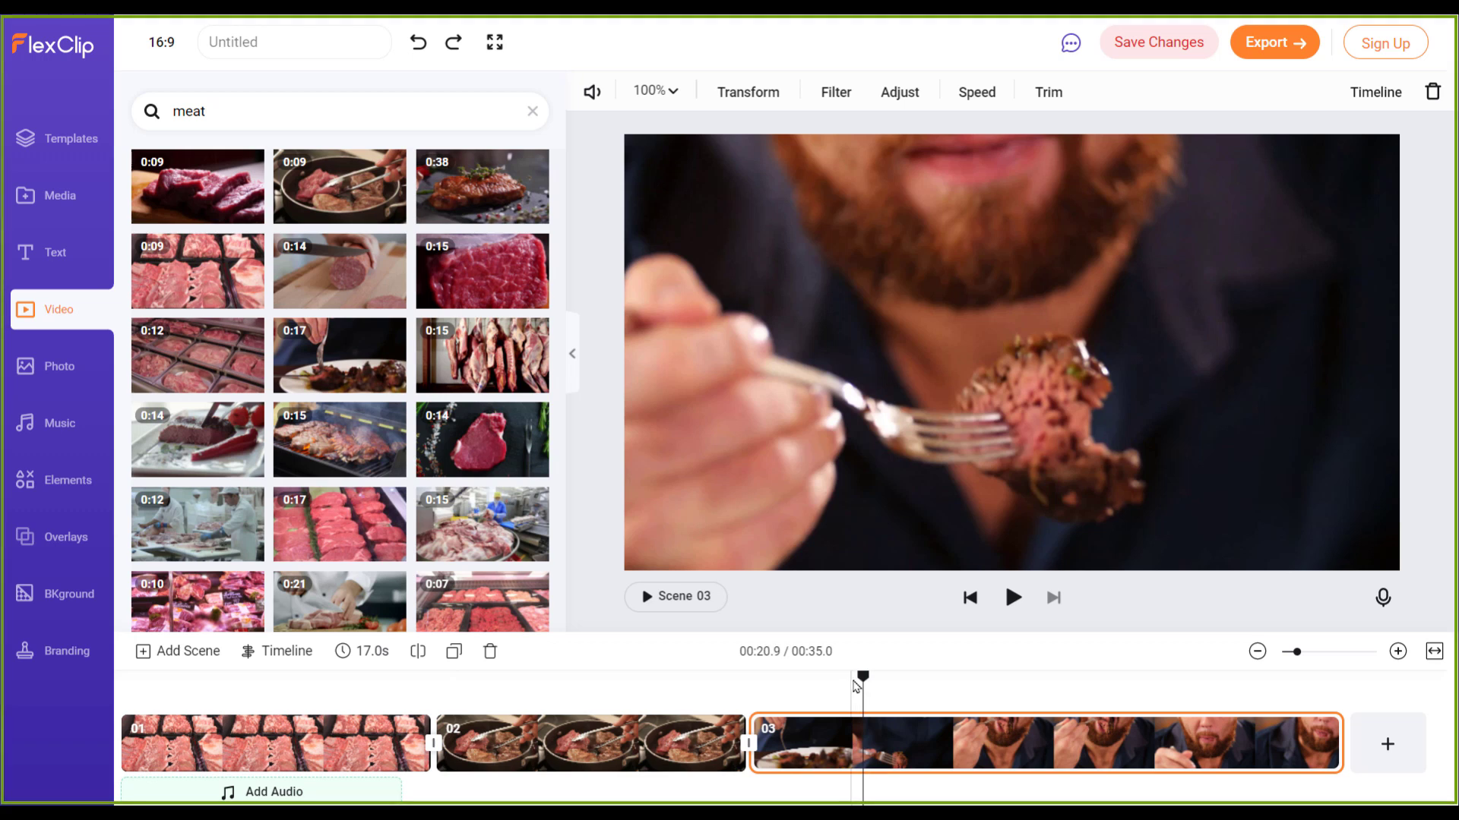
Step: Add a basic text title to scene 01 and move it up and left
click(228, 737)
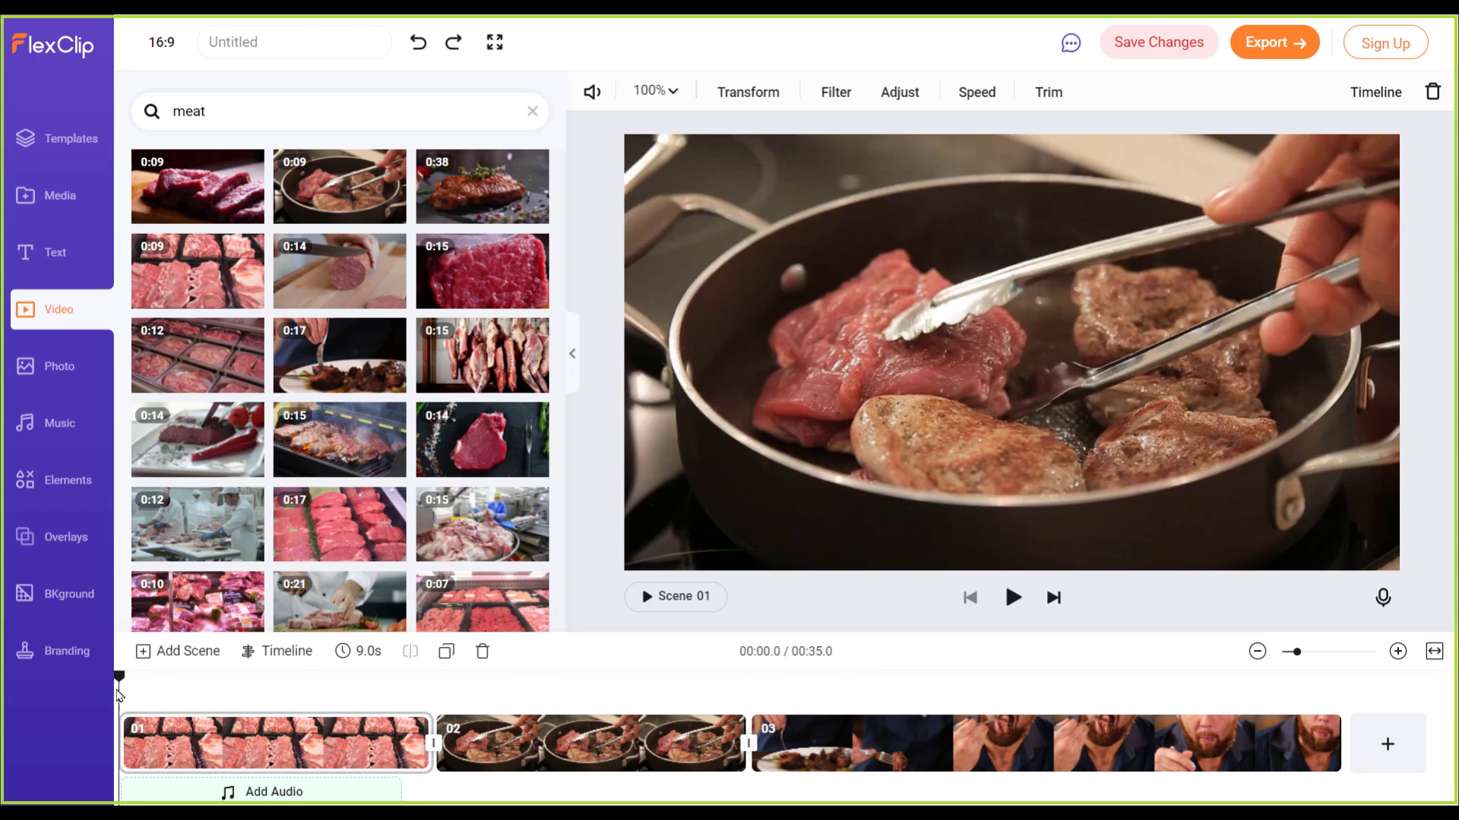
click(49, 264)
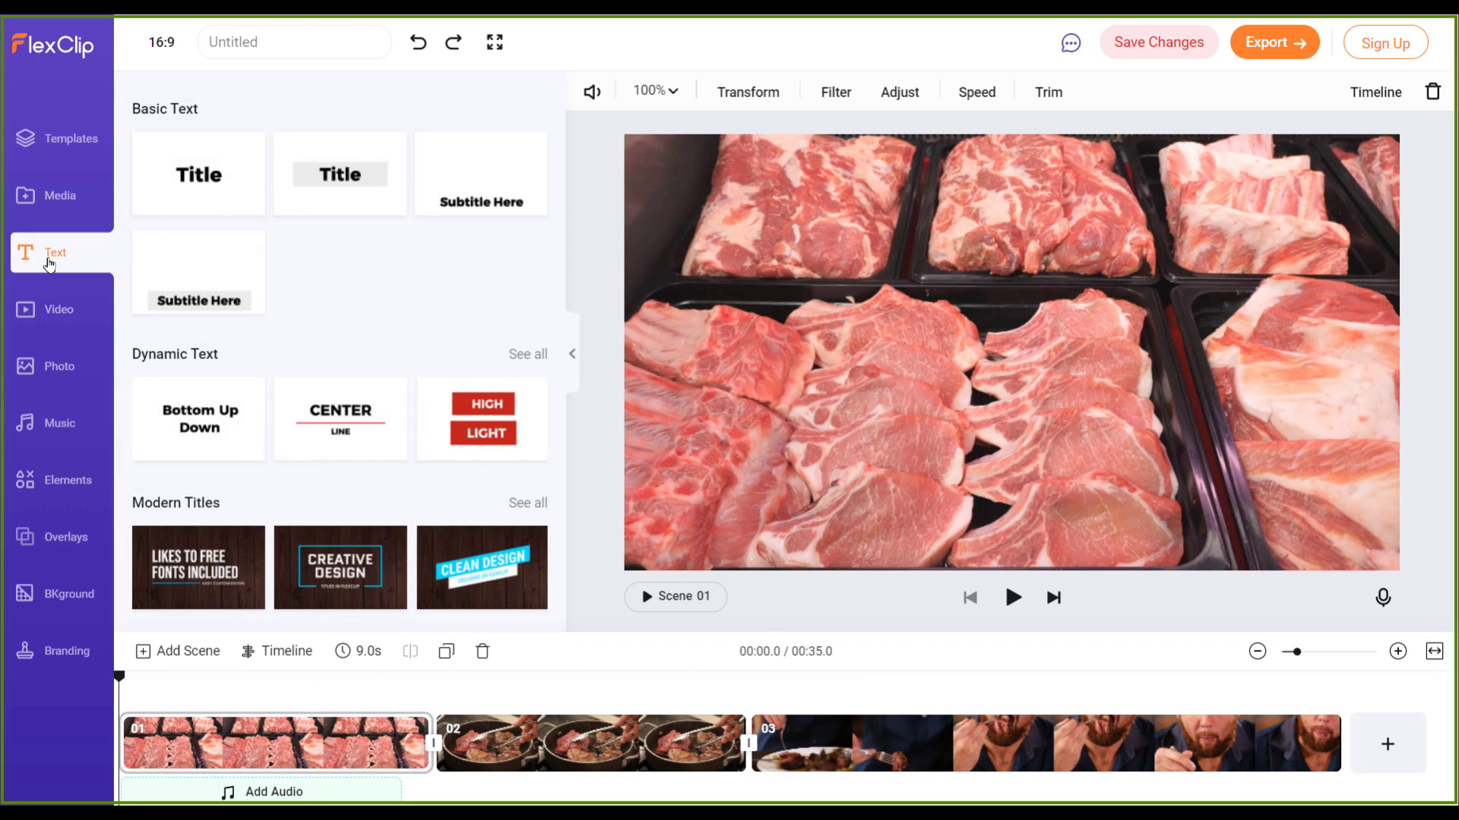
click(211, 184)
drag(939, 353, 781, 296)
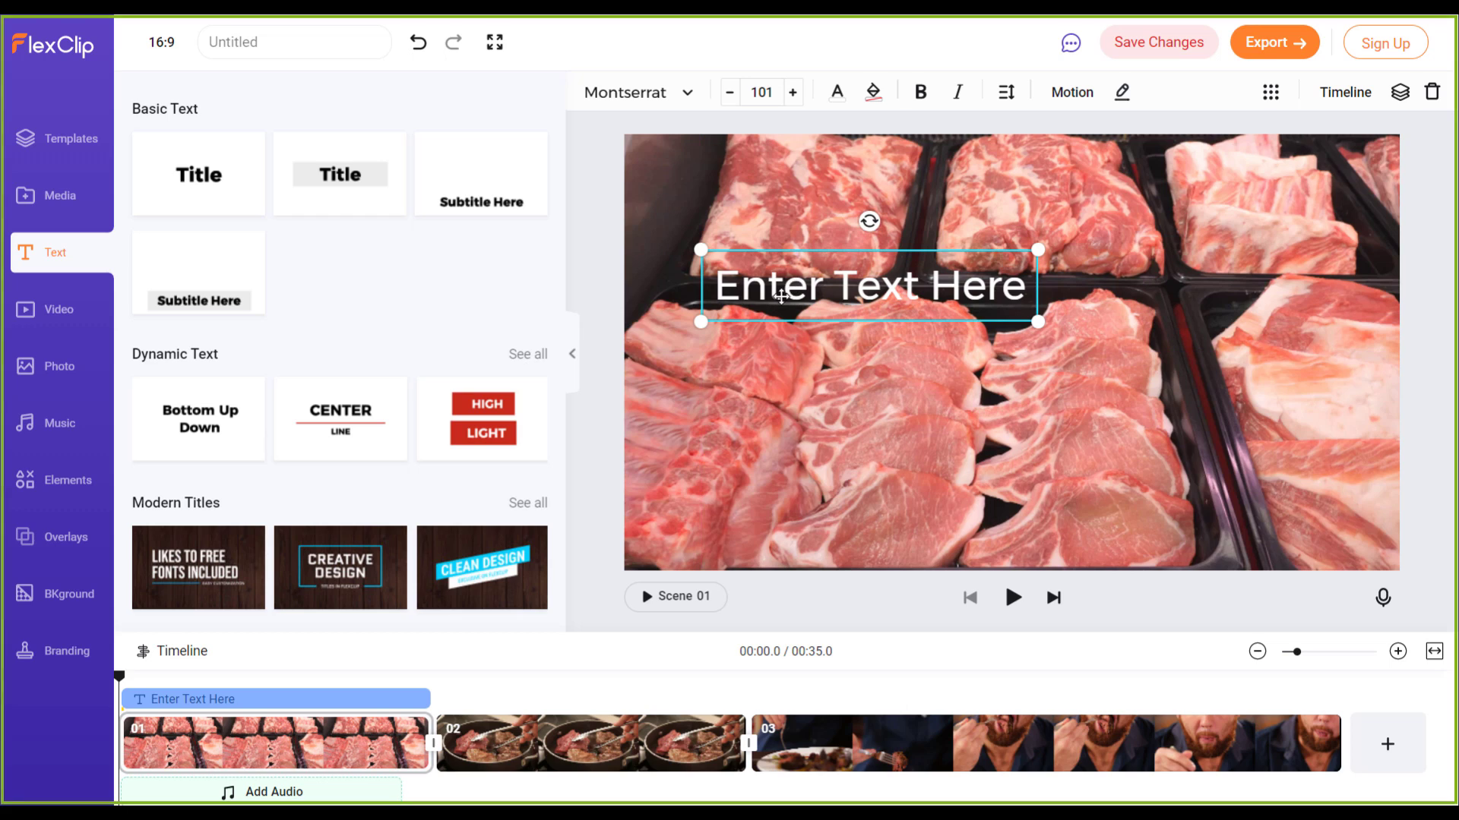
Step: Replace the title's placeholder text with 'My Meat Shop'
double_click(797, 287)
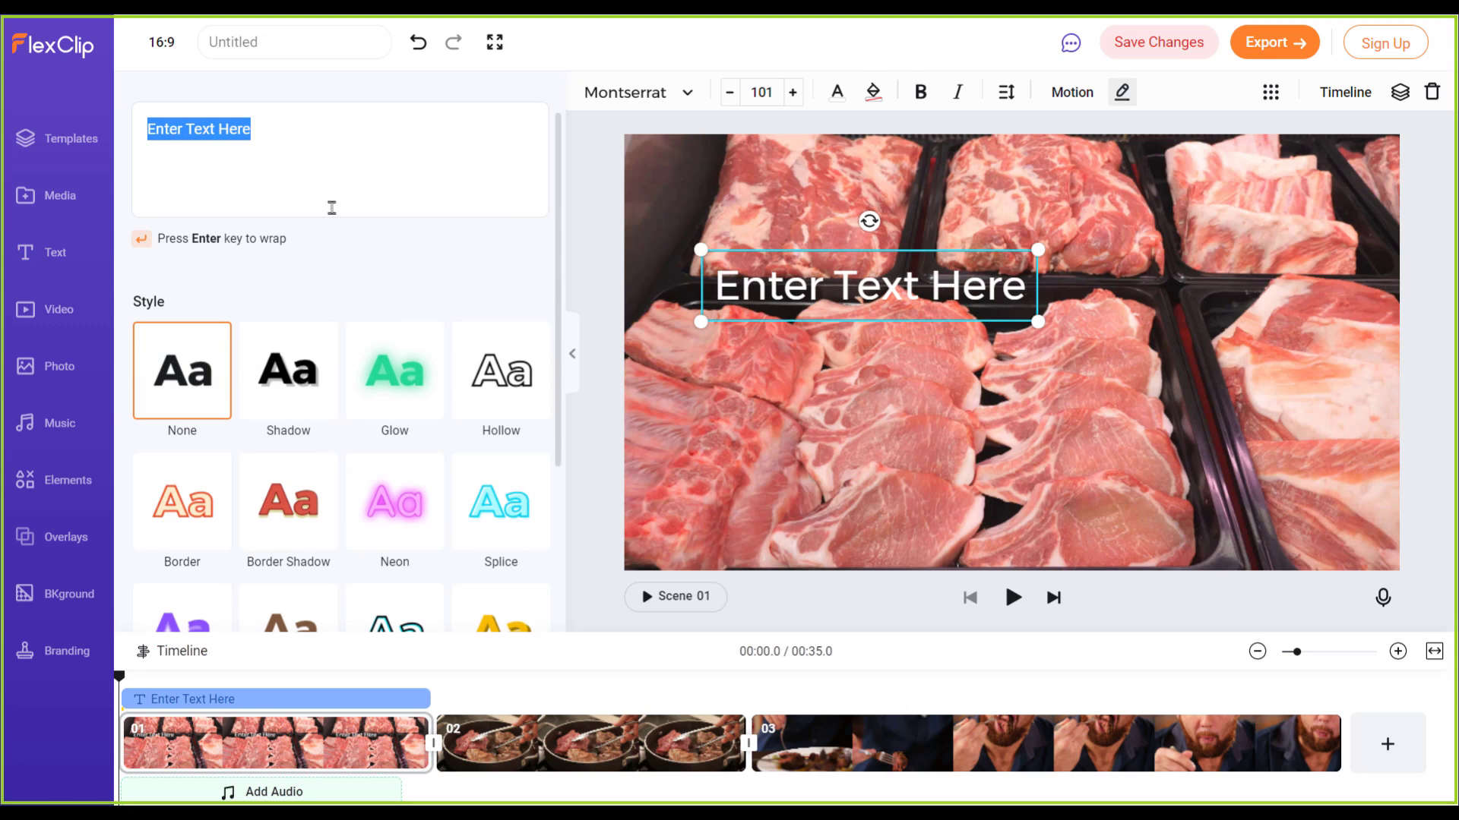
click(335, 142)
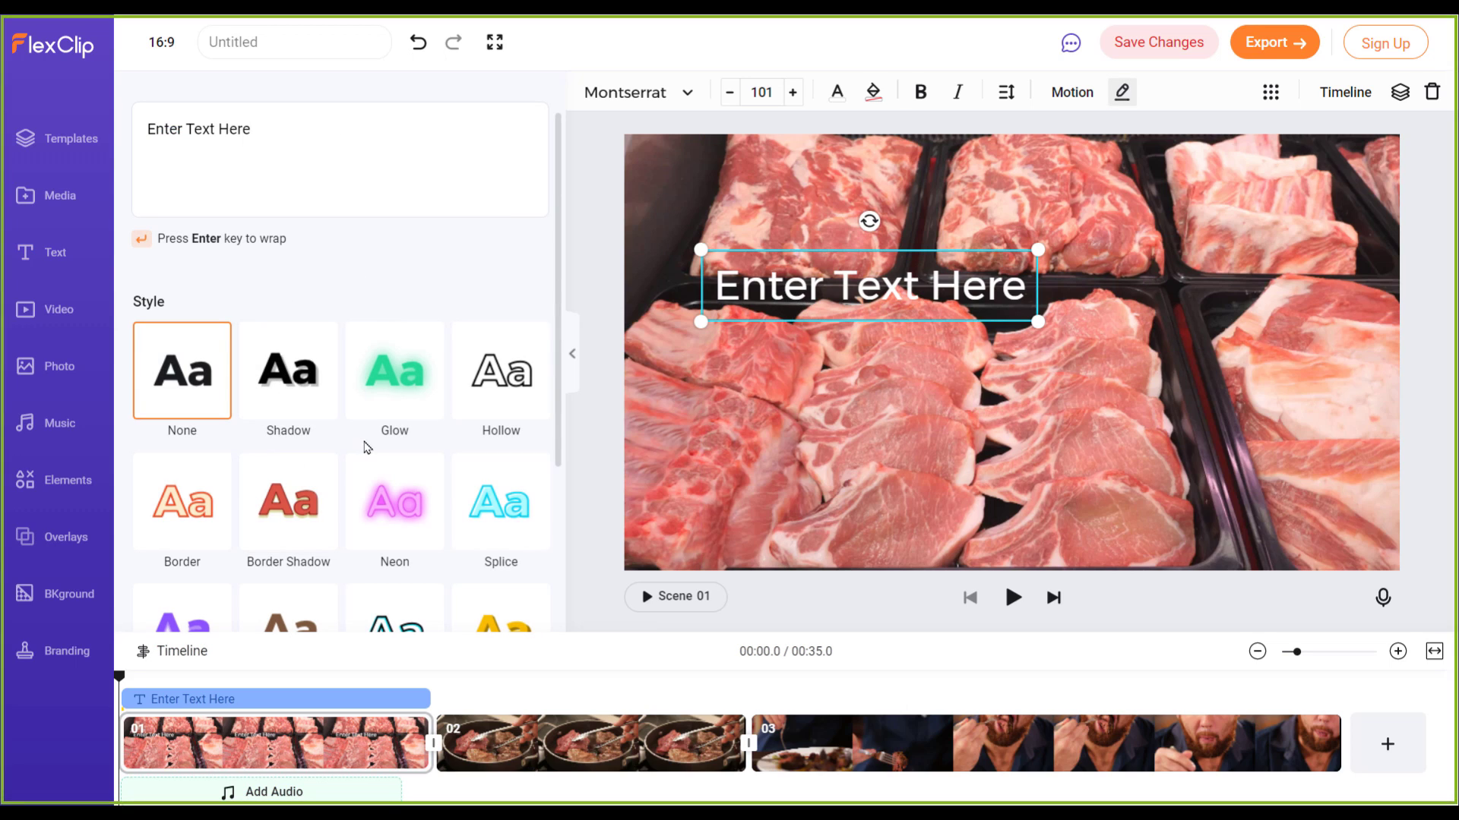
scroll(360, 452, down, 2)
scroll(373, 526, up, 2)
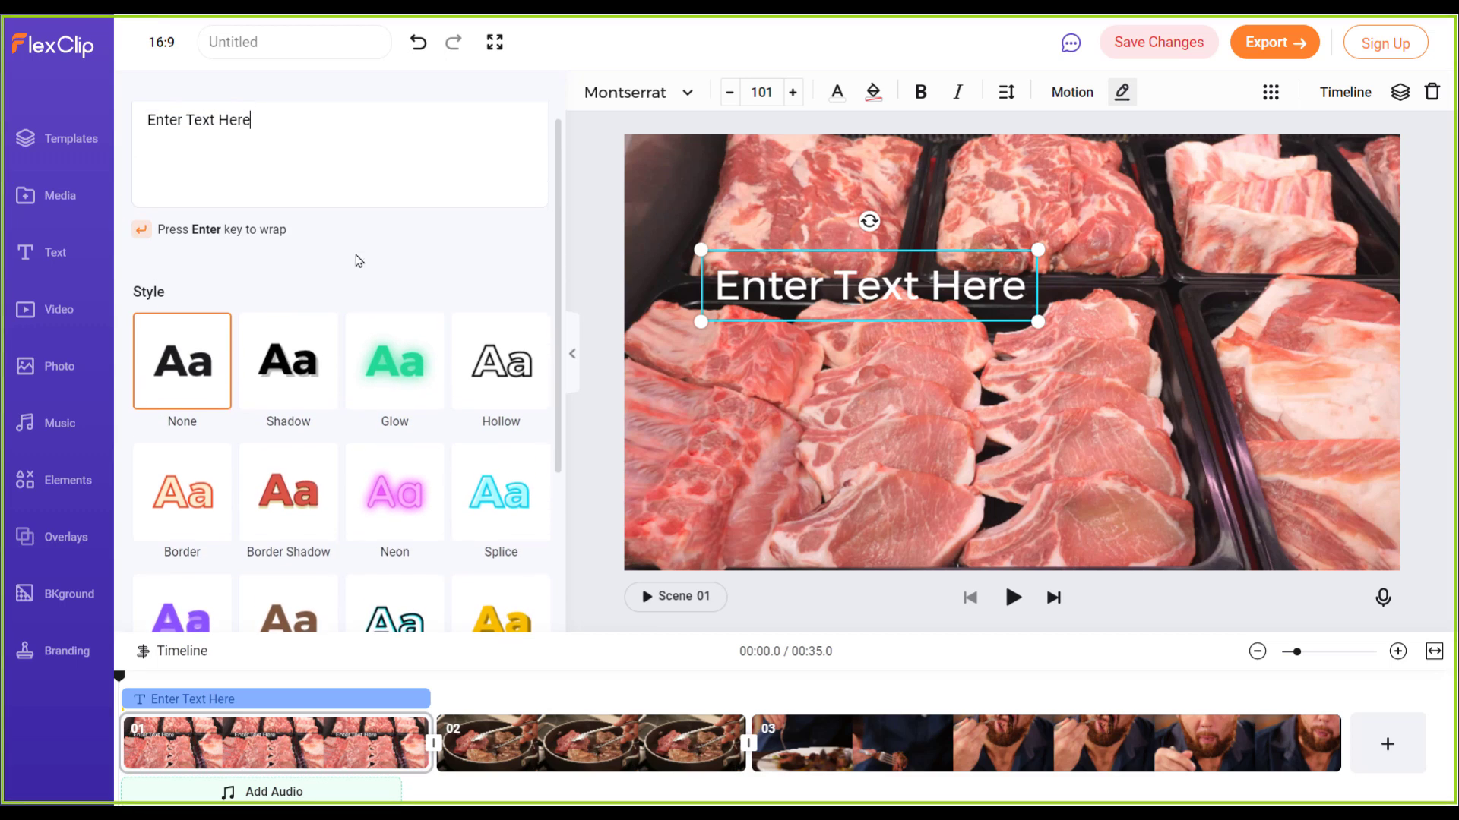
key(ctrl+a)
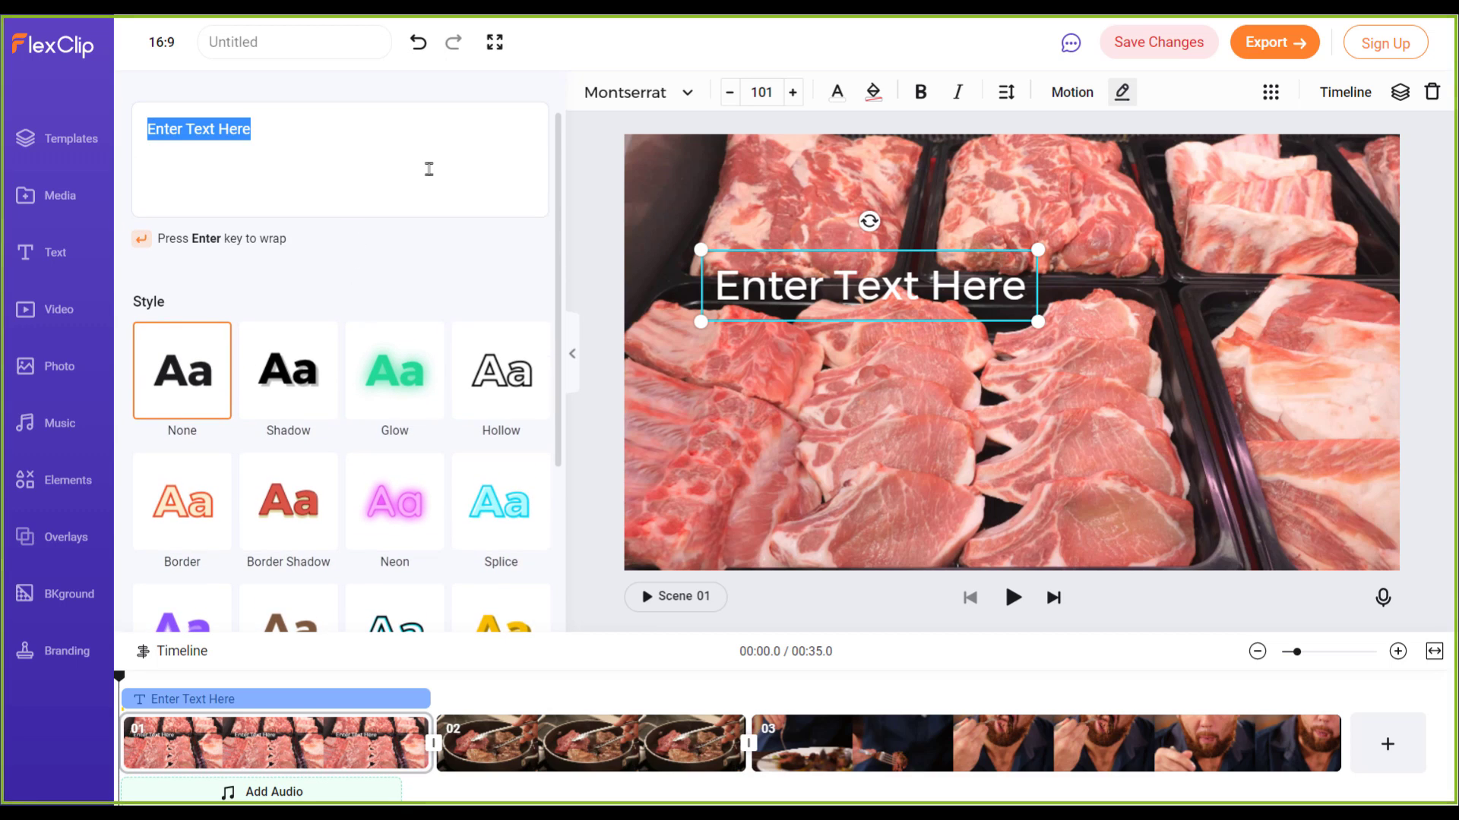
text(My Meat Sh)
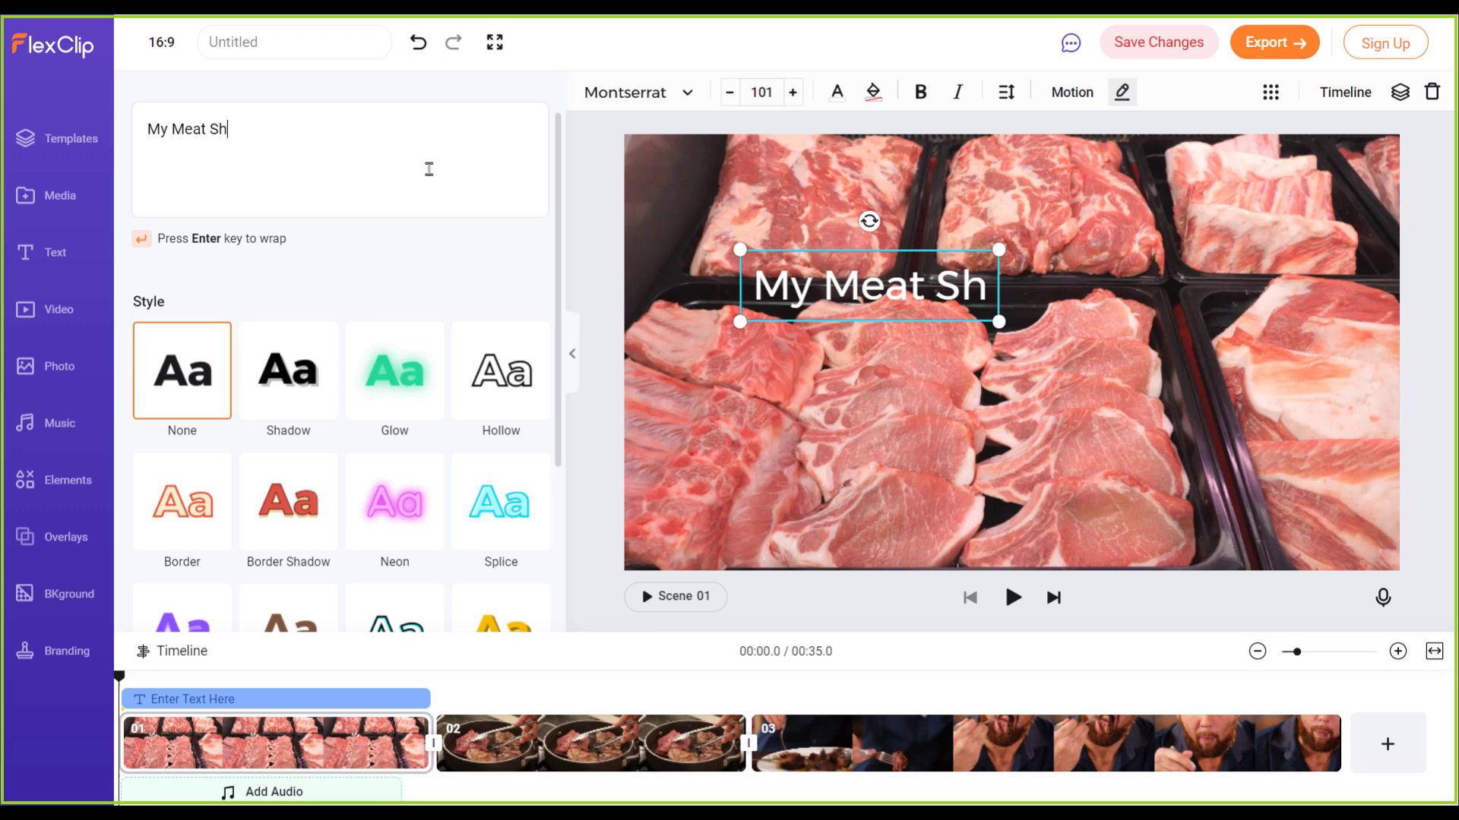
text(op)
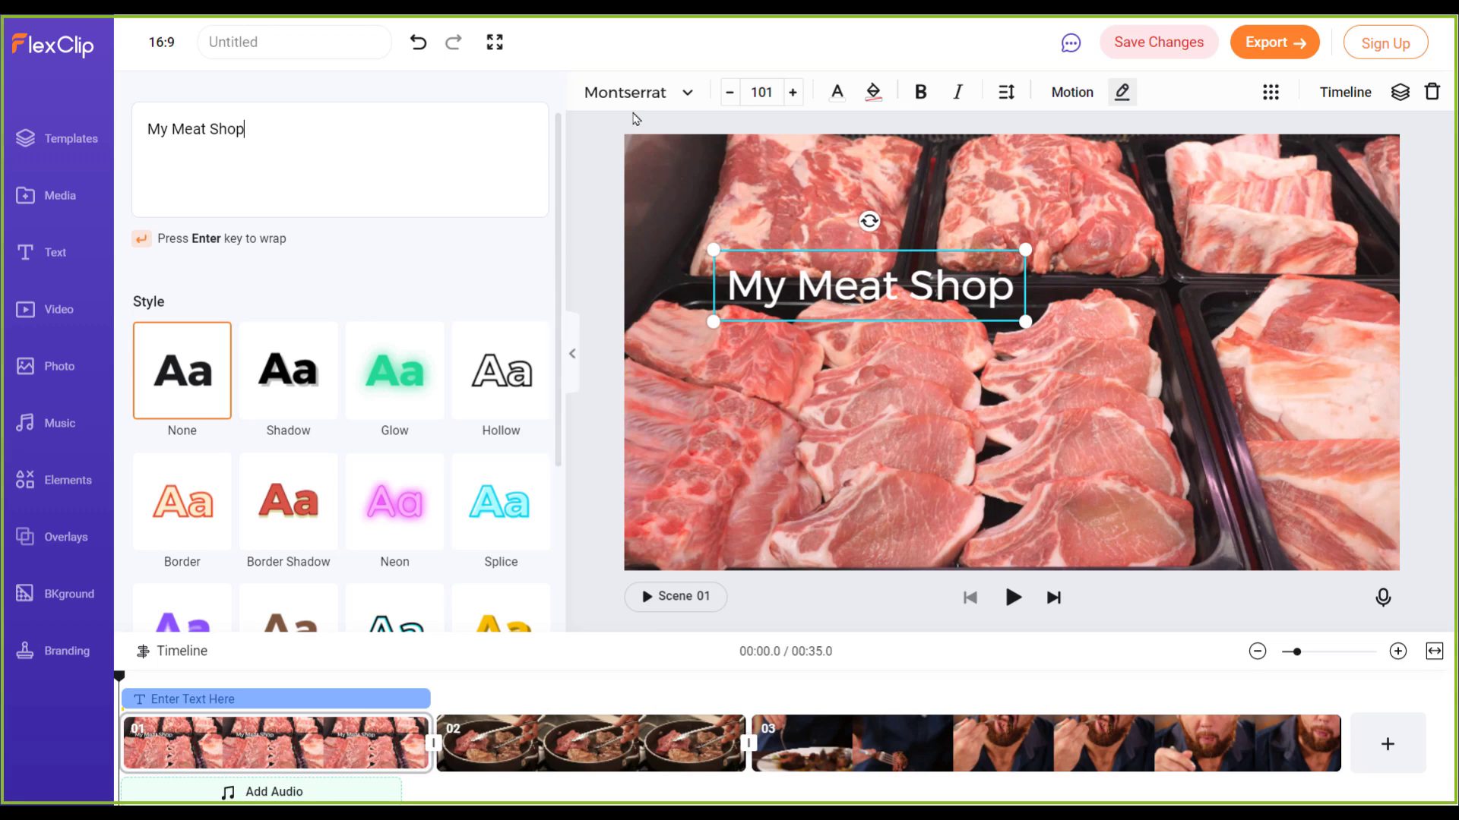
Step: Browse the font list and keep the title in Montserrat
click(690, 94)
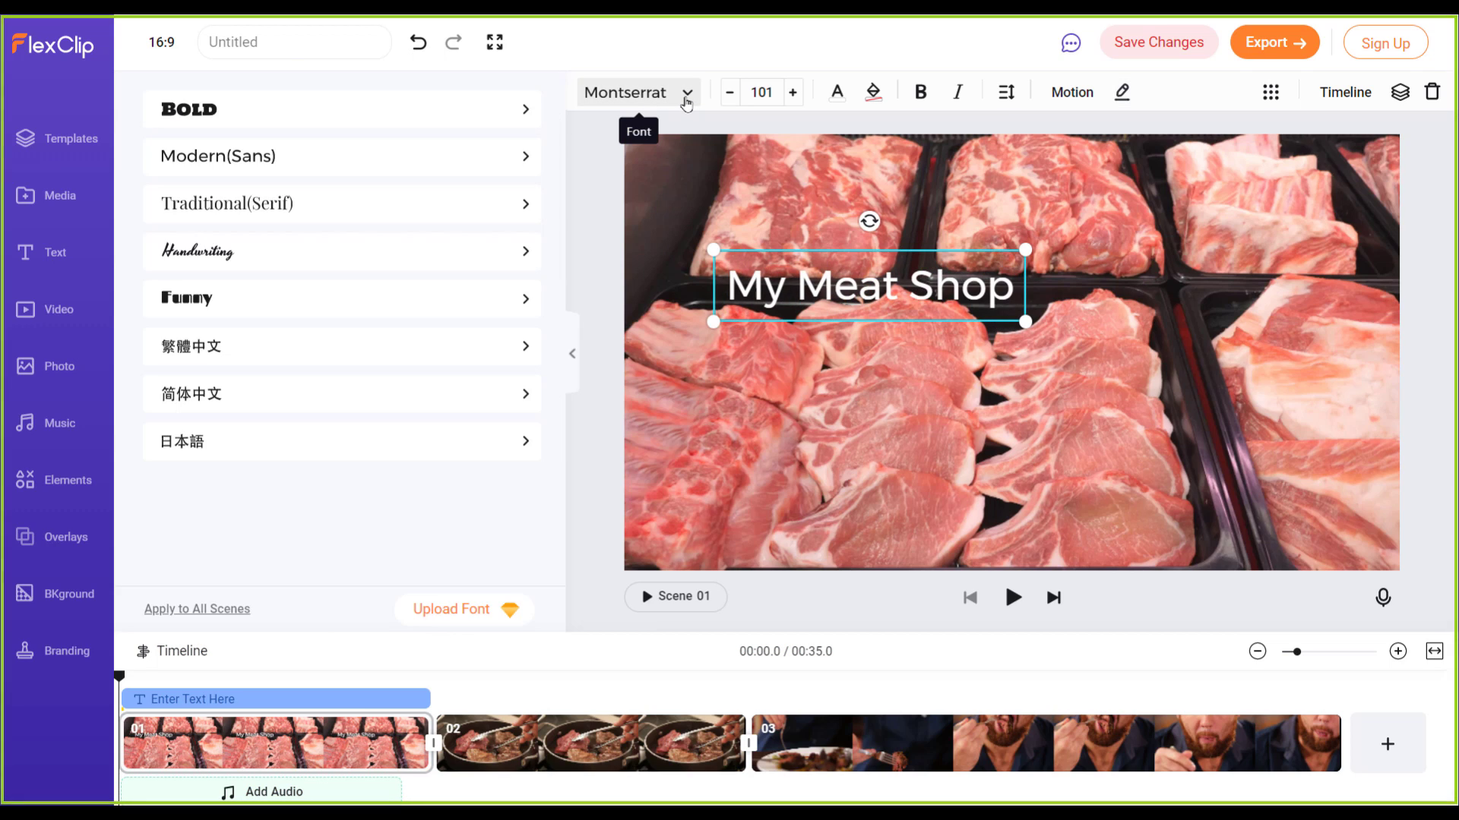
click(688, 96)
click(687, 96)
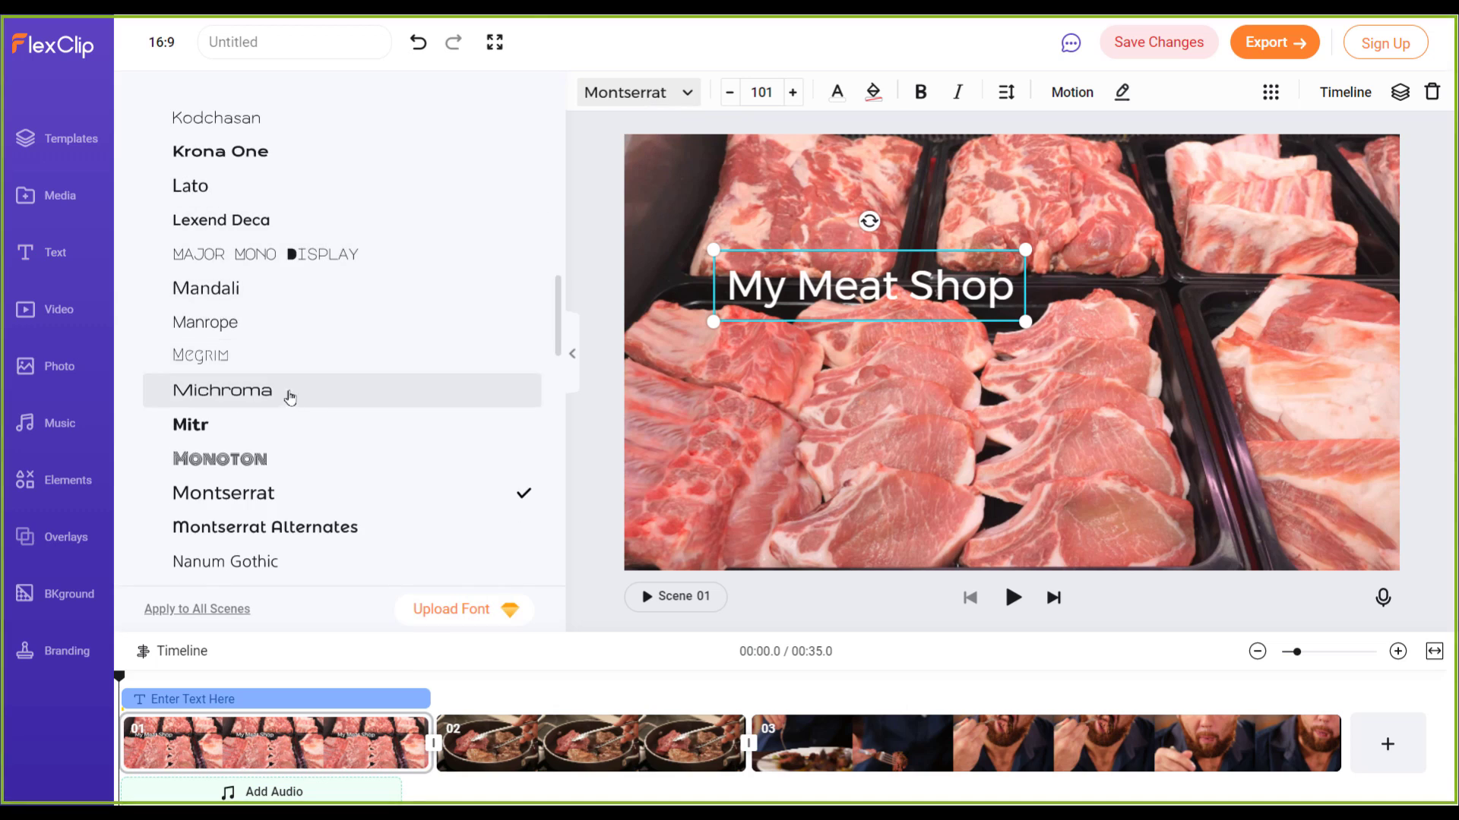
scroll(310, 423, down, 3)
scroll(315, 426, up, 4)
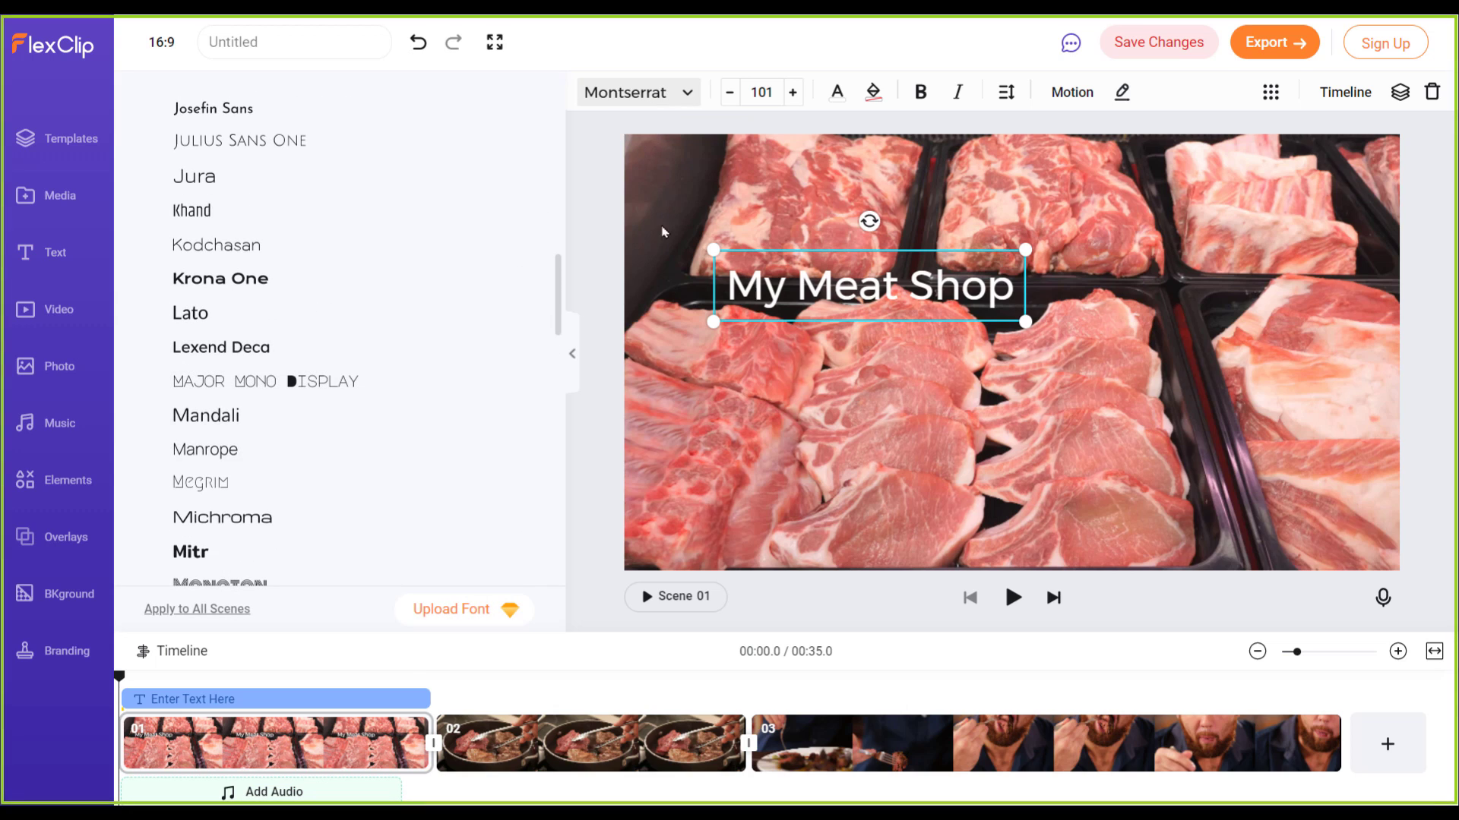
click(704, 99)
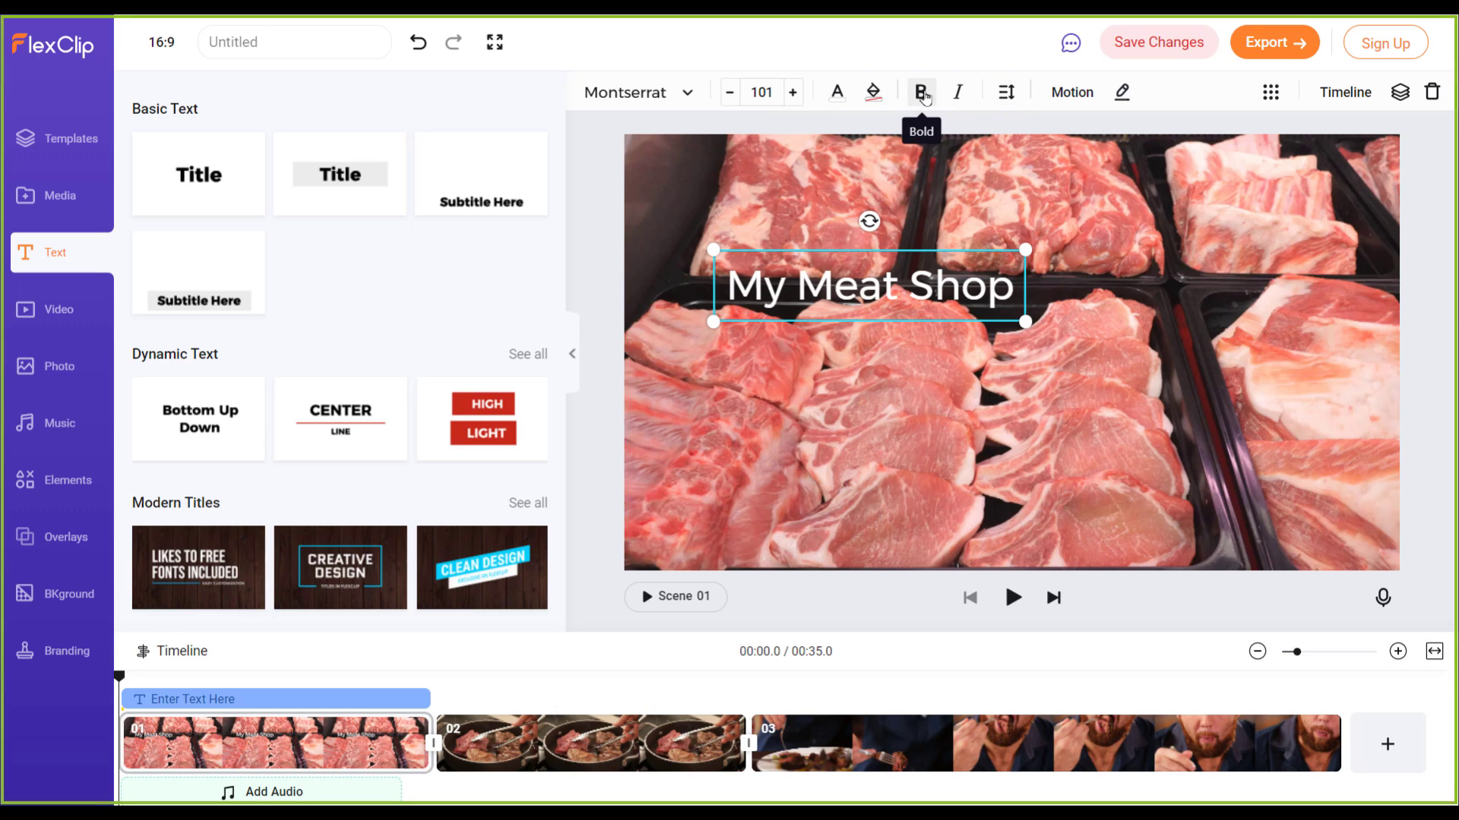
Step: Apply the Shift motion to the title and set its speed near the middle
click(1072, 92)
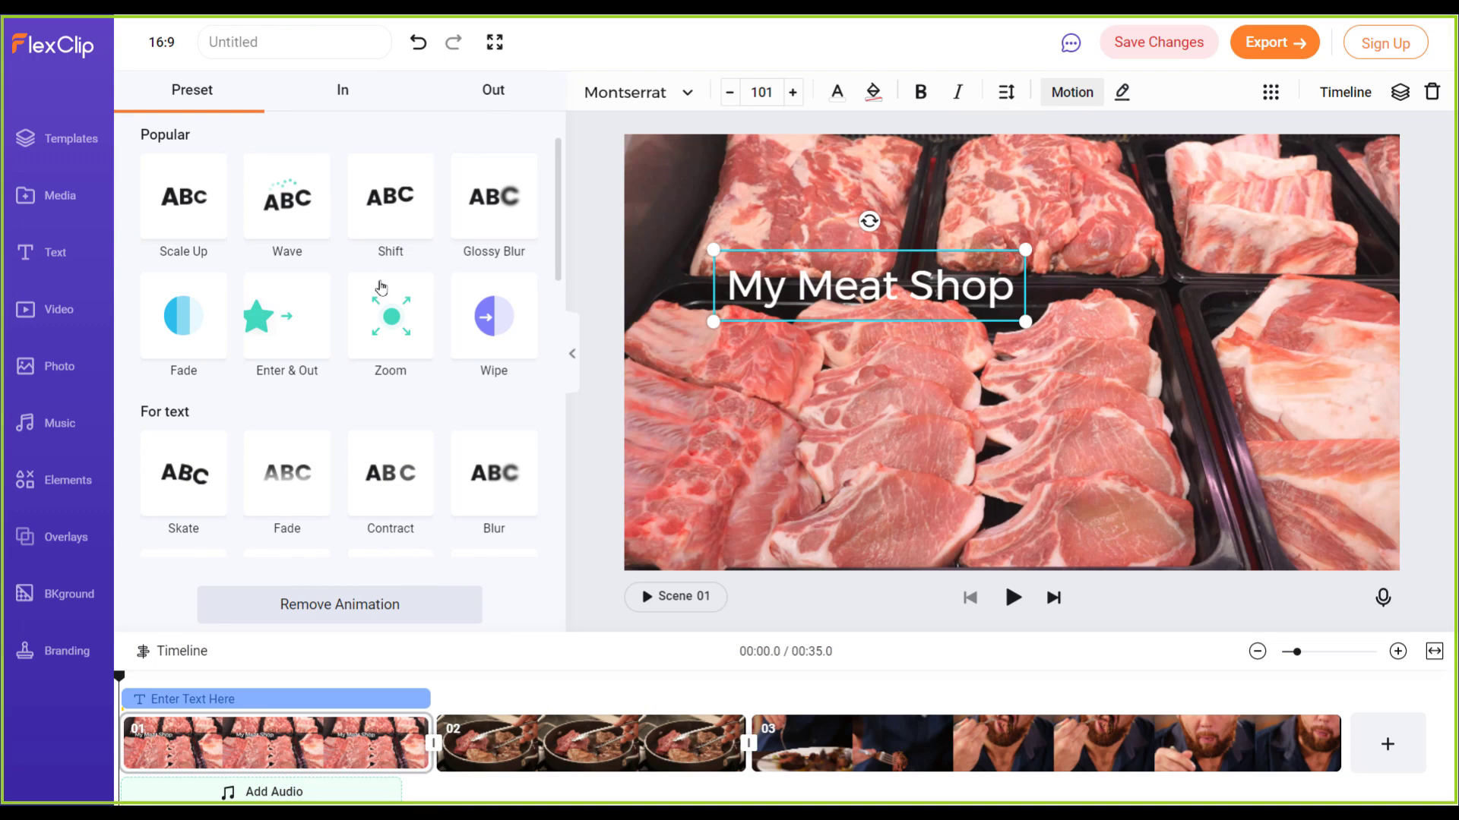
click(391, 222)
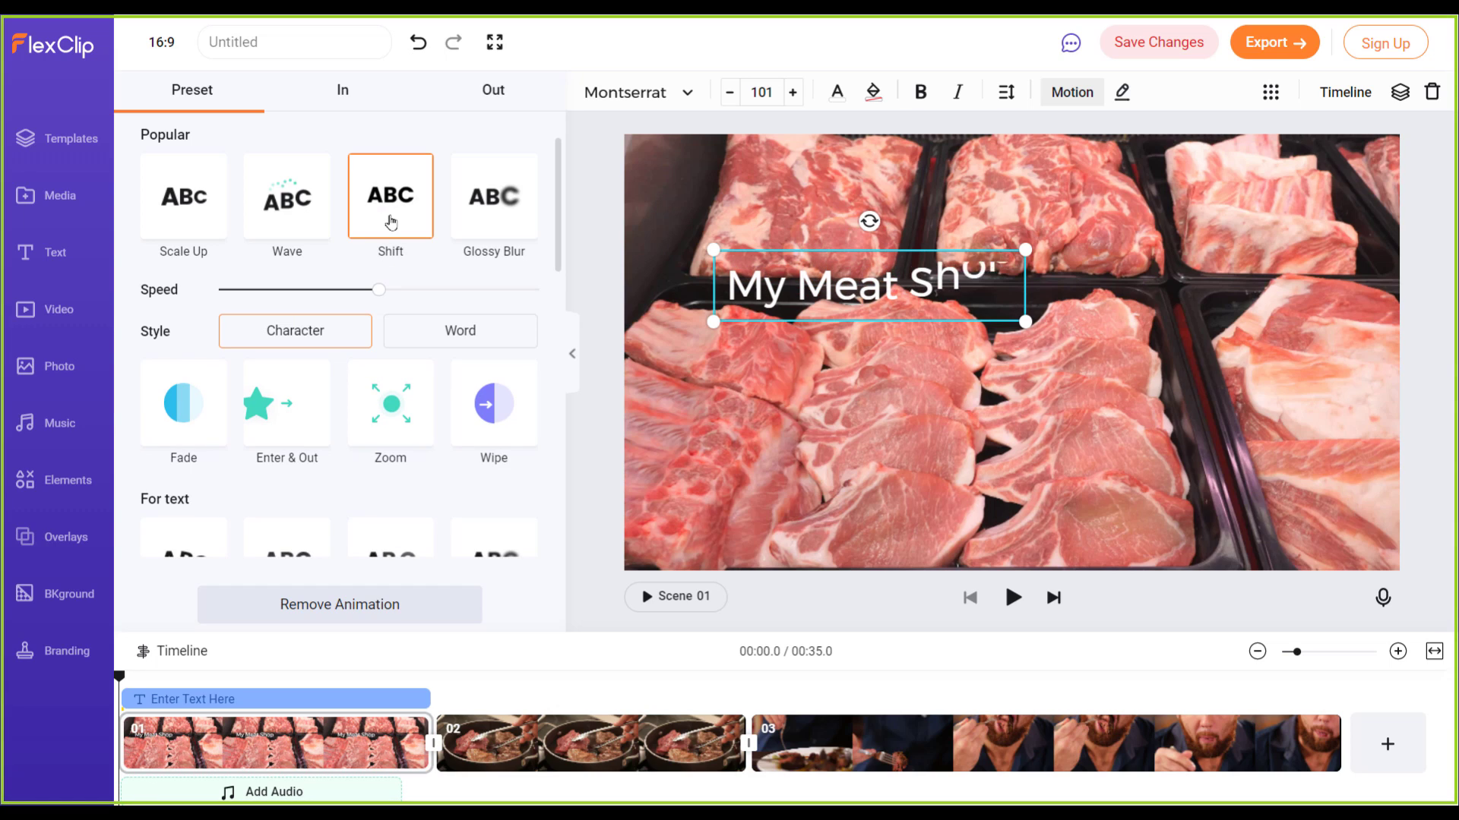
drag(905, 287, 882, 295)
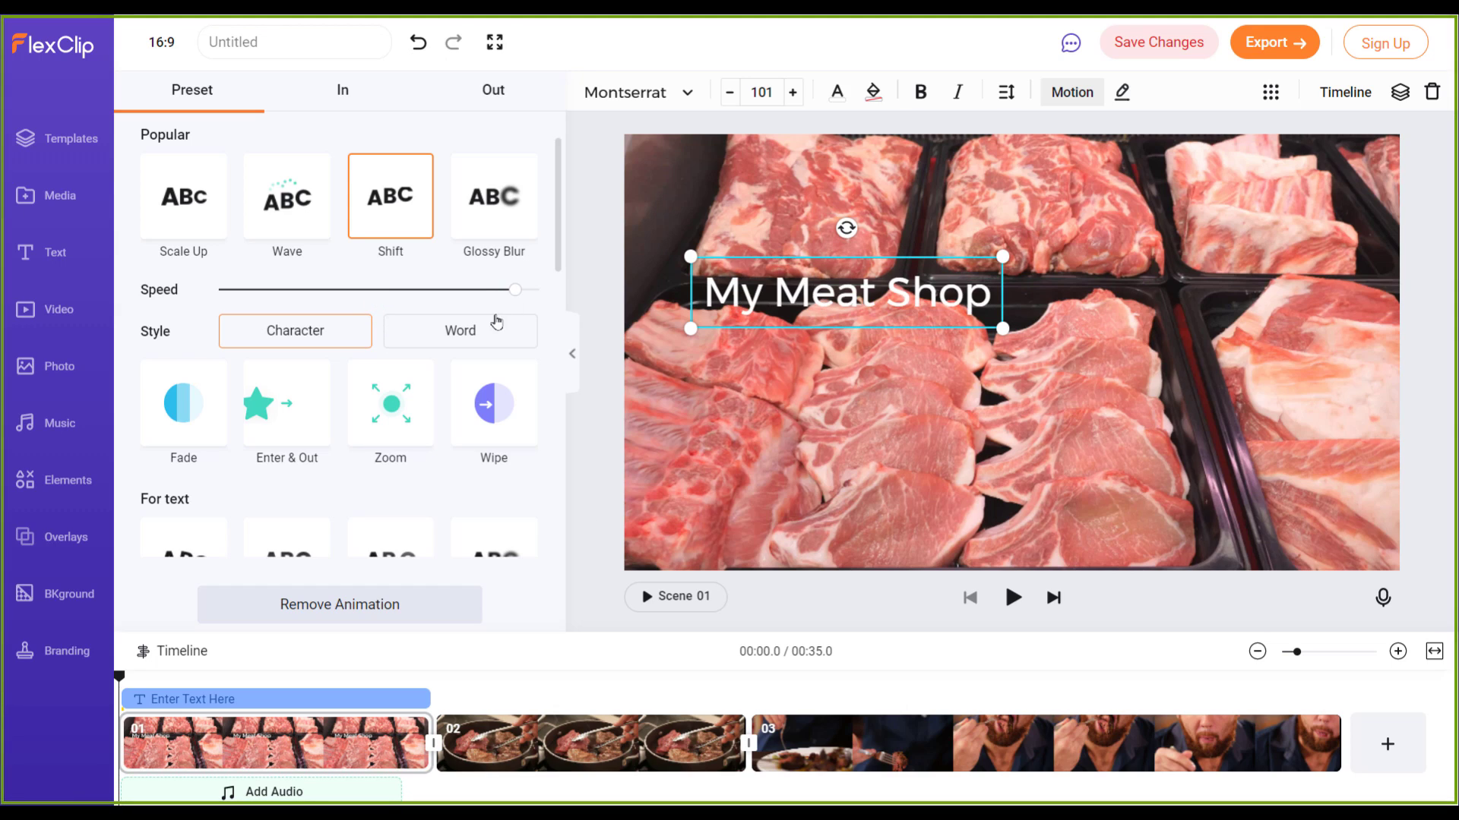
drag(525, 294, 336, 295)
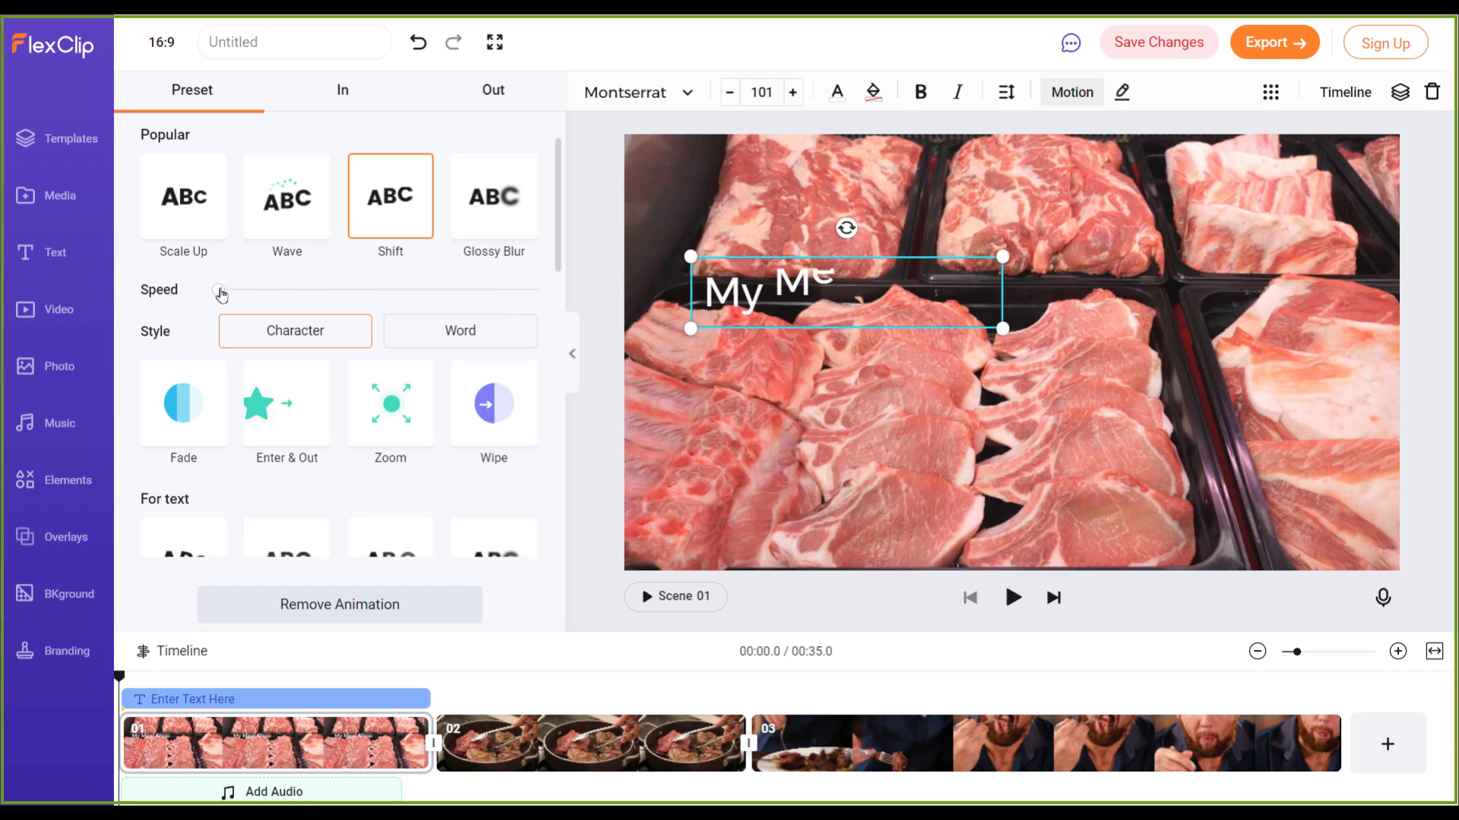
mouse_move(221, 295)
mouse_down()
mouse_move(481, 295)
mouse_move(284, 297)
mouse_move(494, 281)
mouse_move(228, 302)
mouse_up()
drag(228, 291, 338, 290)
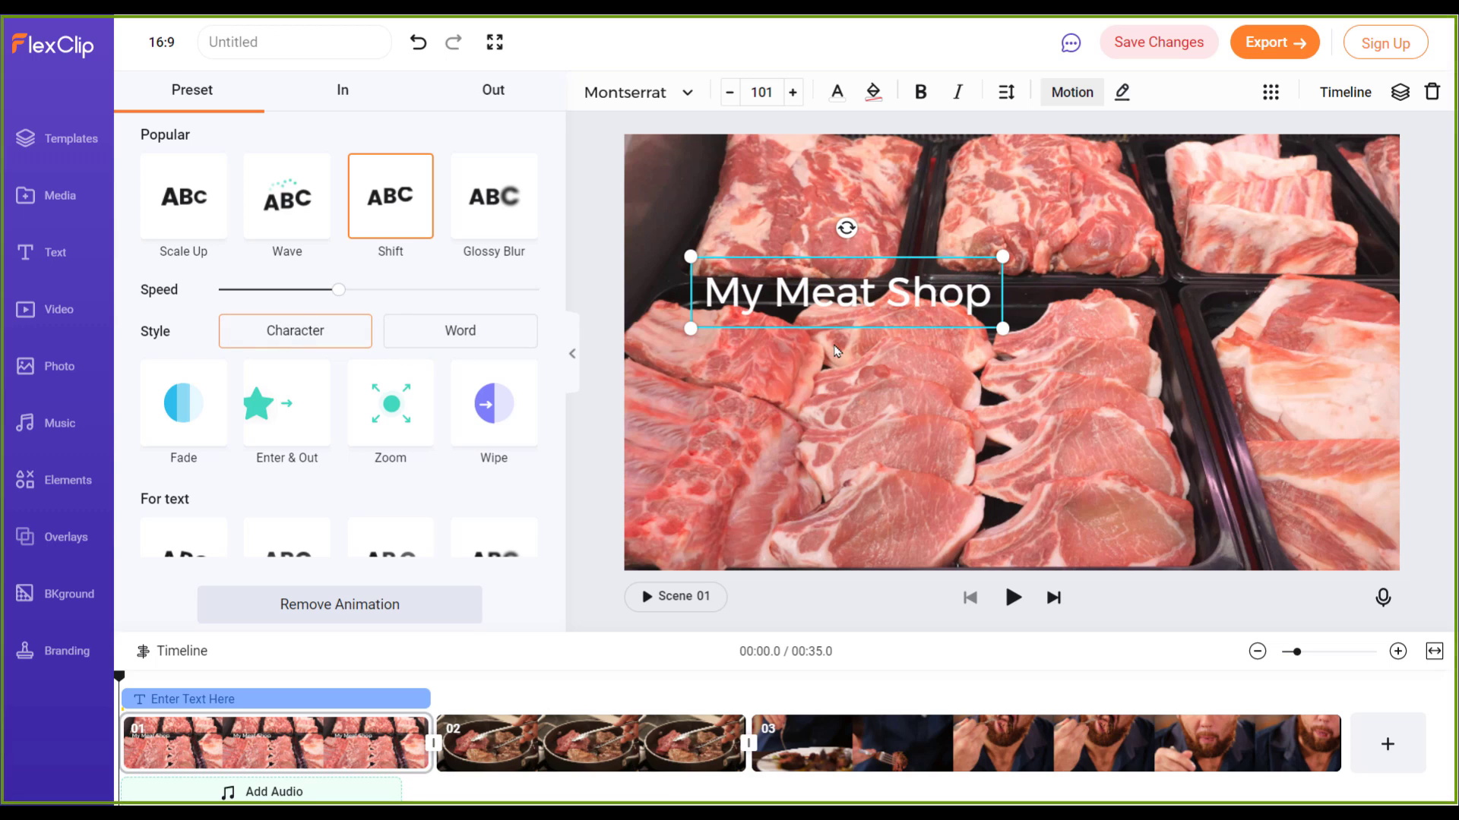
Step: Nudge the My Meat Shop text into place, then delete it from scene 01
drag(826, 314, 812, 289)
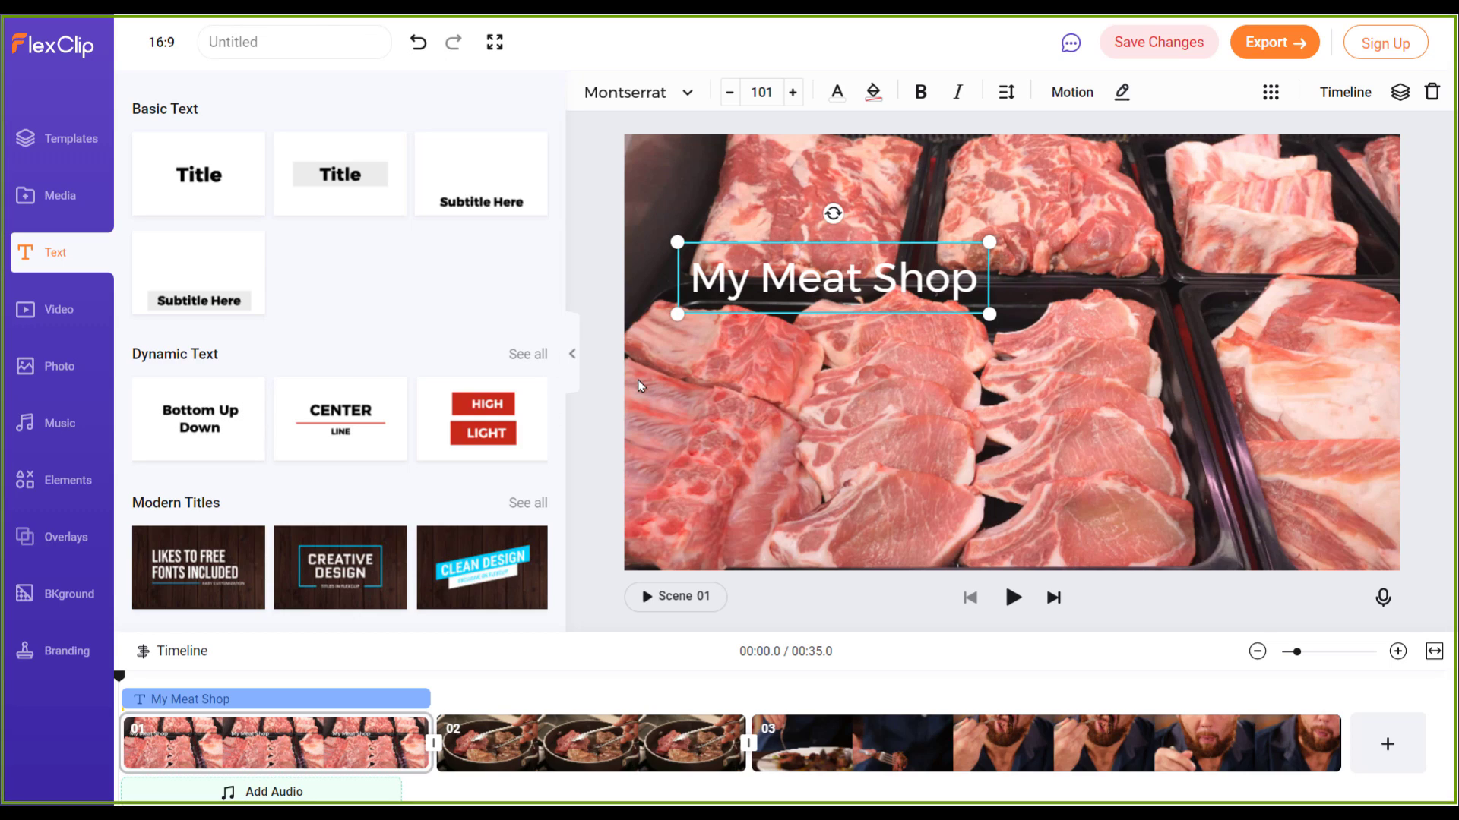
drag(859, 278, 898, 278)
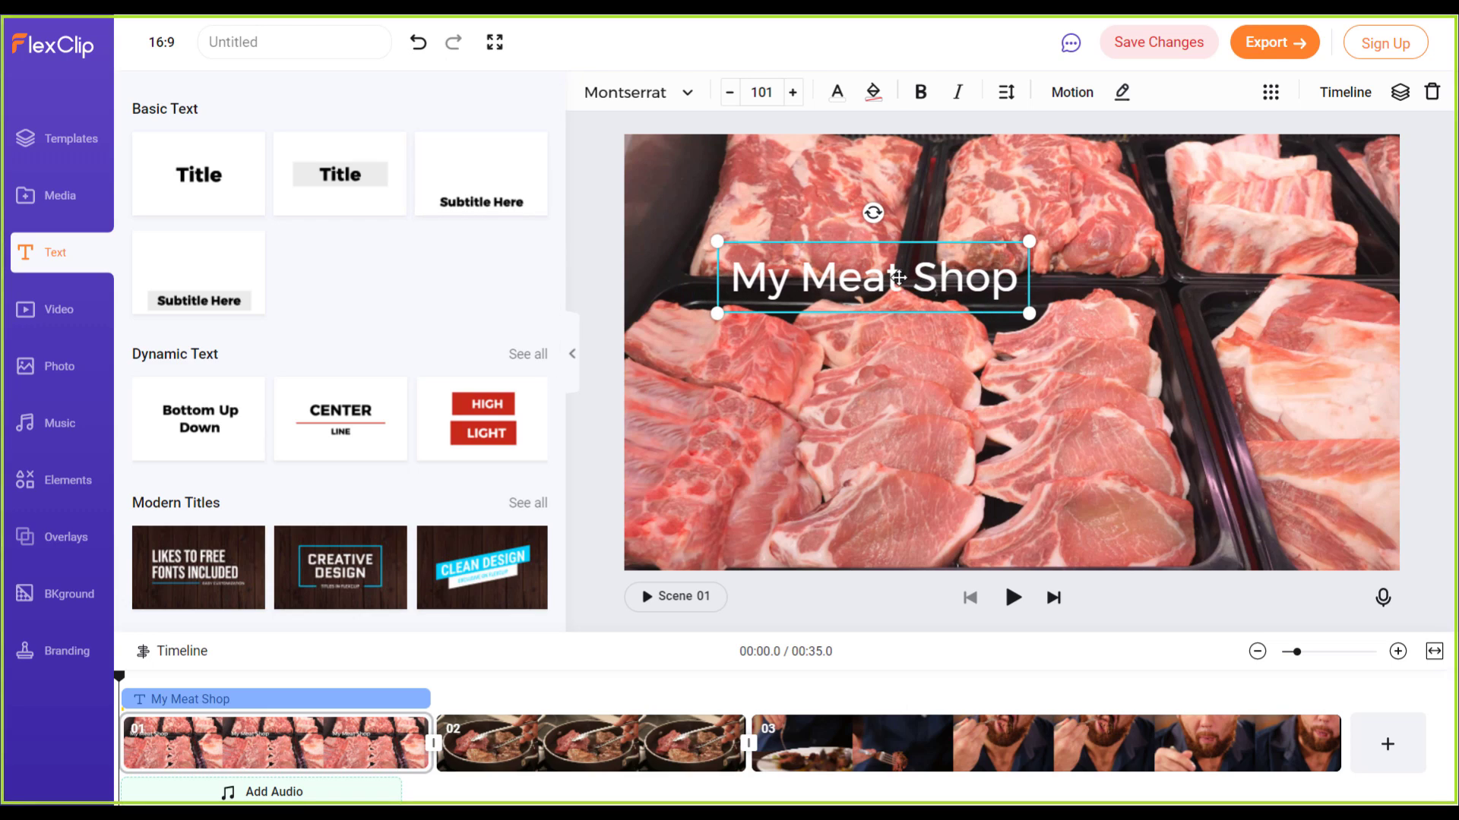
click(1431, 95)
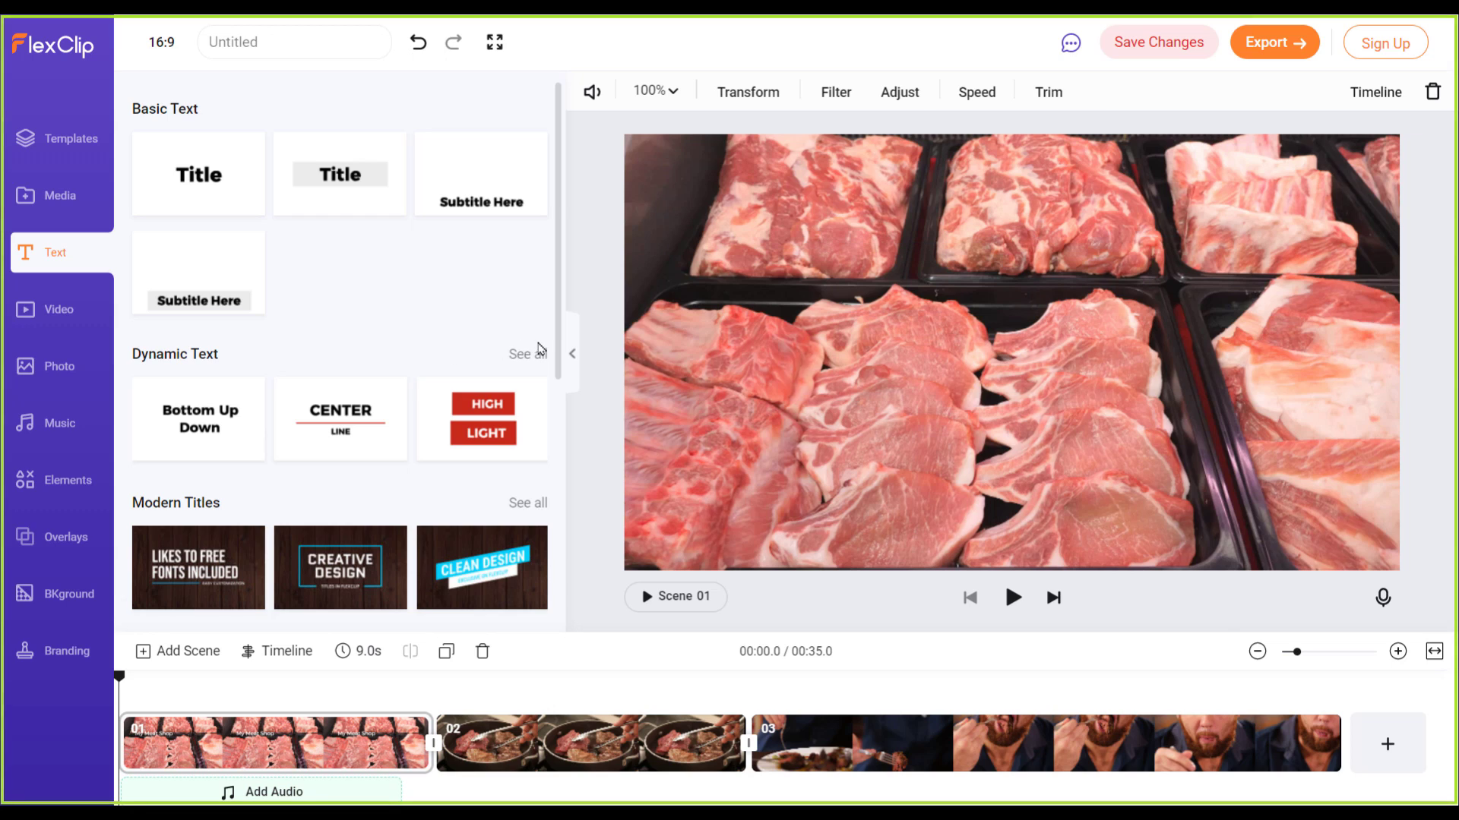
scroll(433, 433, down, 2)
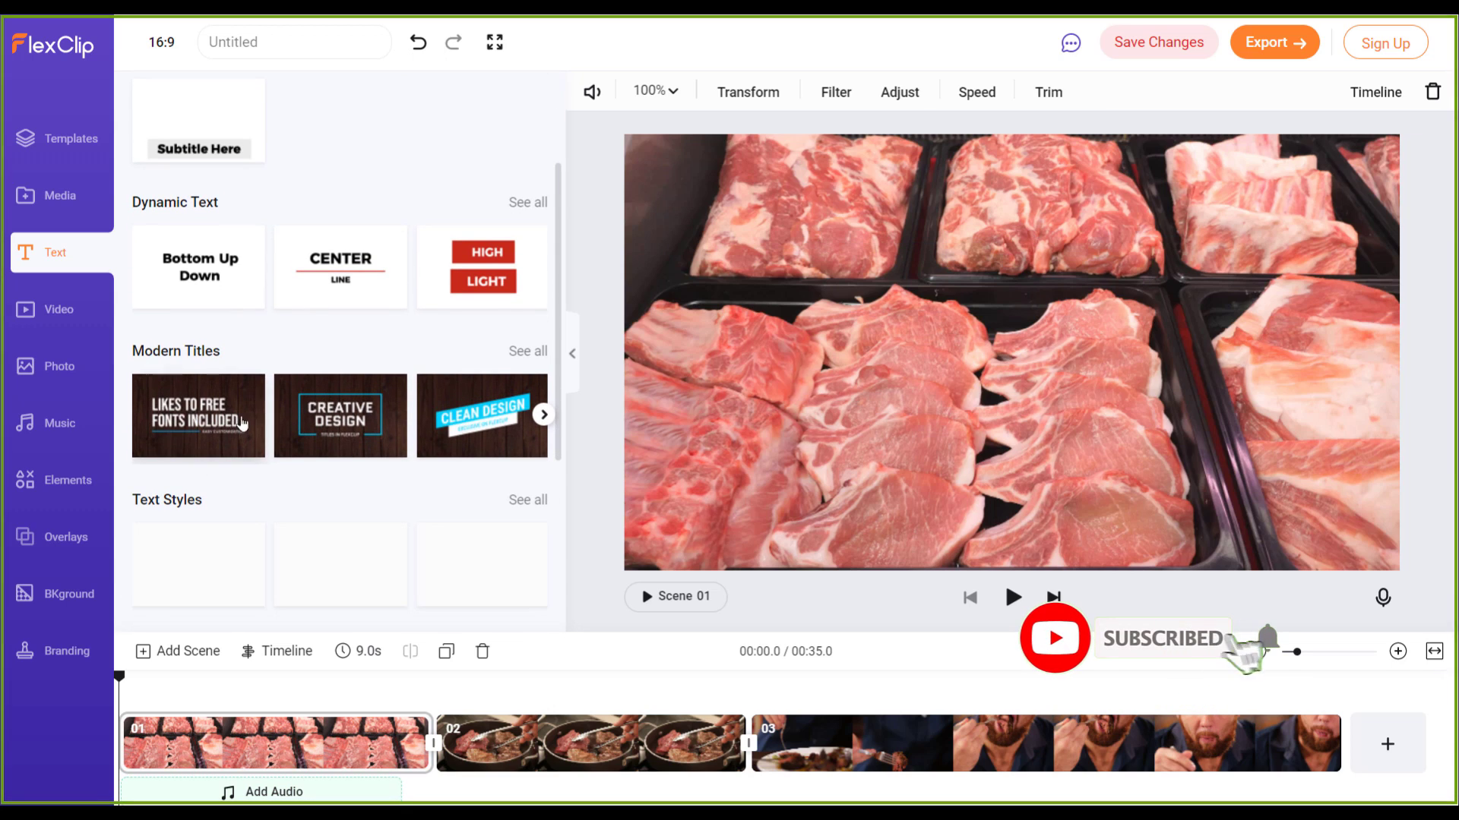
scroll(335, 527, down, 2)
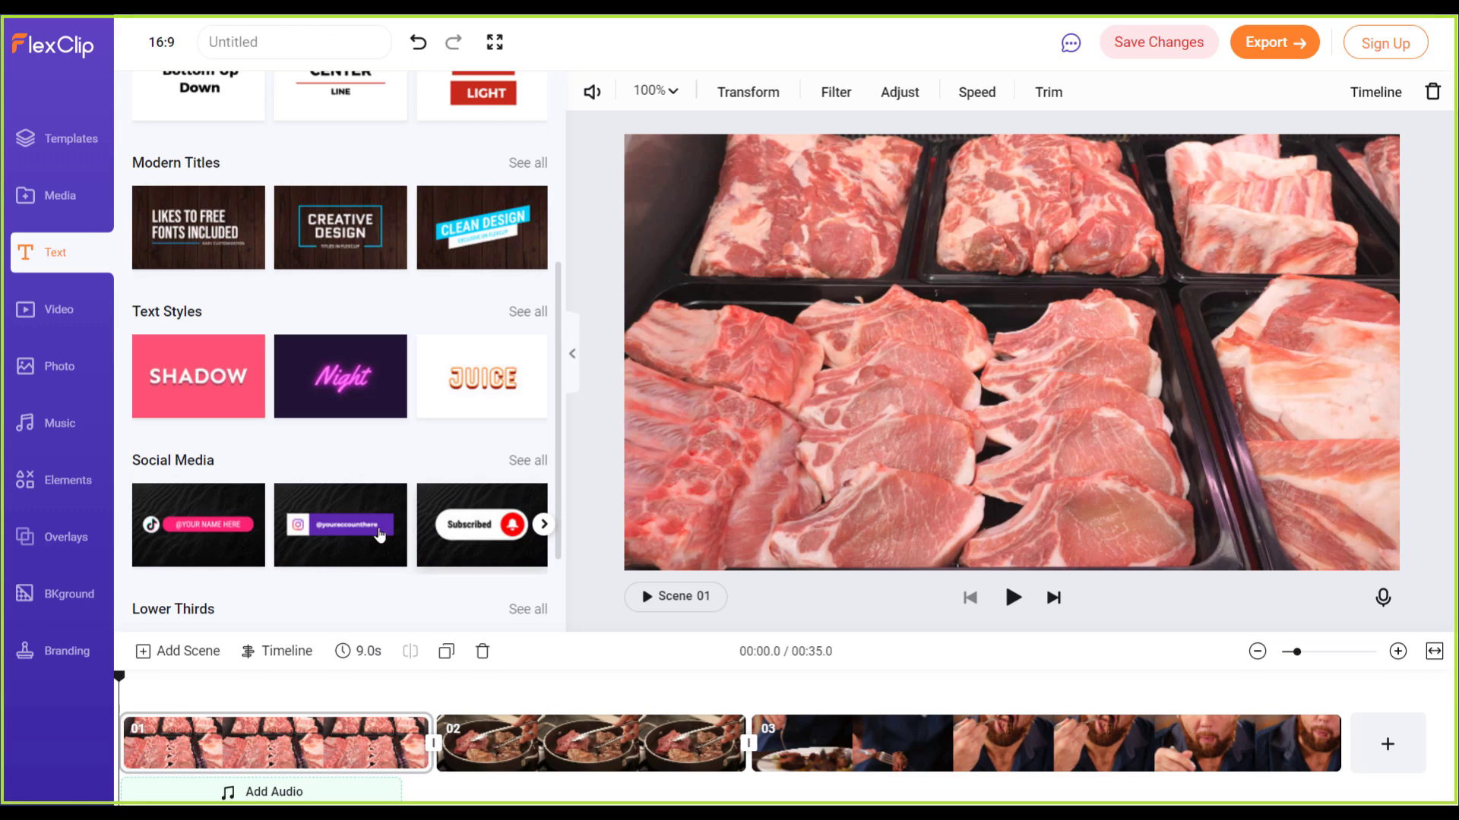
scroll(444, 495, down, 2)
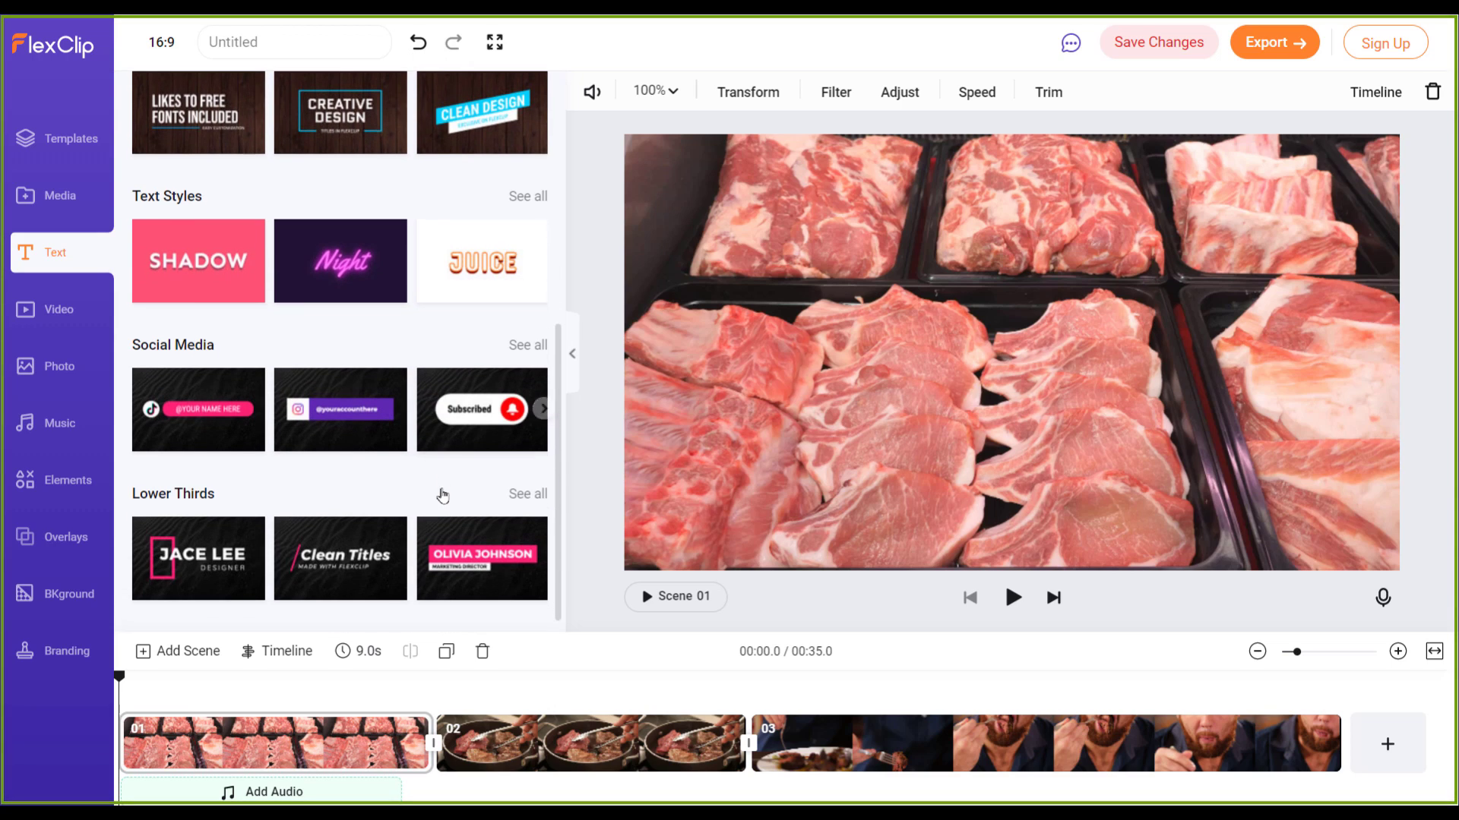
scroll(313, 544, down, 2)
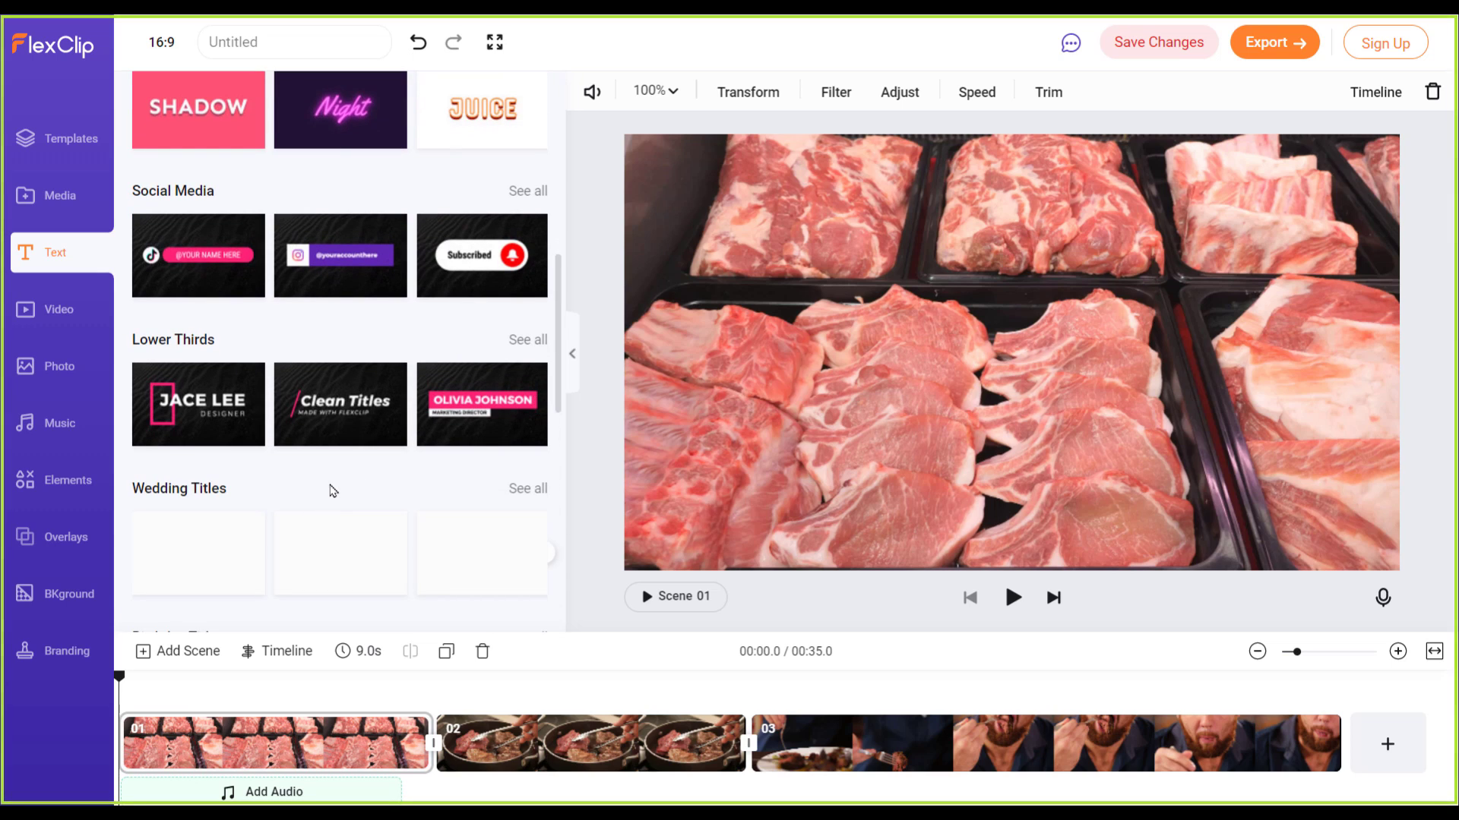
scroll(329, 493, up, 5)
scroll(320, 459, up, 2)
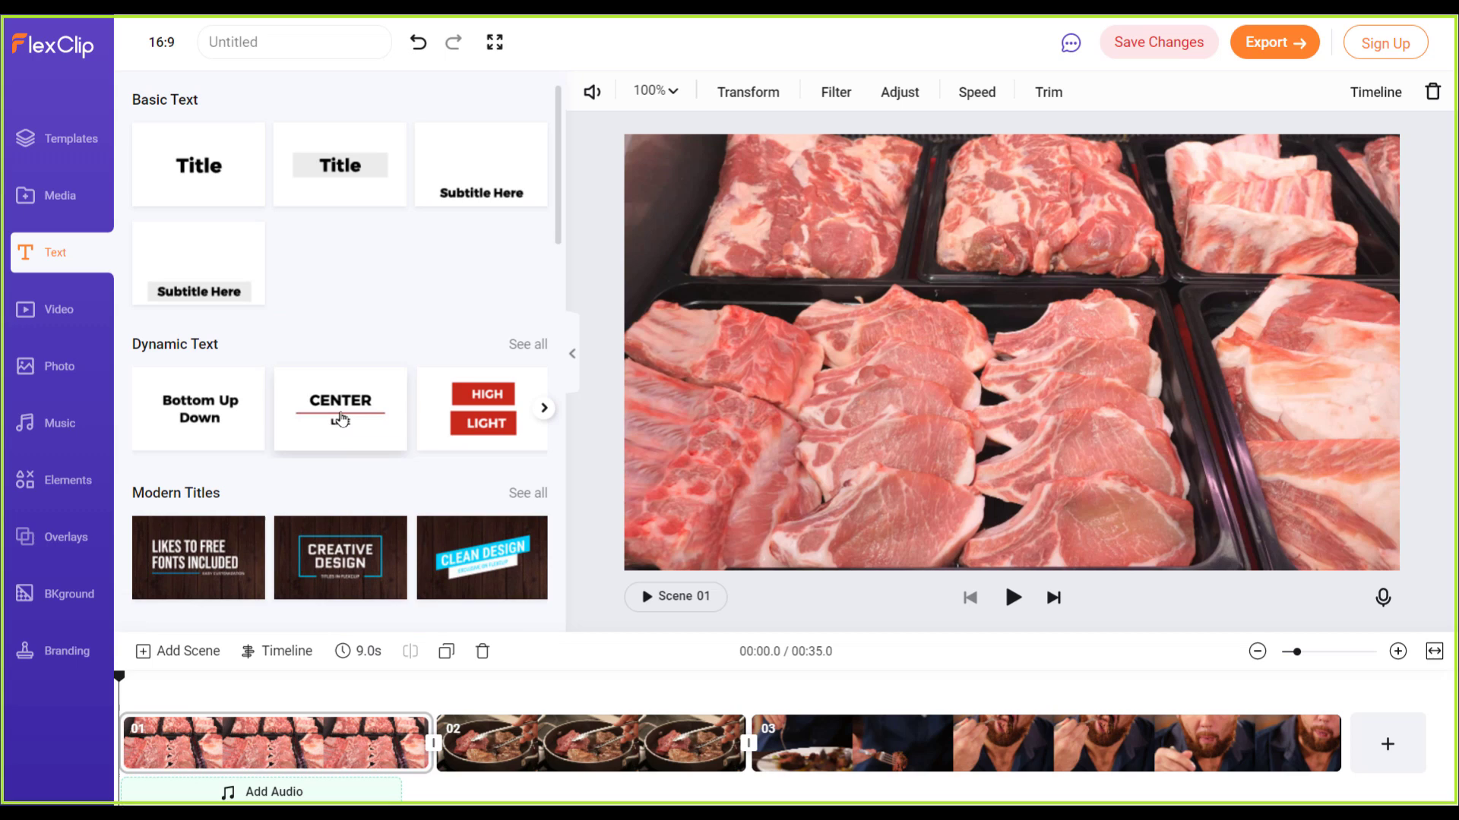
Step: Add the CENTER title template reading 'My Meat Shop' with subtitle 'Fresh Red Meat'
click(340, 420)
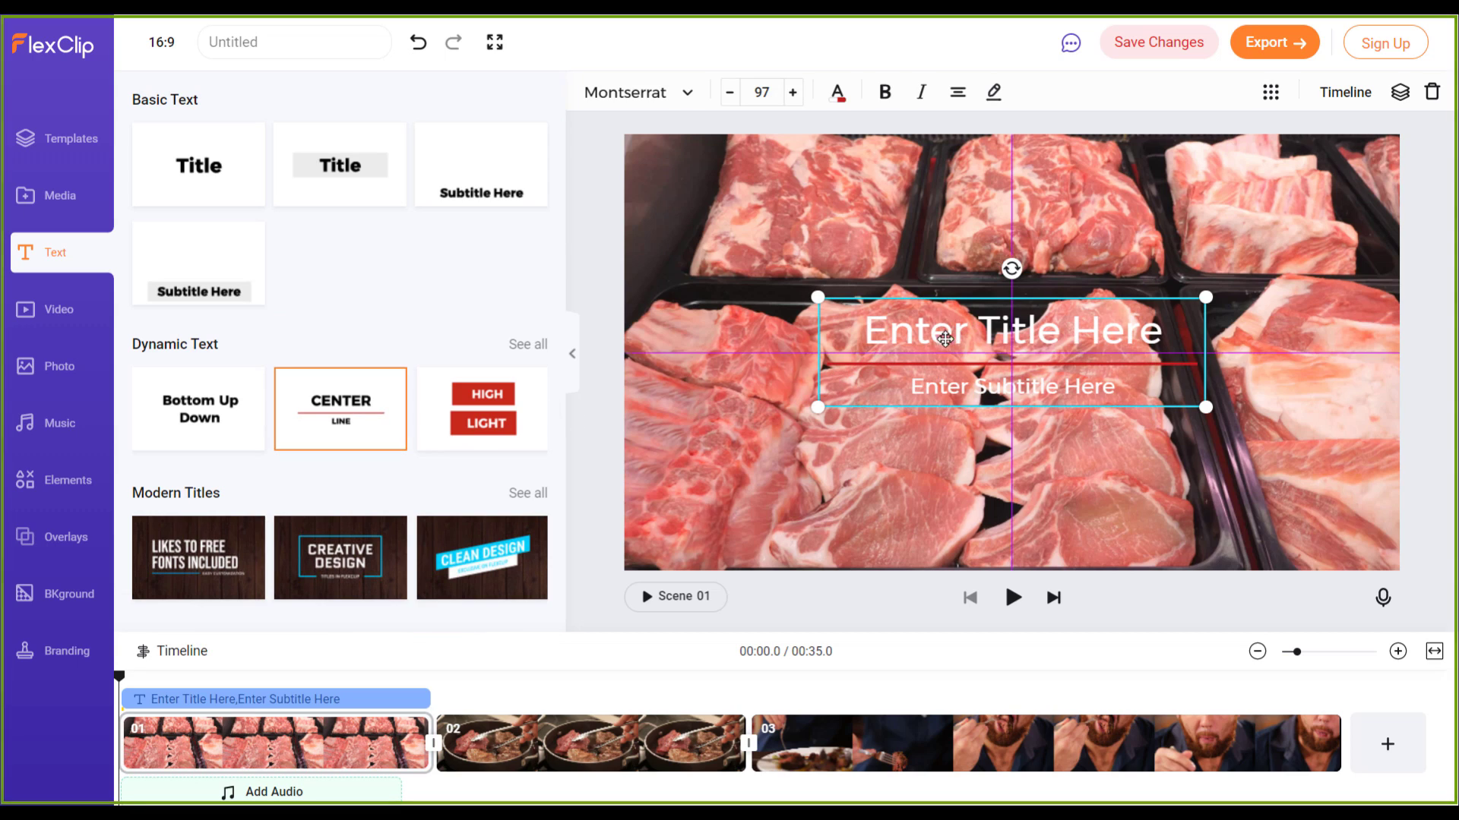
drag(956, 328, 782, 253)
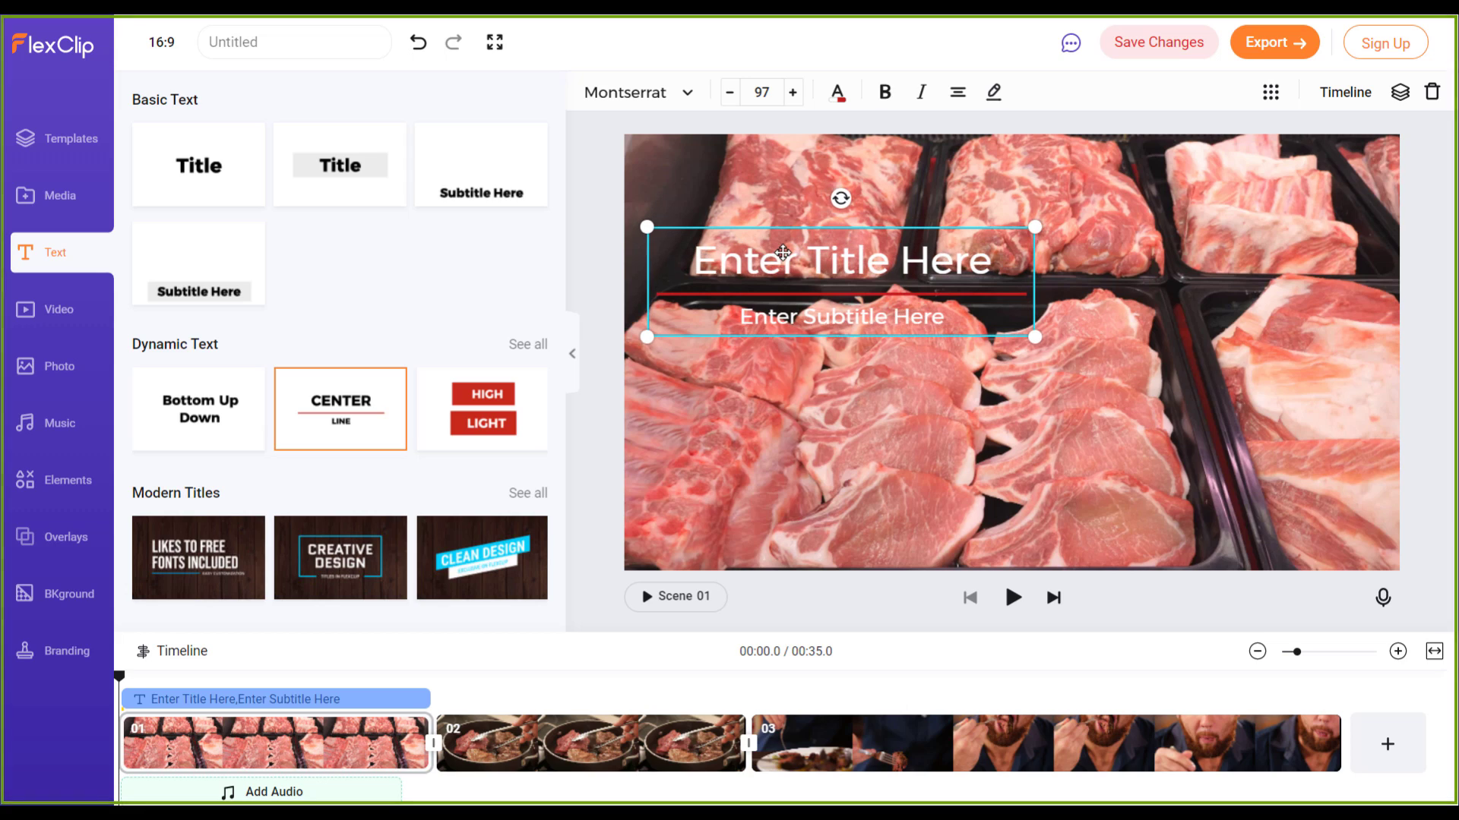
click(908, 262)
click(907, 262)
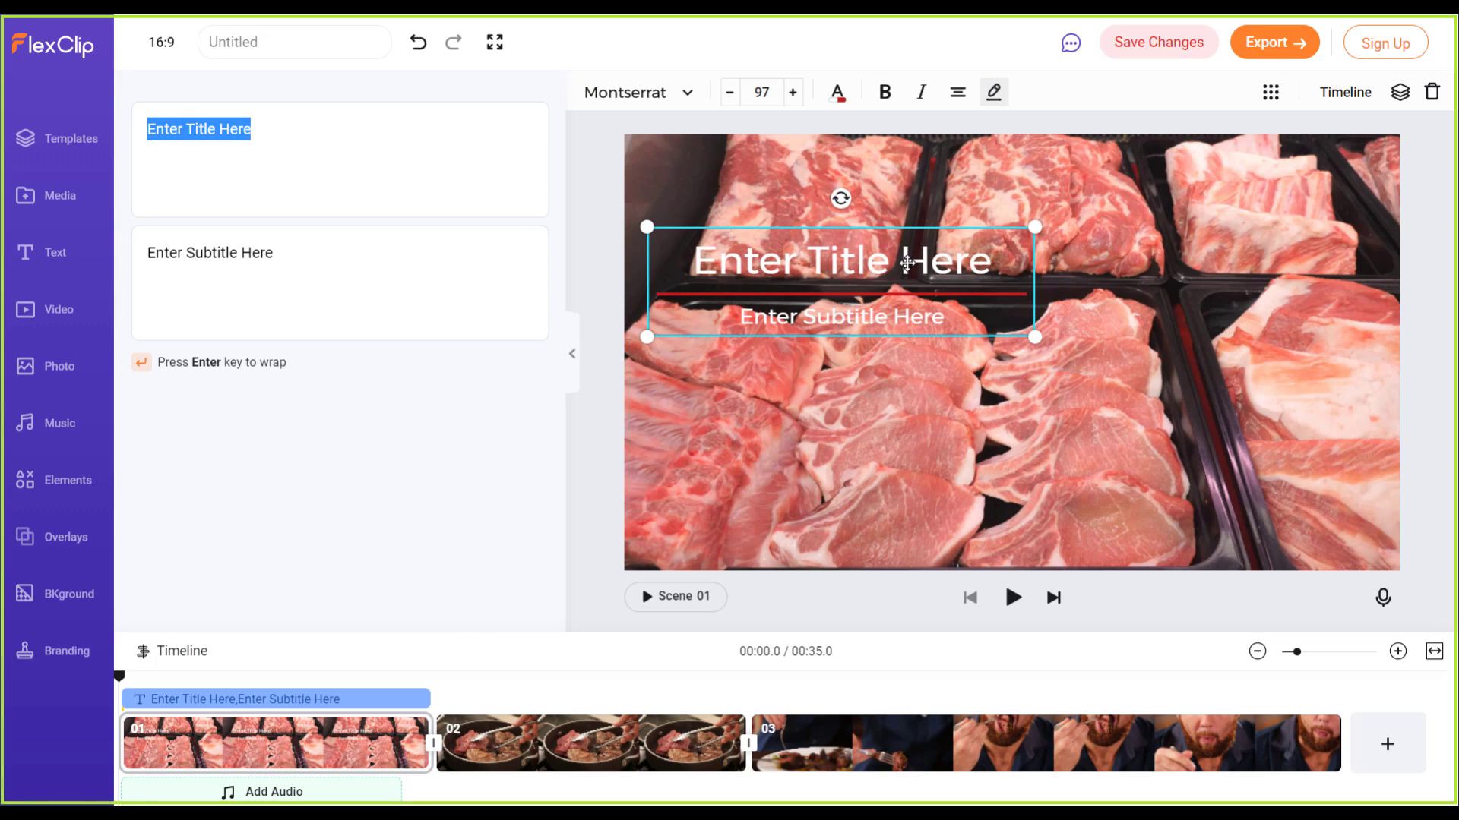
text(My Meat Shop)
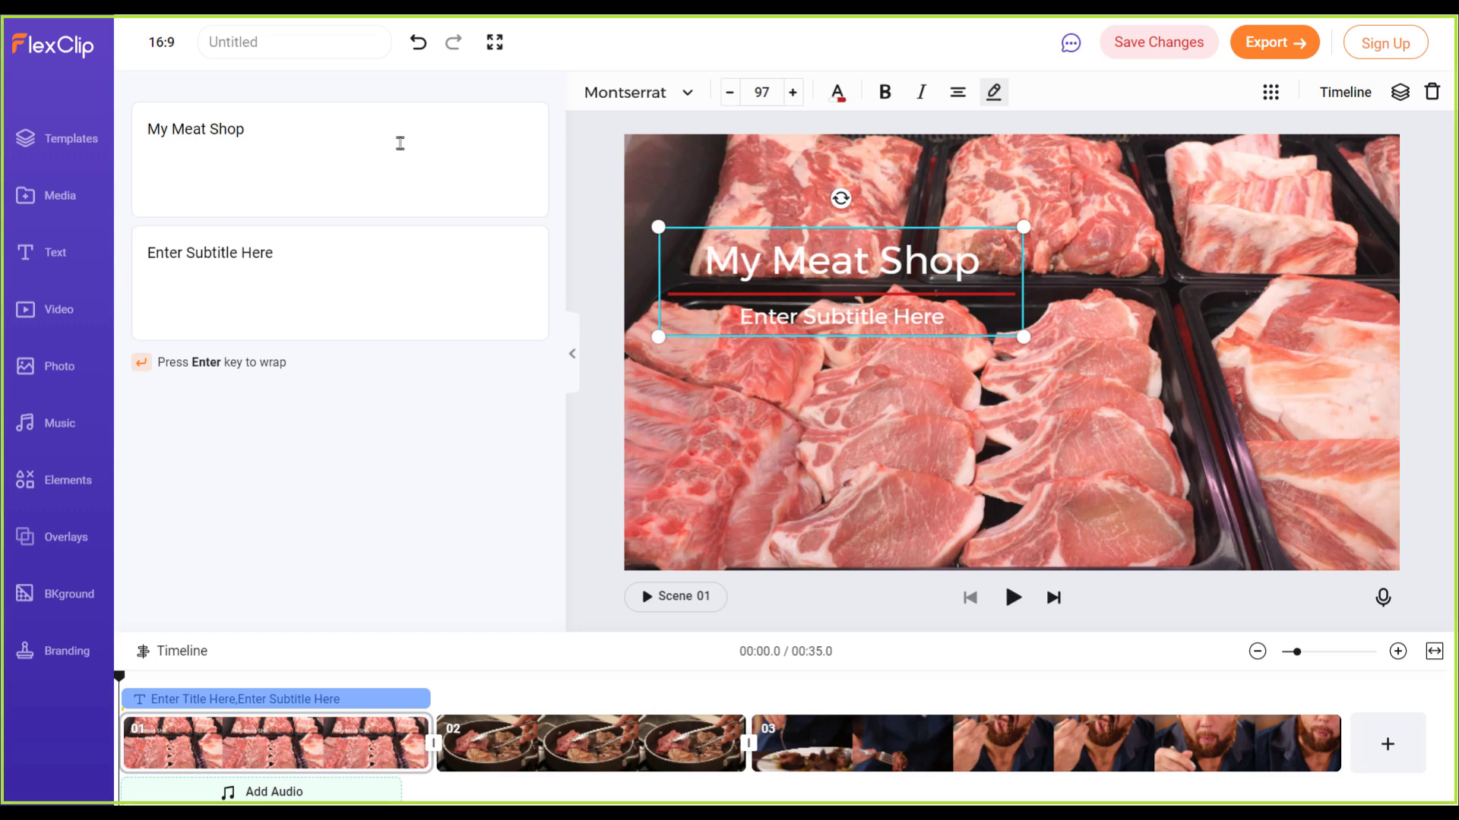
click(368, 307)
text(Daily)
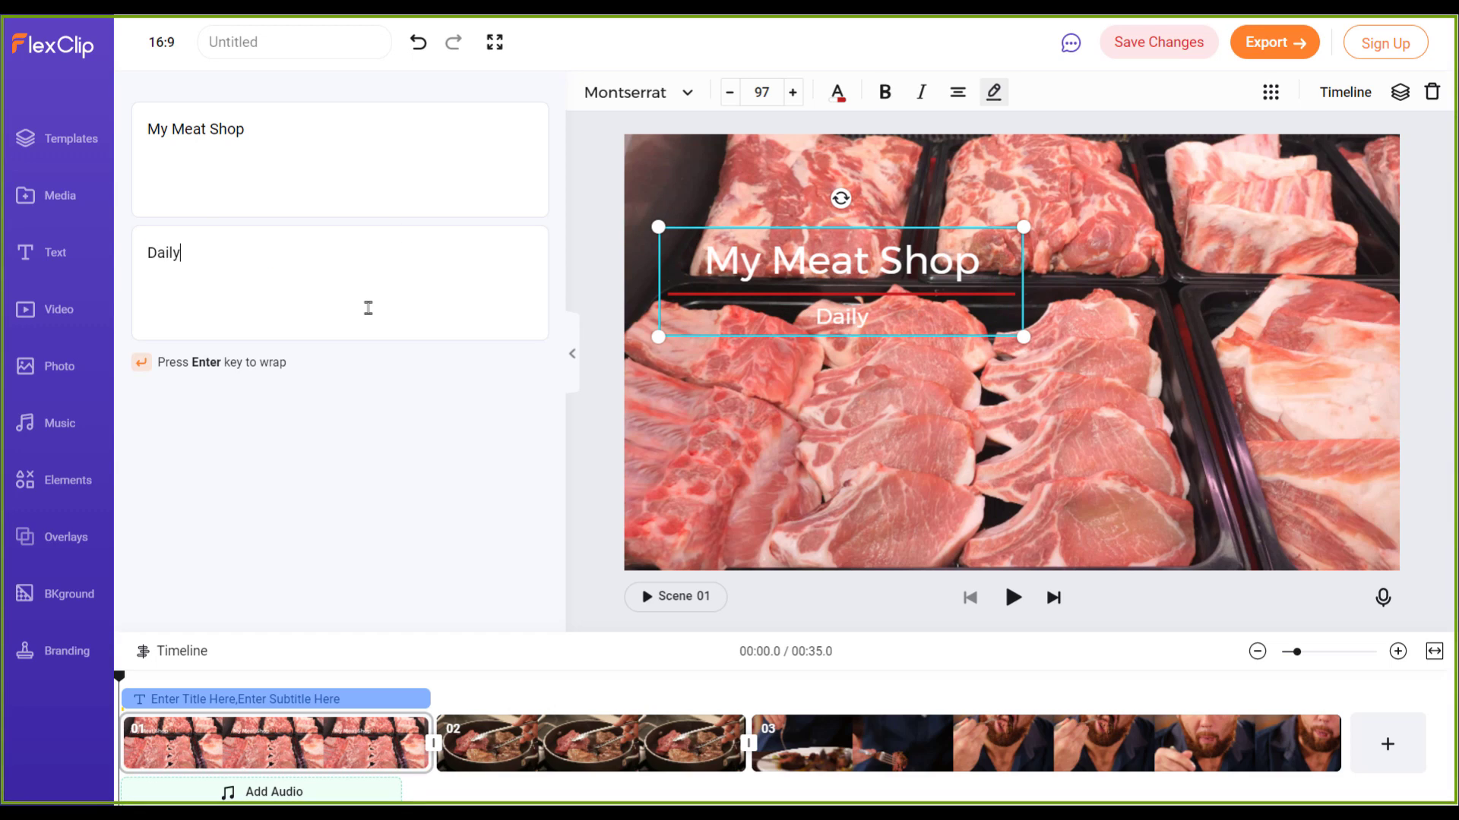
key(ctrl+a)
text(Fresh)
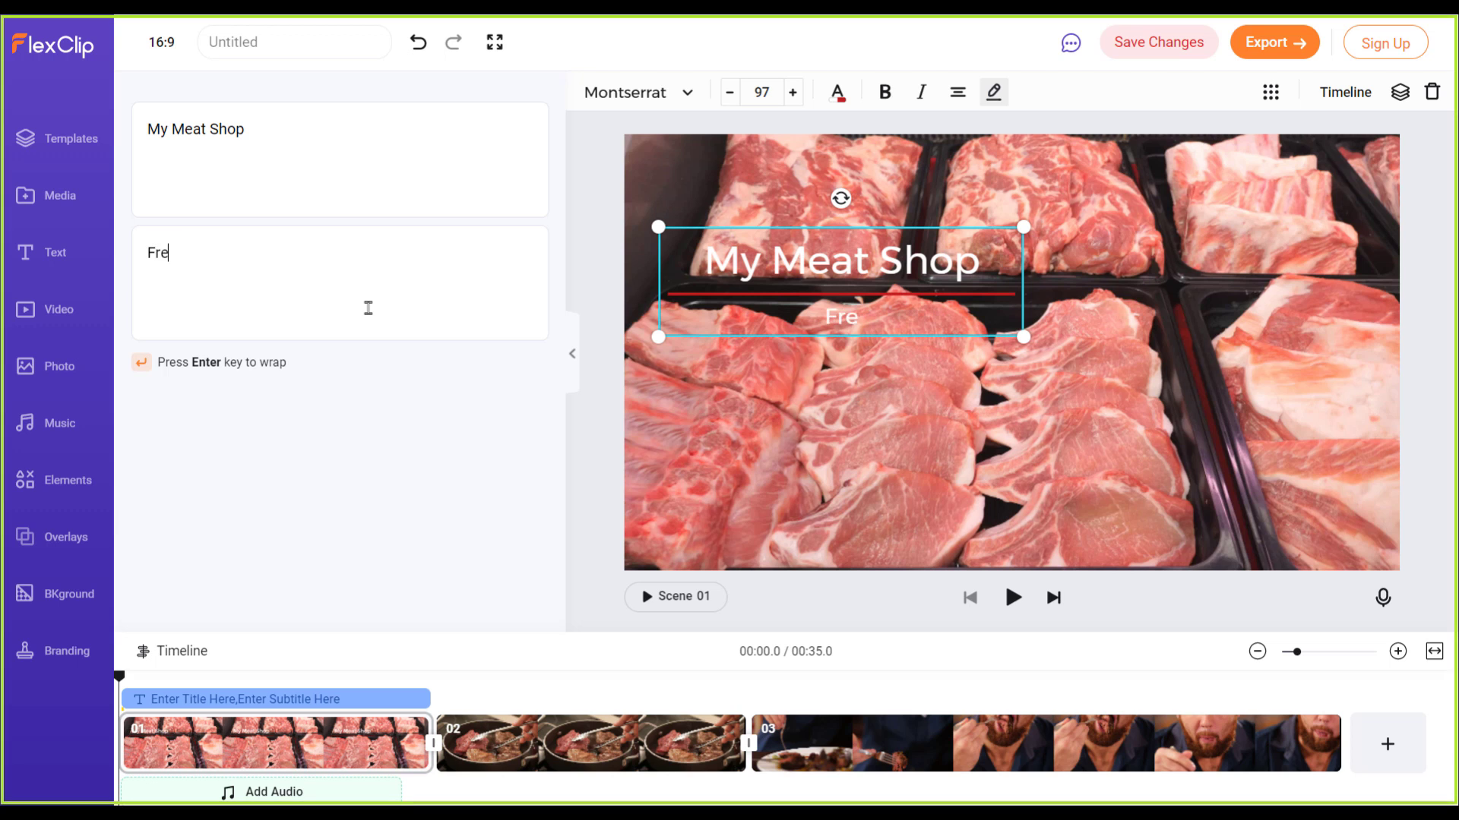
text( Red Meat)
click(943, 124)
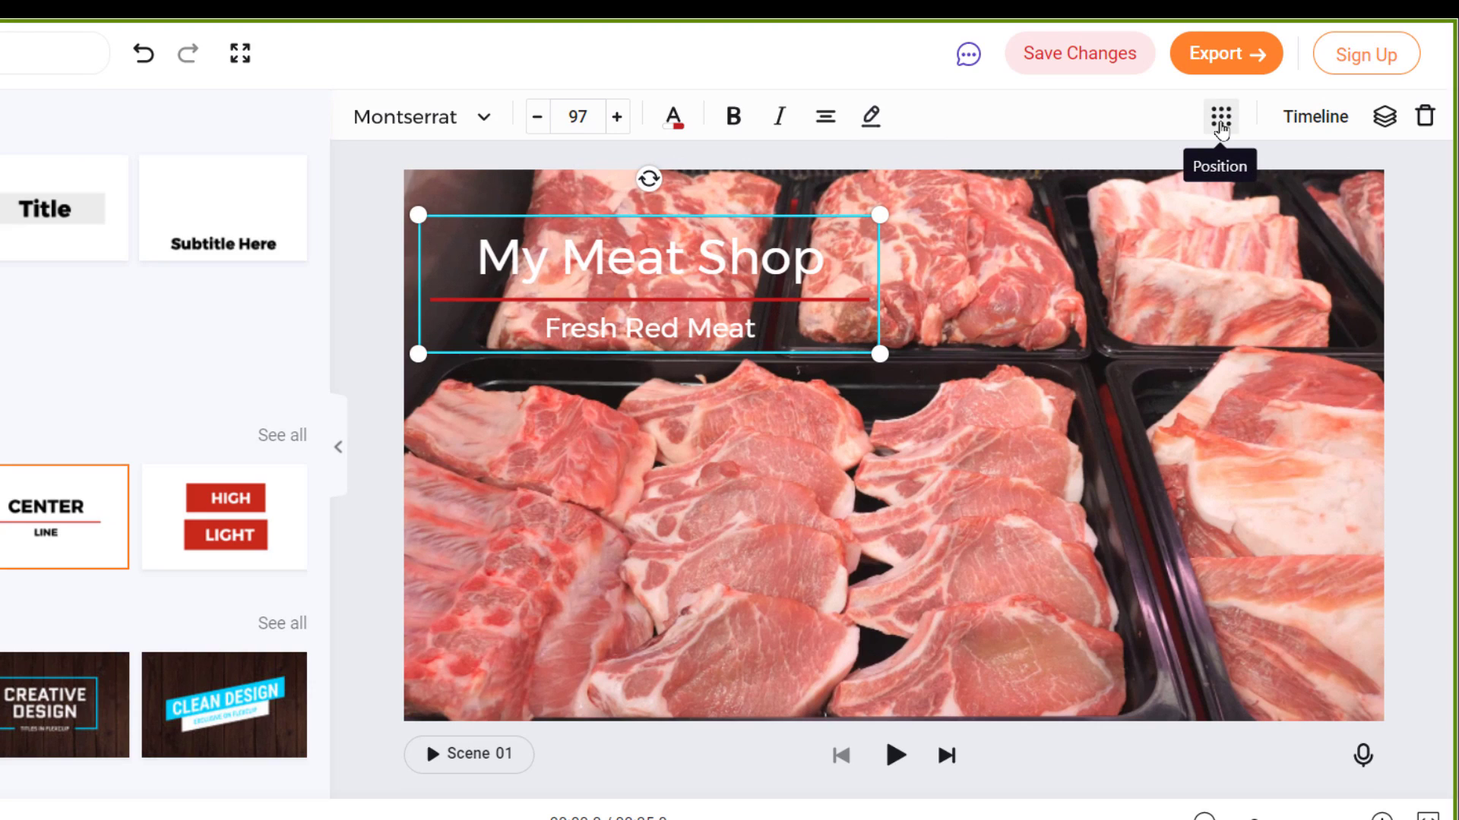
Step: Try position-grid spots, settle the title at bottom-centre, and preview scene 01
click(1220, 117)
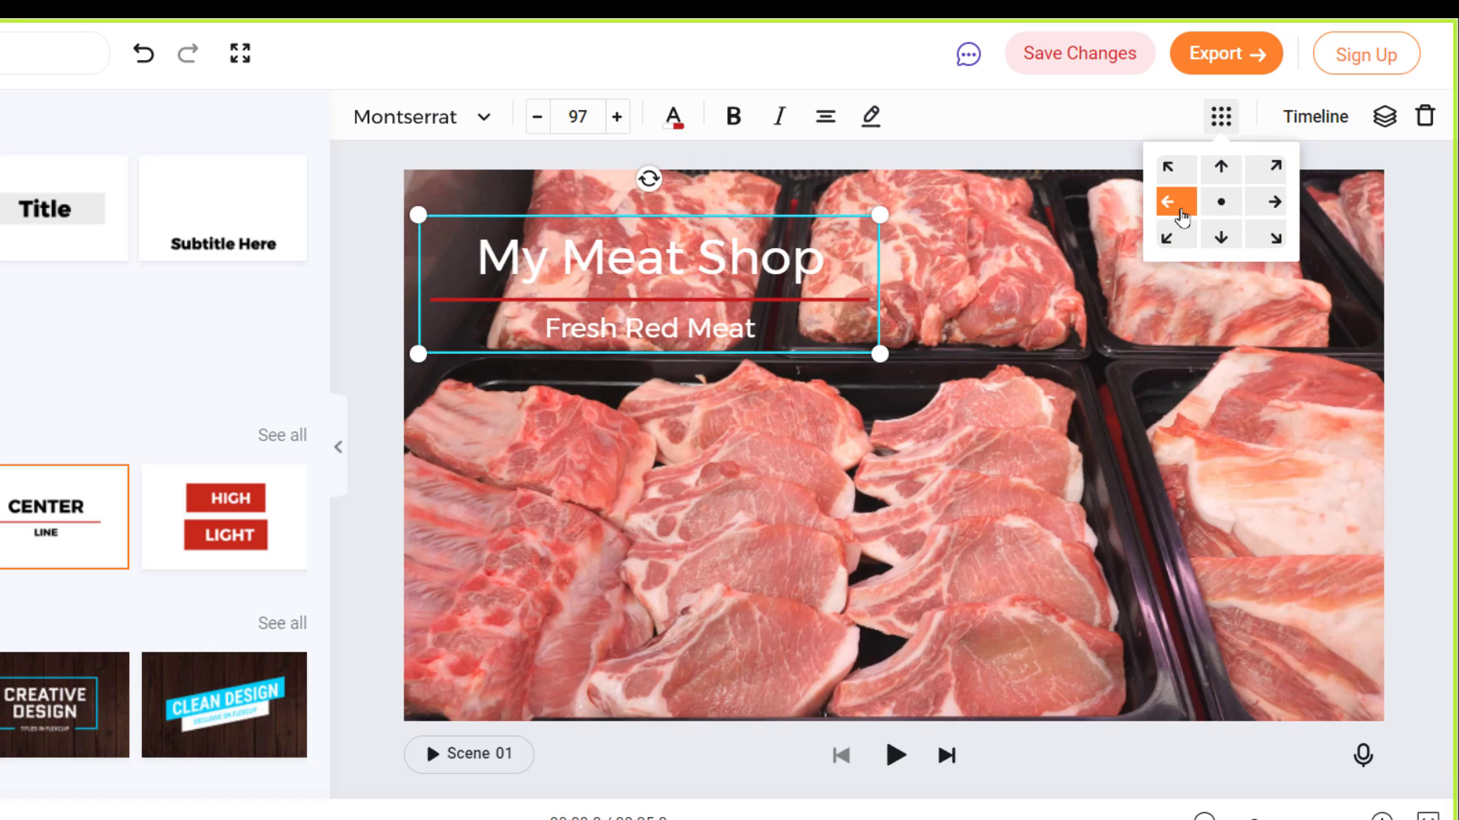
click(1221, 236)
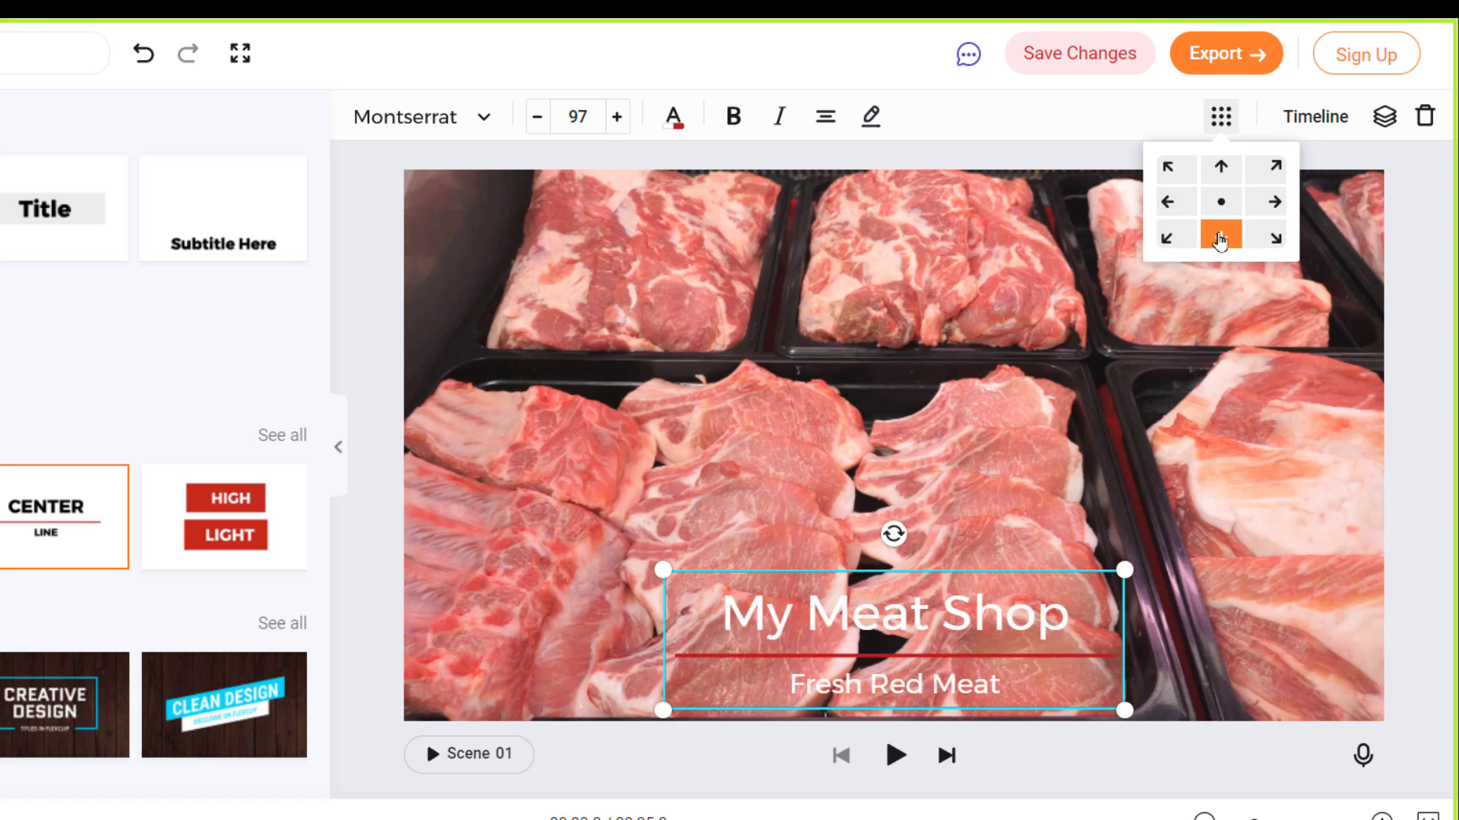
click(1221, 166)
click(1245, 205)
click(1220, 201)
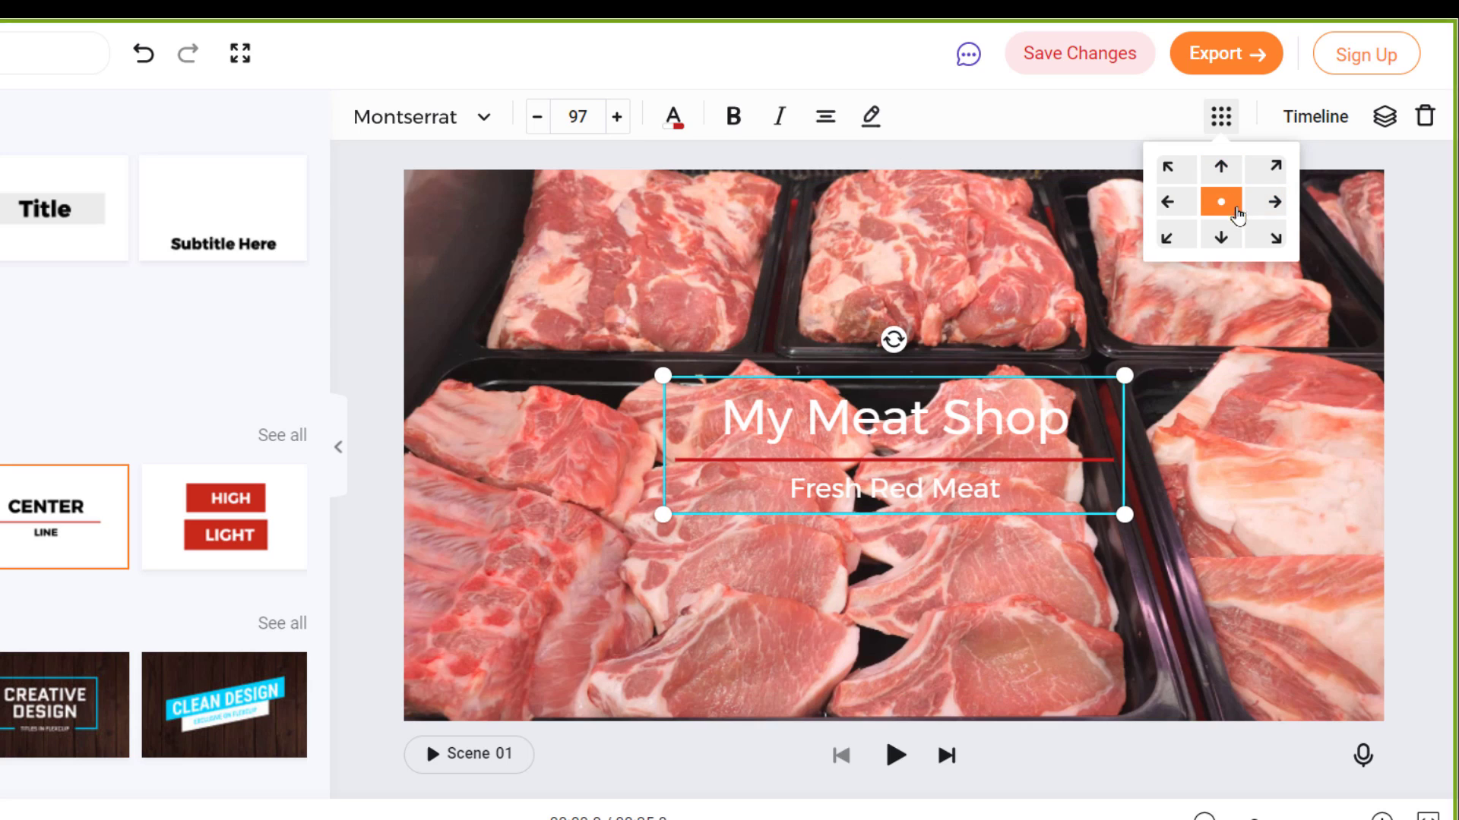
click(1265, 240)
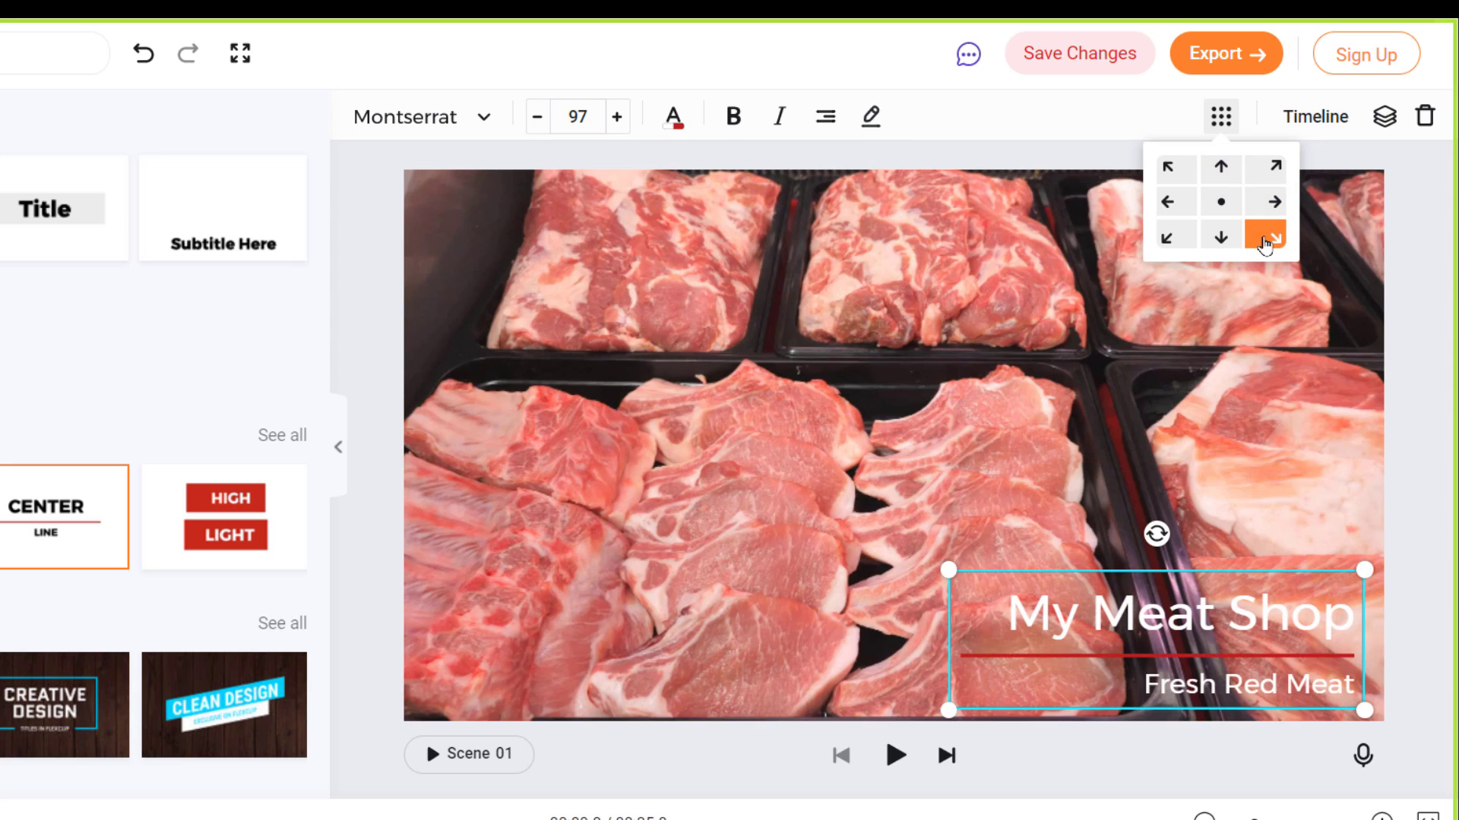
click(1223, 206)
click(1223, 237)
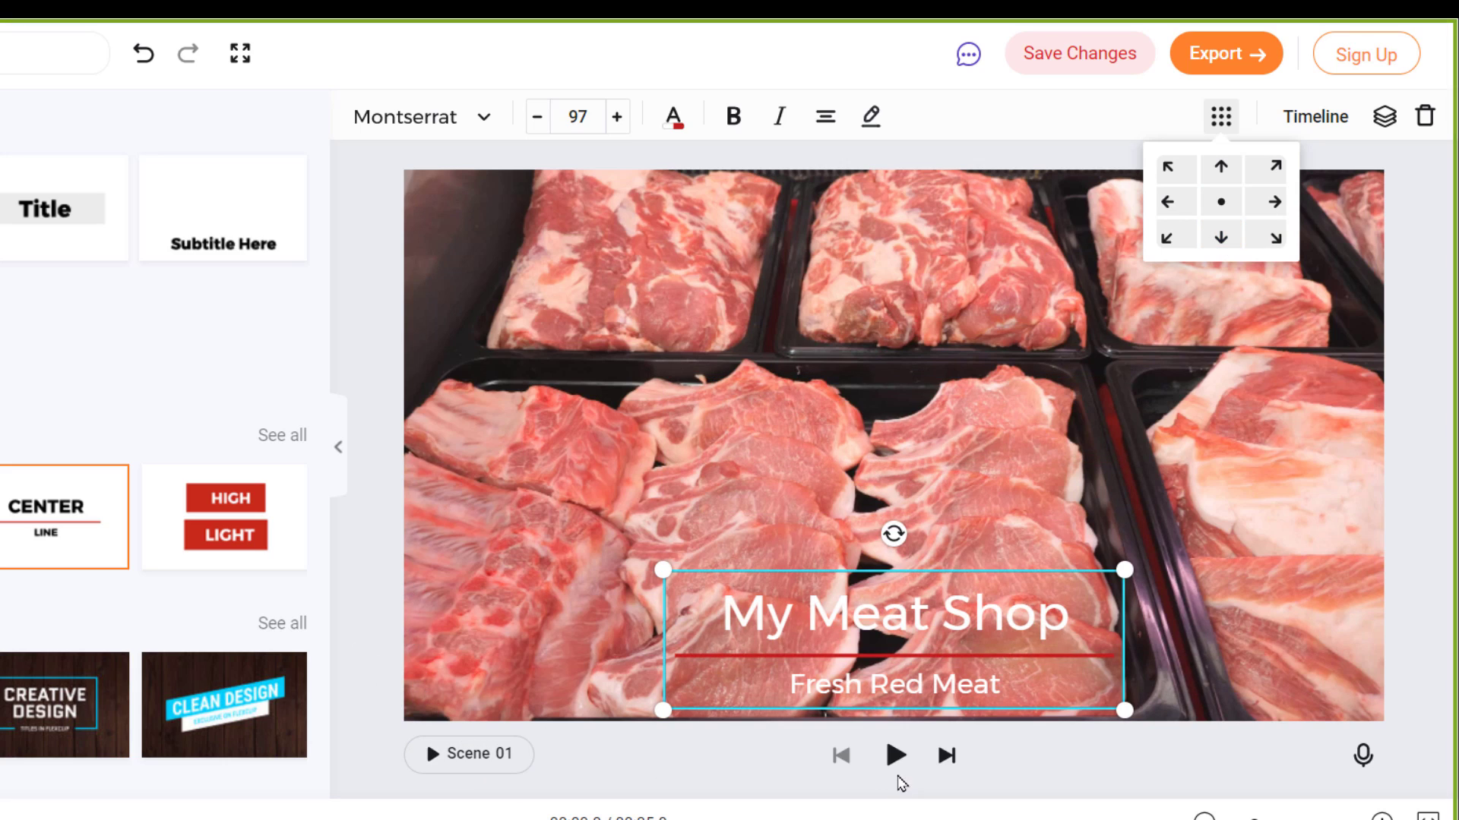
click(897, 761)
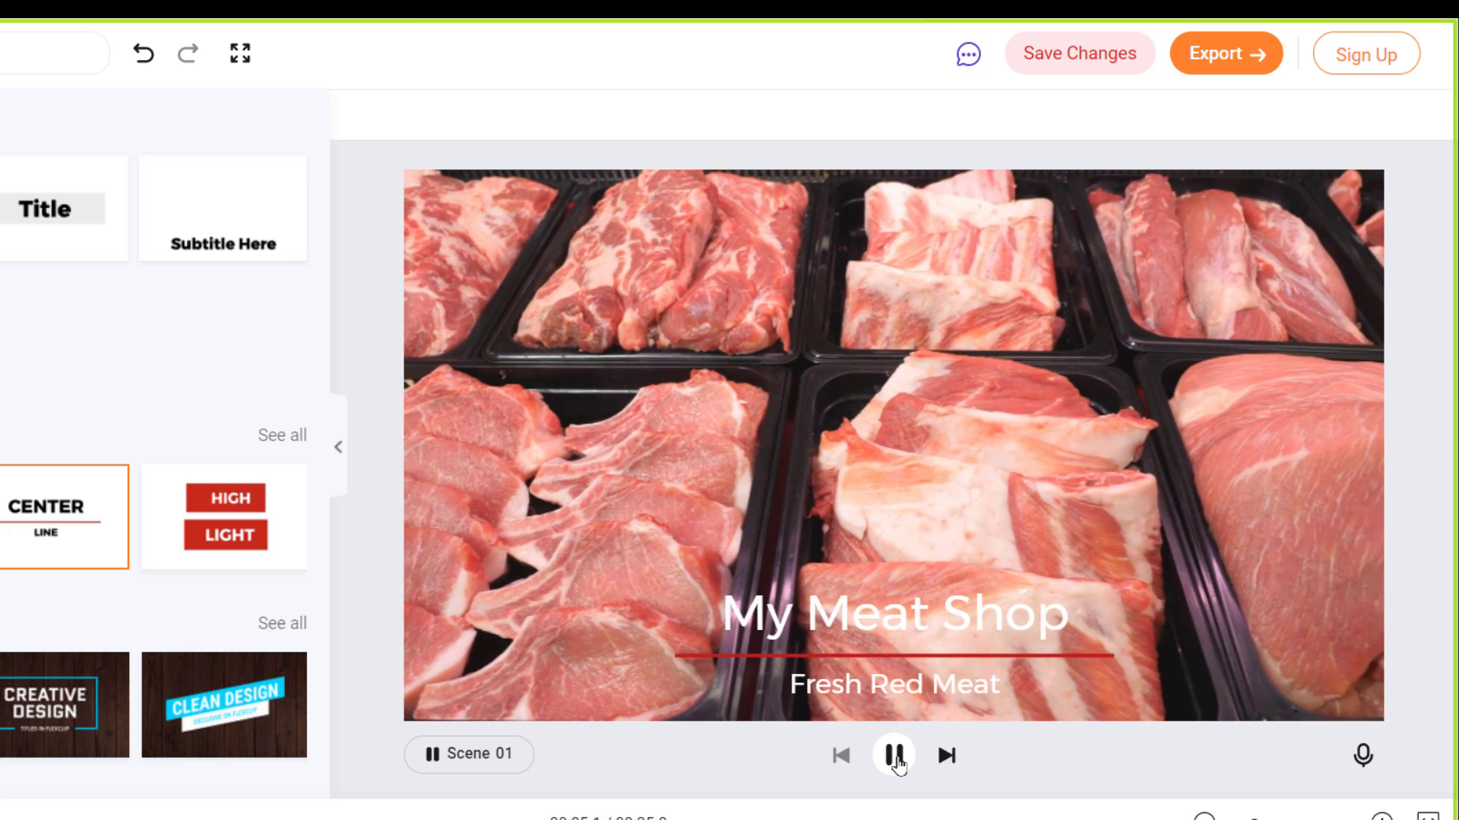
click(894, 755)
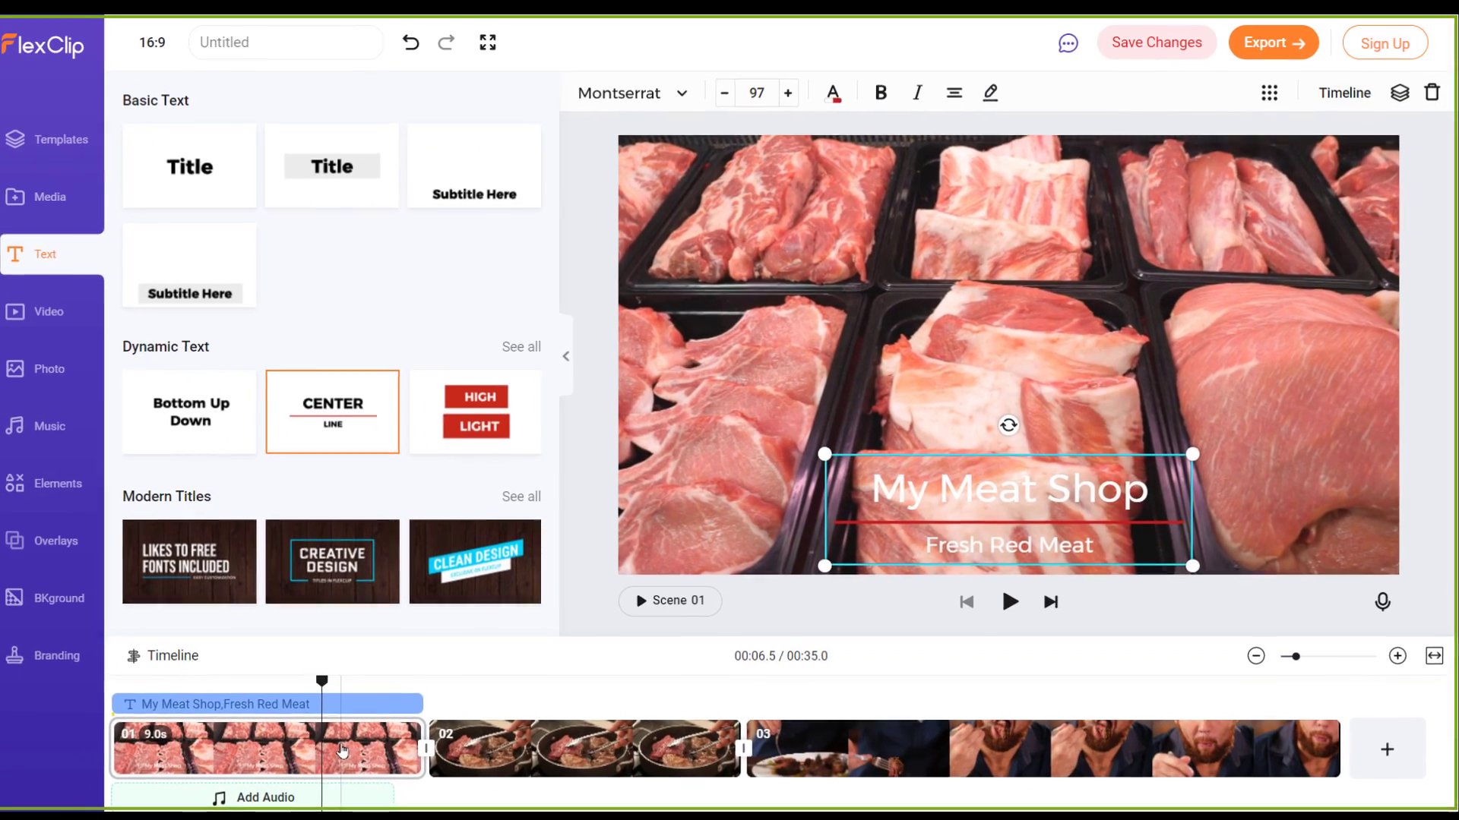
Step: On scene 01's clip, check volume and test zoom, Fit and Fill, keeping 100% framing
click(342, 751)
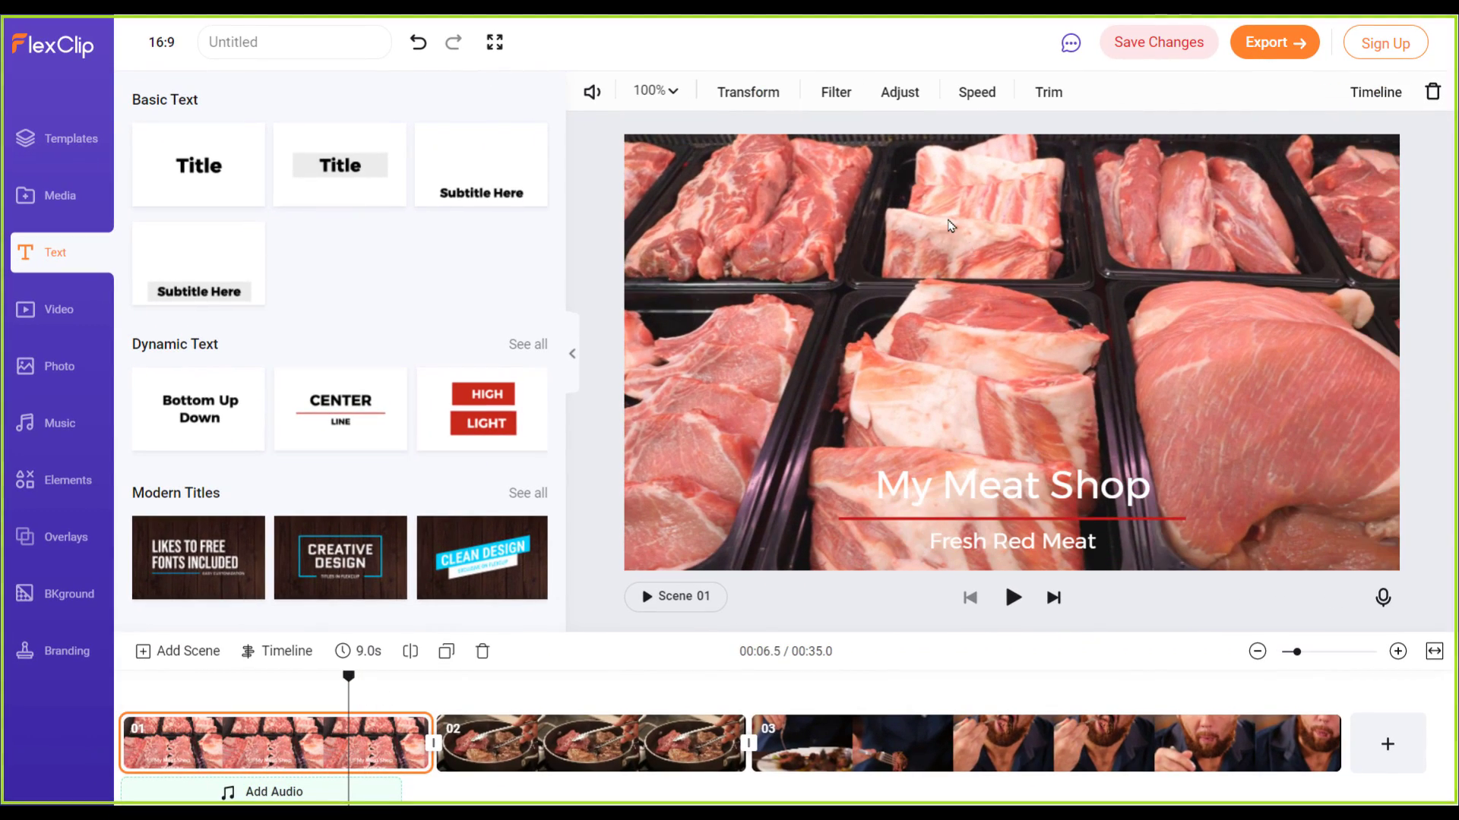
click(594, 94)
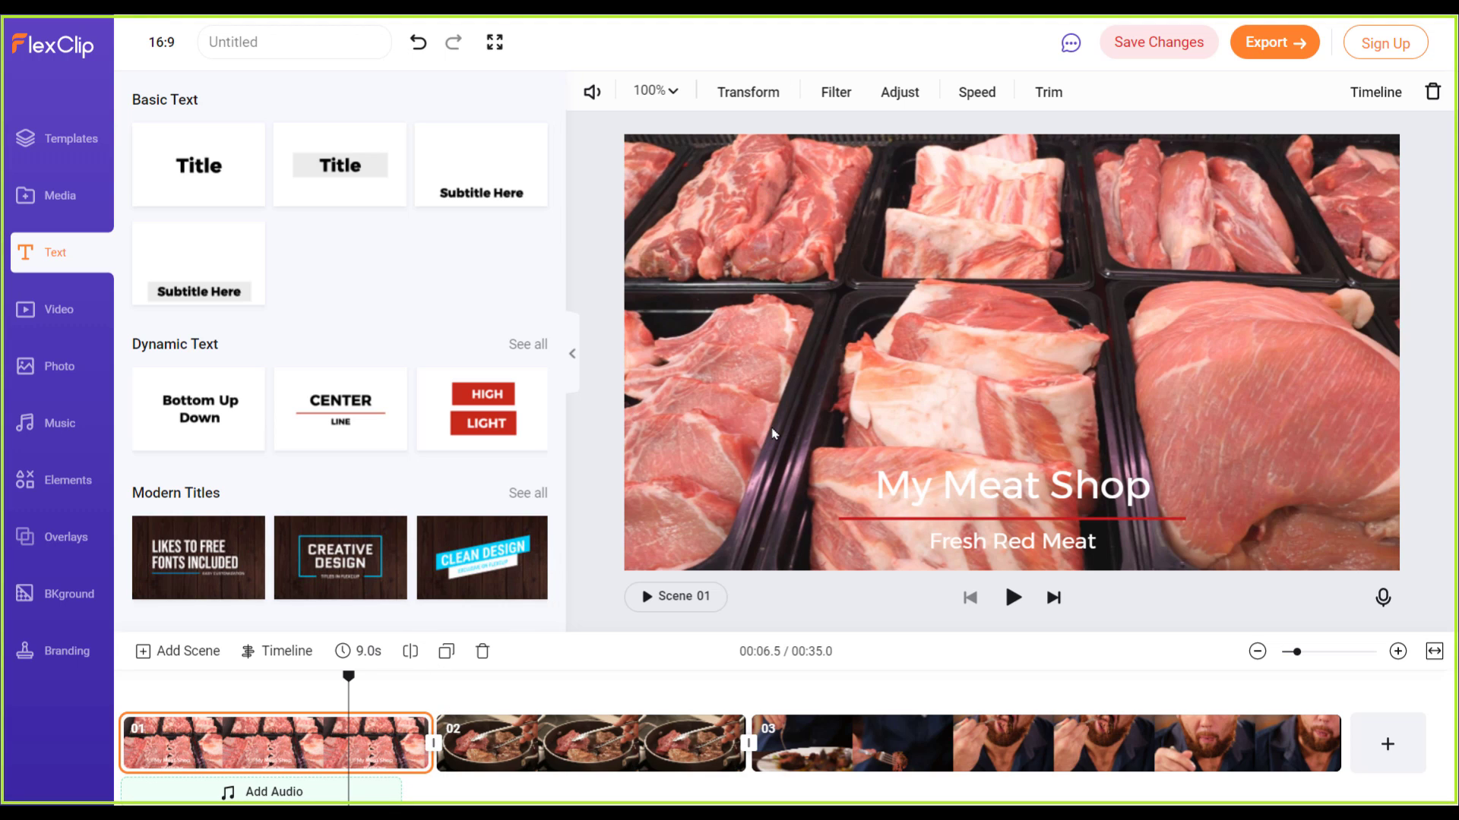
click(673, 90)
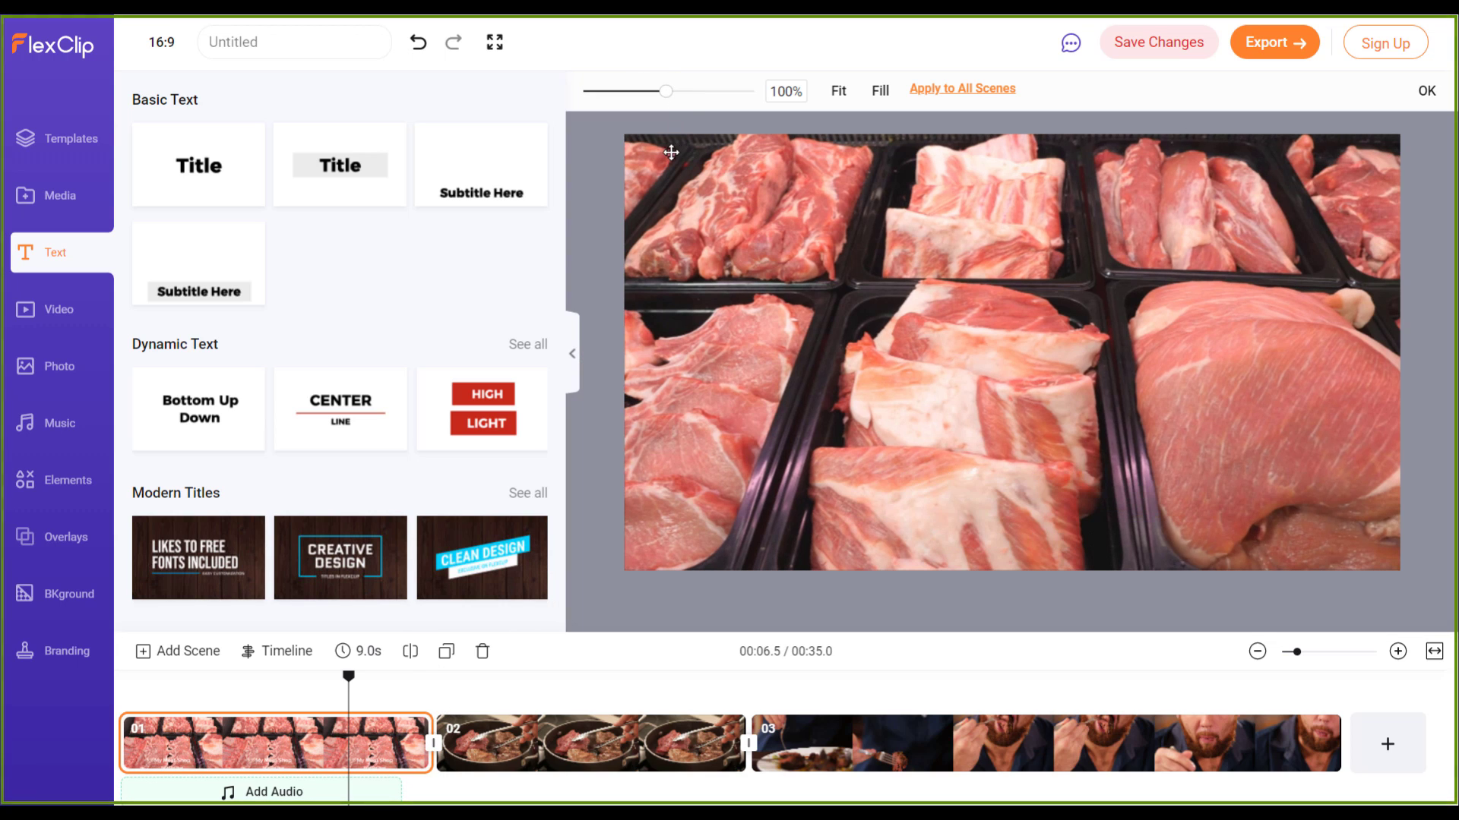
mouse_move(665, 99)
mouse_down()
mouse_move(694, 96)
mouse_move(661, 97)
mouse_move(673, 97)
mouse_up()
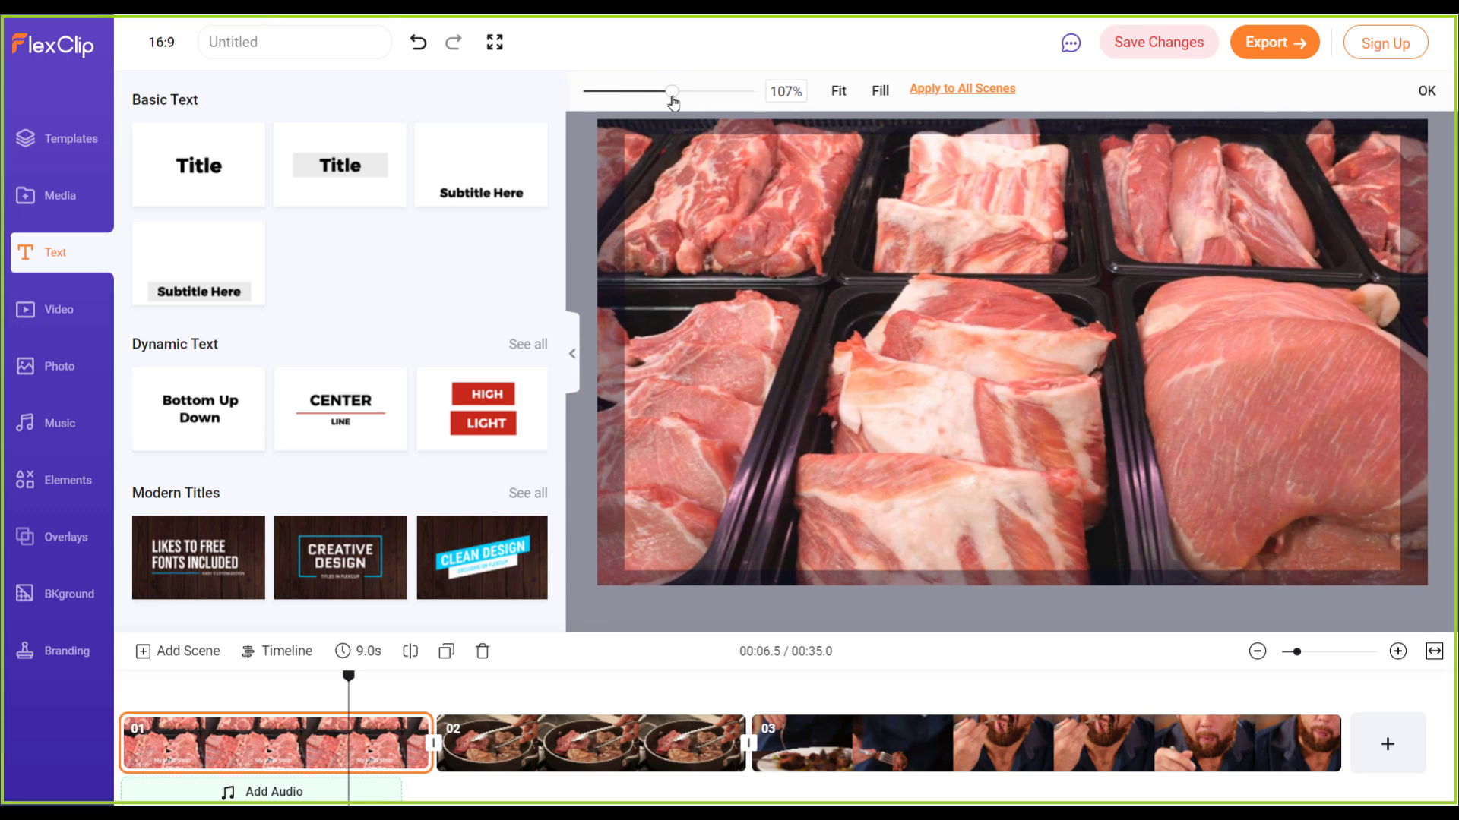
click(841, 91)
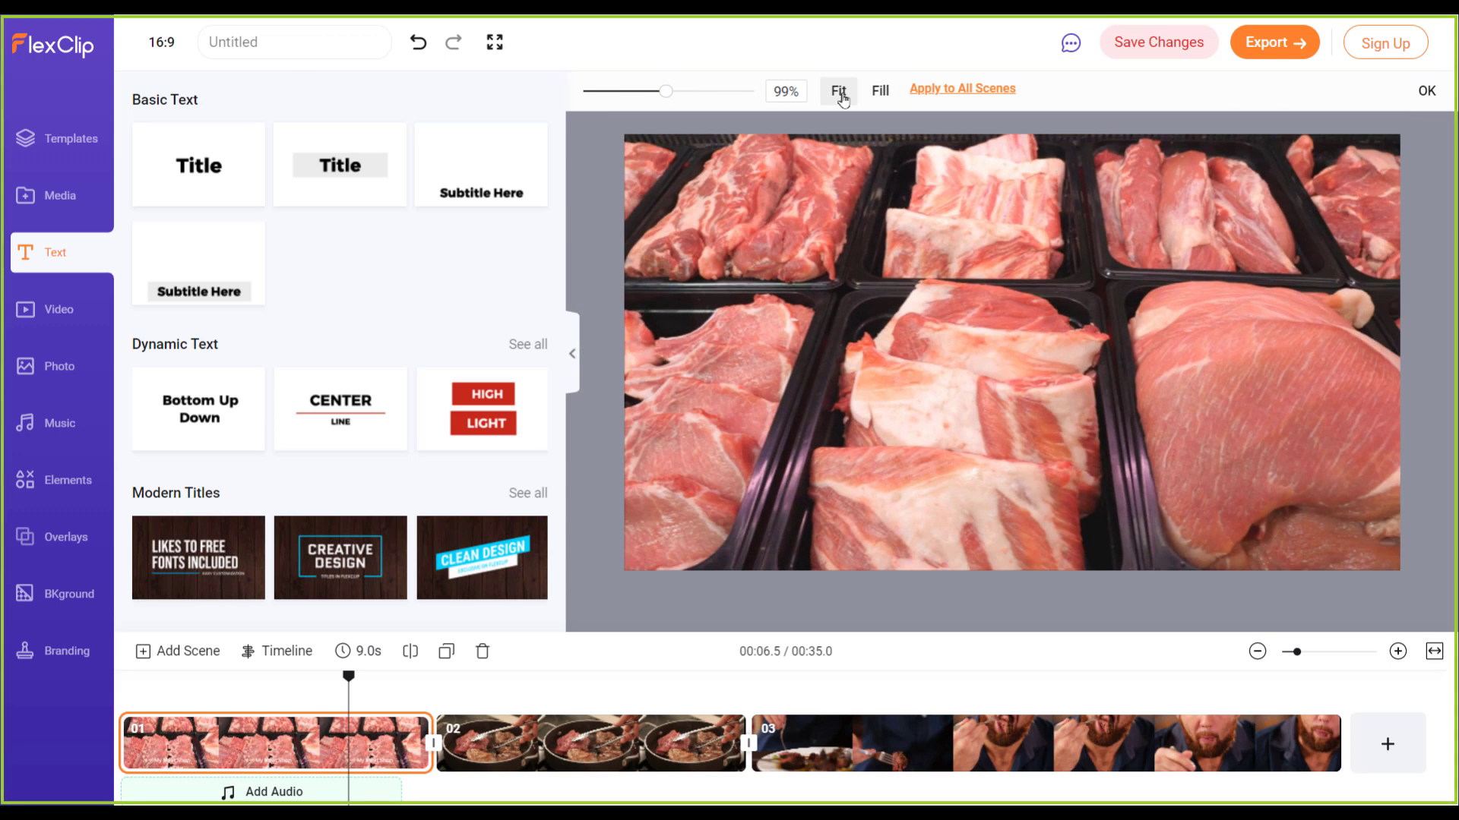
click(878, 92)
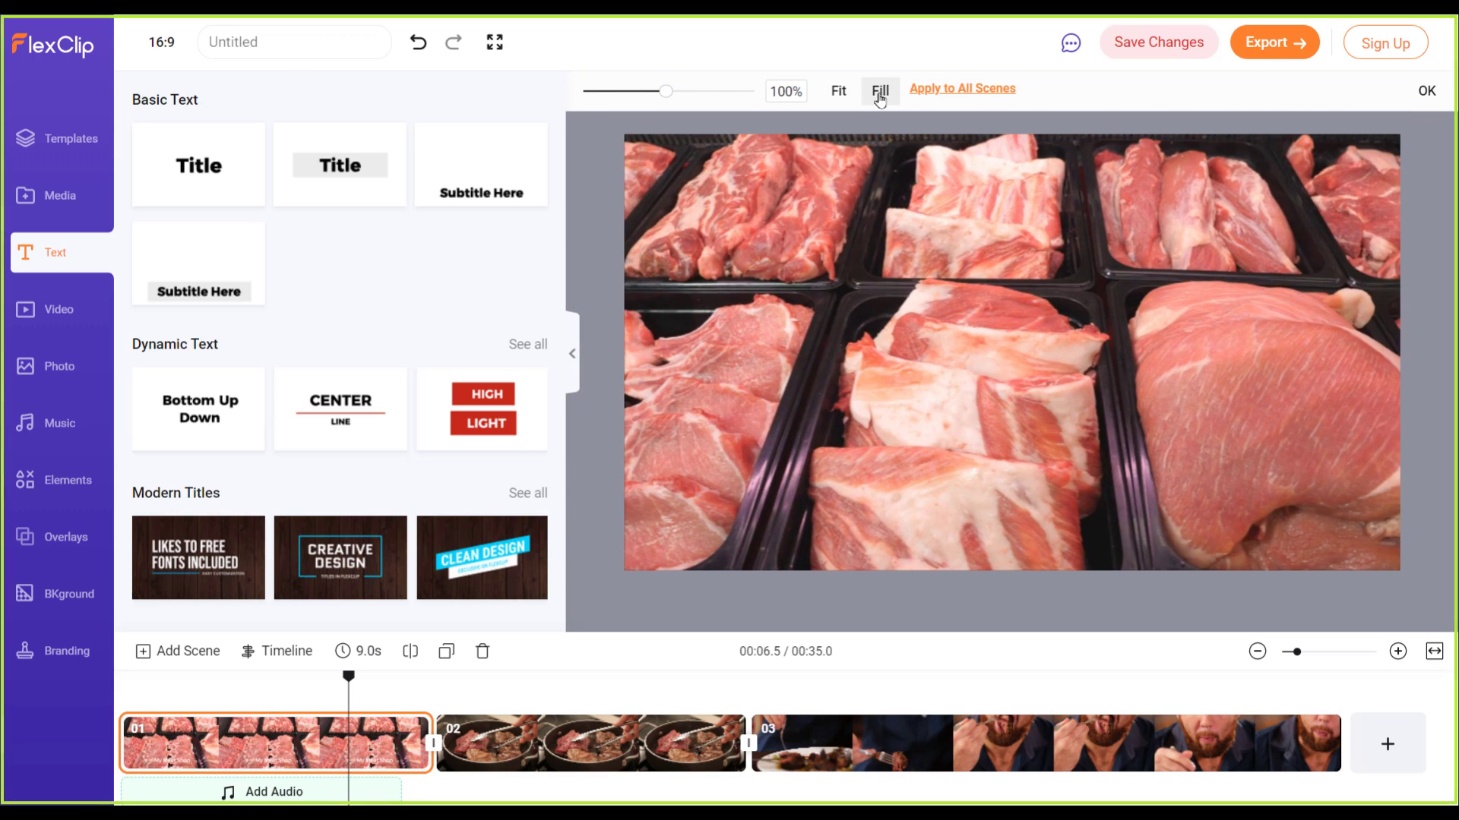
click(598, 243)
click(756, 95)
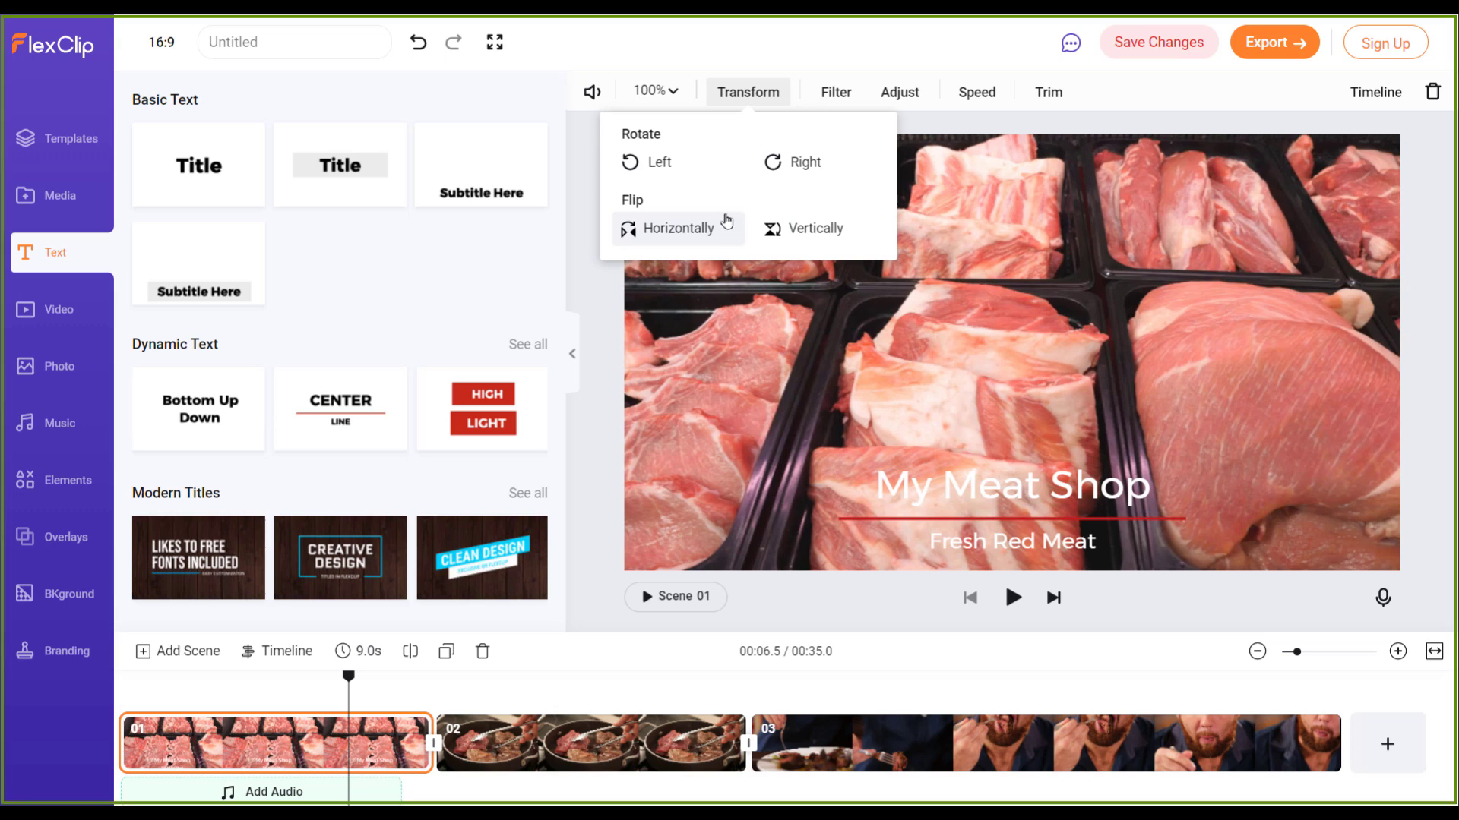
Step: Apply the Scenery filter to scene 01's meat clip at intensity 67
click(834, 92)
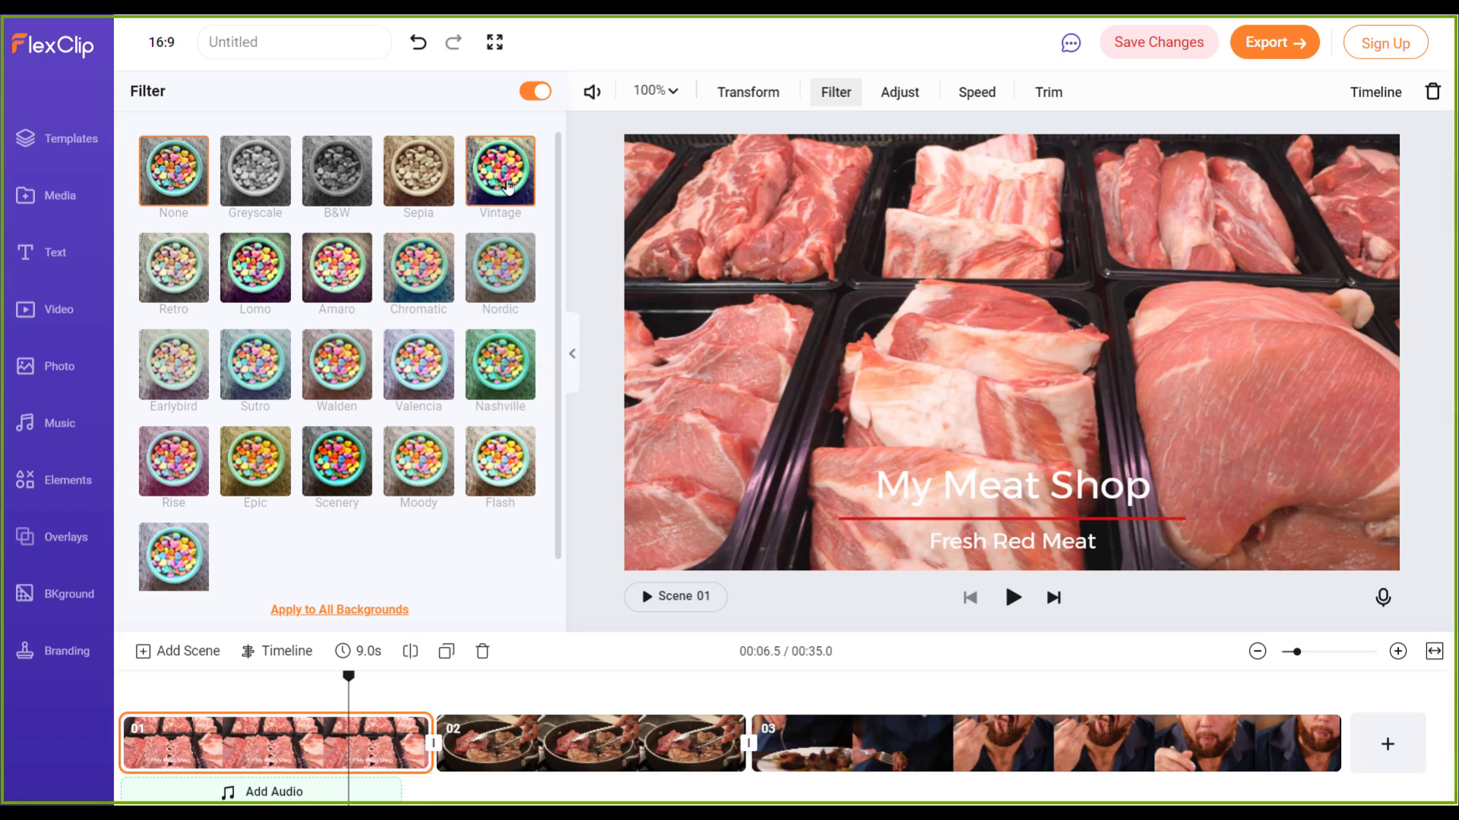
click(342, 465)
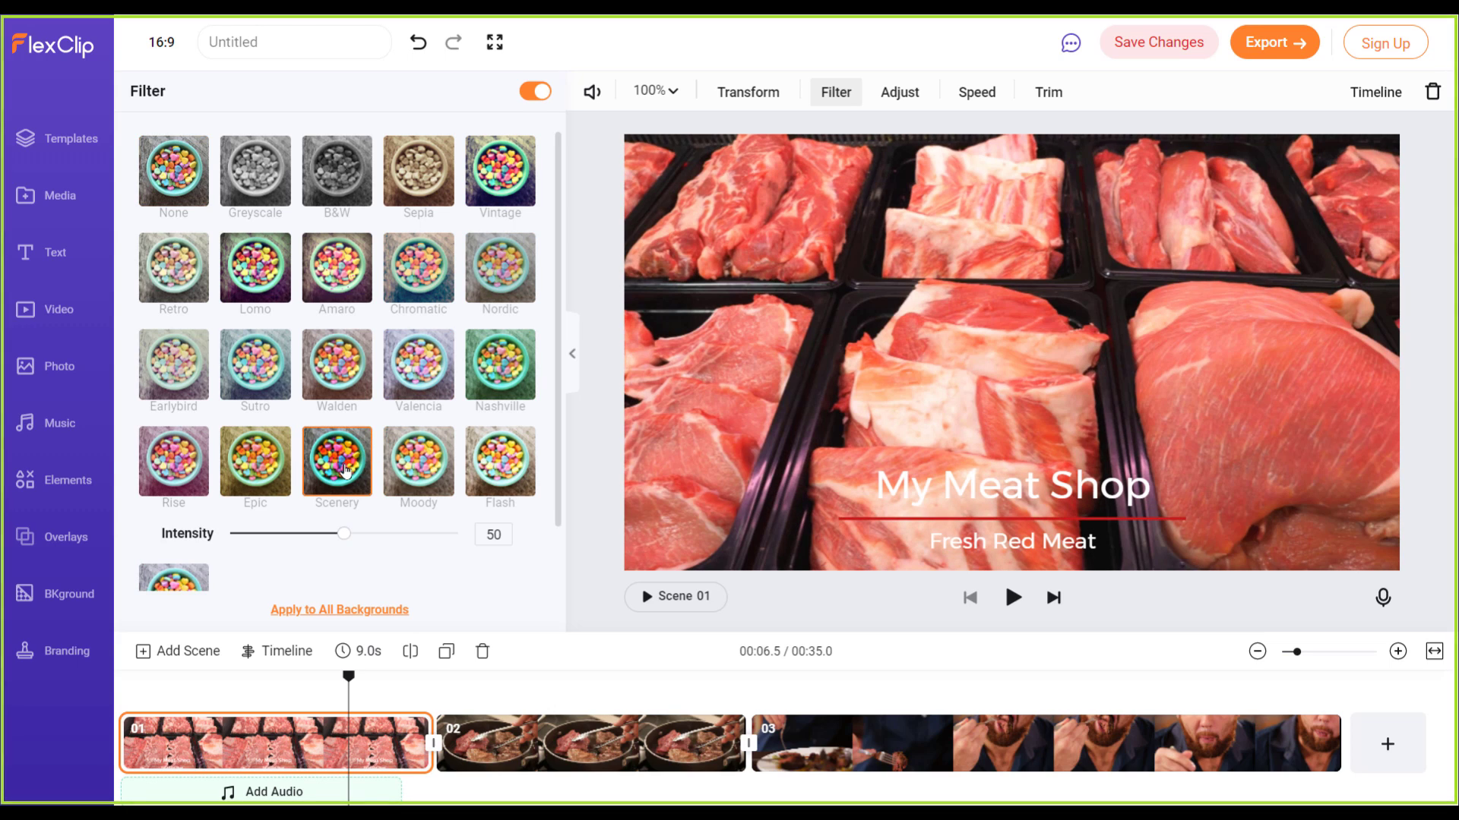
scroll(341, 472, down, 1)
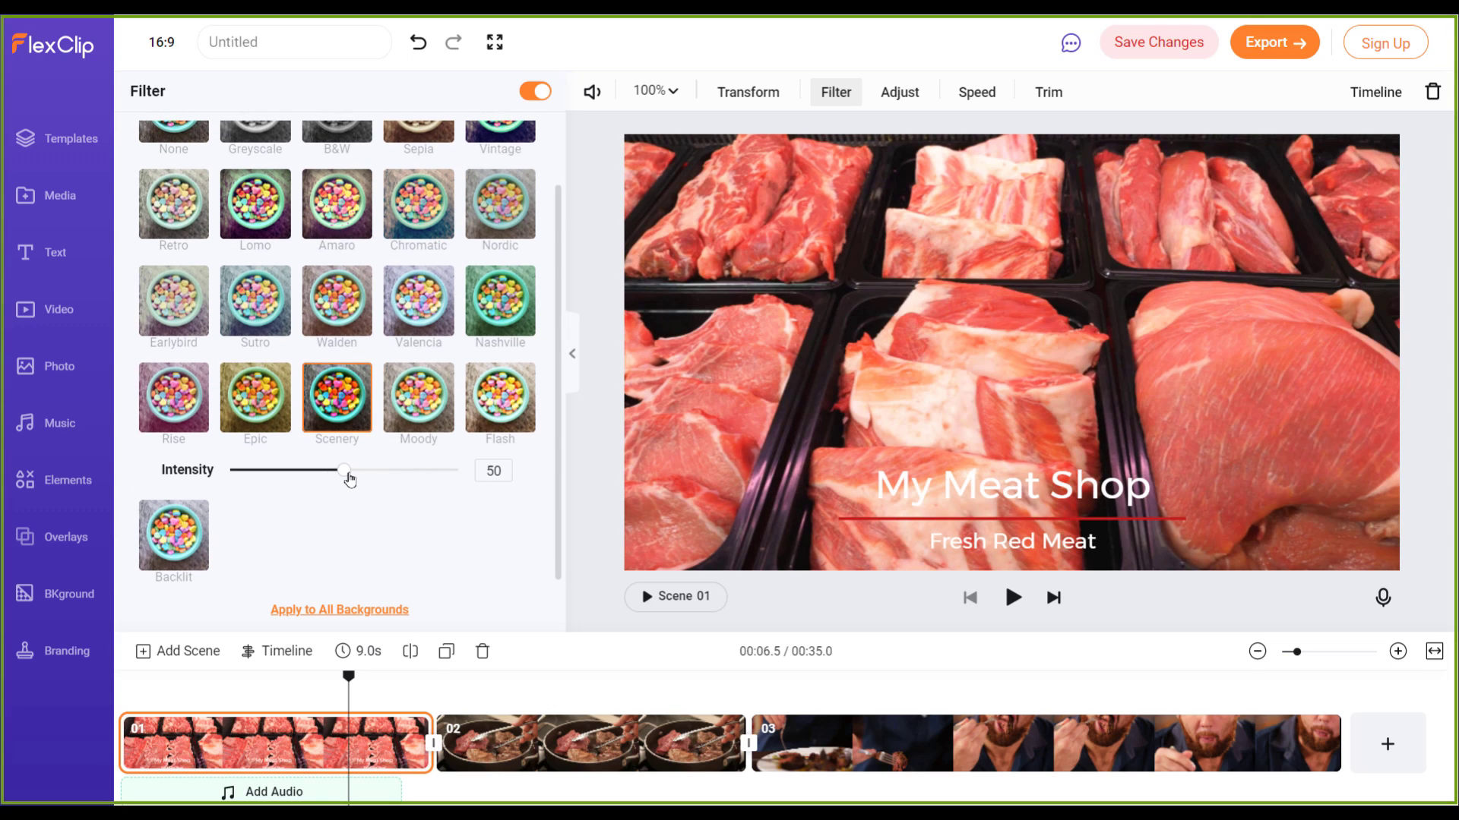
mouse_move(359, 479)
mouse_down()
mouse_move(417, 476)
mouse_move(304, 475)
mouse_move(385, 474)
mouse_move(332, 479)
mouse_move(372, 477)
mouse_up()
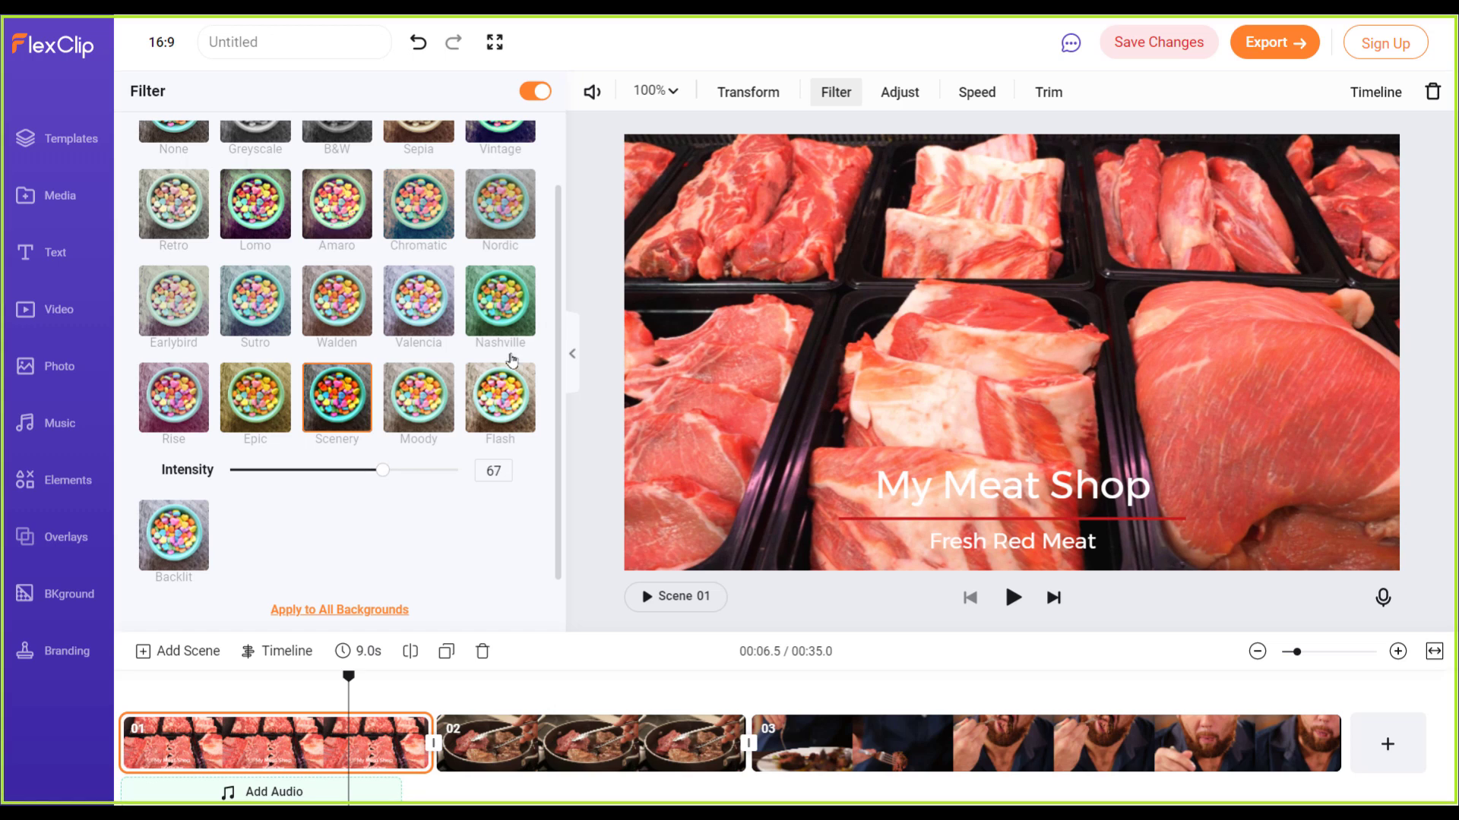
Step: Set scene 01's exposure to 1 and contrast to -1, leaving other adjustments at 0
click(896, 94)
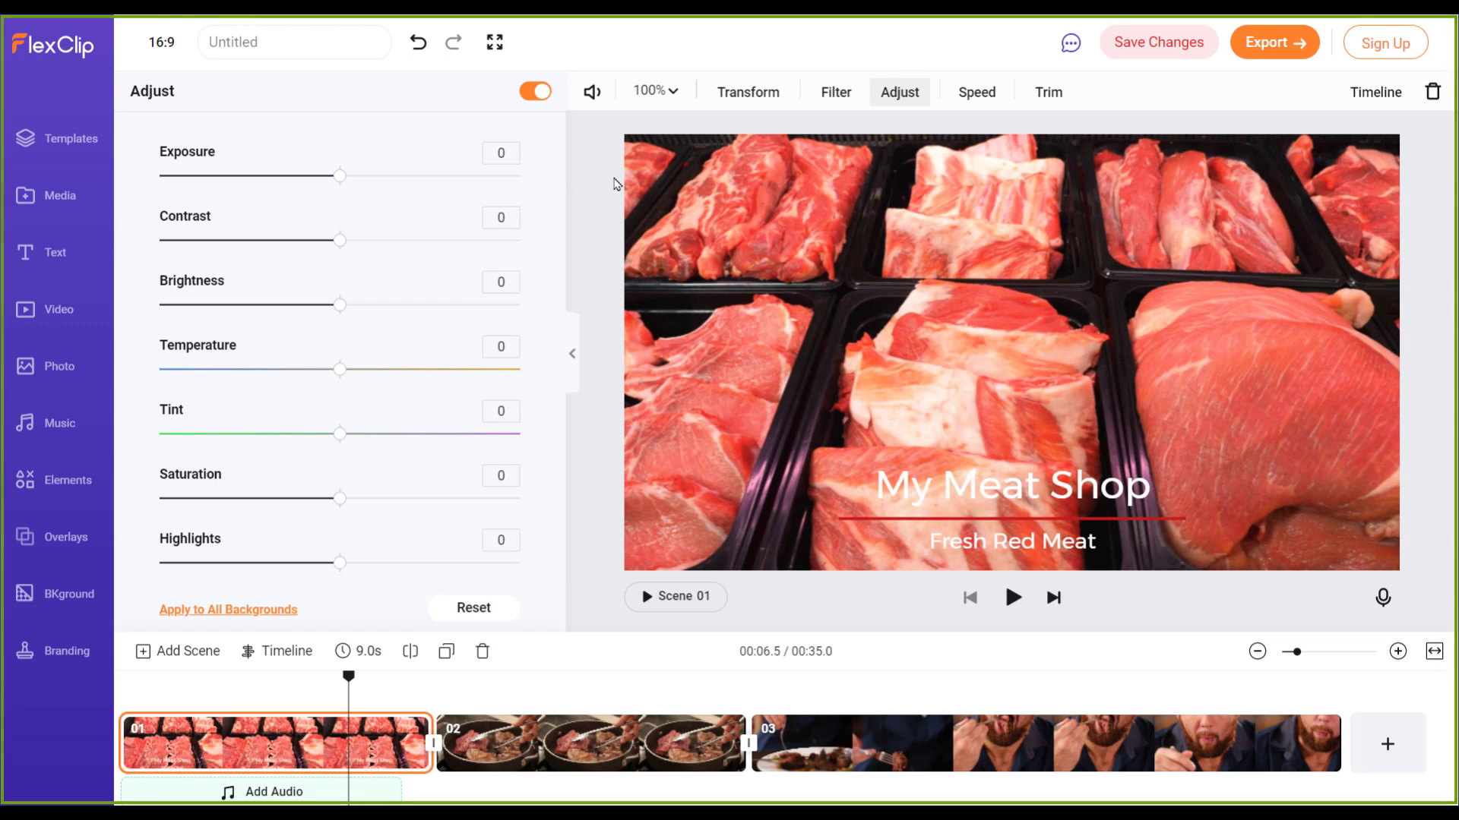
mouse_move(341, 179)
mouse_down()
mouse_move(374, 183)
mouse_move(329, 192)
mouse_move(347, 190)
mouse_up()
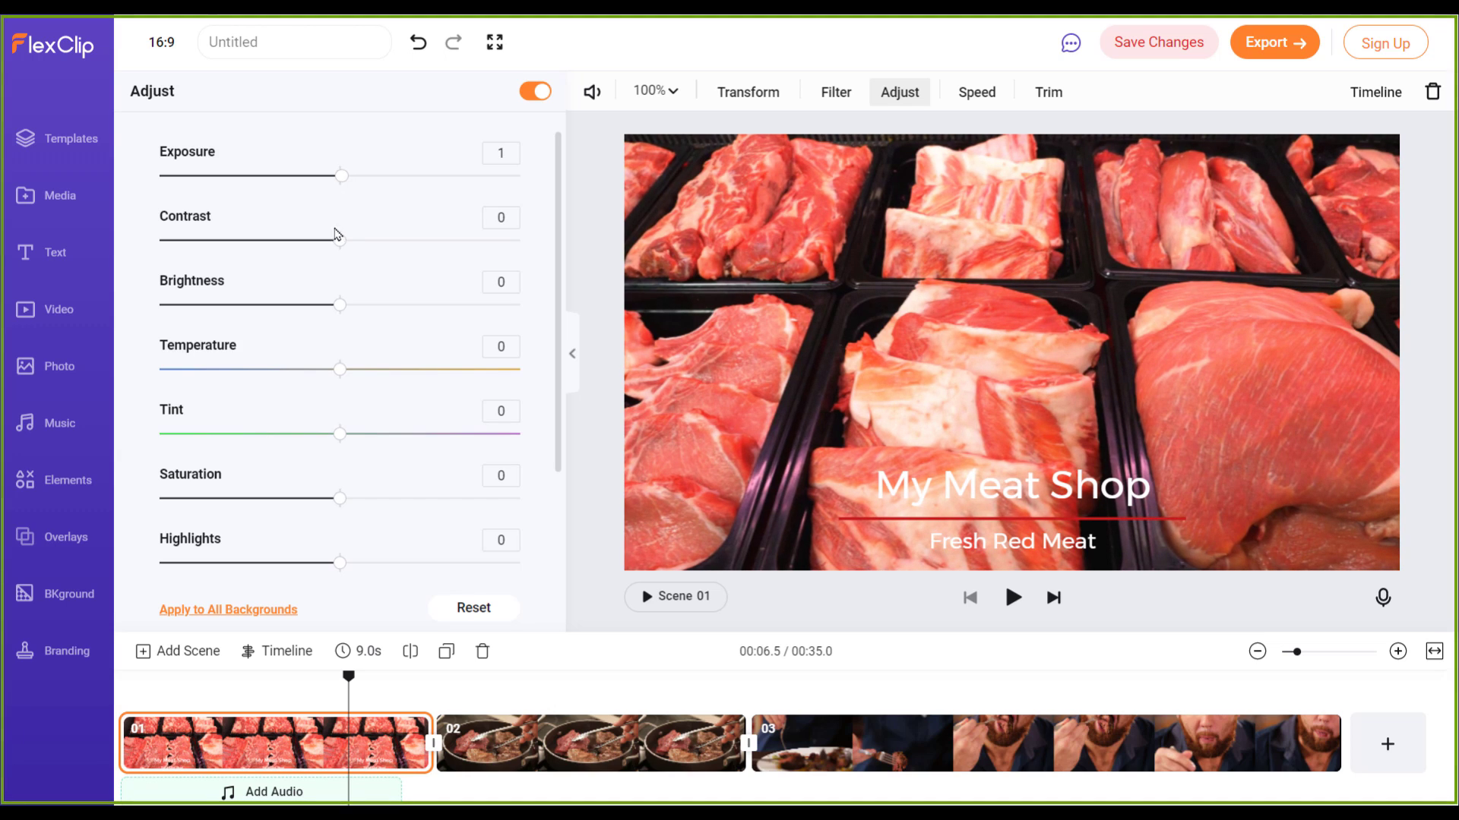
scroll(348, 332, down, 3)
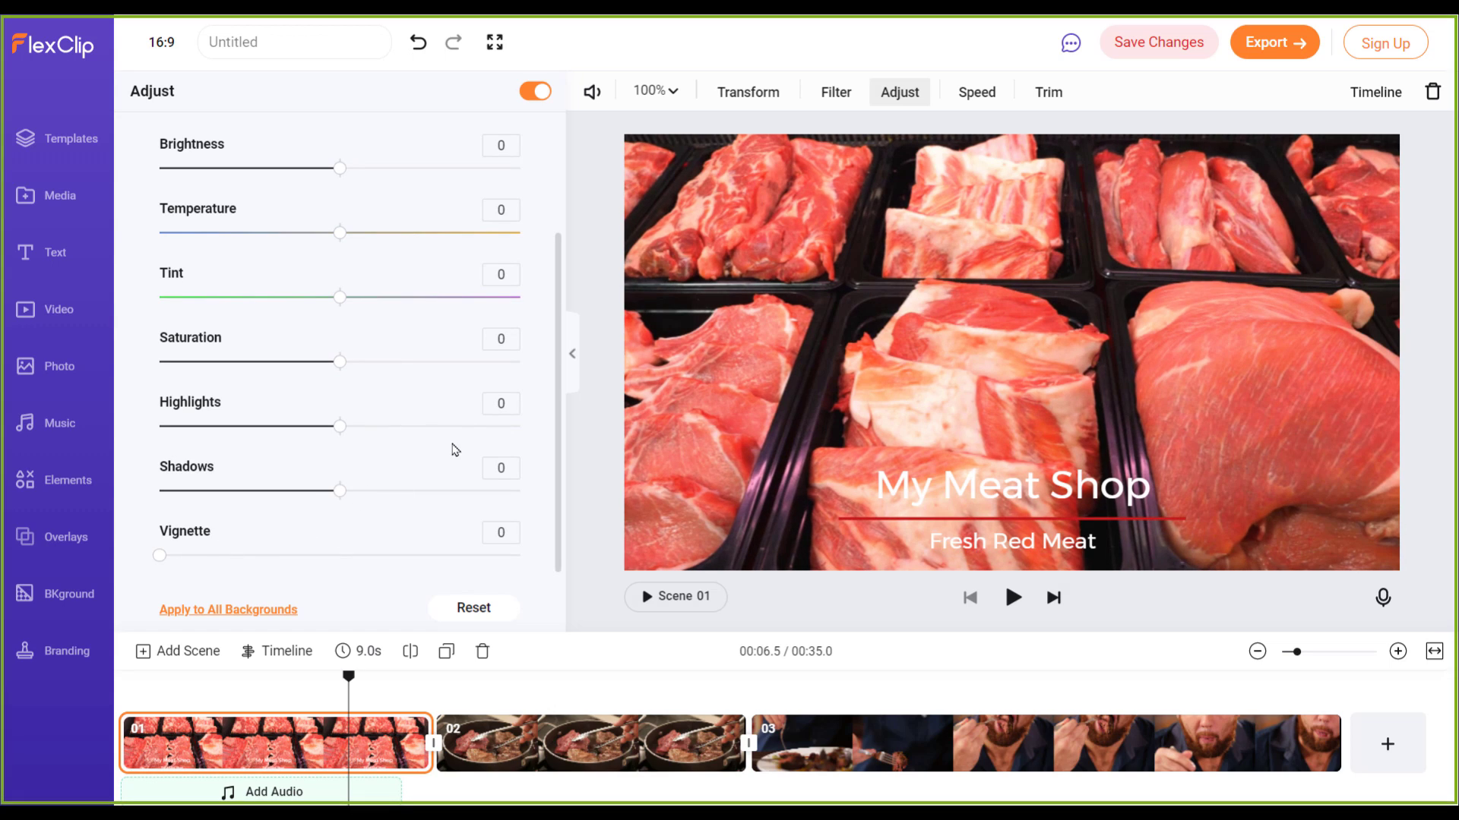
scroll(420, 431, up, 3)
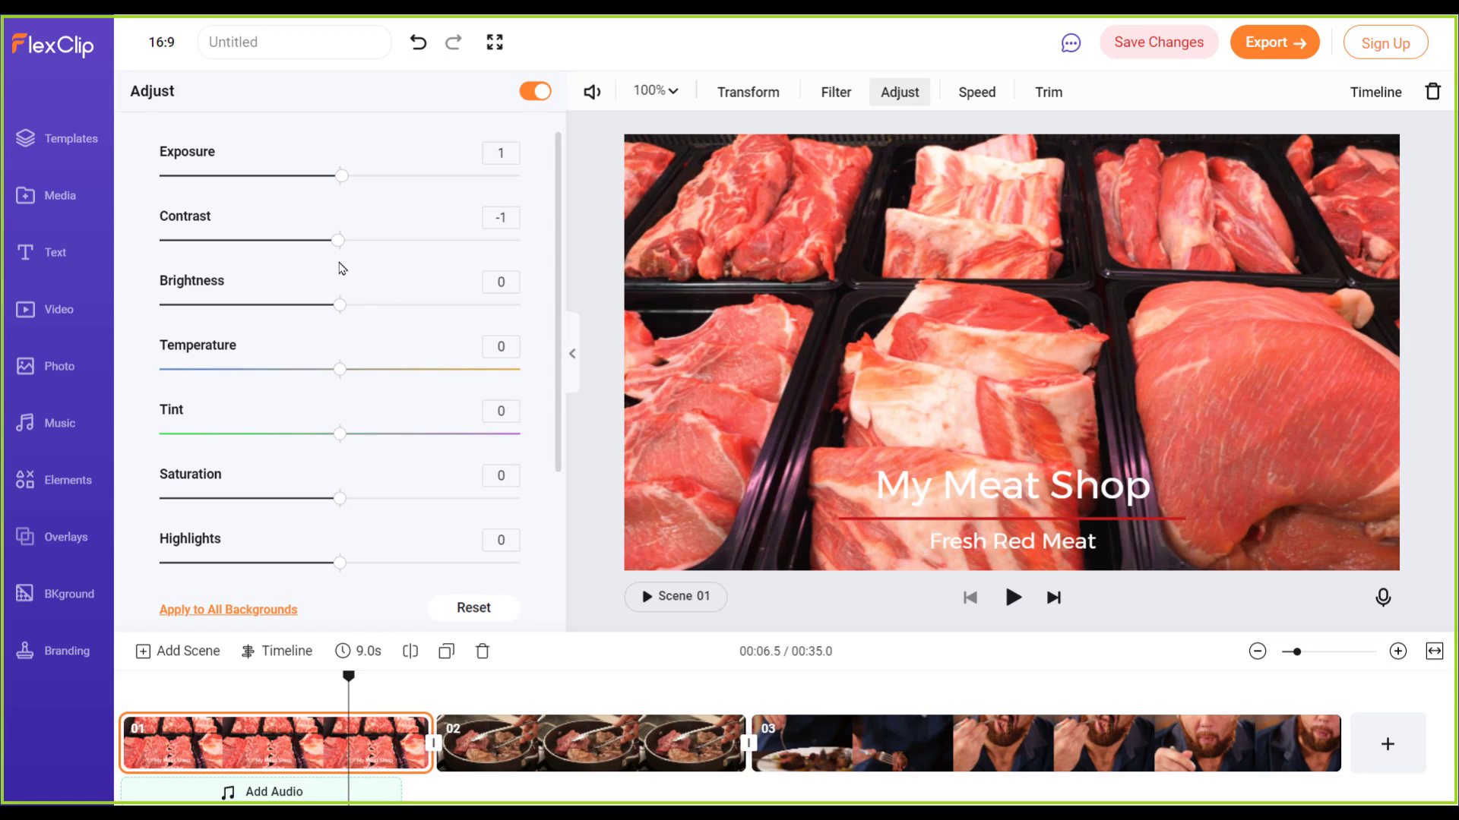
Step: Speed scene 01's clip up to 2x, shortening it to 4.5 s, and preview it
click(978, 94)
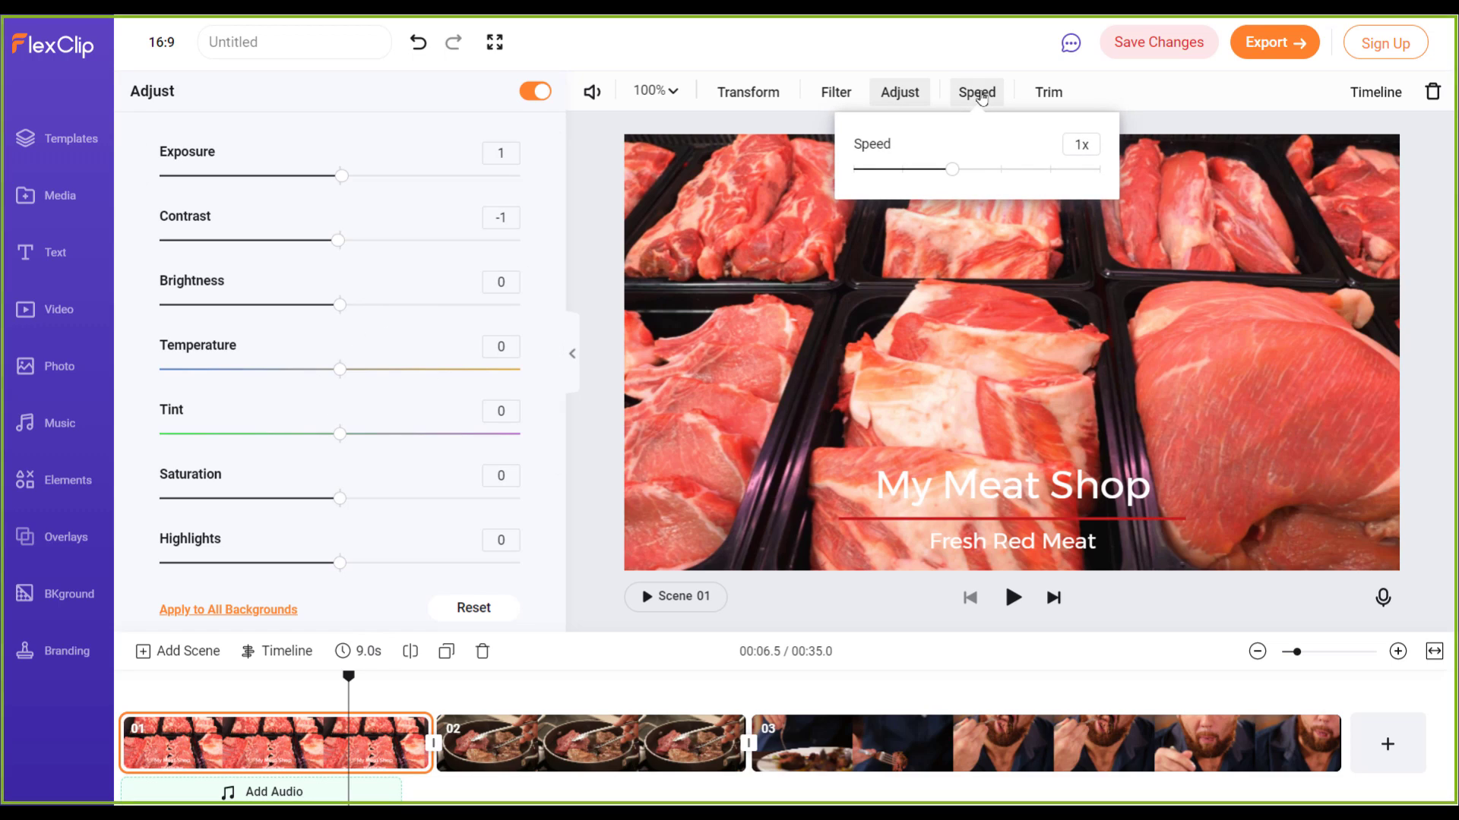
drag(953, 176, 1000, 182)
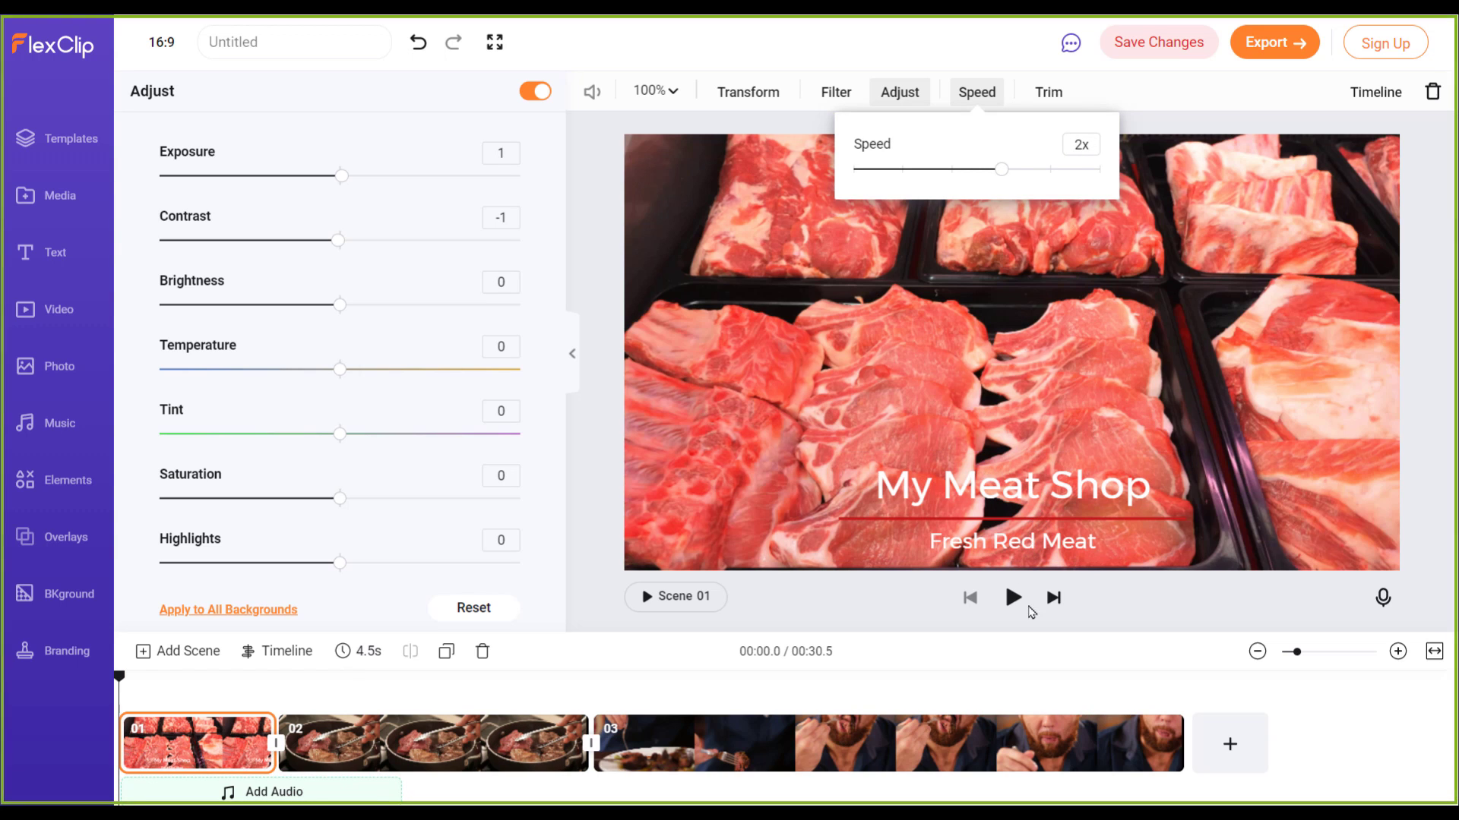
click(1012, 597)
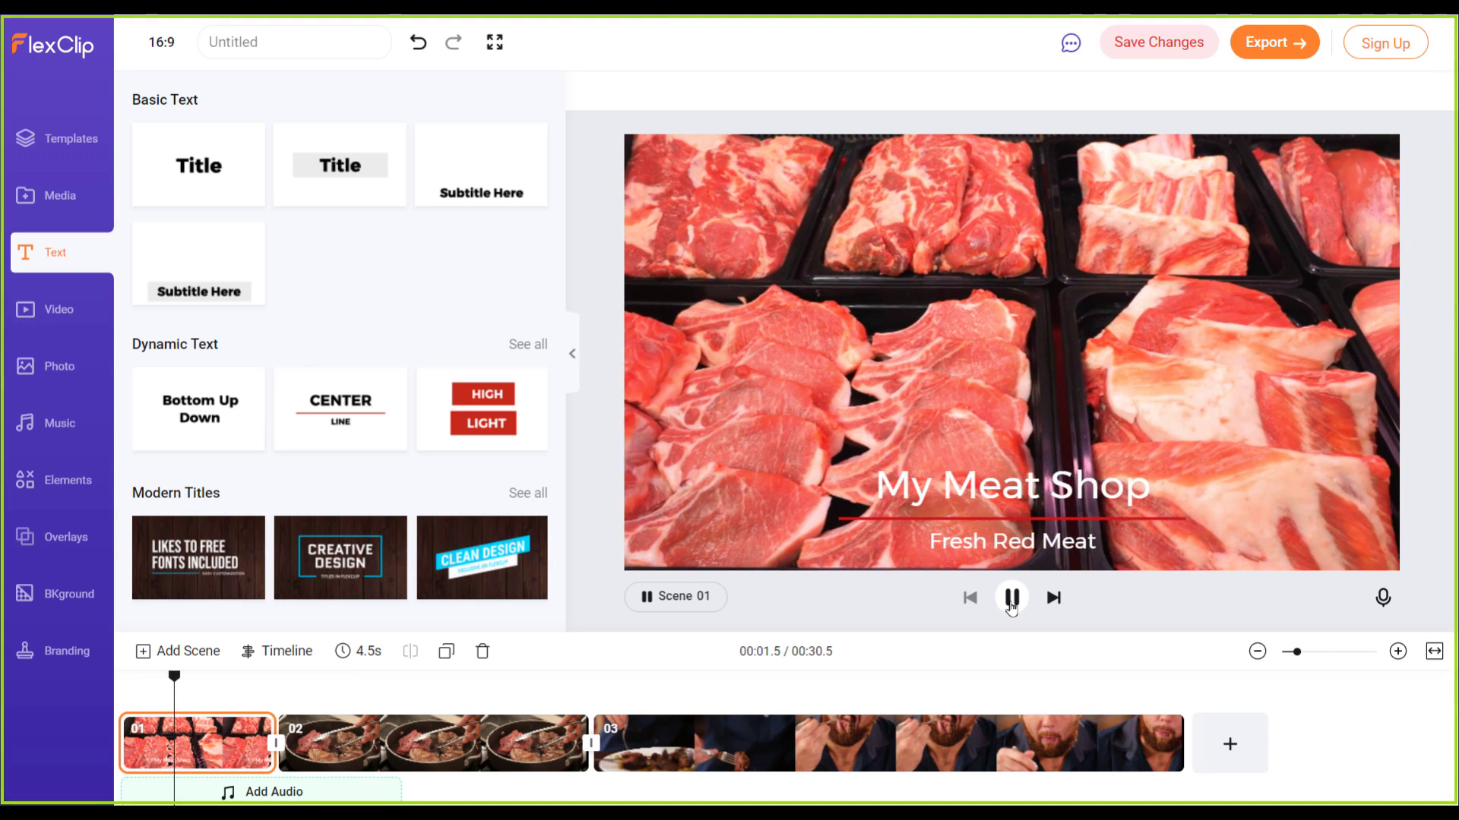
click(816, 521)
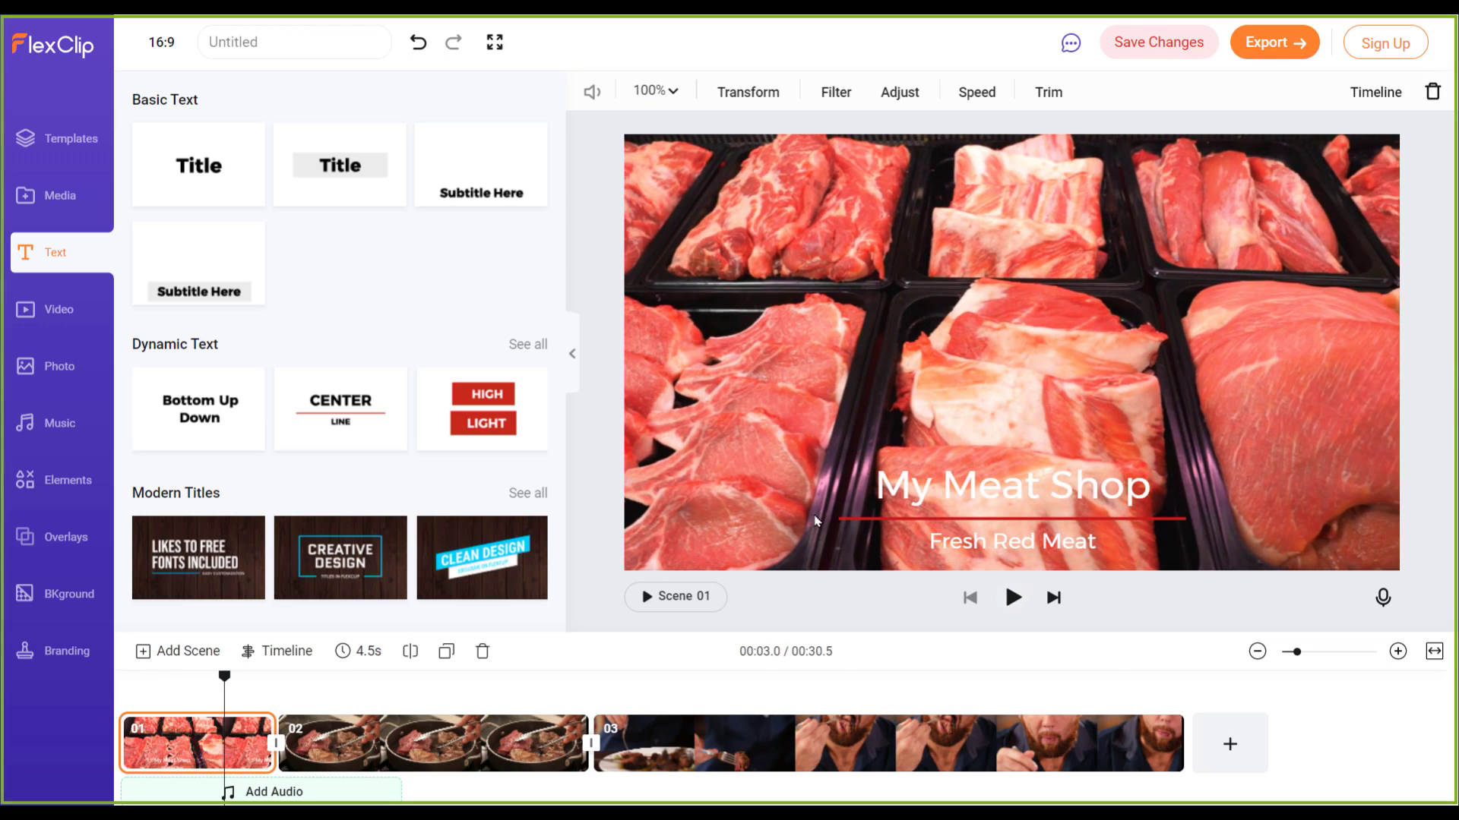
drag(225, 683, 170, 678)
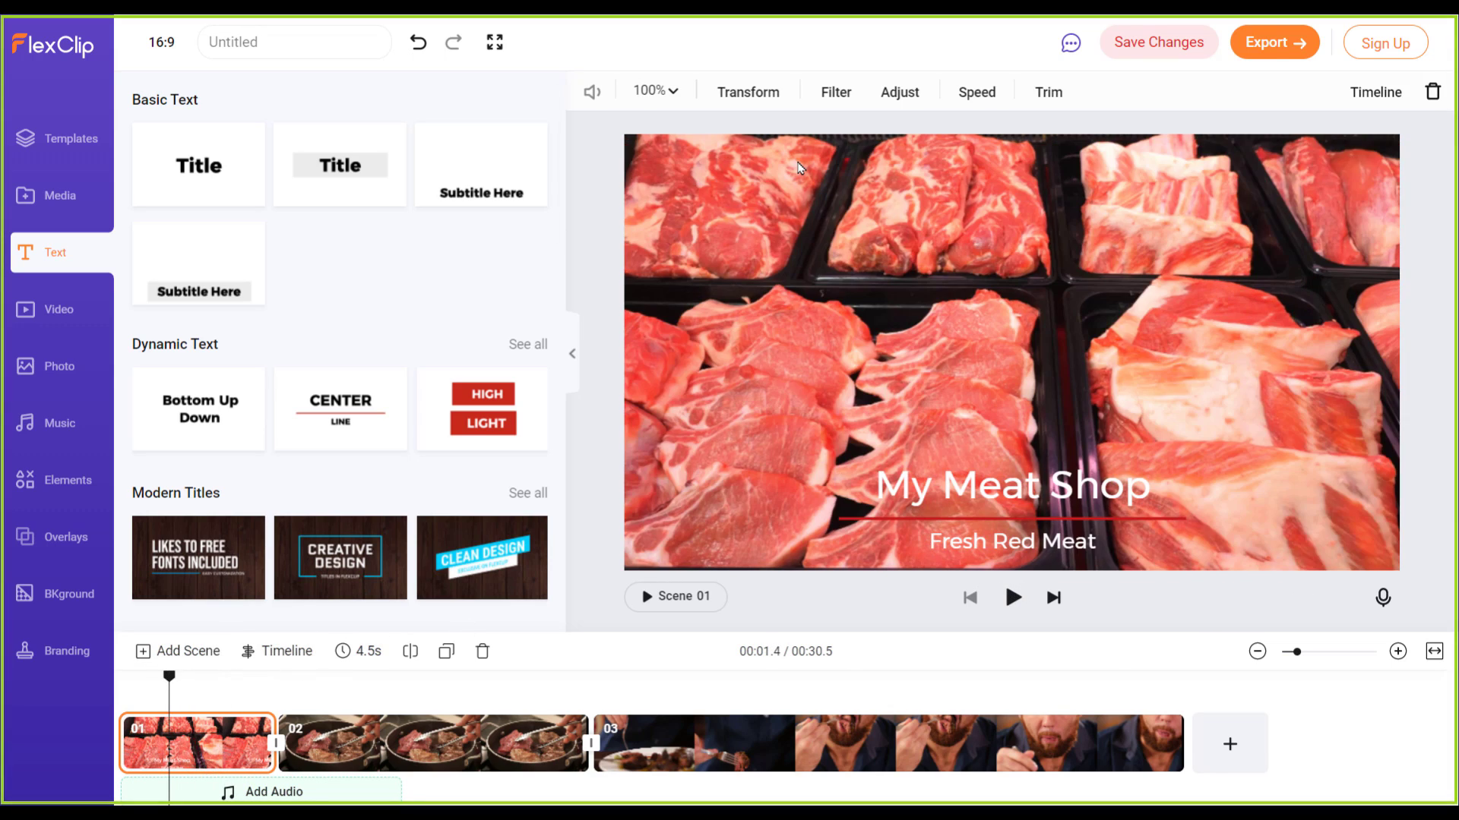
click(1043, 93)
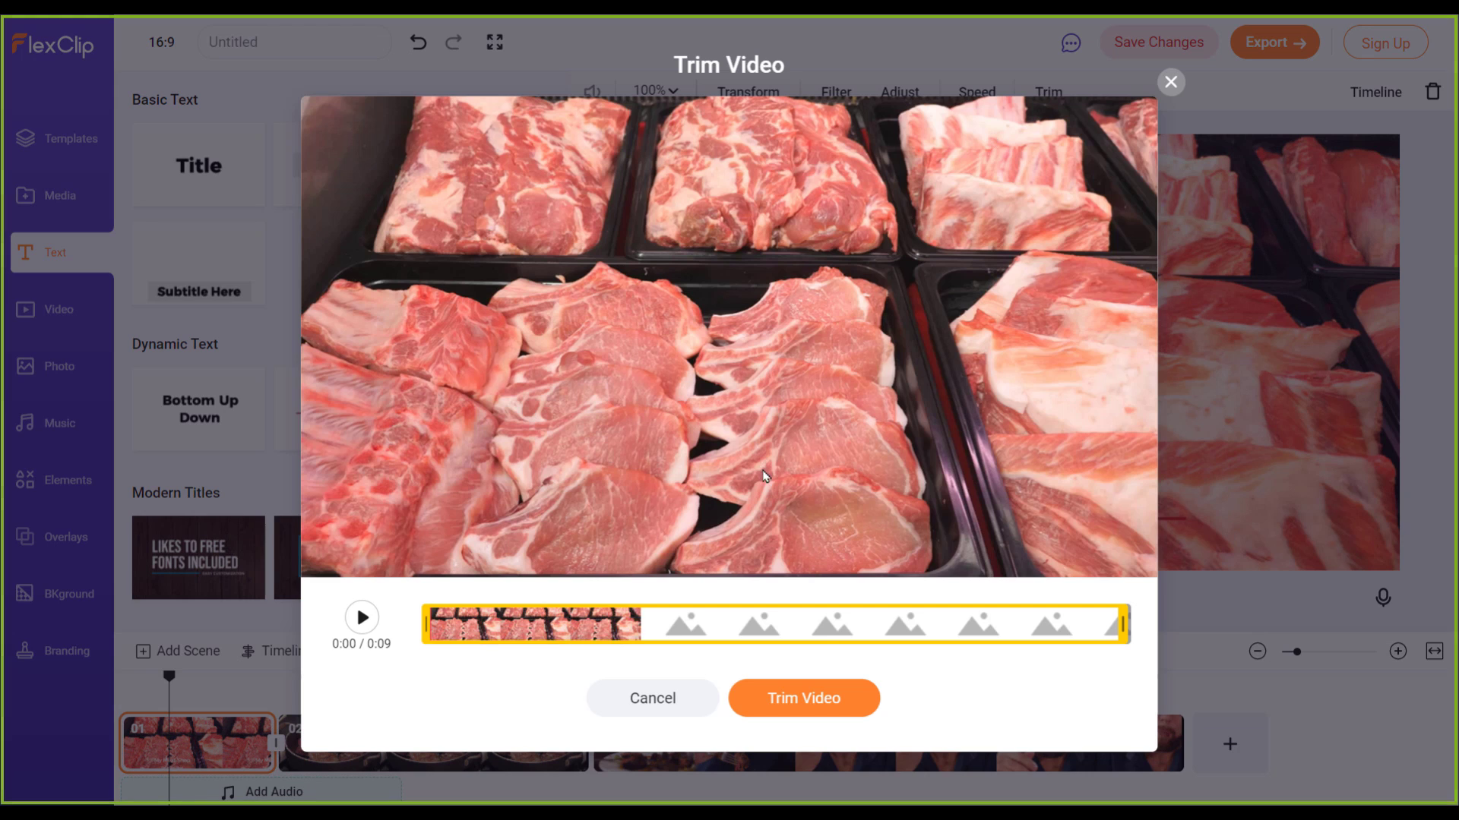
Step: Test trim start and end points, then cancel, keeping scene 01 untrimmed at 4.5 s
drag(427, 624, 566, 636)
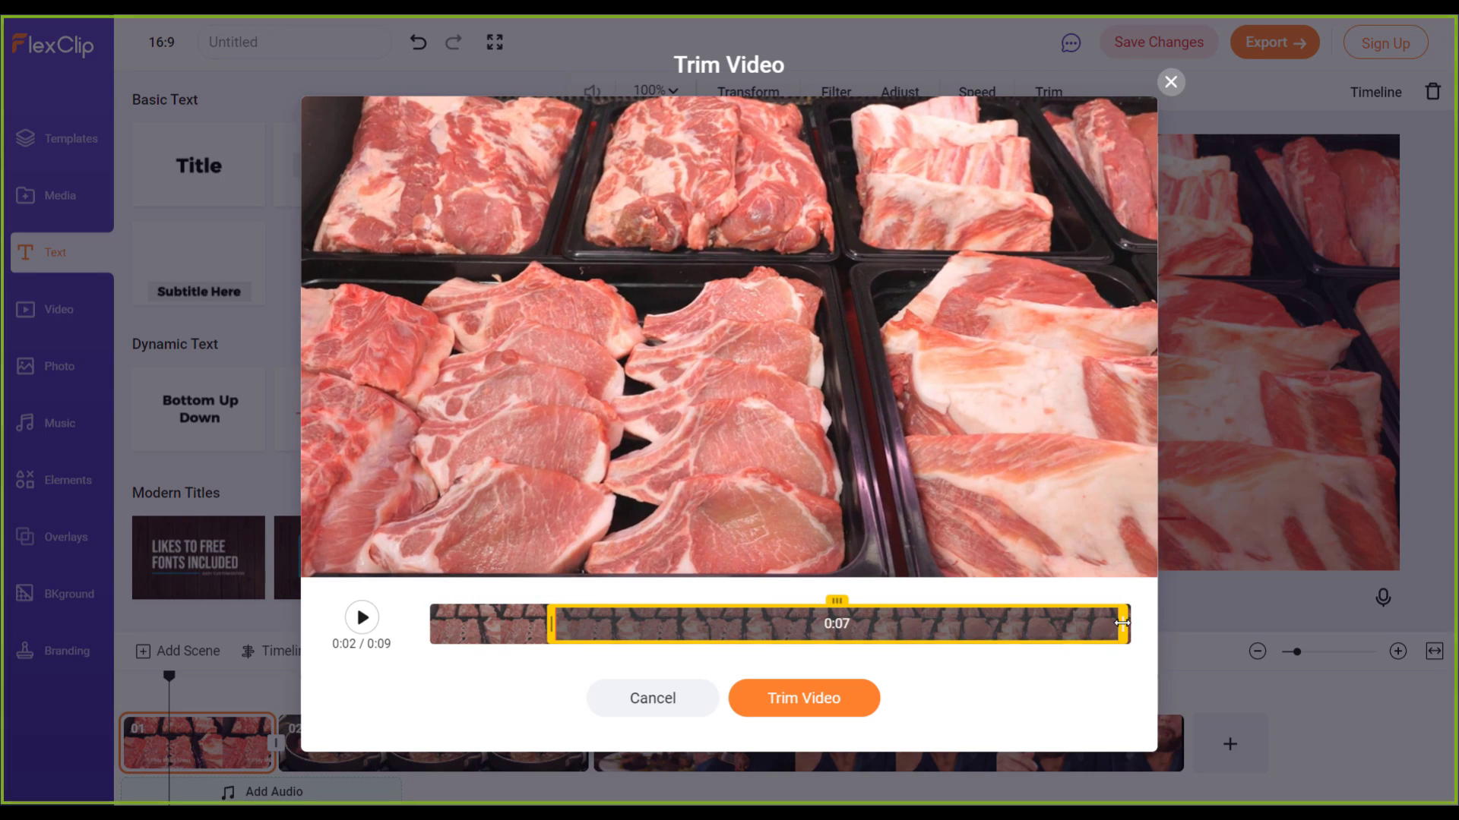
drag(1122, 623, 1001, 623)
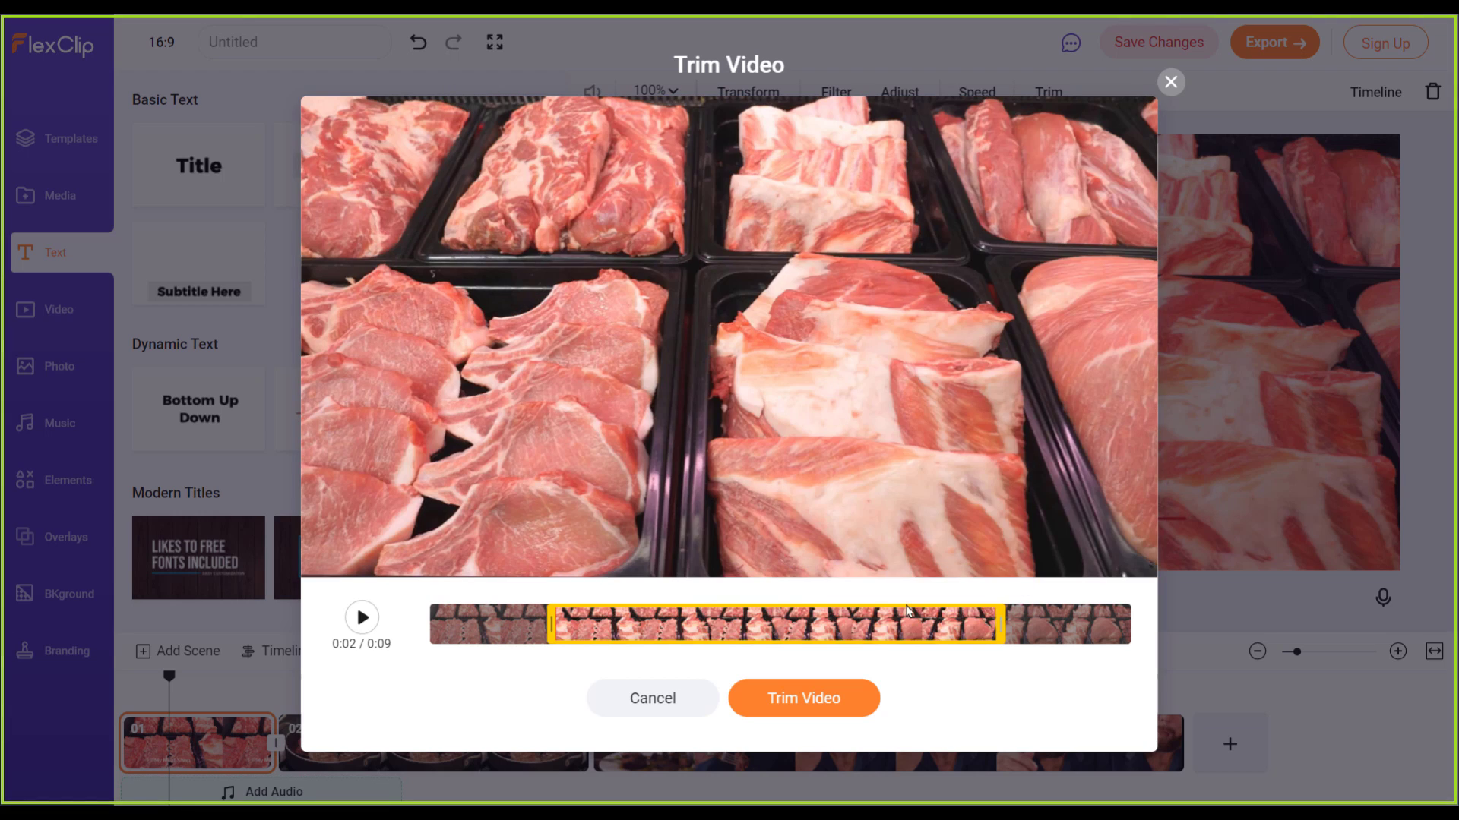
drag(552, 624, 481, 625)
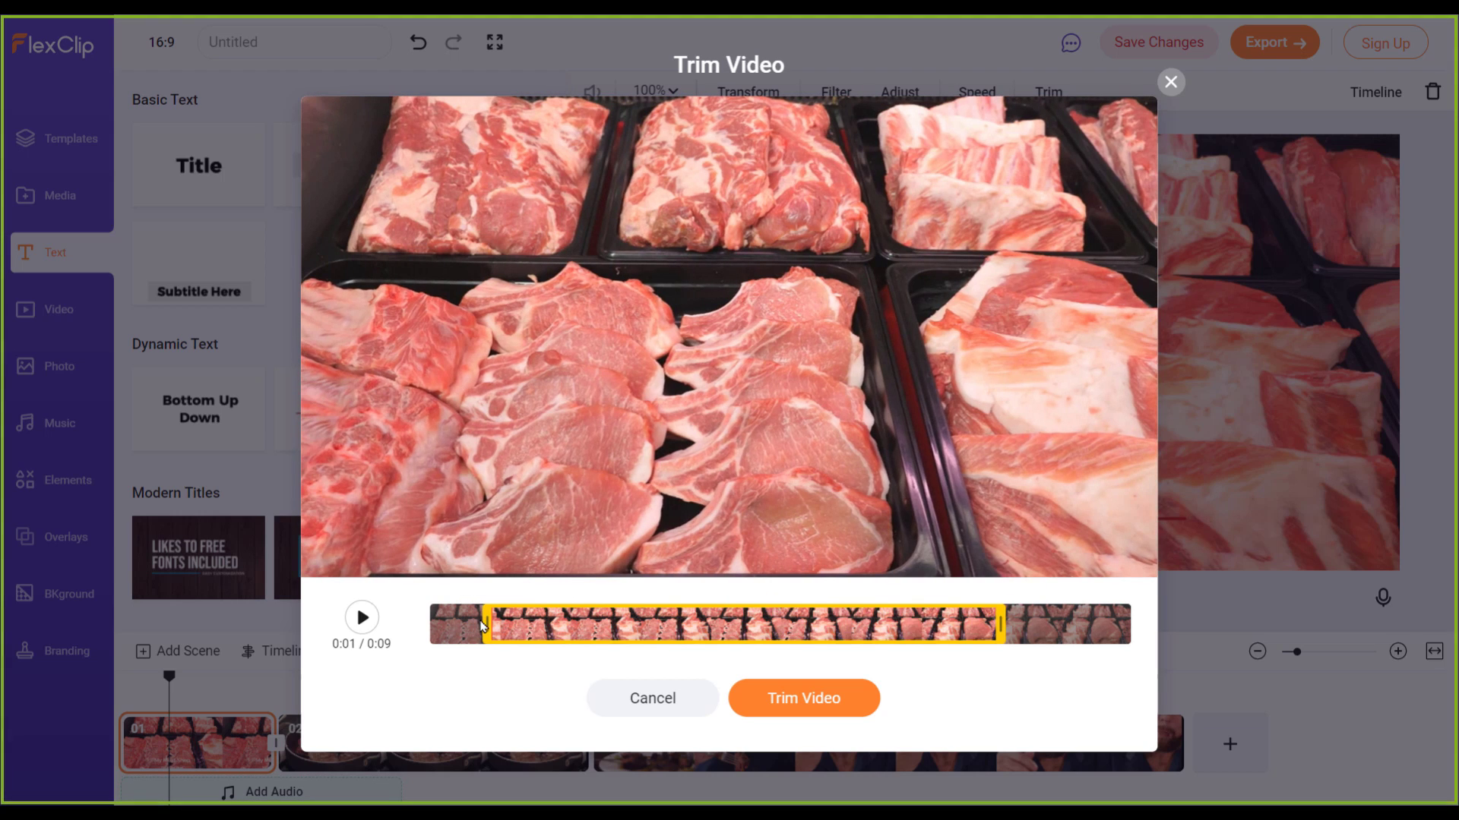
click(655, 699)
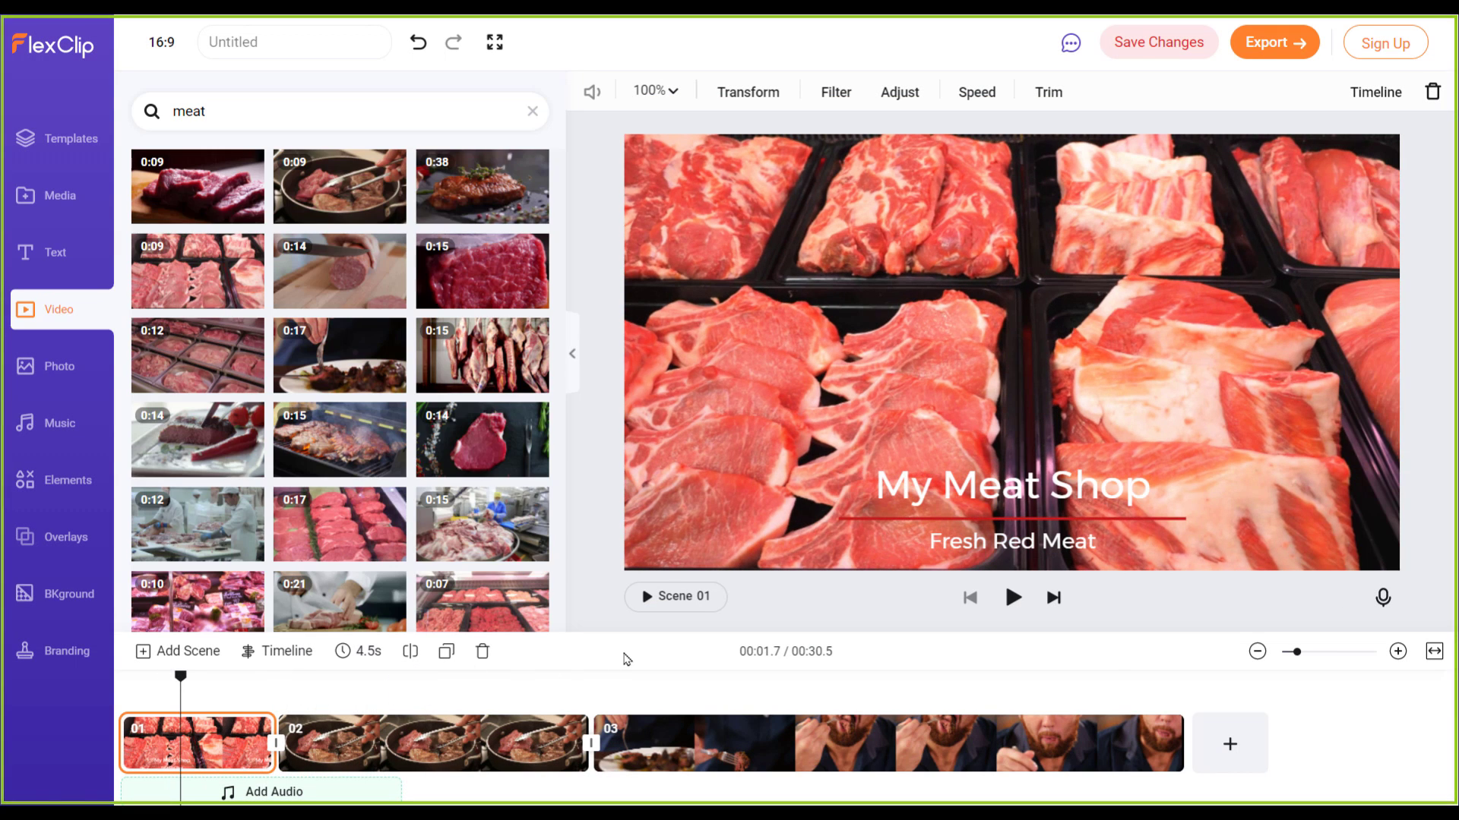
Step: Preview the video, scrub forward, and select scene 02, the frying-pan clip
click(1011, 598)
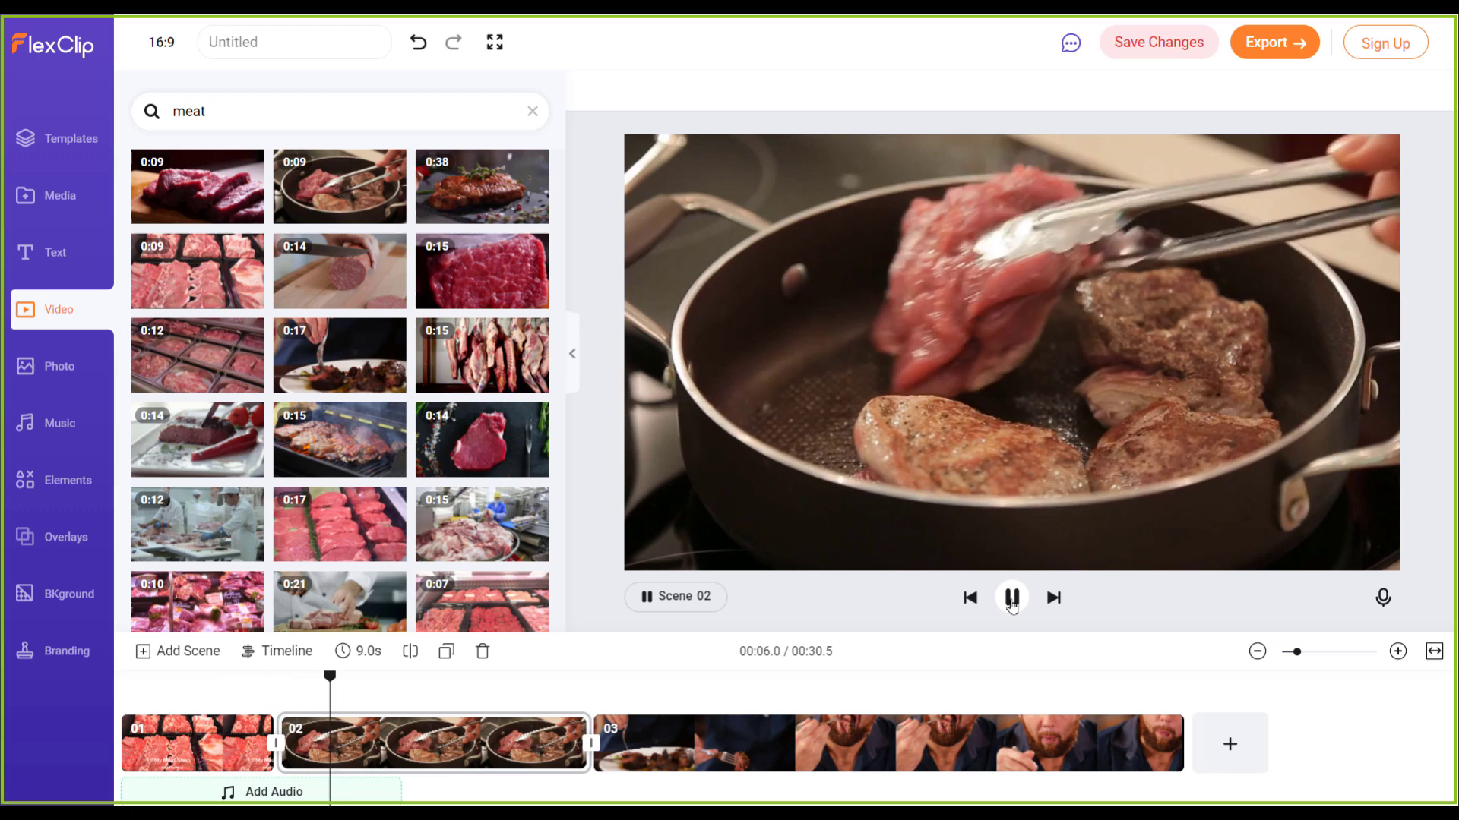
click(1011, 598)
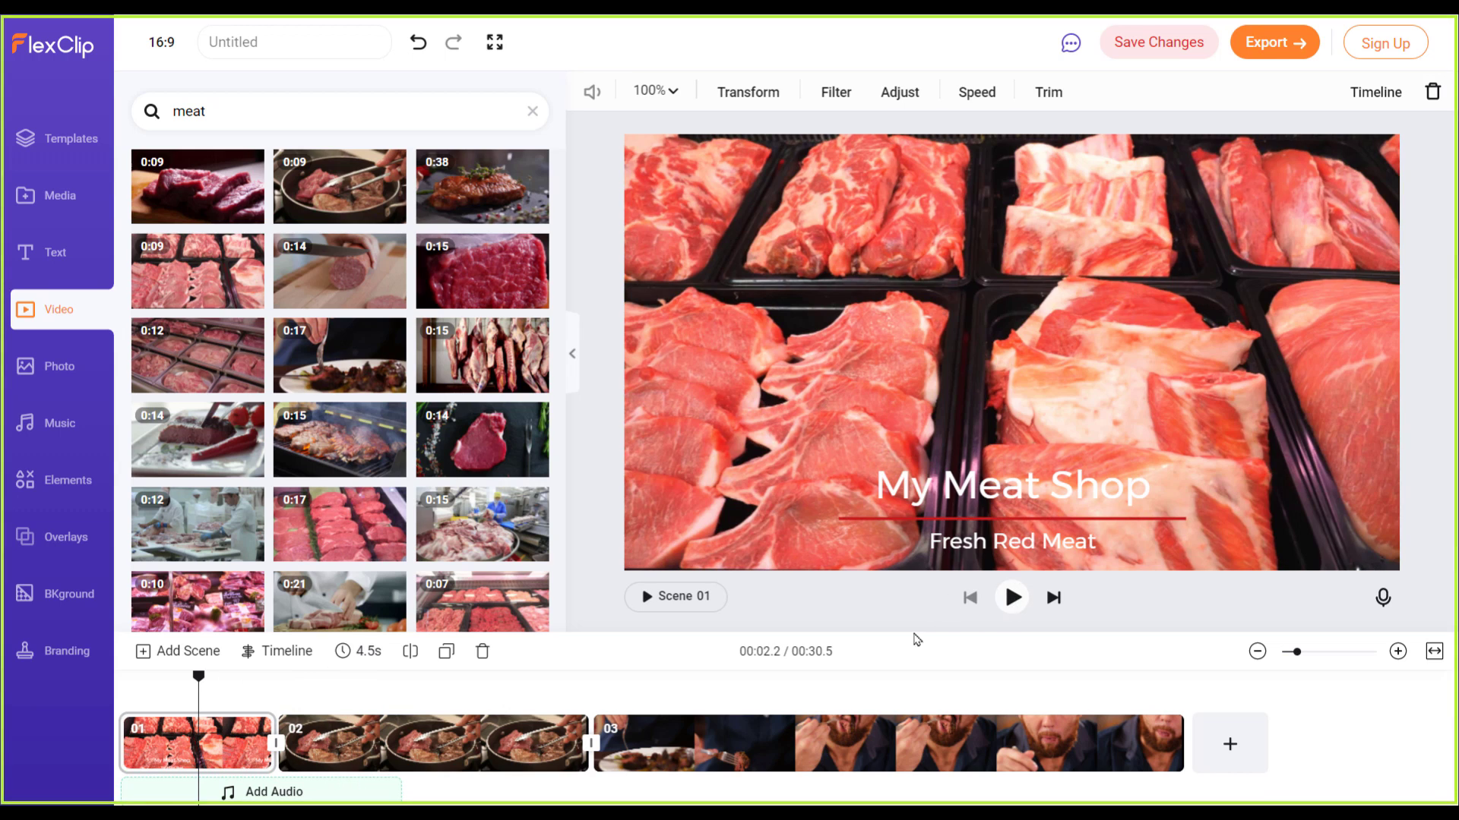
mouse_move(197, 683)
mouse_down()
mouse_move(793, 683)
mouse_move(215, 681)
mouse_up()
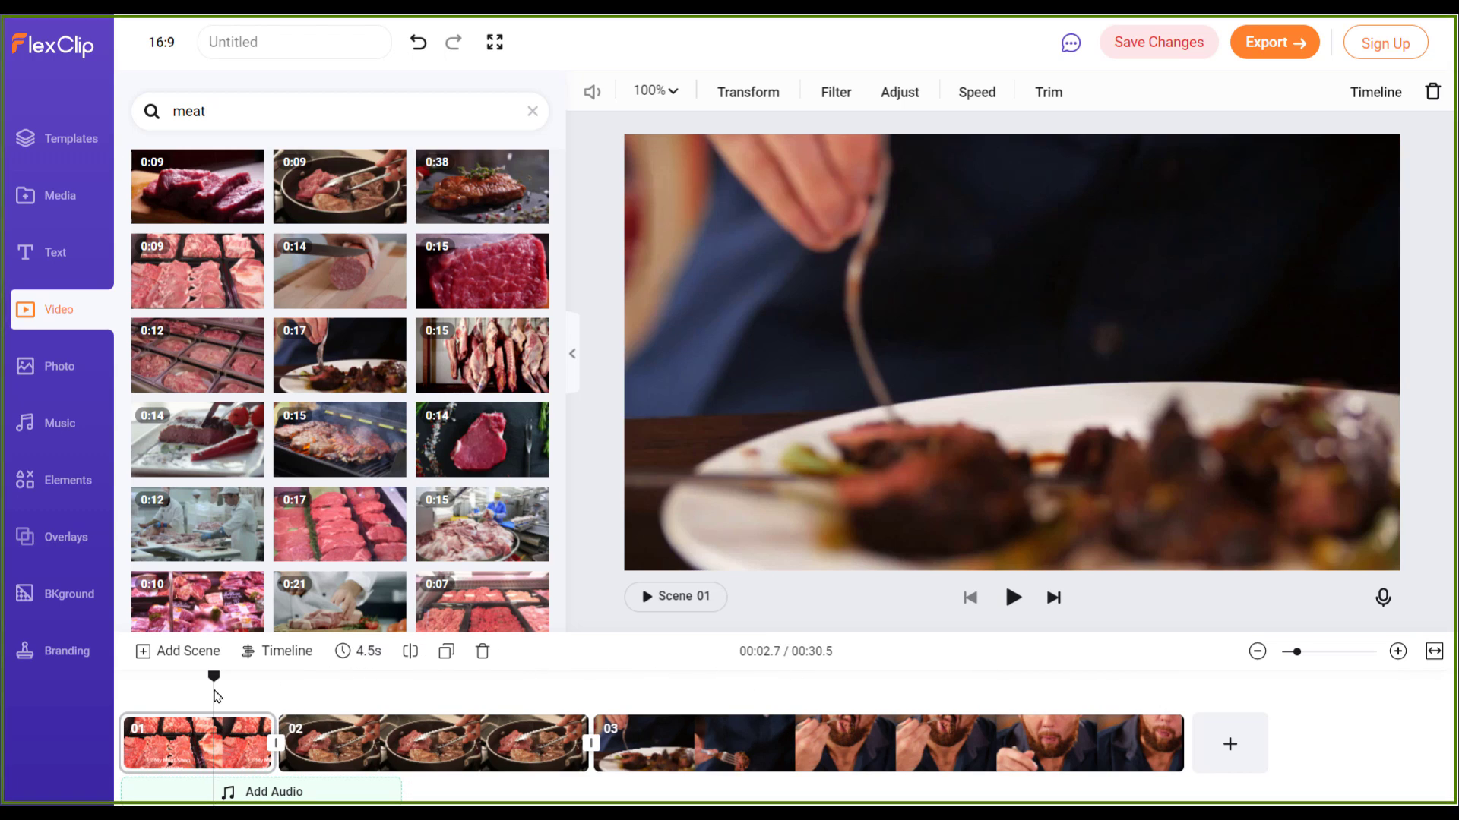
click(424, 682)
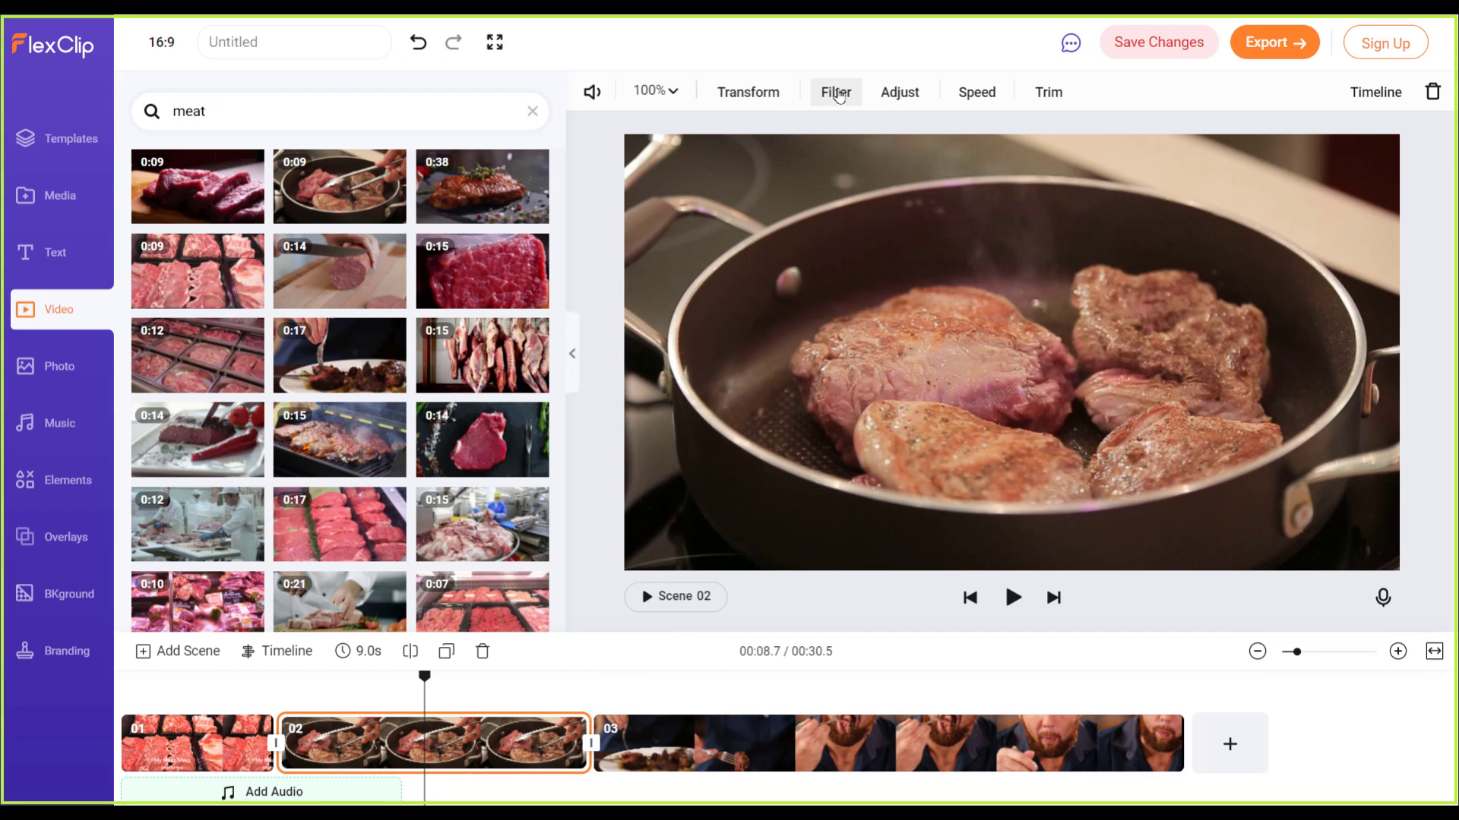
Step: Apply the Scenery filter to scene 02's frying-pan clip and tune its intensity
click(900, 92)
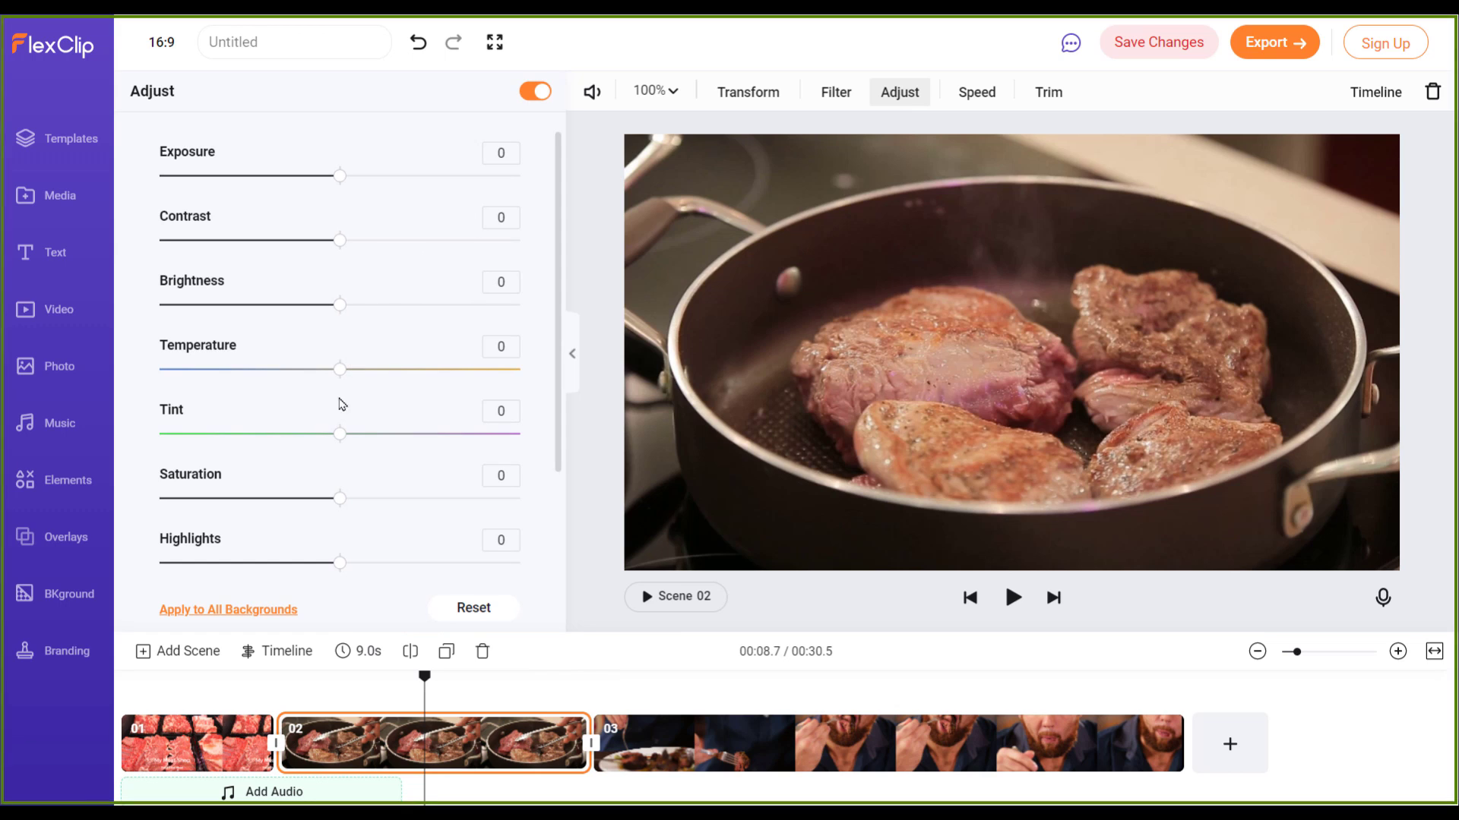
click(836, 92)
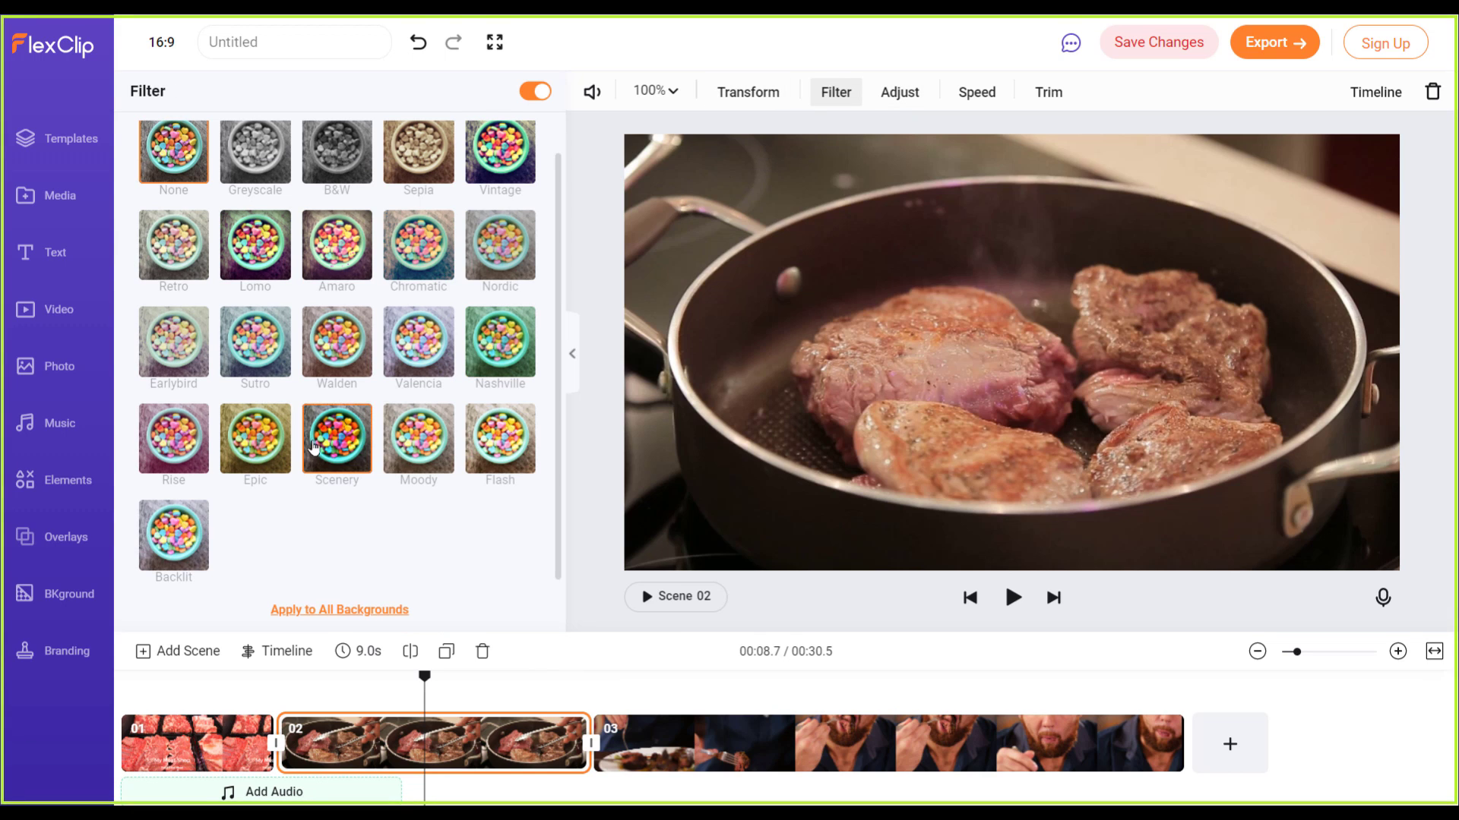
click(313, 446)
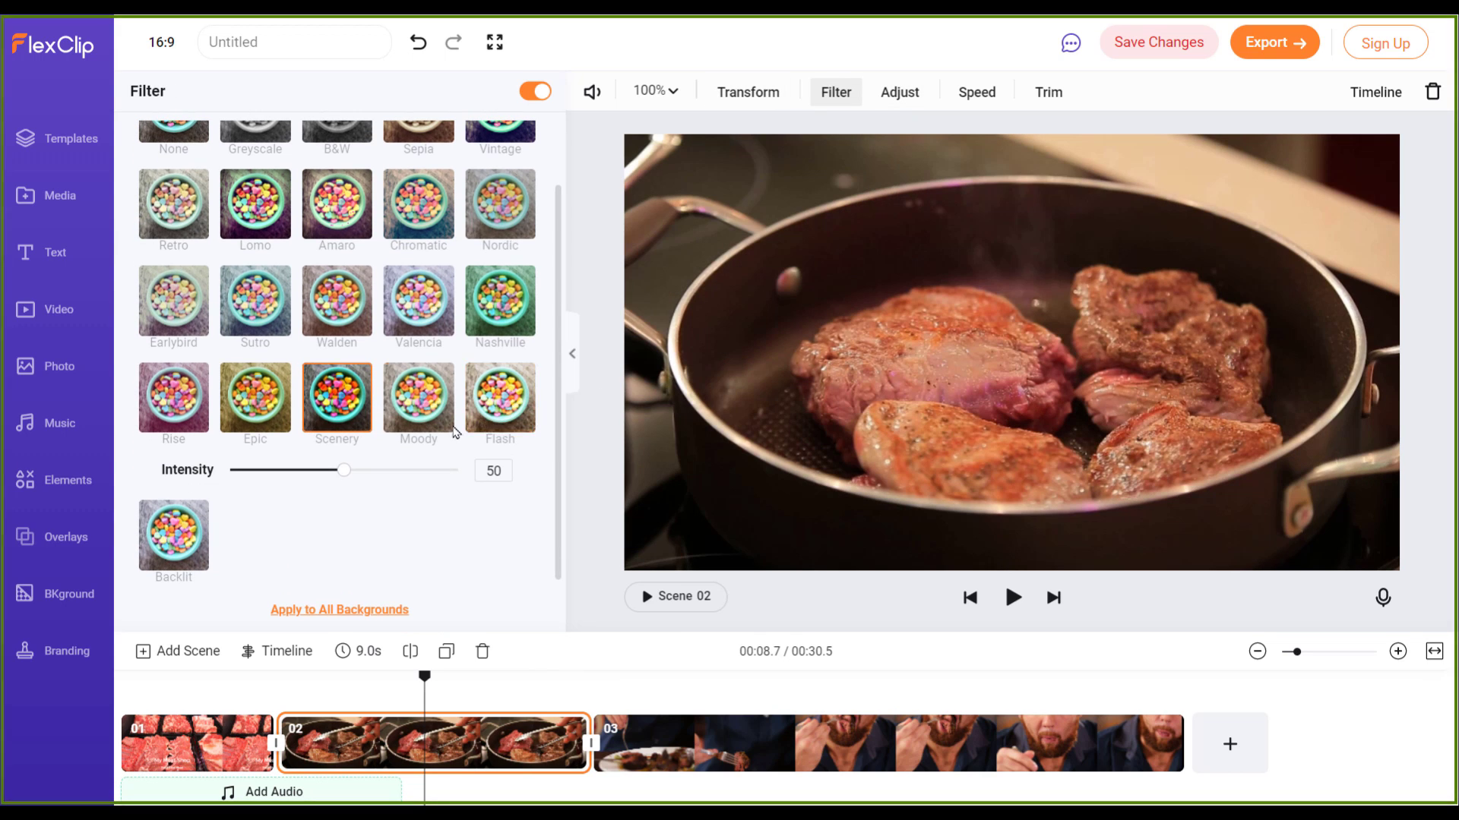
click(387, 471)
drag(415, 477, 394, 476)
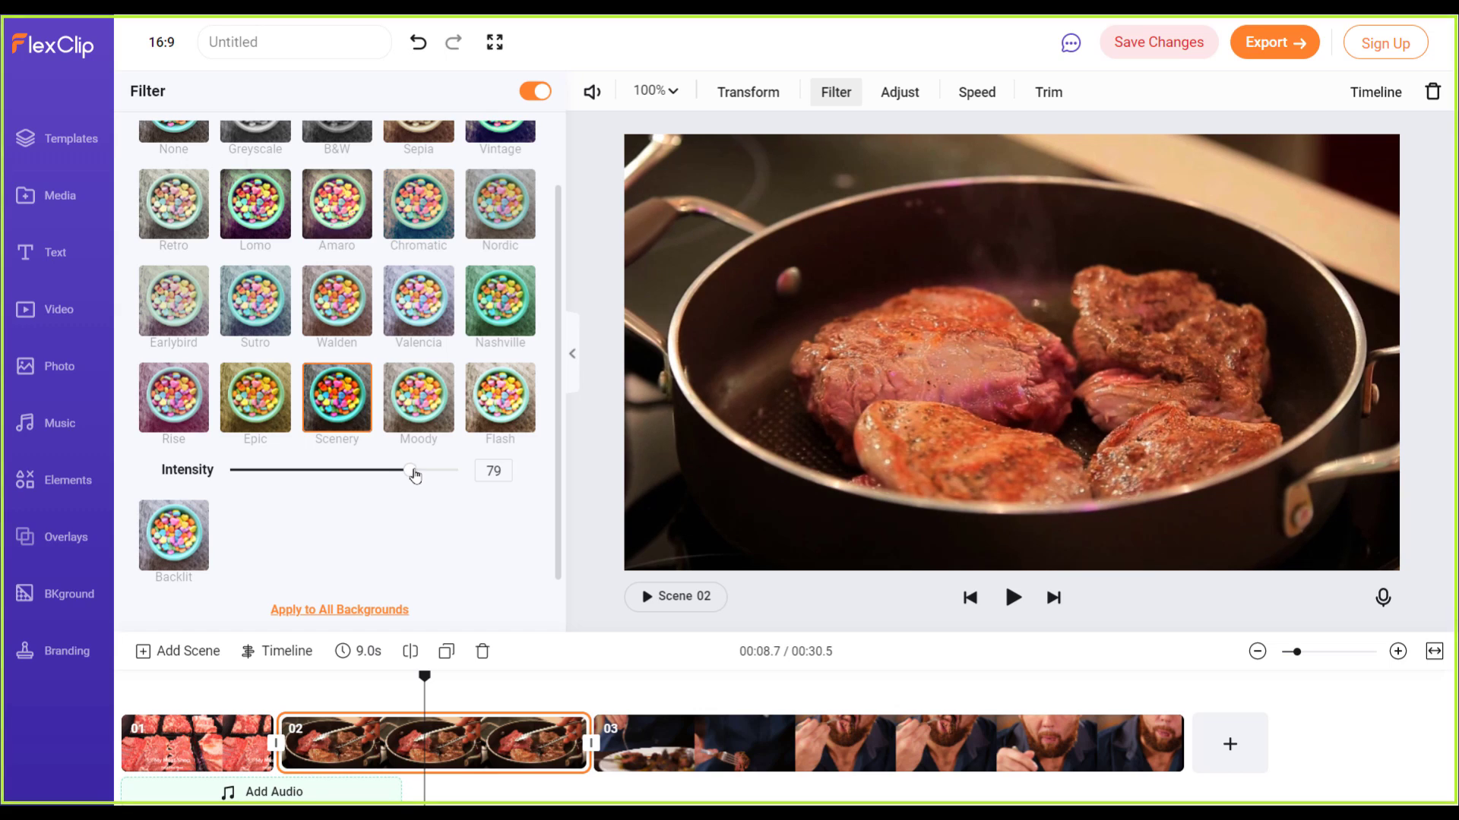
click(415, 476)
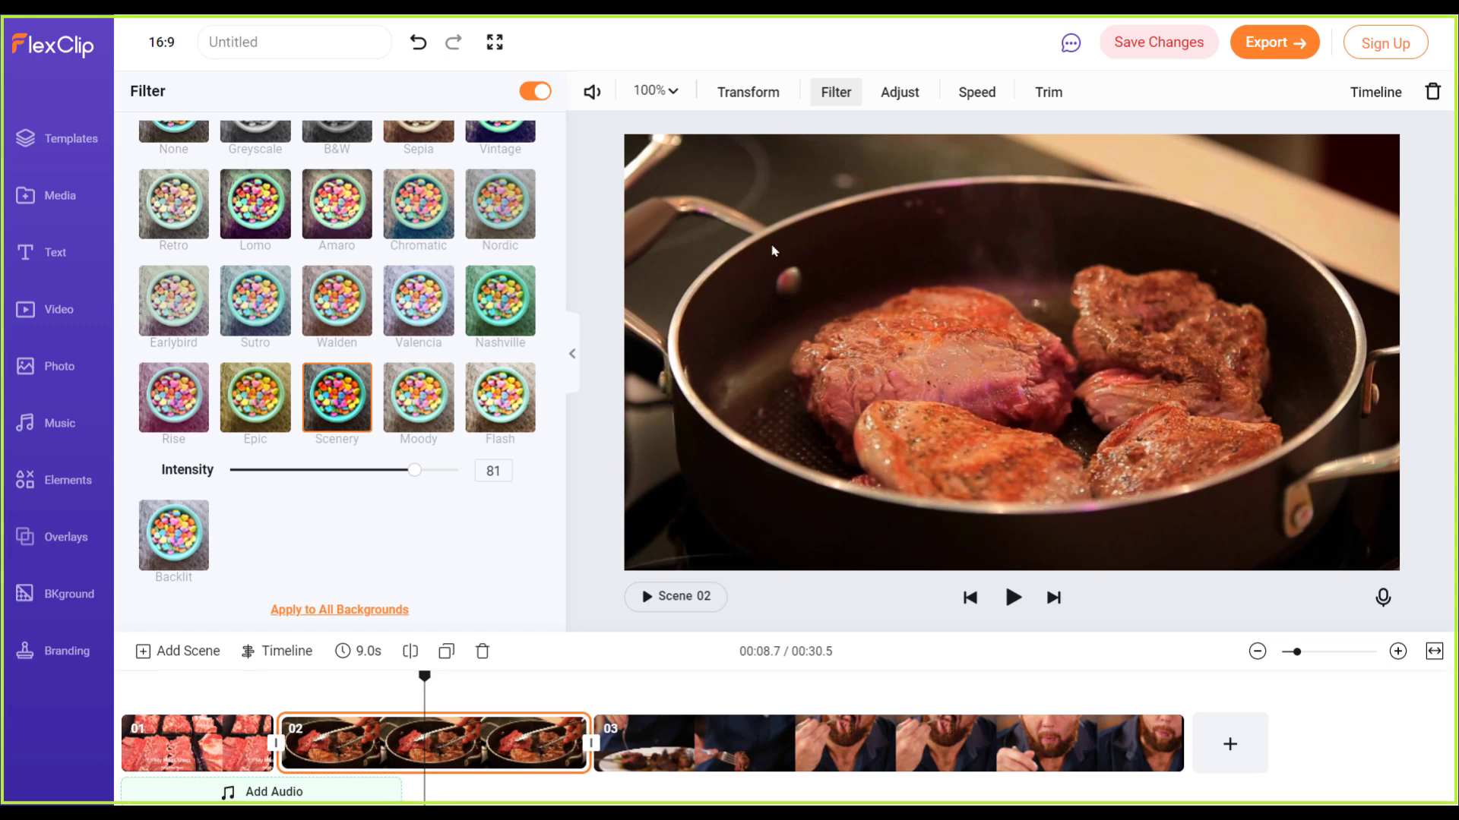
click(393, 472)
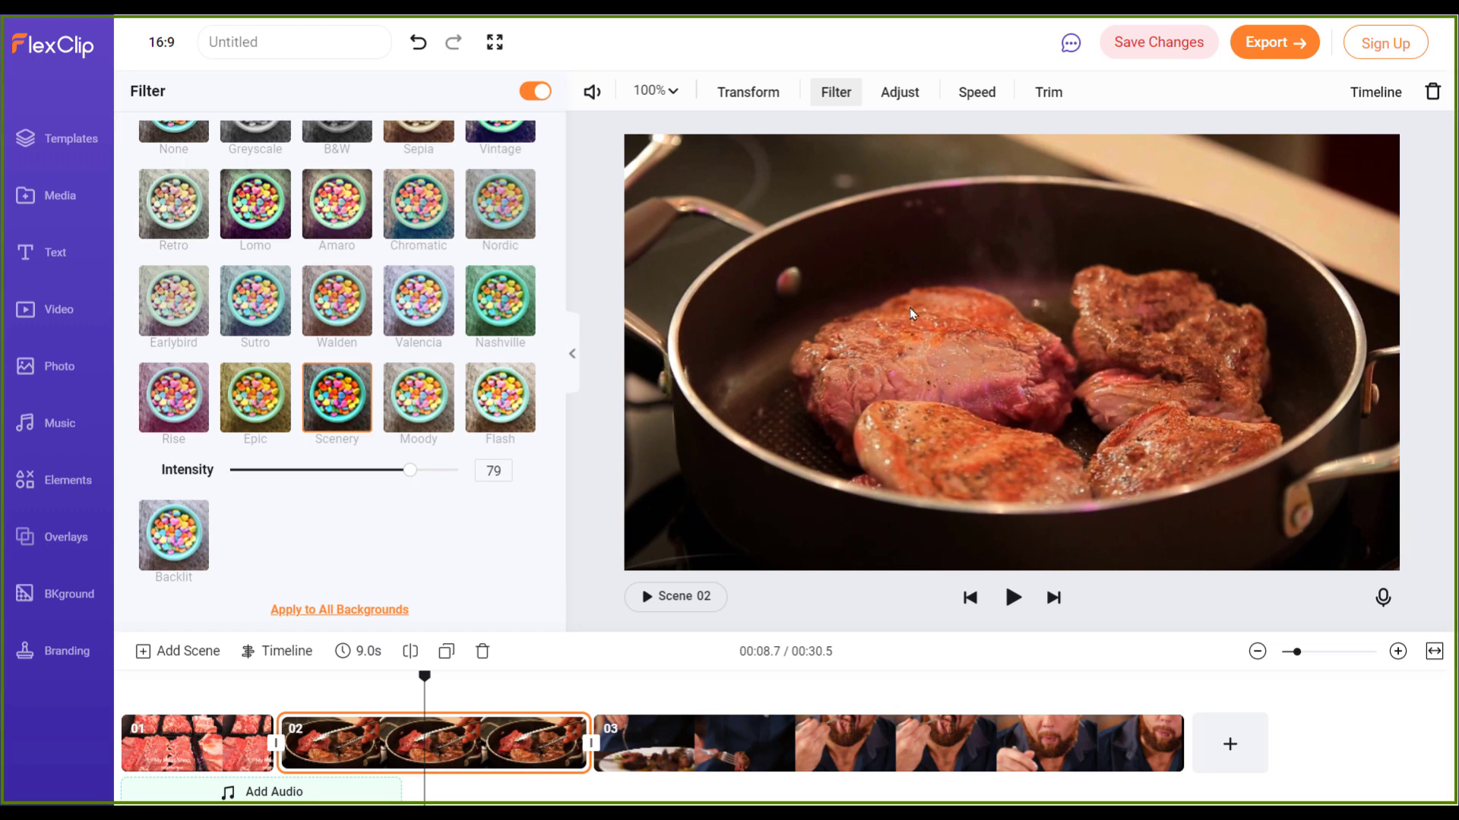
Step: Set scene 02's playback speed to 2x, cutting it to 4.5 s
click(899, 94)
click(968, 94)
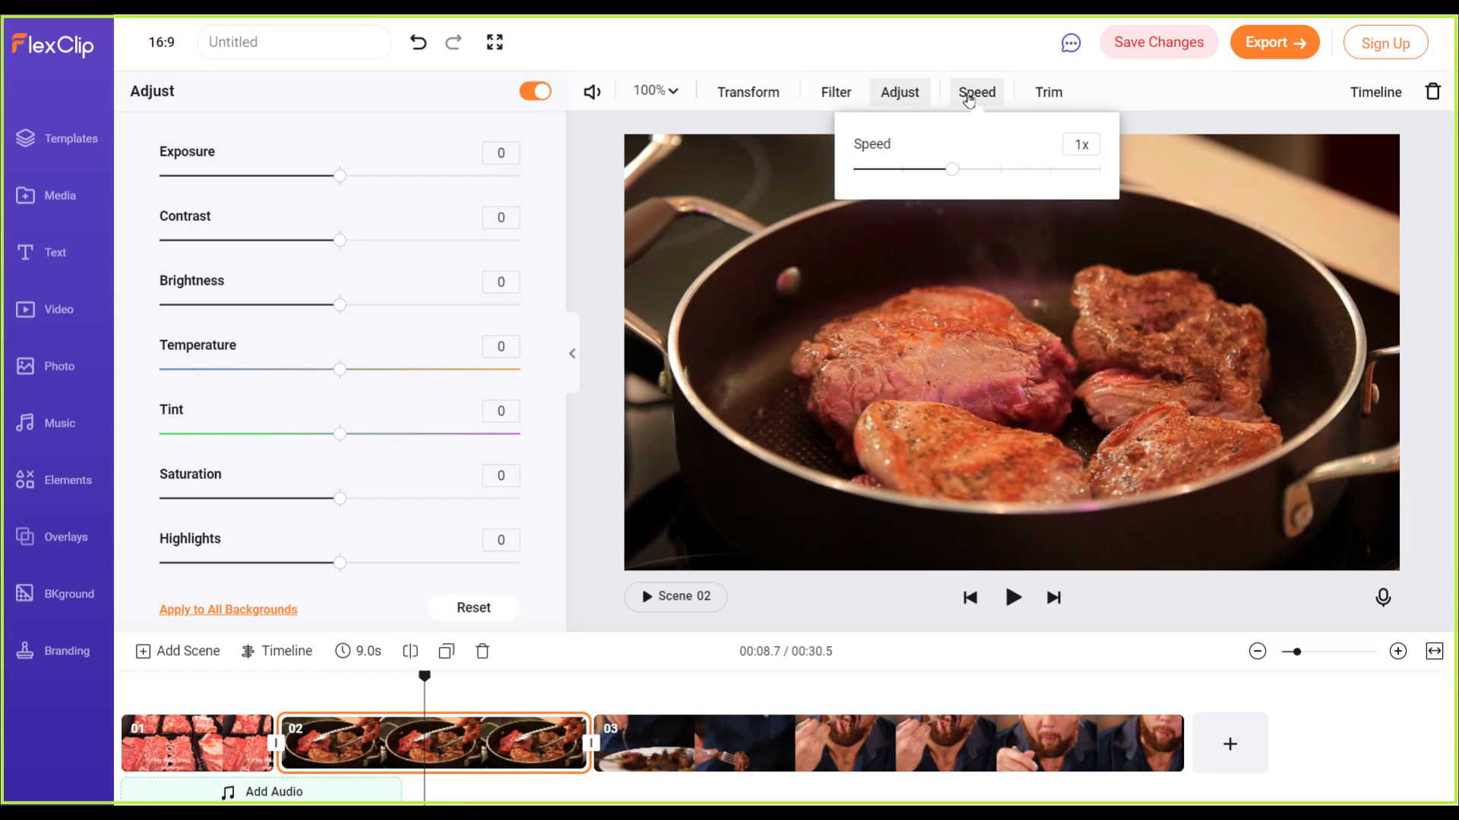
drag(955, 176, 1003, 180)
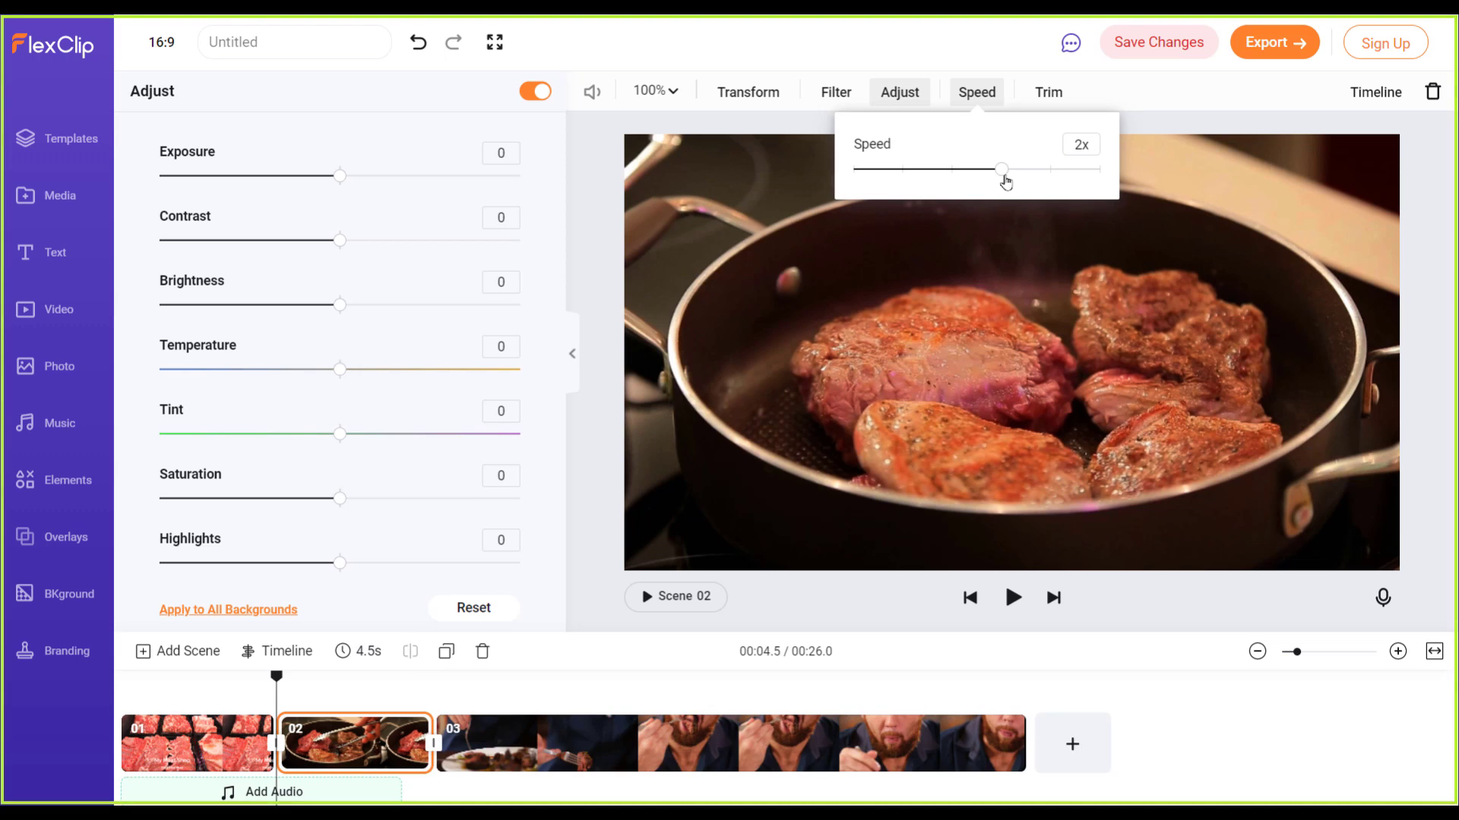
click(434, 679)
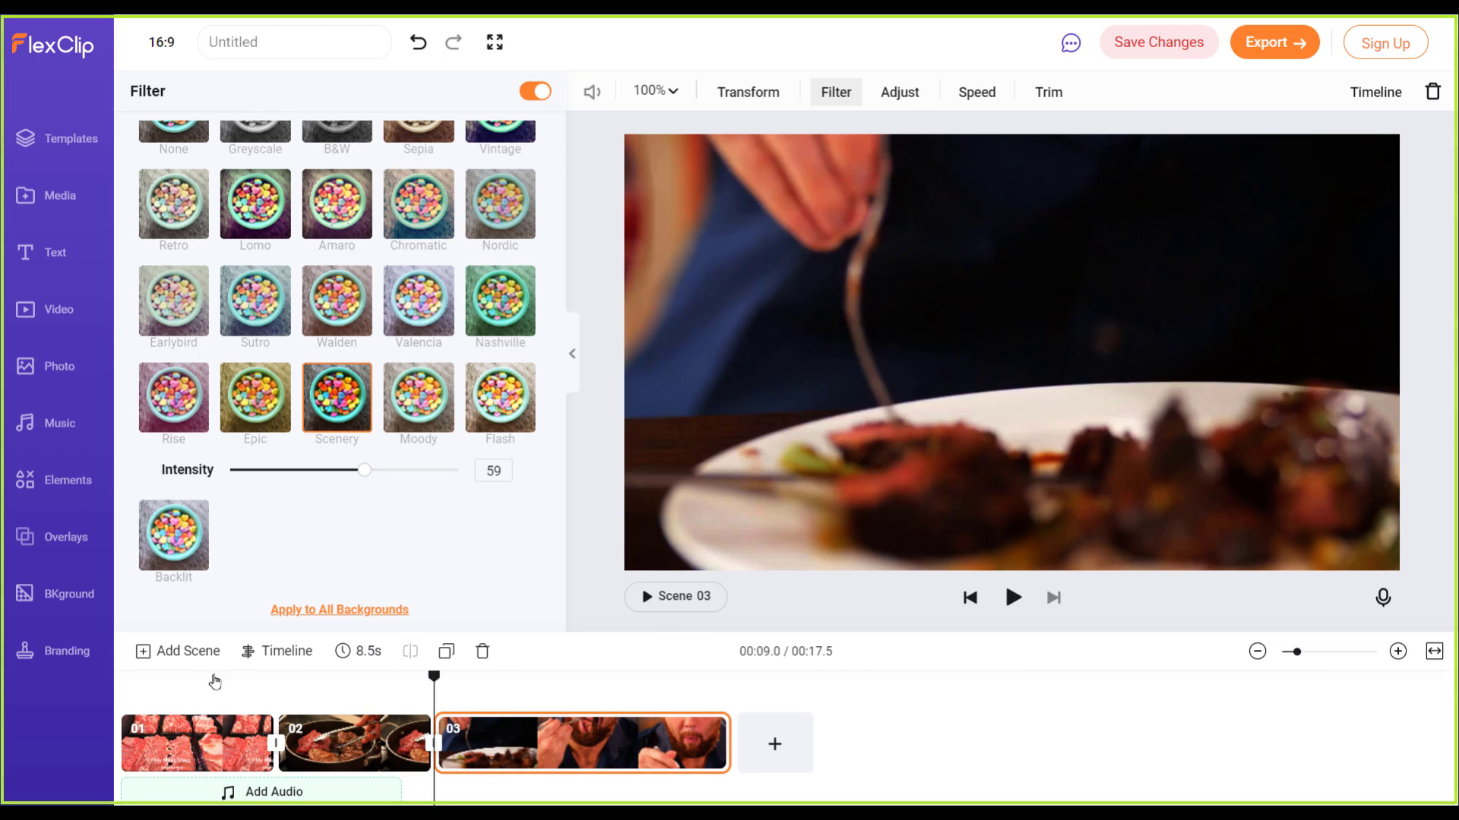
Step: Play the video from the start and scrub the playhead near the end of scene 03
click(215, 730)
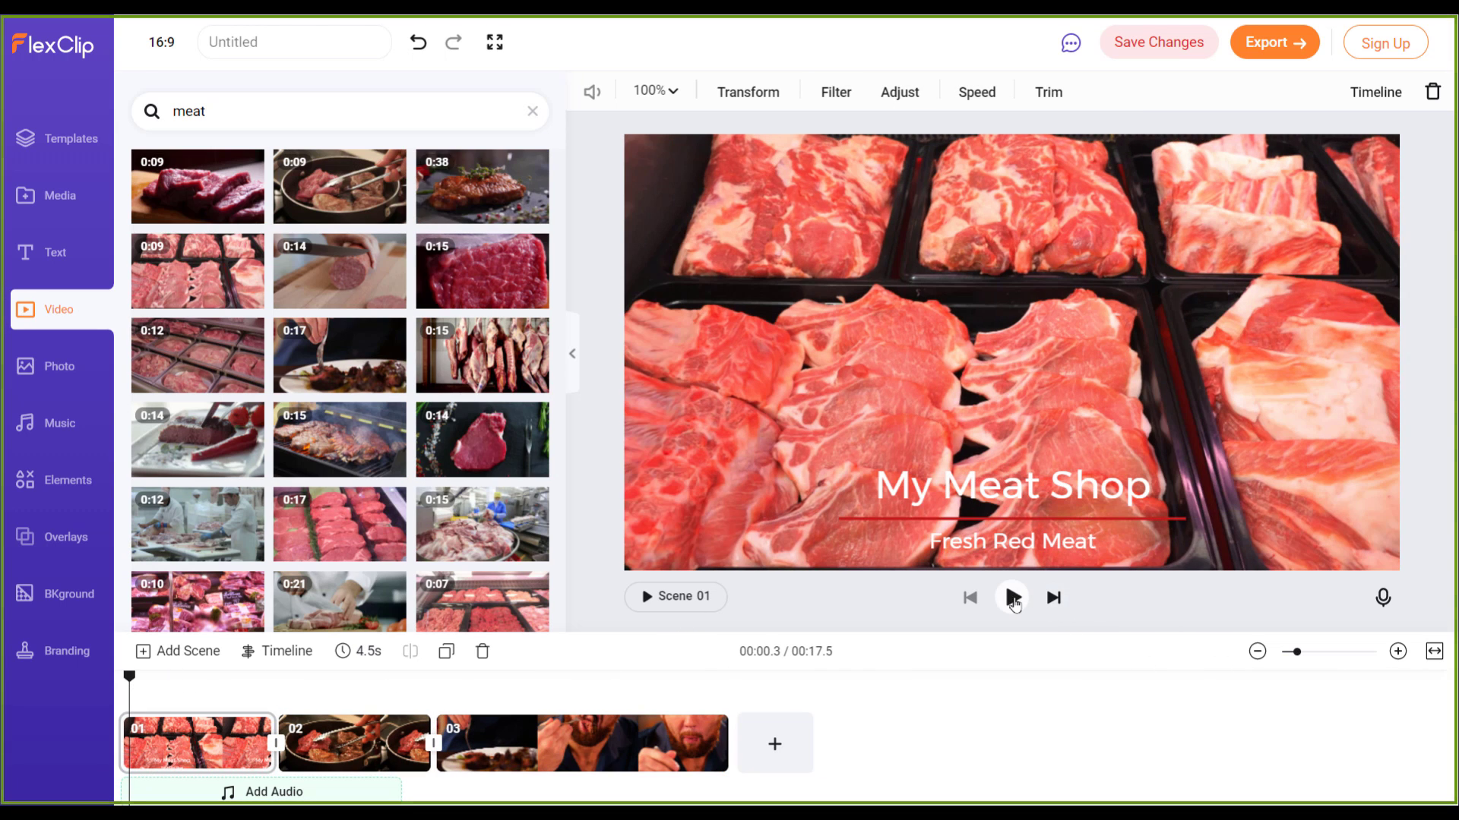
click(1013, 597)
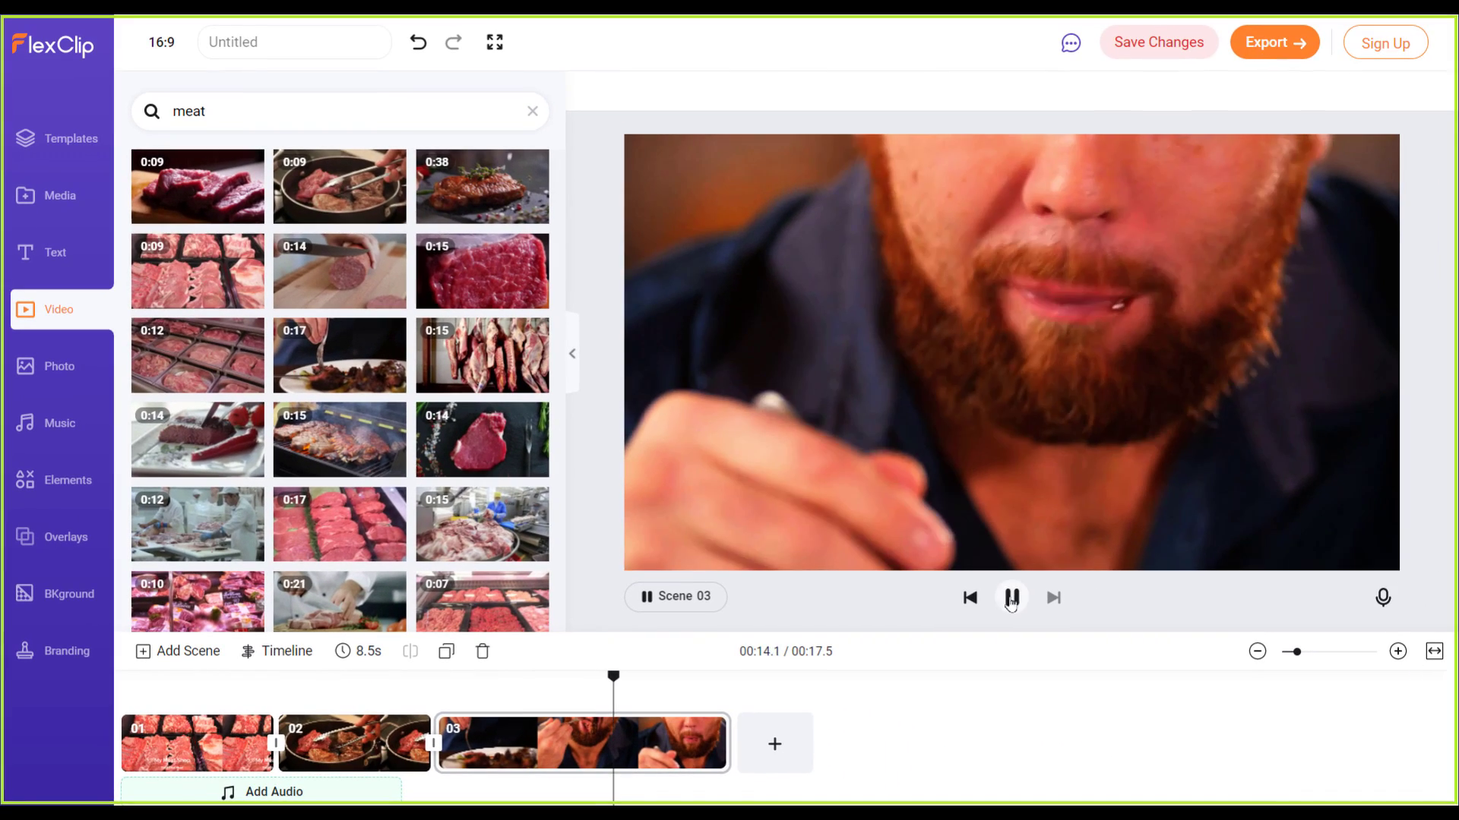
mouse_move(599, 609)
mouse_down()
mouse_move(694, 605)
mouse_move(619, 619)
mouse_up()
drag(626, 682, 636, 680)
Step: Split scene 03 at the playhead and delete its 2.7 s tail, leaving 5.7 s
click(650, 737)
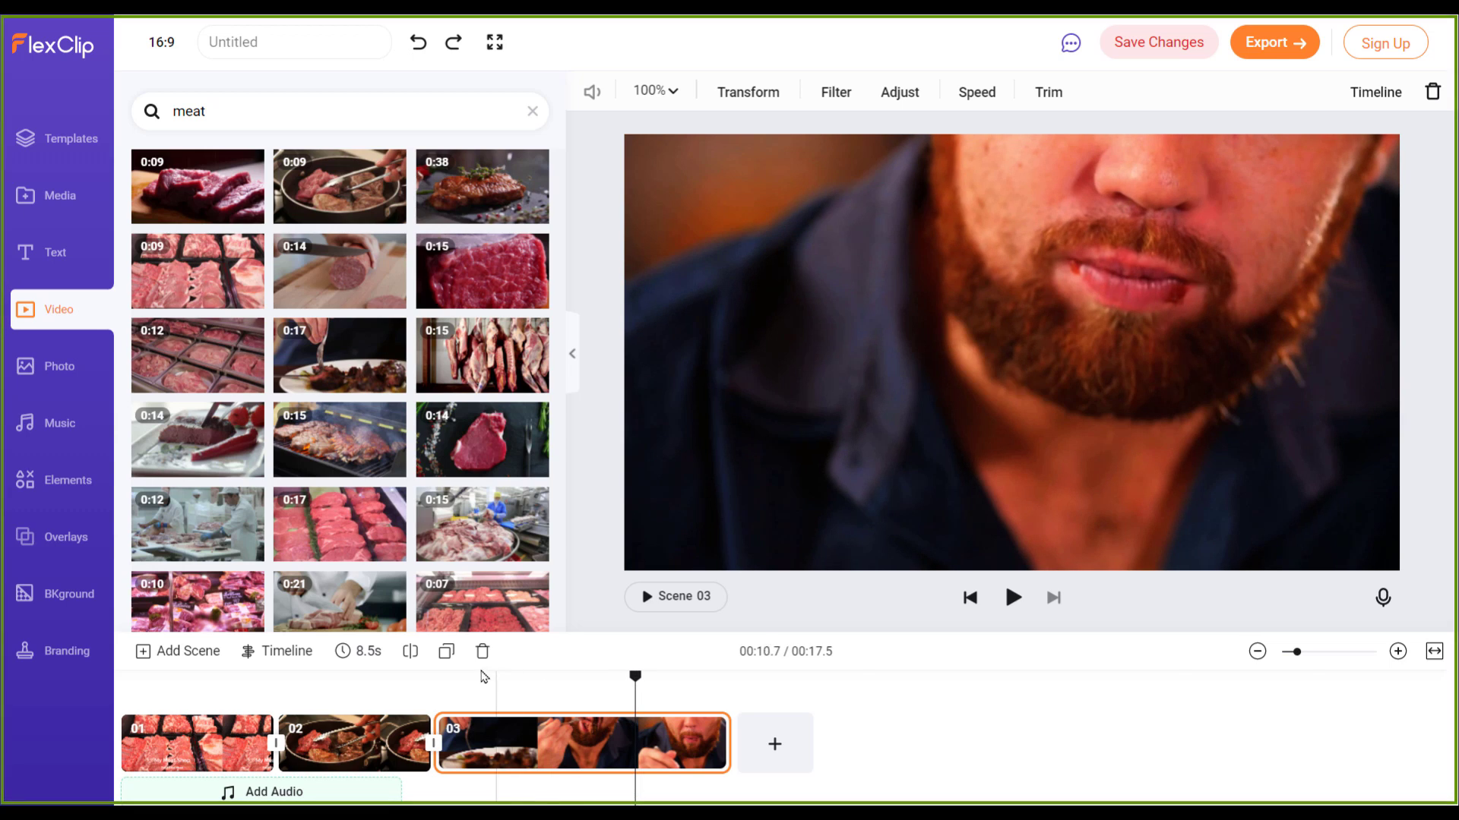
click(410, 651)
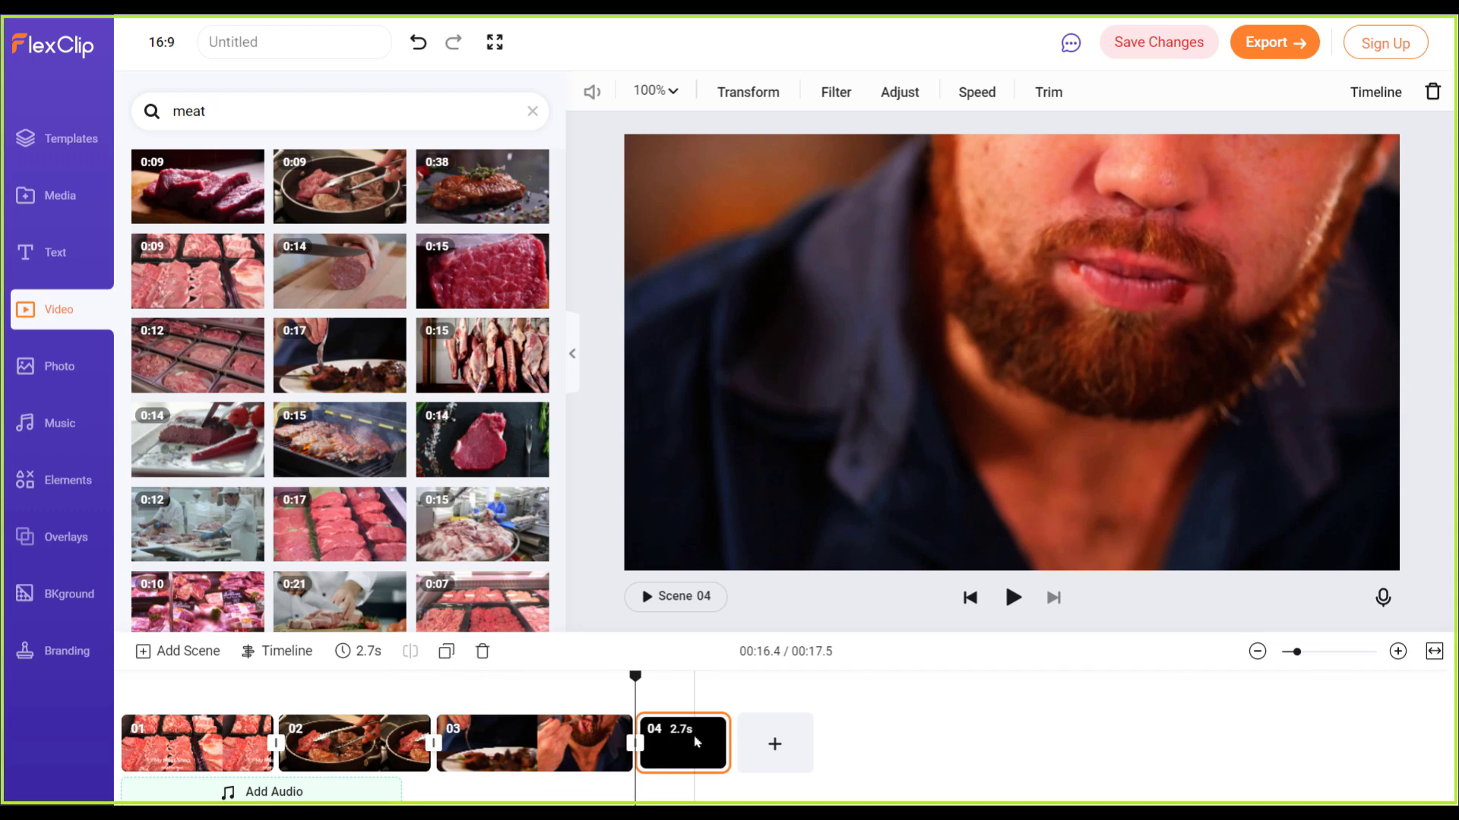
click(481, 653)
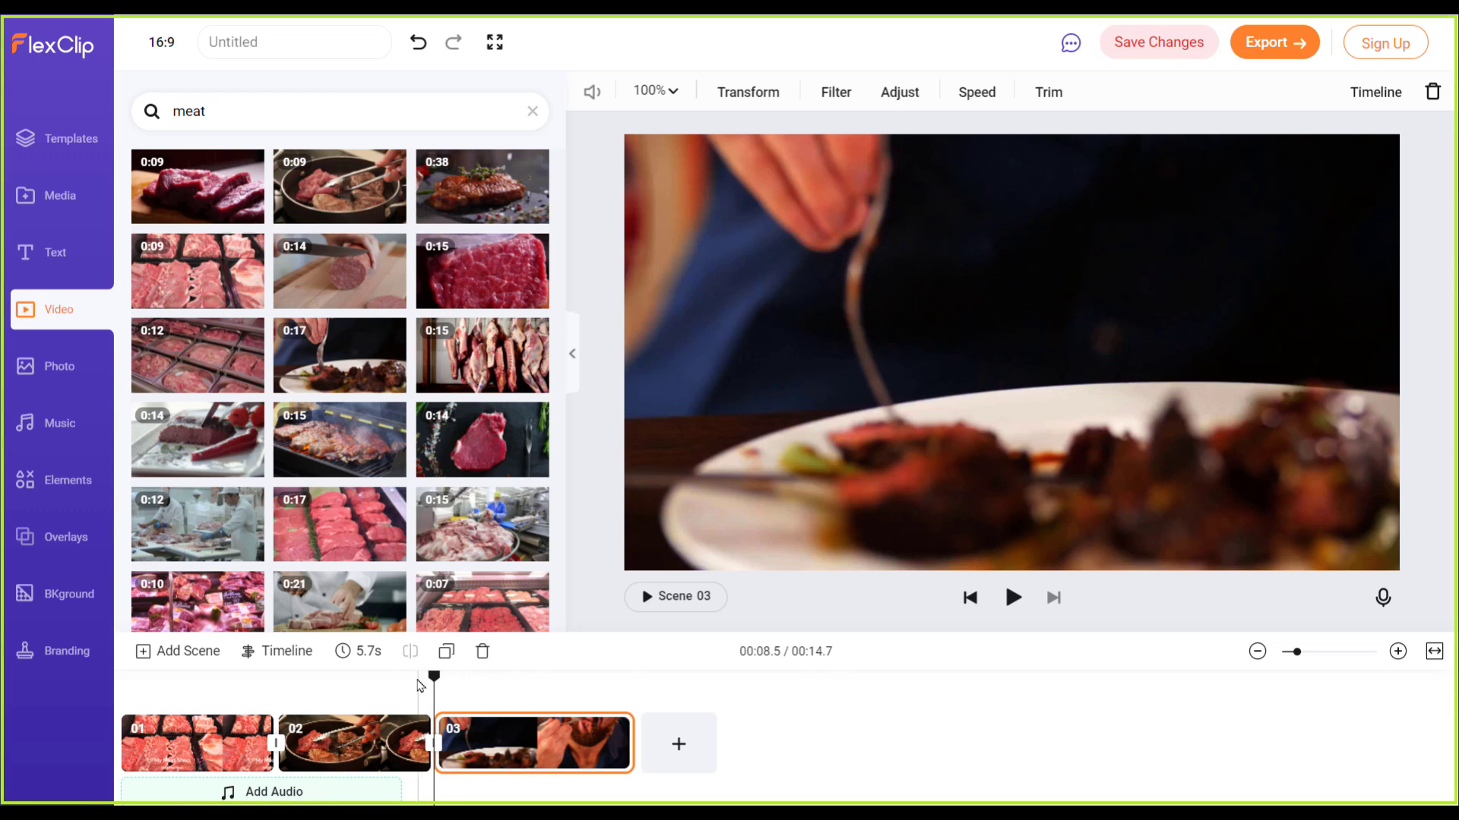
click(377, 693)
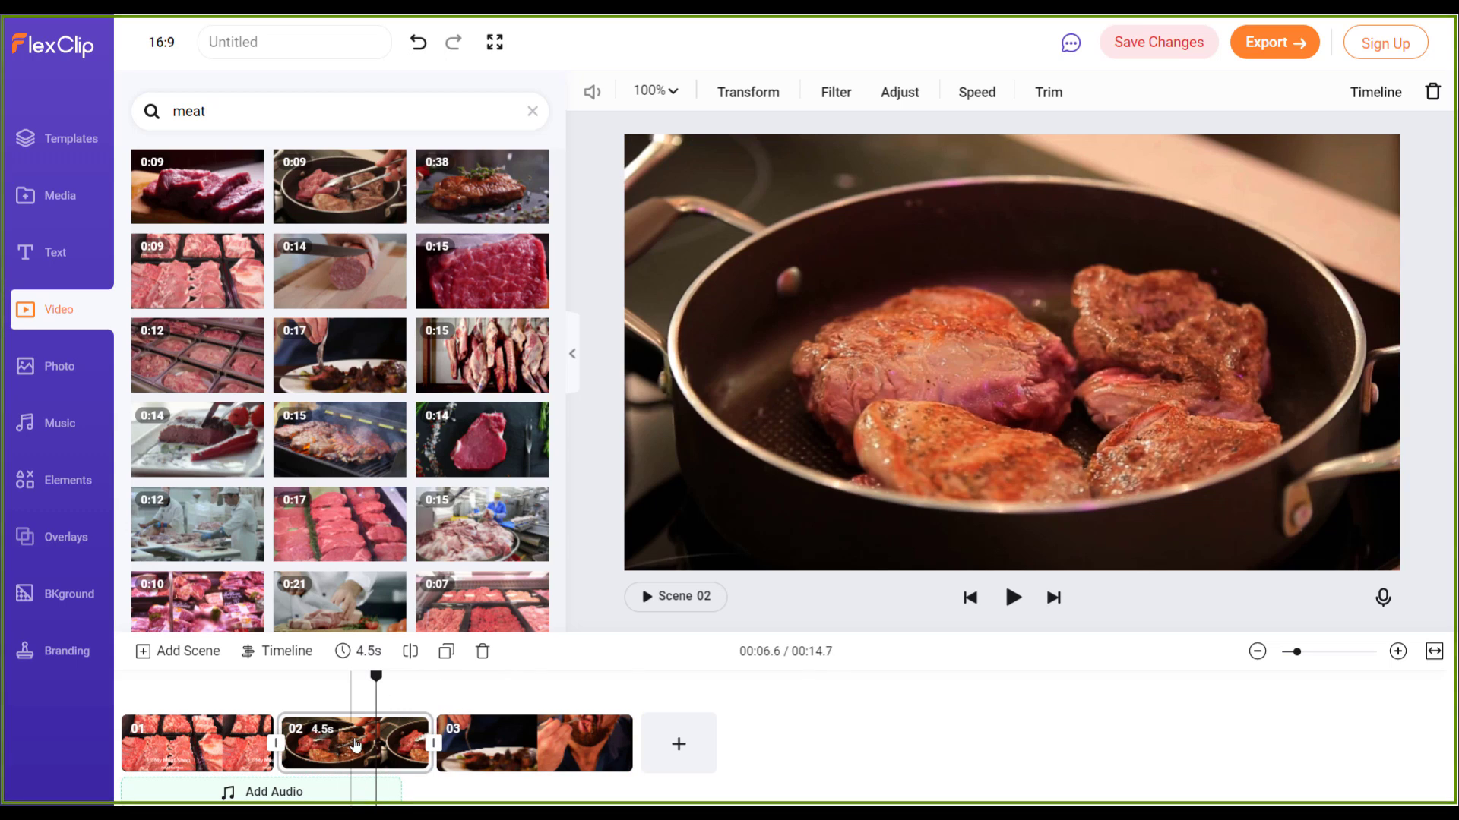
click(362, 748)
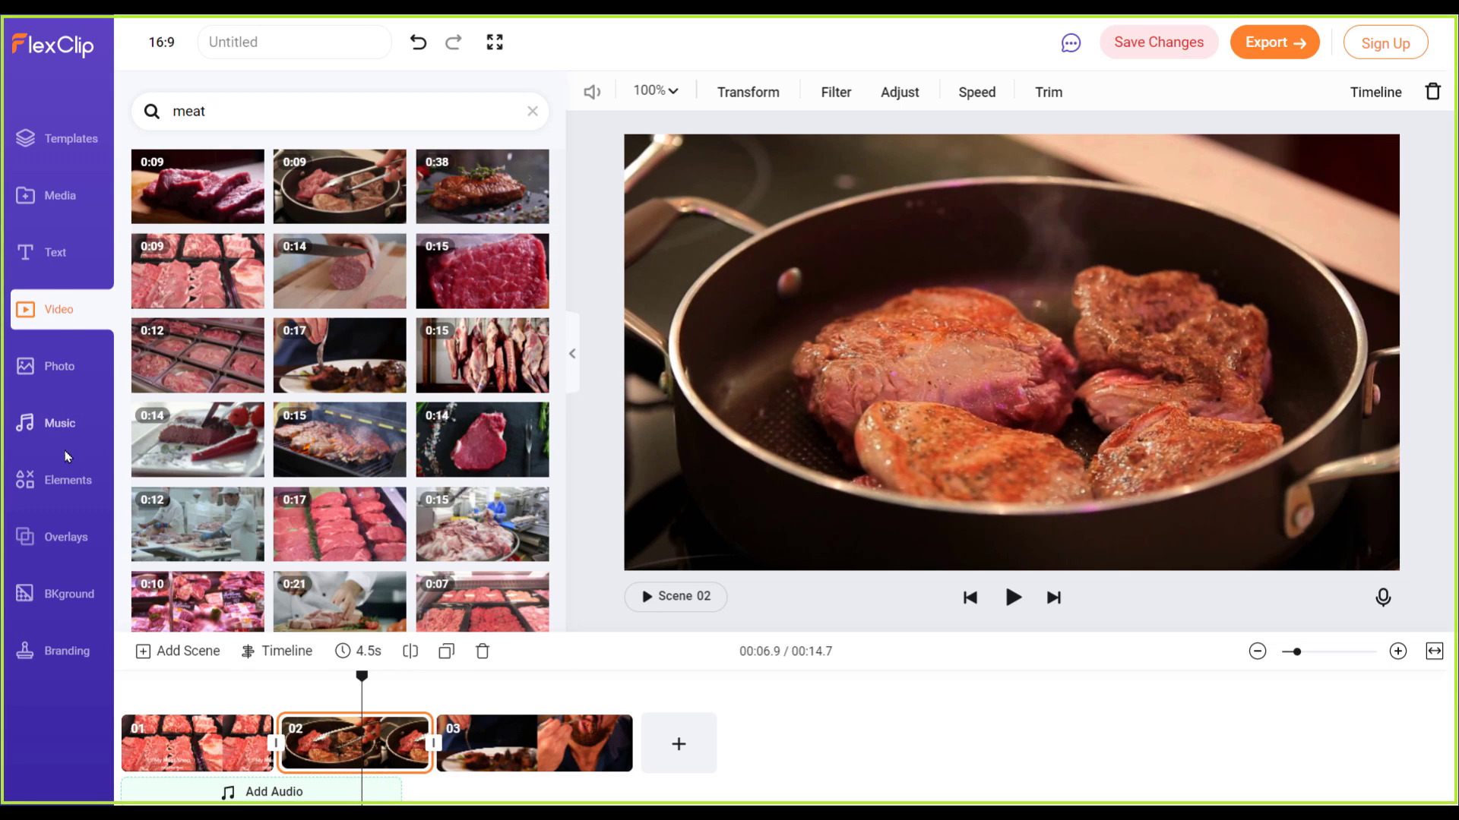
Step: Add the Surround animated title 'Easy To Cook' to scene 02, place it lower left, and preview it
click(74, 270)
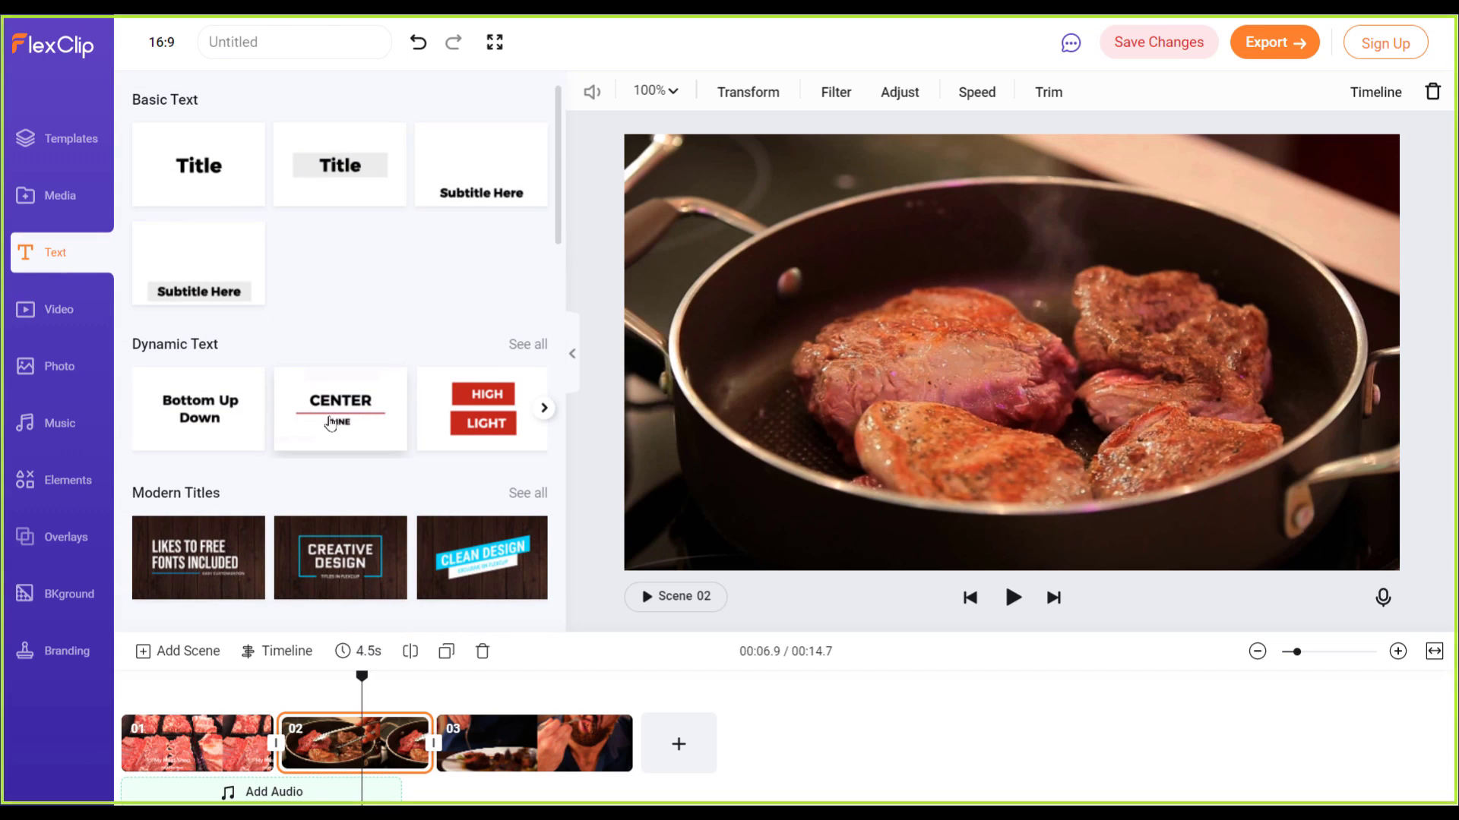
click(529, 346)
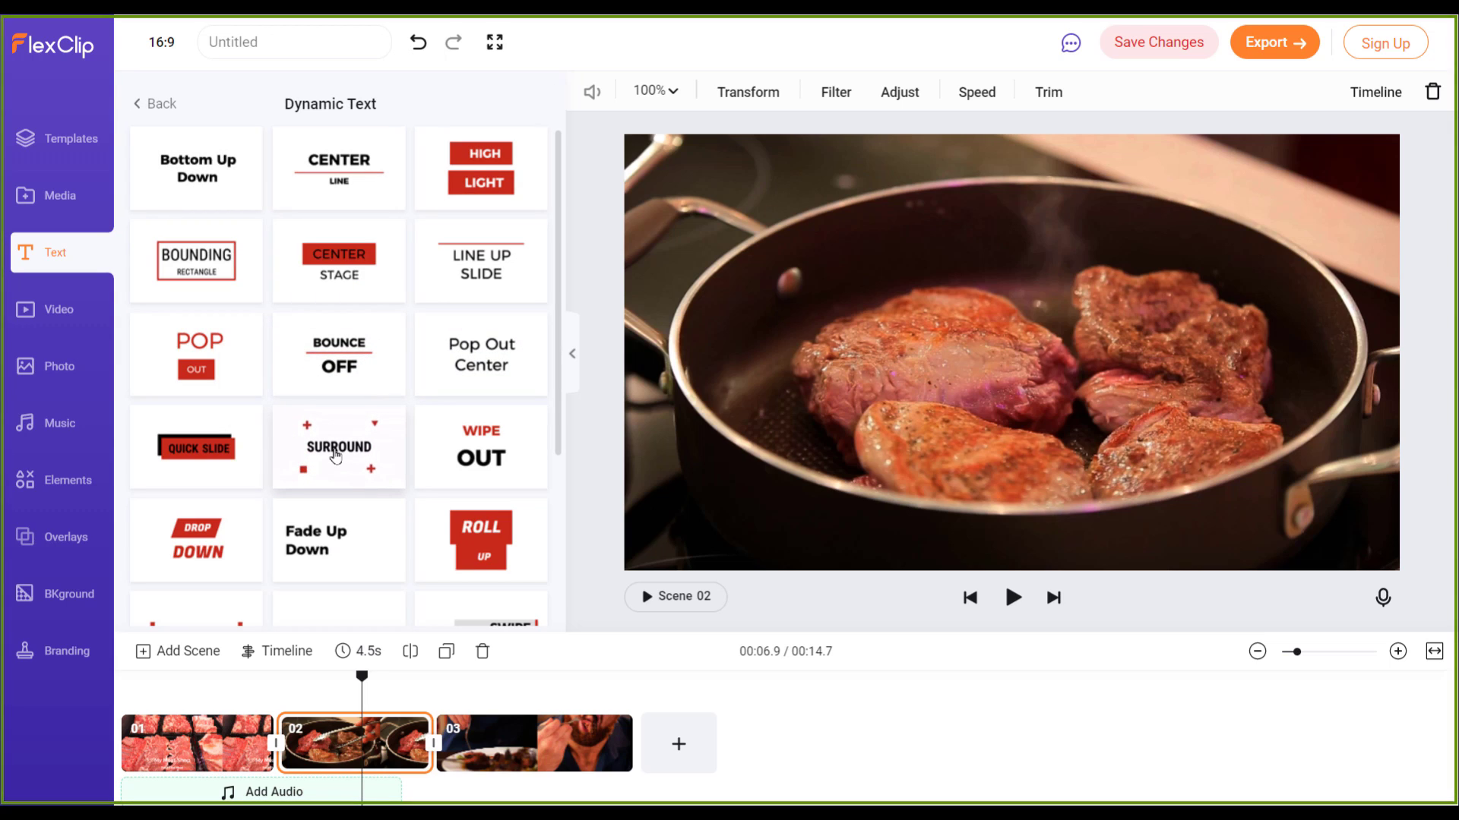
click(336, 456)
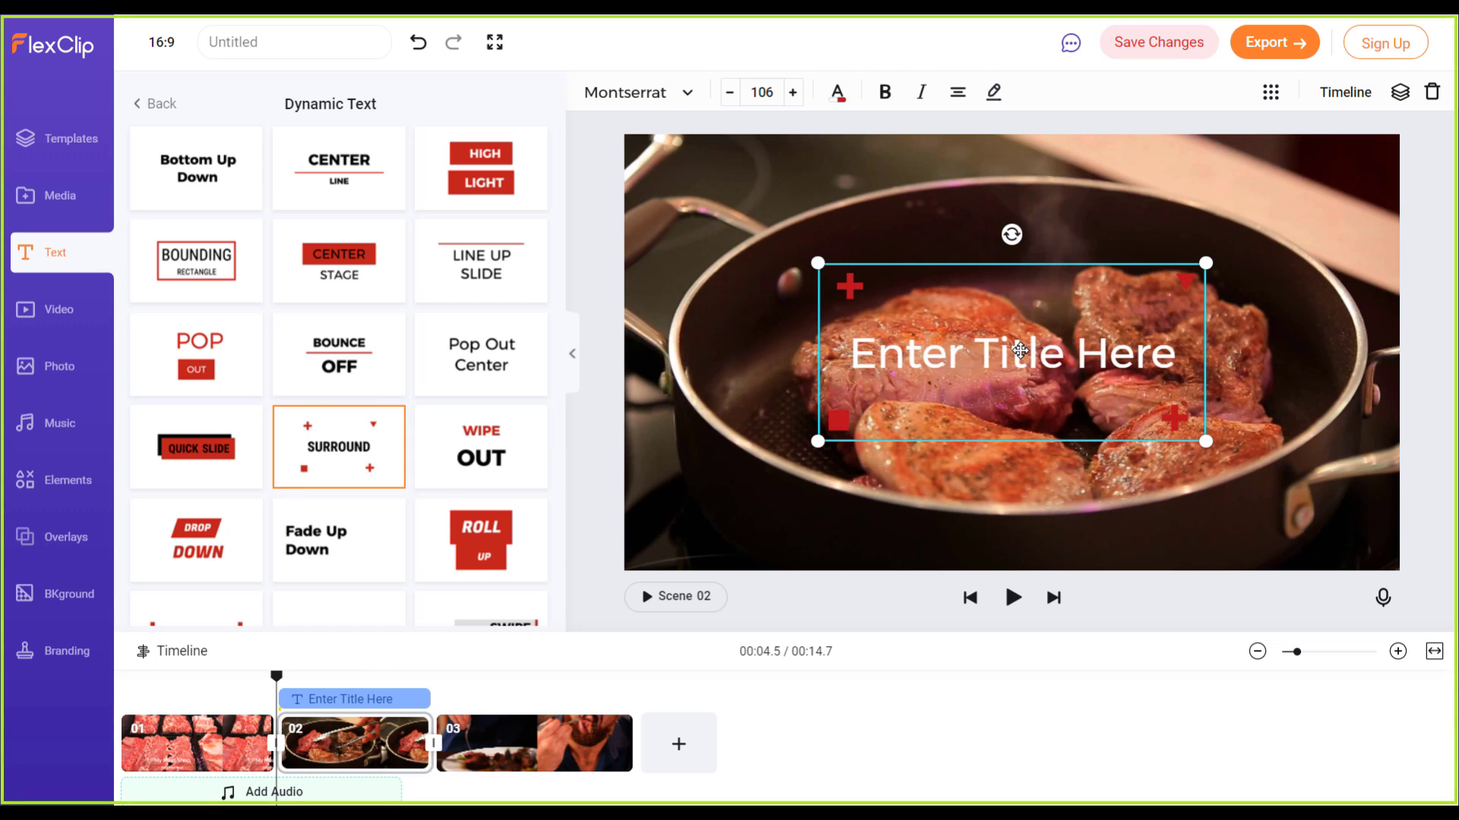
drag(1020, 364, 1020, 434)
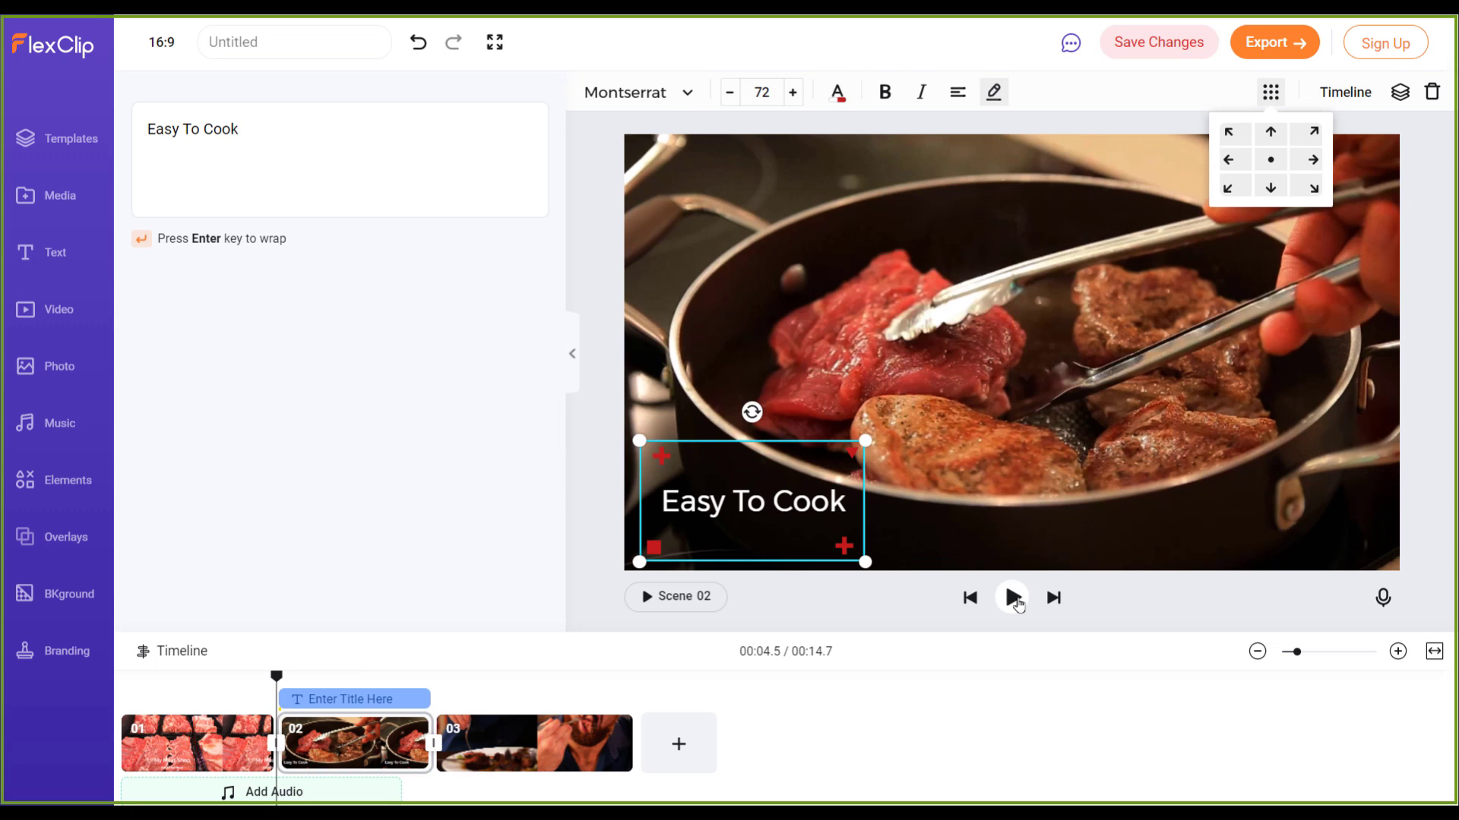
click(1013, 598)
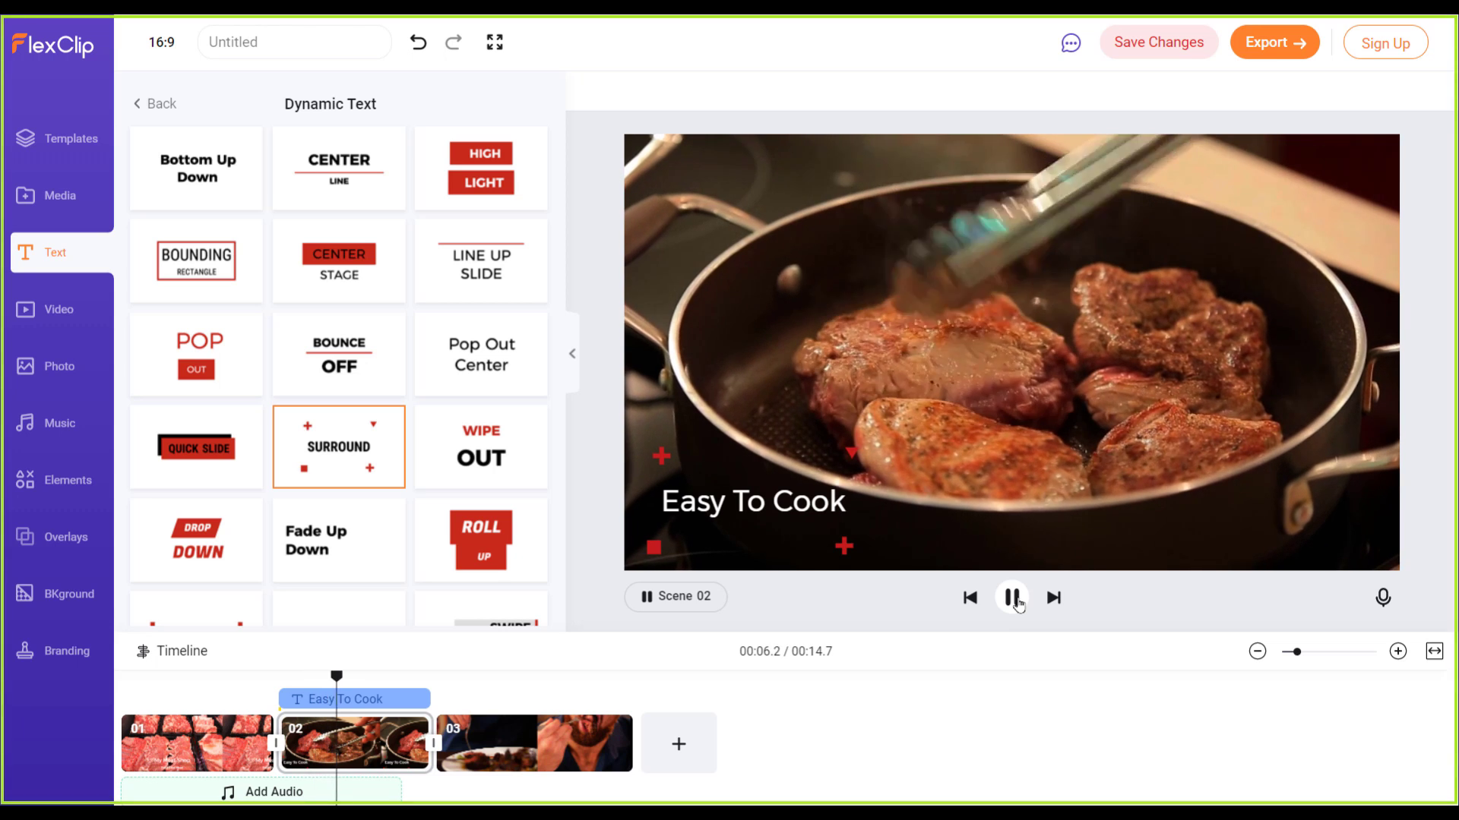
click(752, 505)
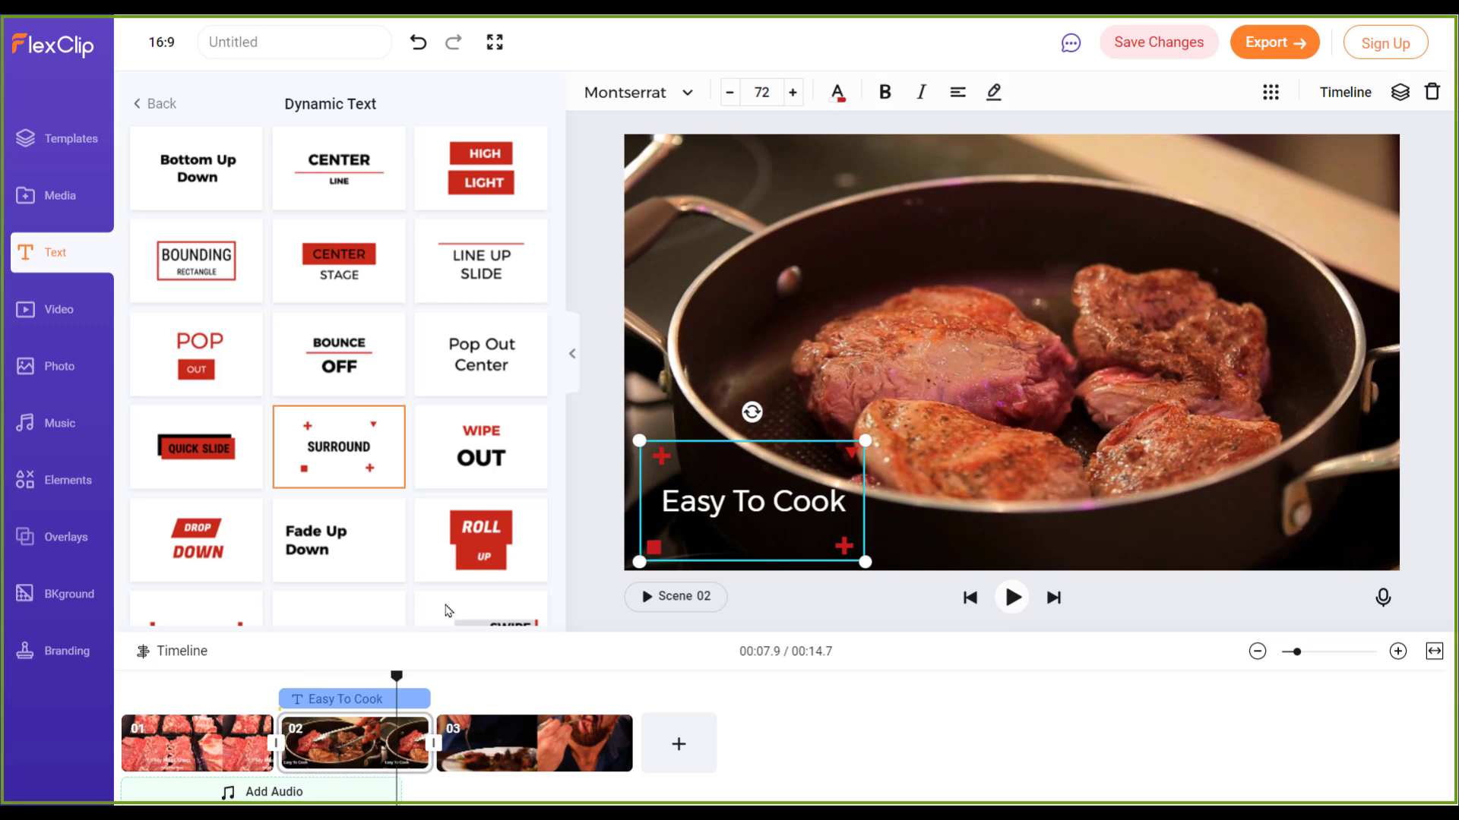
scroll(448, 532, down, 3)
key(ctrl+z)
key(ctrl+z)
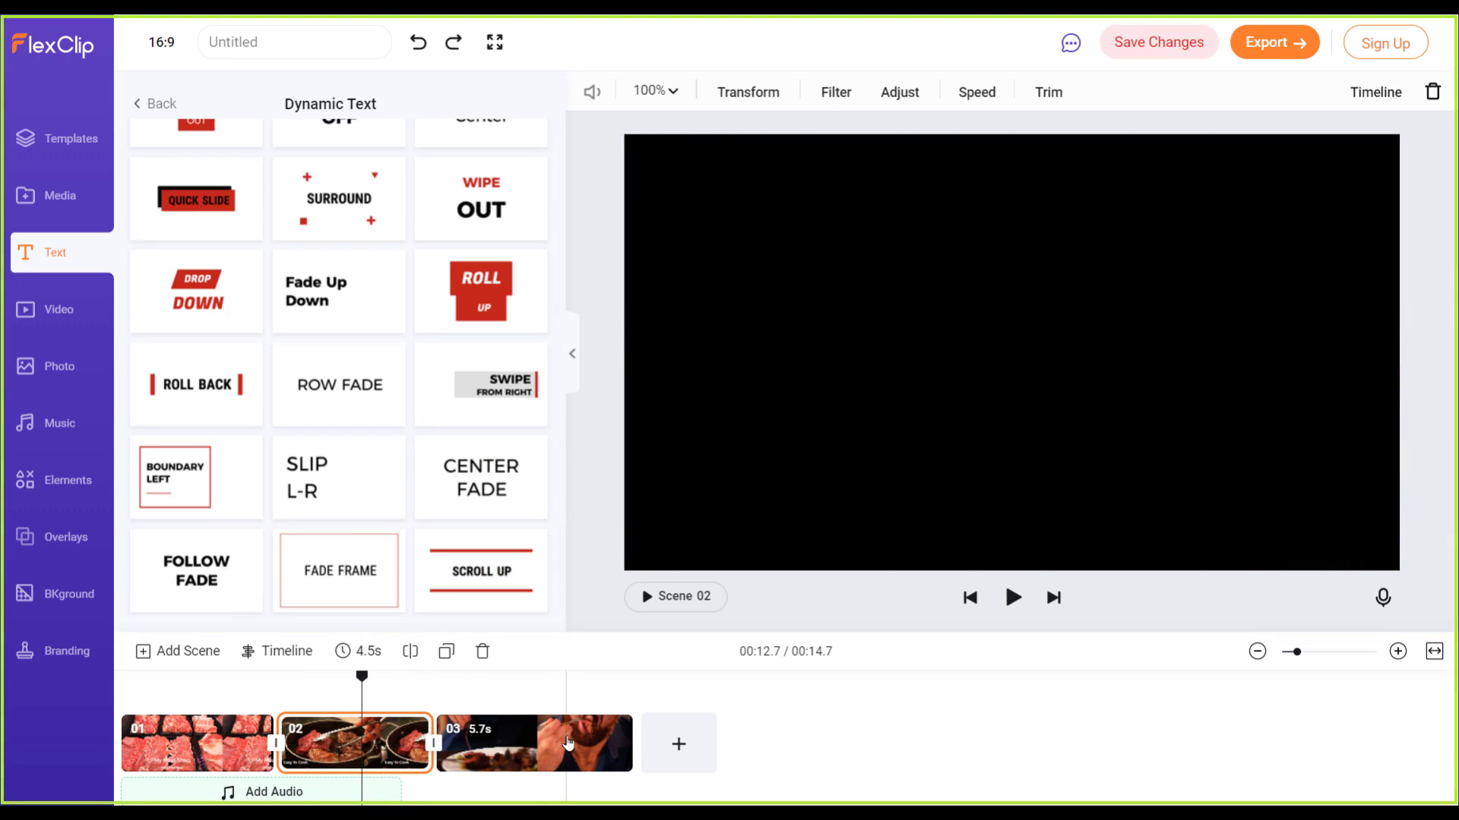
Step: Add a Swipe From Right caption 'Enjoy your Meal / Like Never Before' to scene 03 and preview it
click(568, 743)
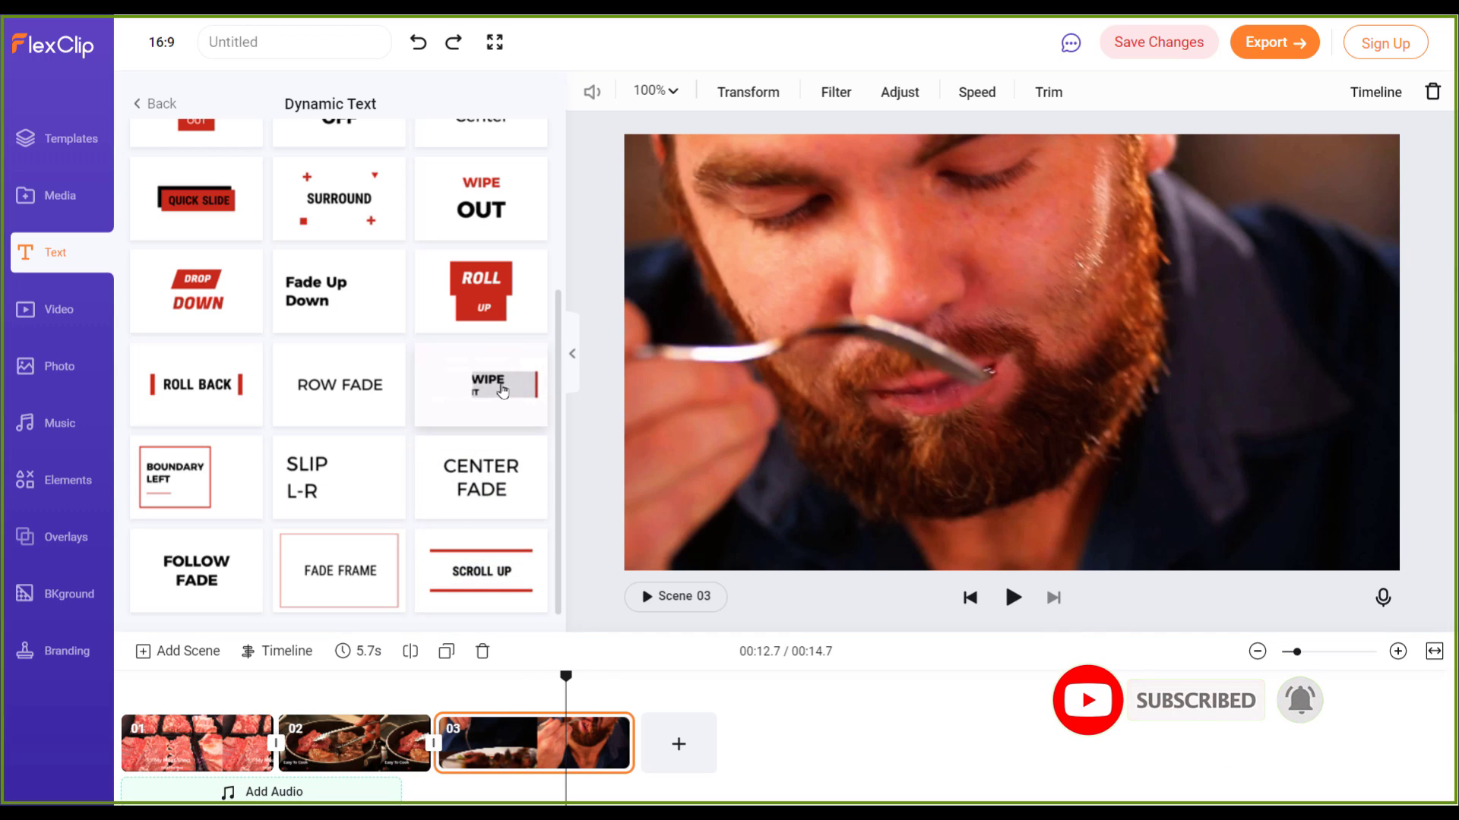
click(513, 392)
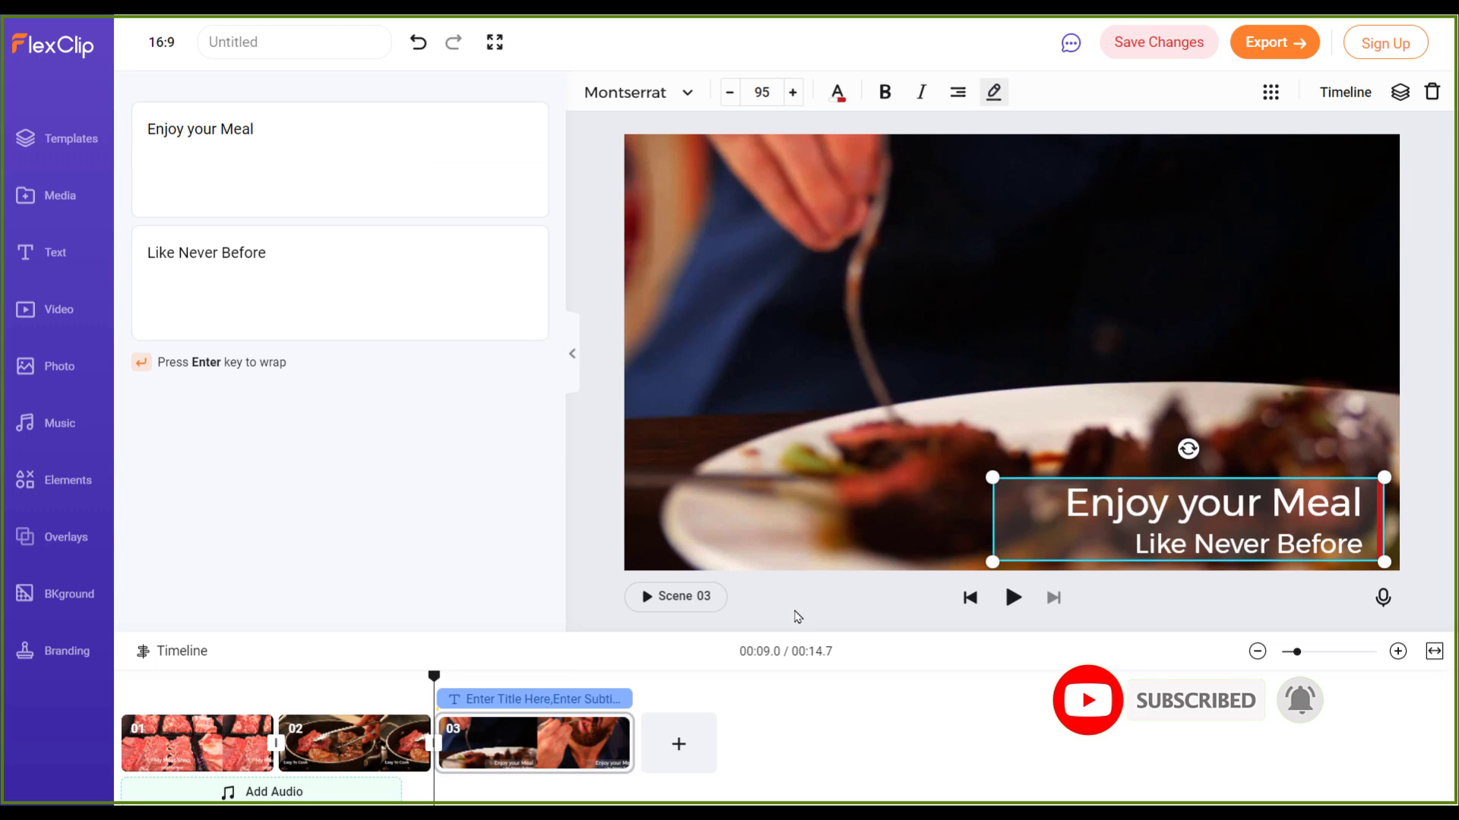
click(798, 615)
click(1012, 598)
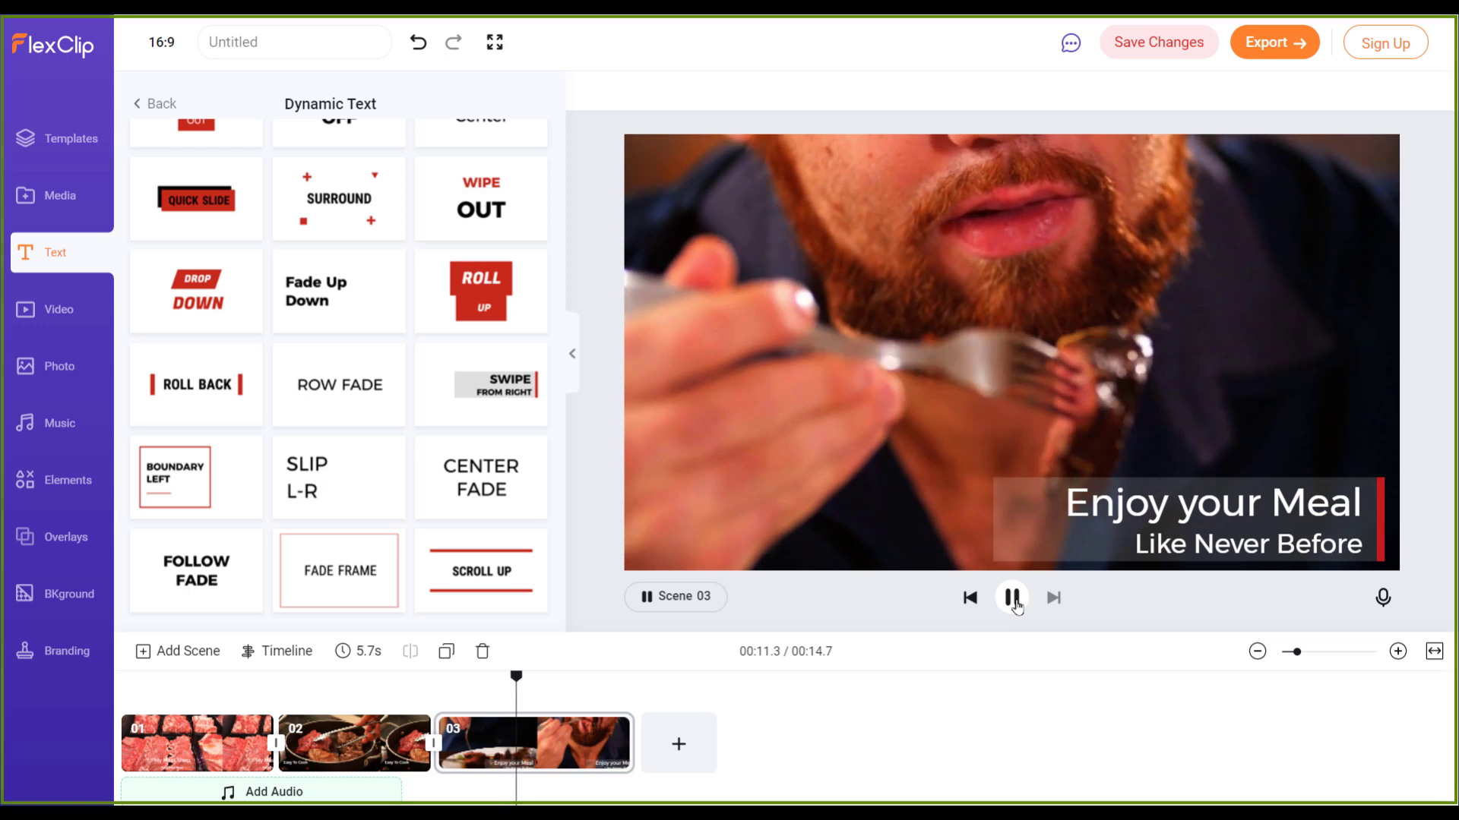
key(space)
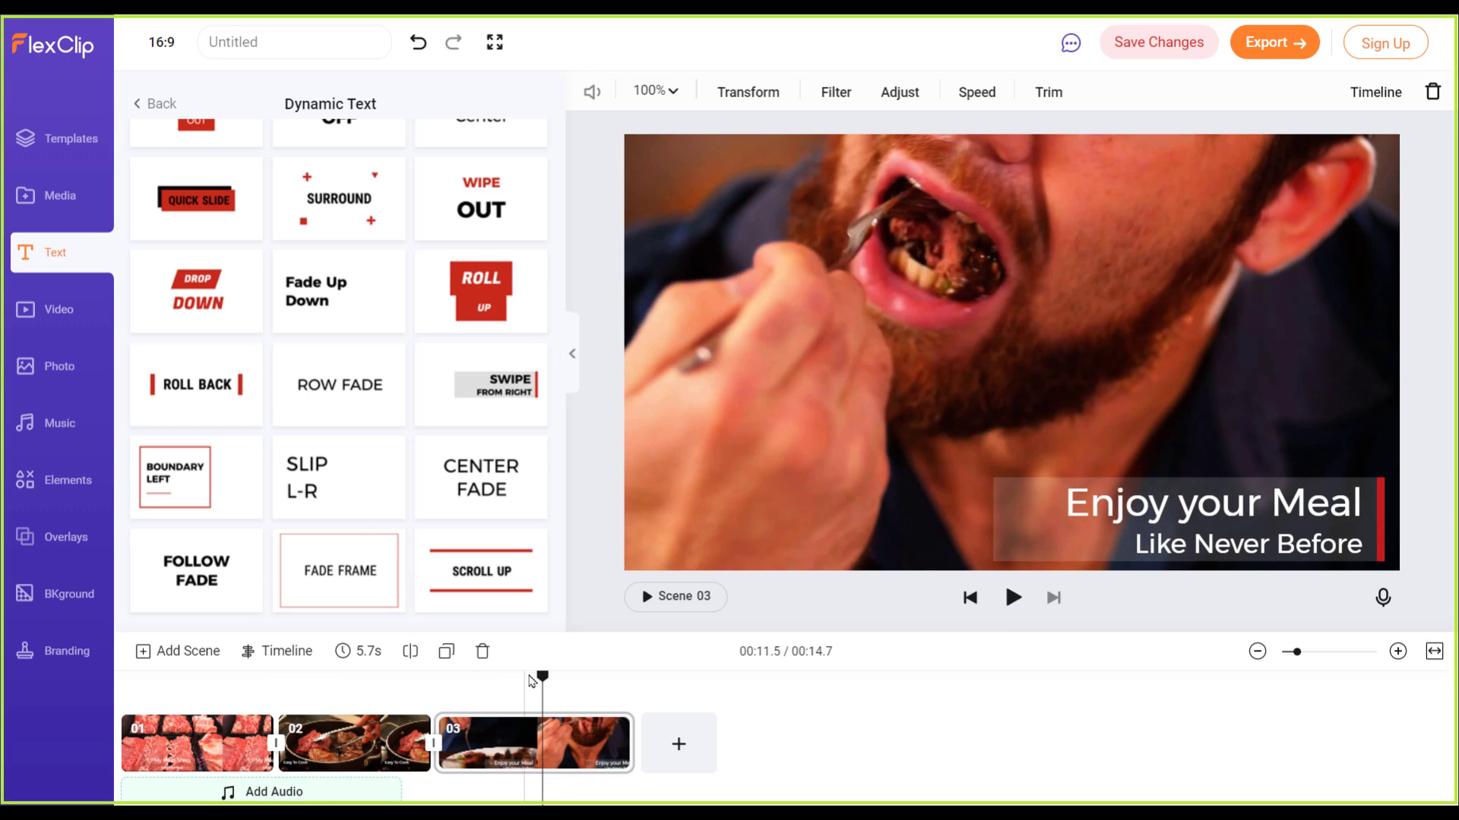
click(140, 690)
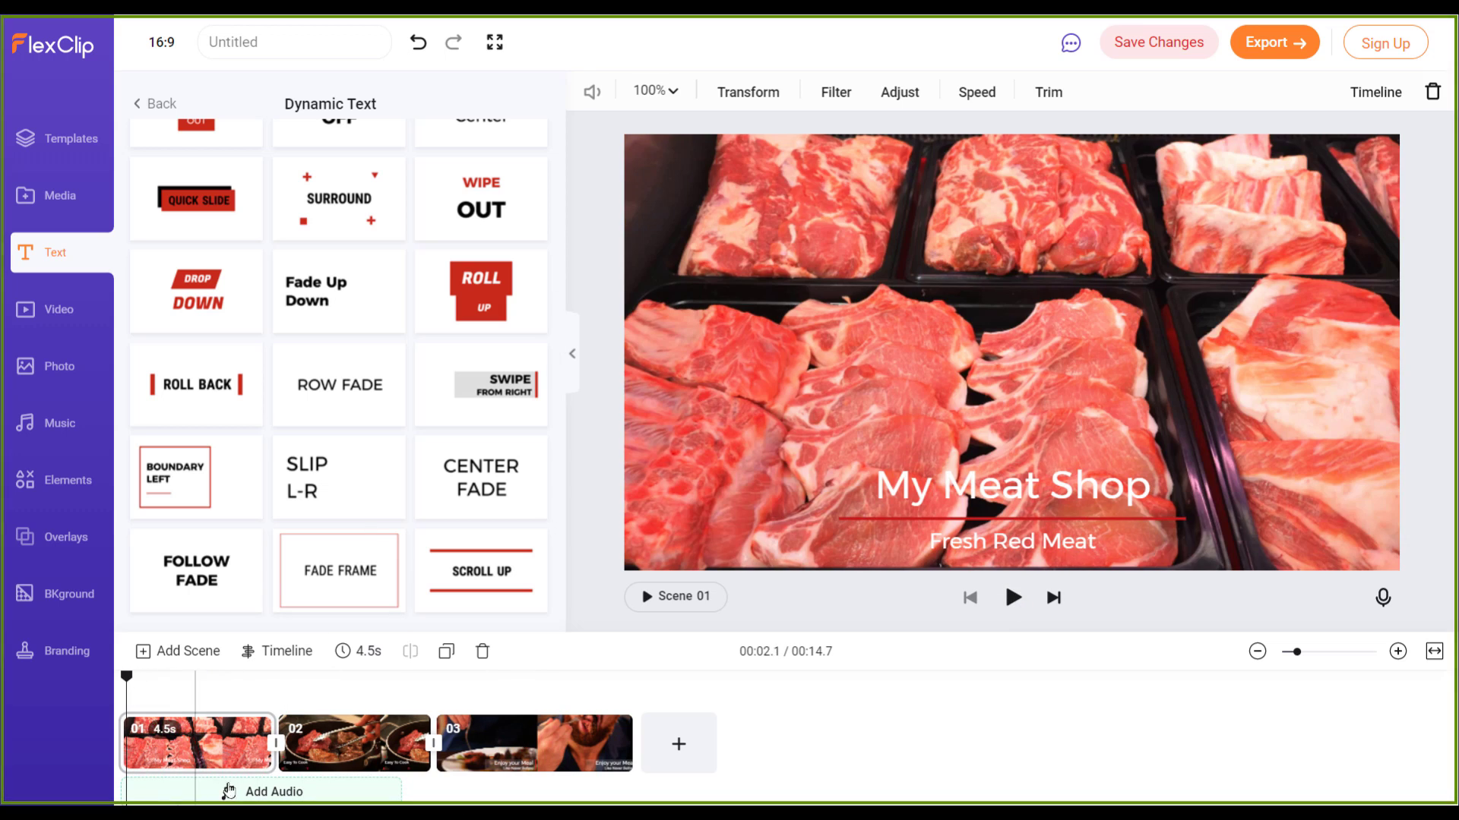
Step: Add 'Exciting Woman's Day Inspiration' from the music library to the timeline and view the full track
click(58, 420)
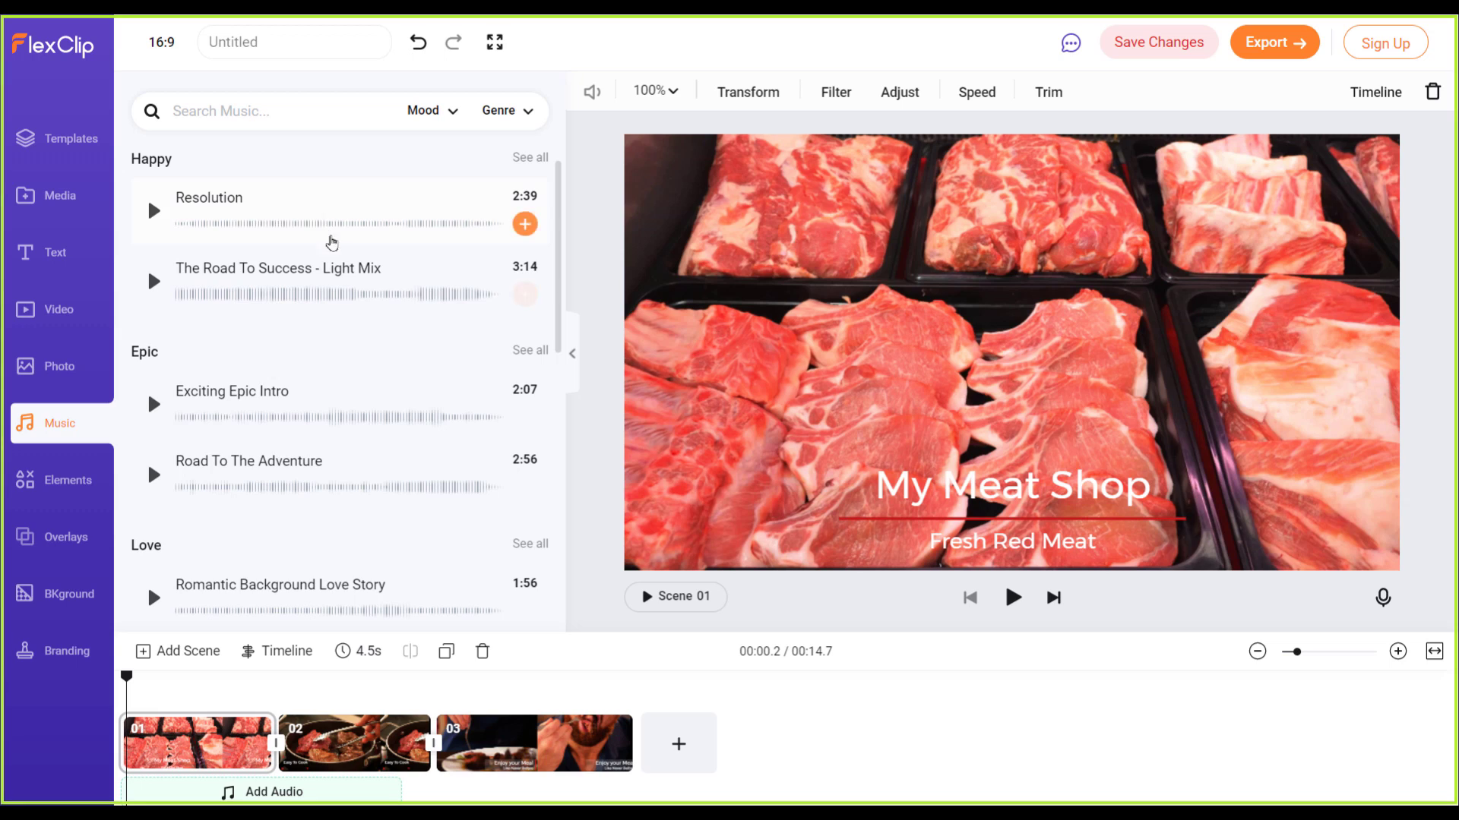
scroll(307, 403, down, 4)
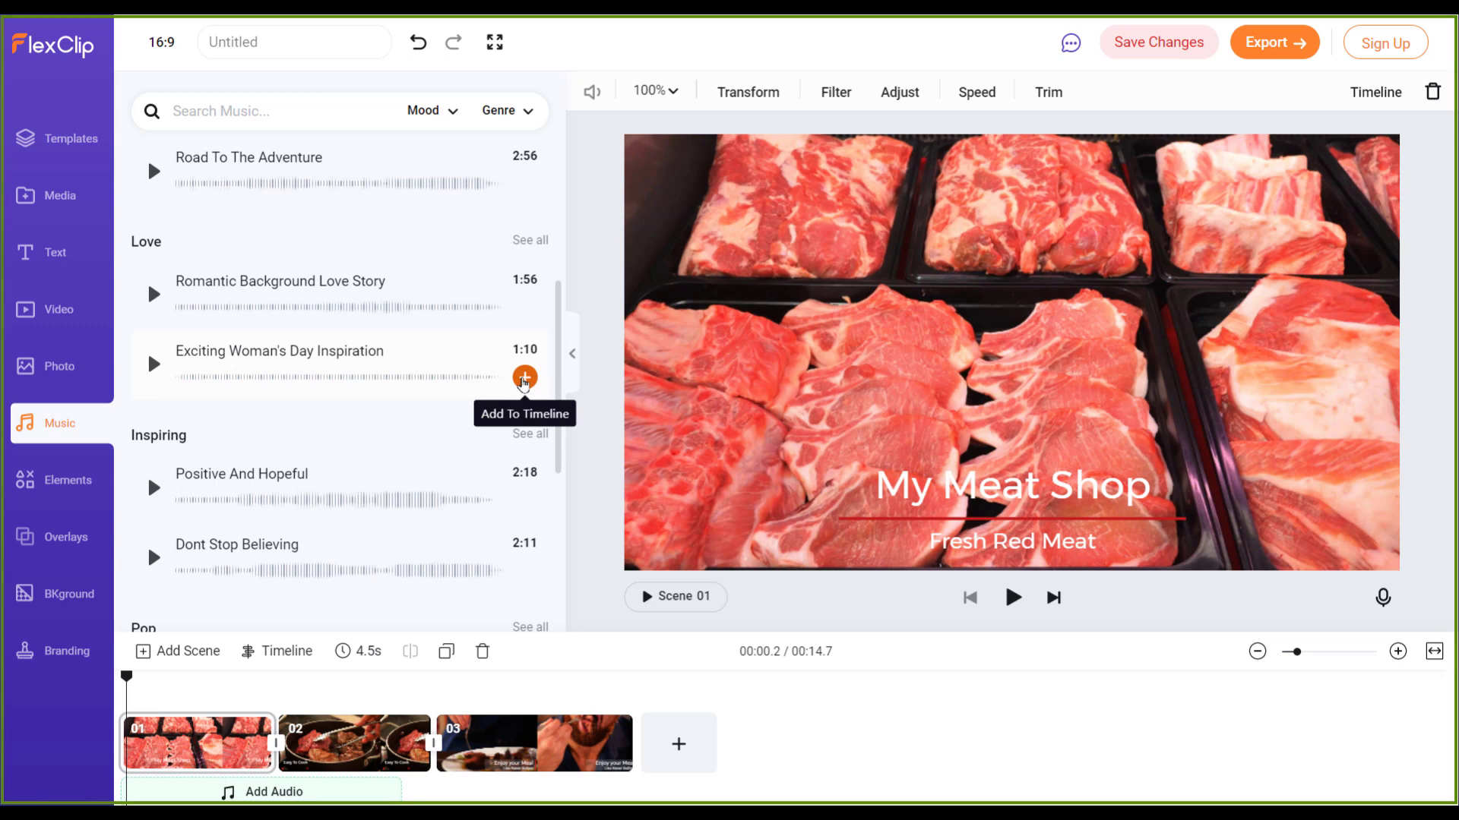
click(523, 377)
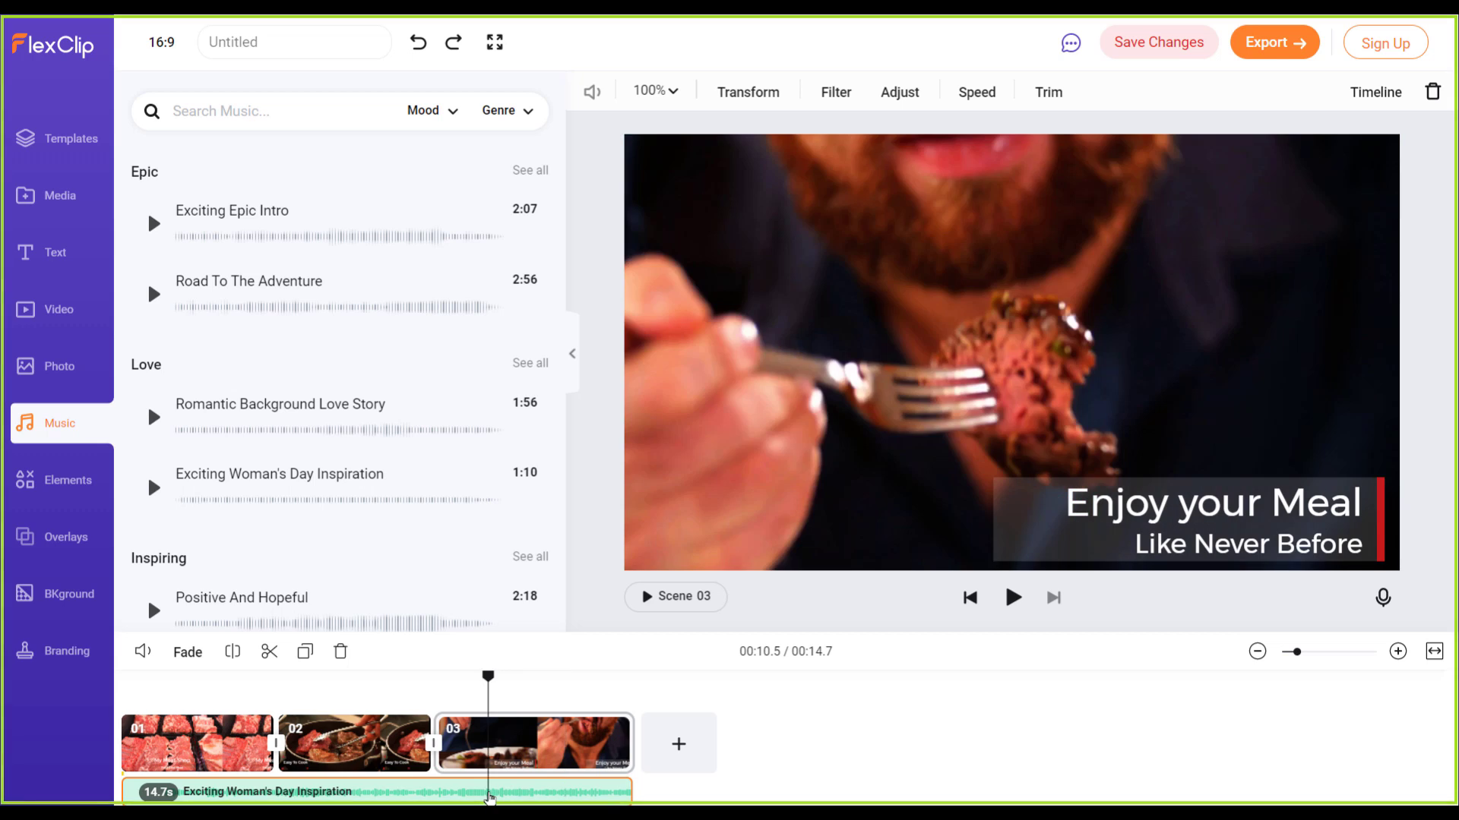
click(489, 796)
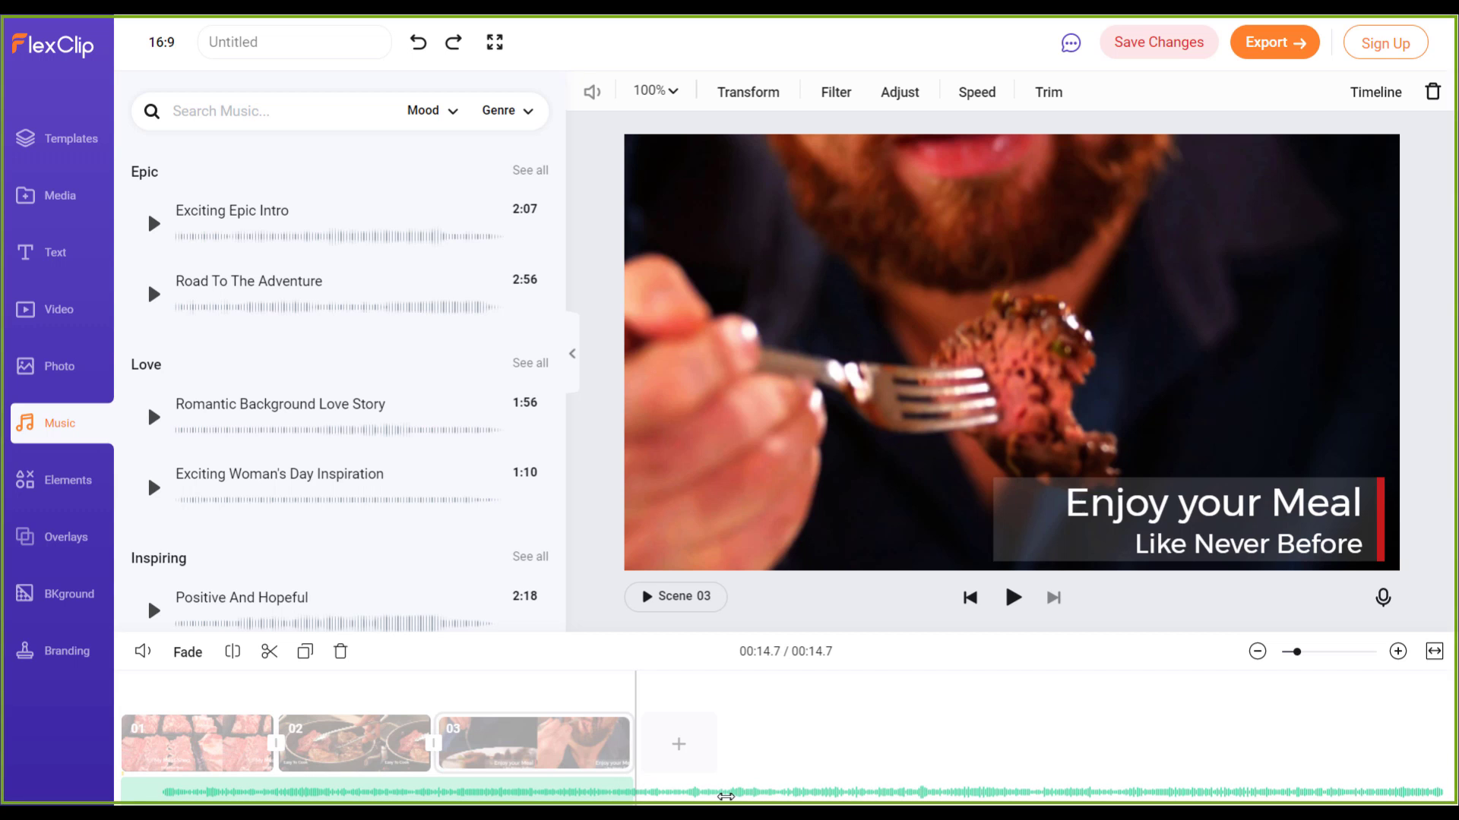
Step: Stretch the music track to the video's end and lower its volume from 80 to about 34
click(746, 714)
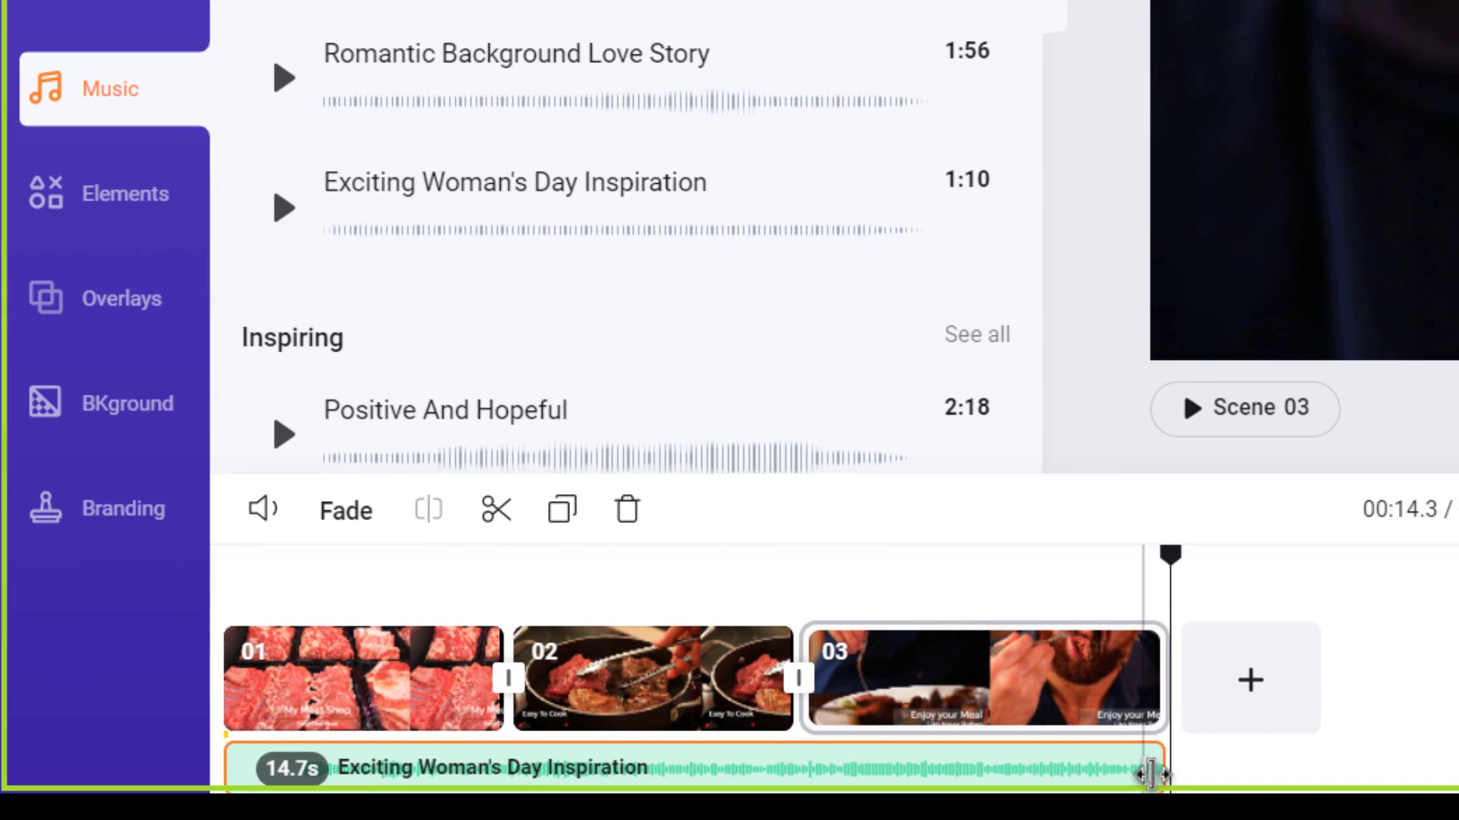
mouse_move(1151, 774)
mouse_down()
mouse_move(1276, 752)
mouse_move(1455, 752)
mouse_move(1151, 783)
mouse_up()
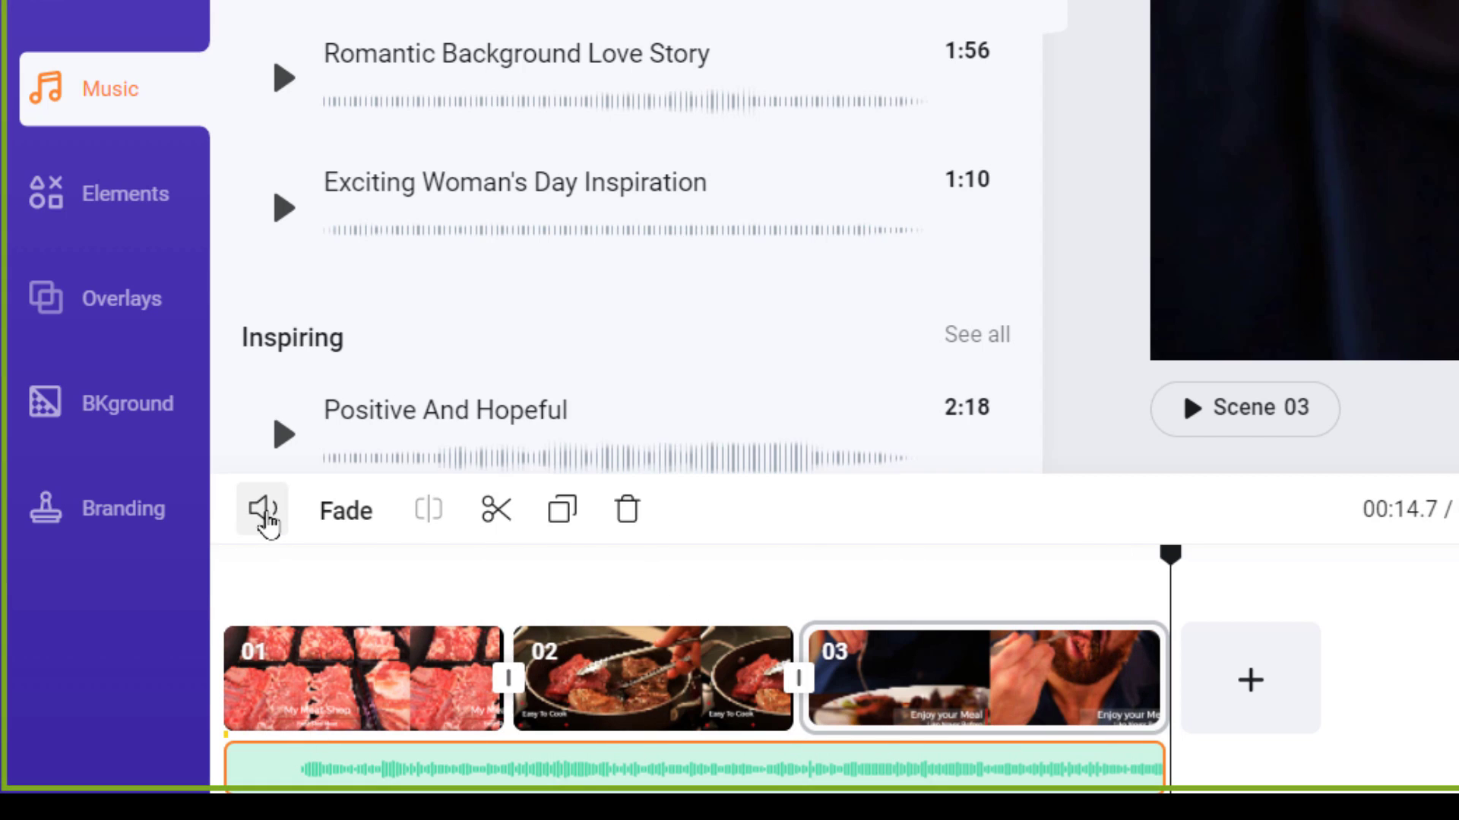
click(263, 517)
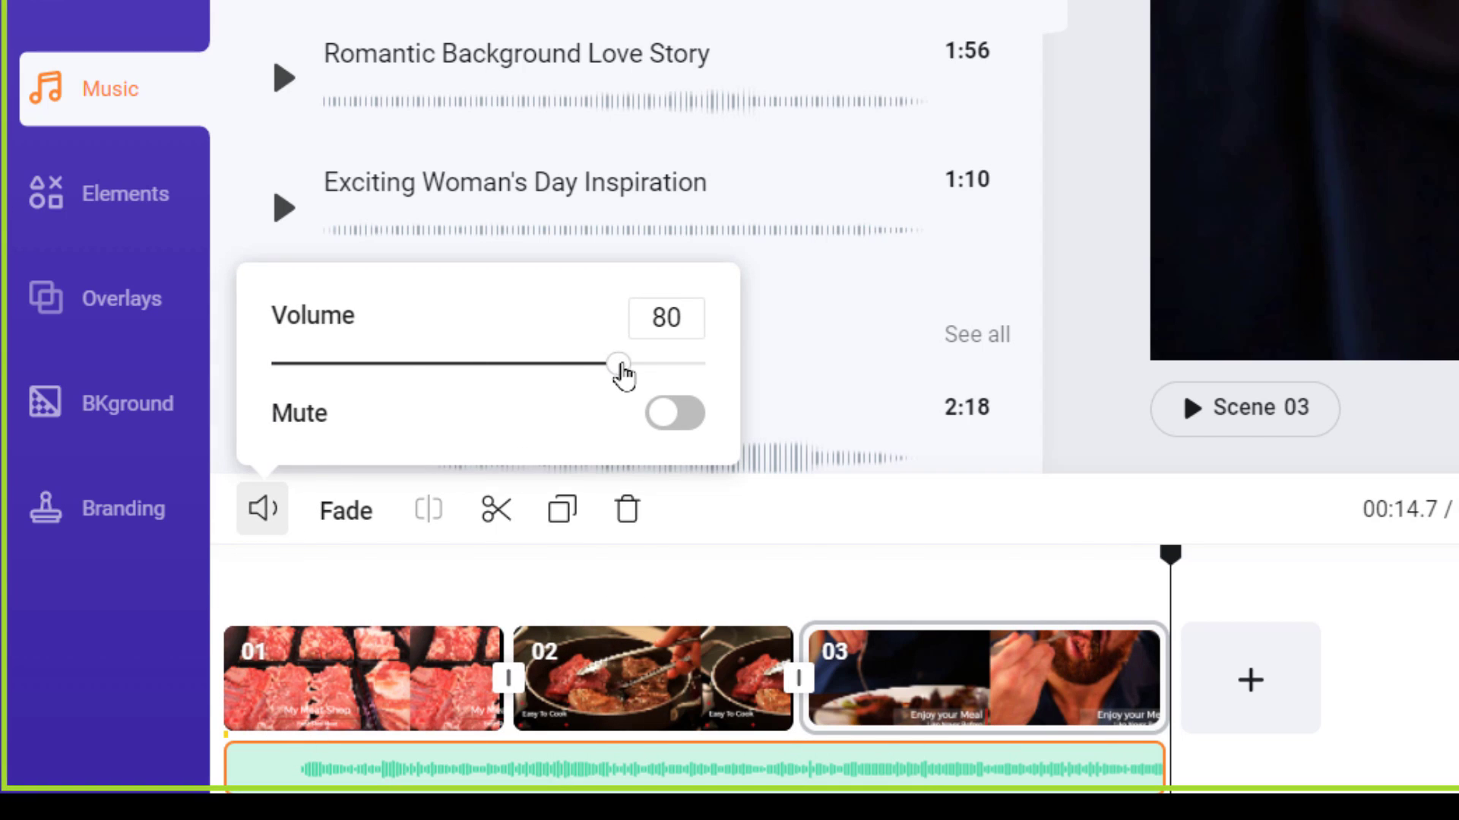
drag(621, 371, 512, 377)
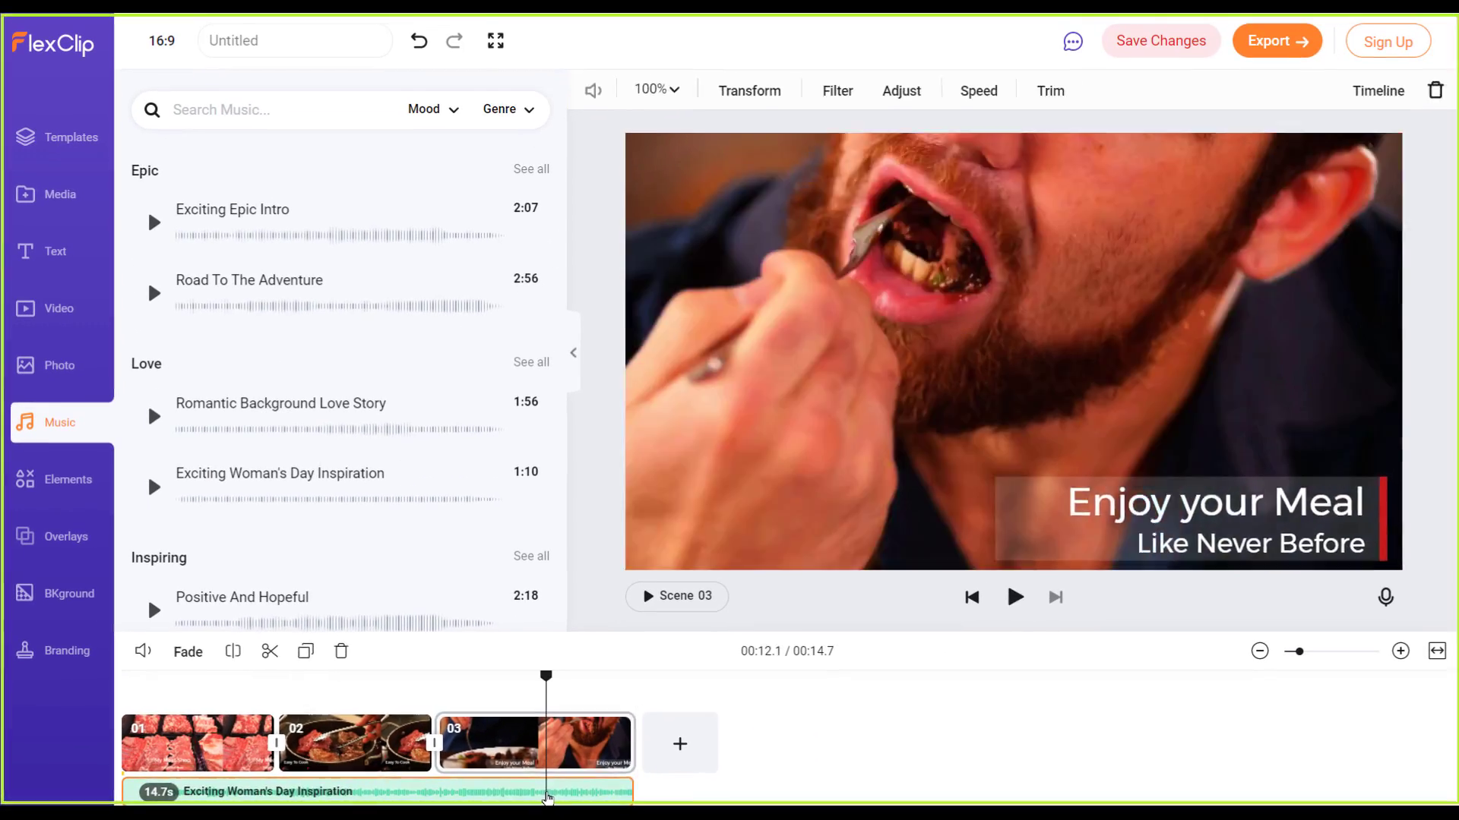
click(574, 668)
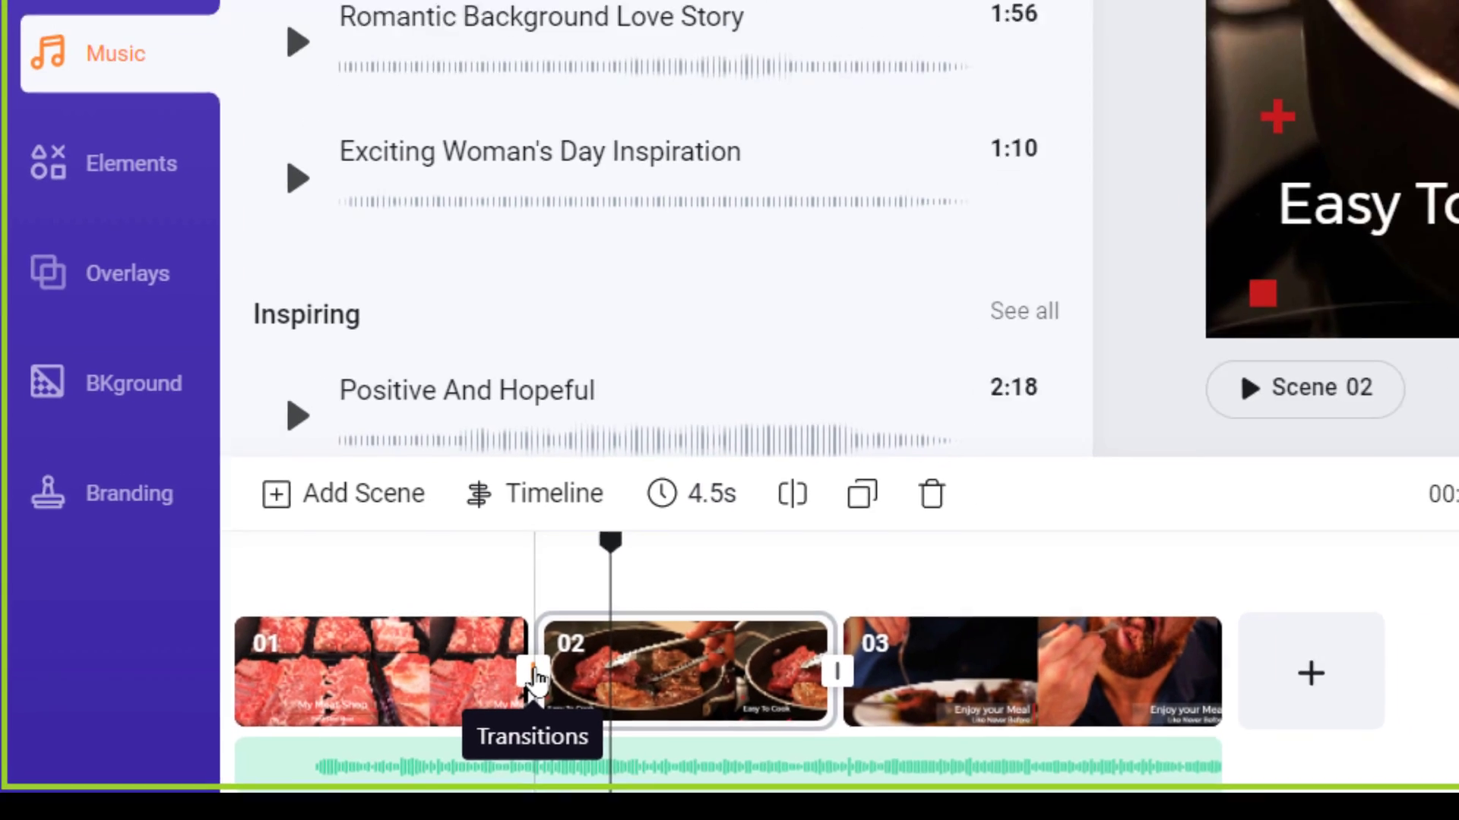
Step: Apply a 1.1 s Fade transition between all scenes, bringing the video to 12.5 s
click(628, 650)
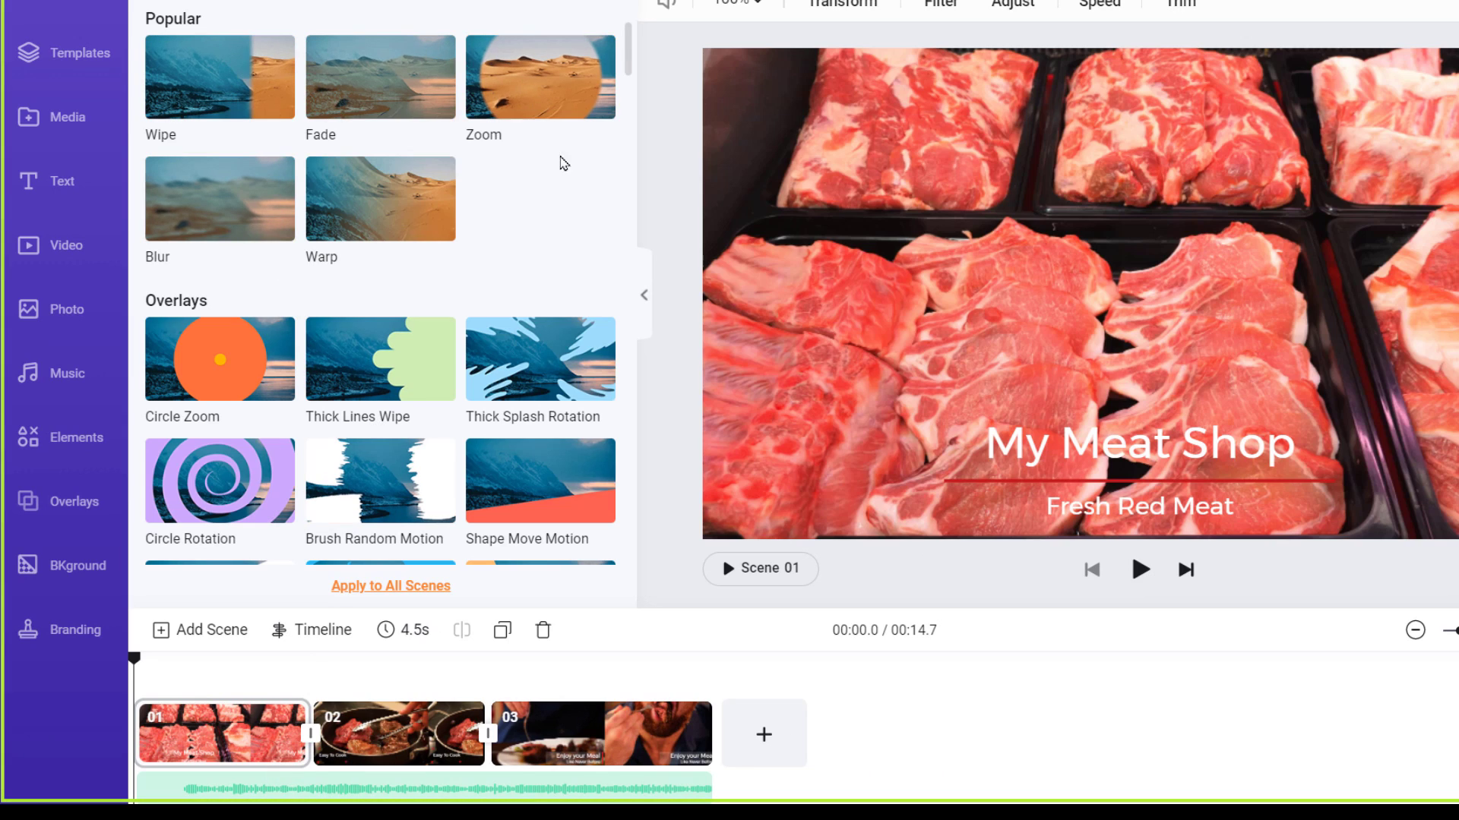
click(346, 377)
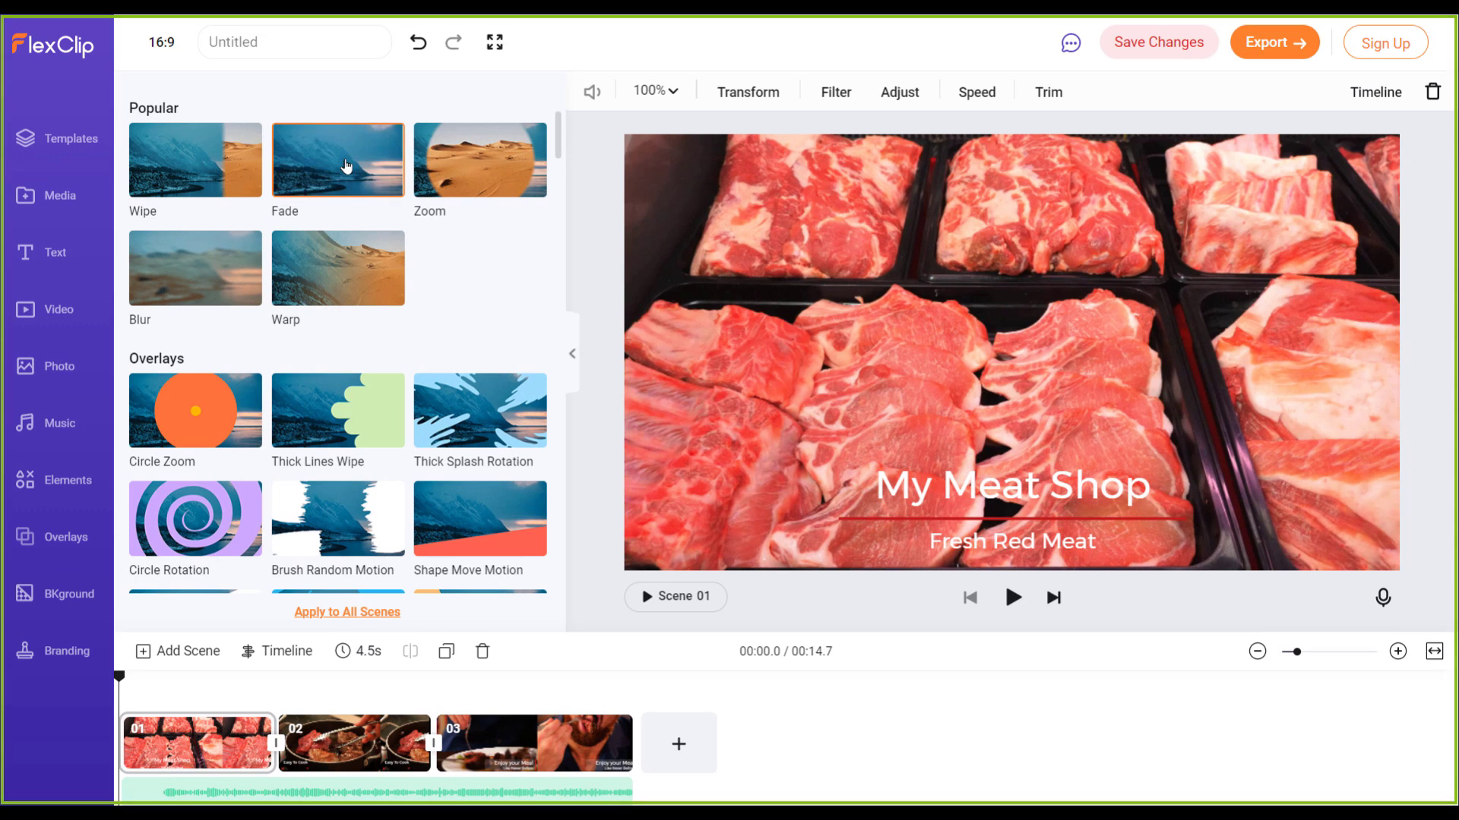
click(352, 154)
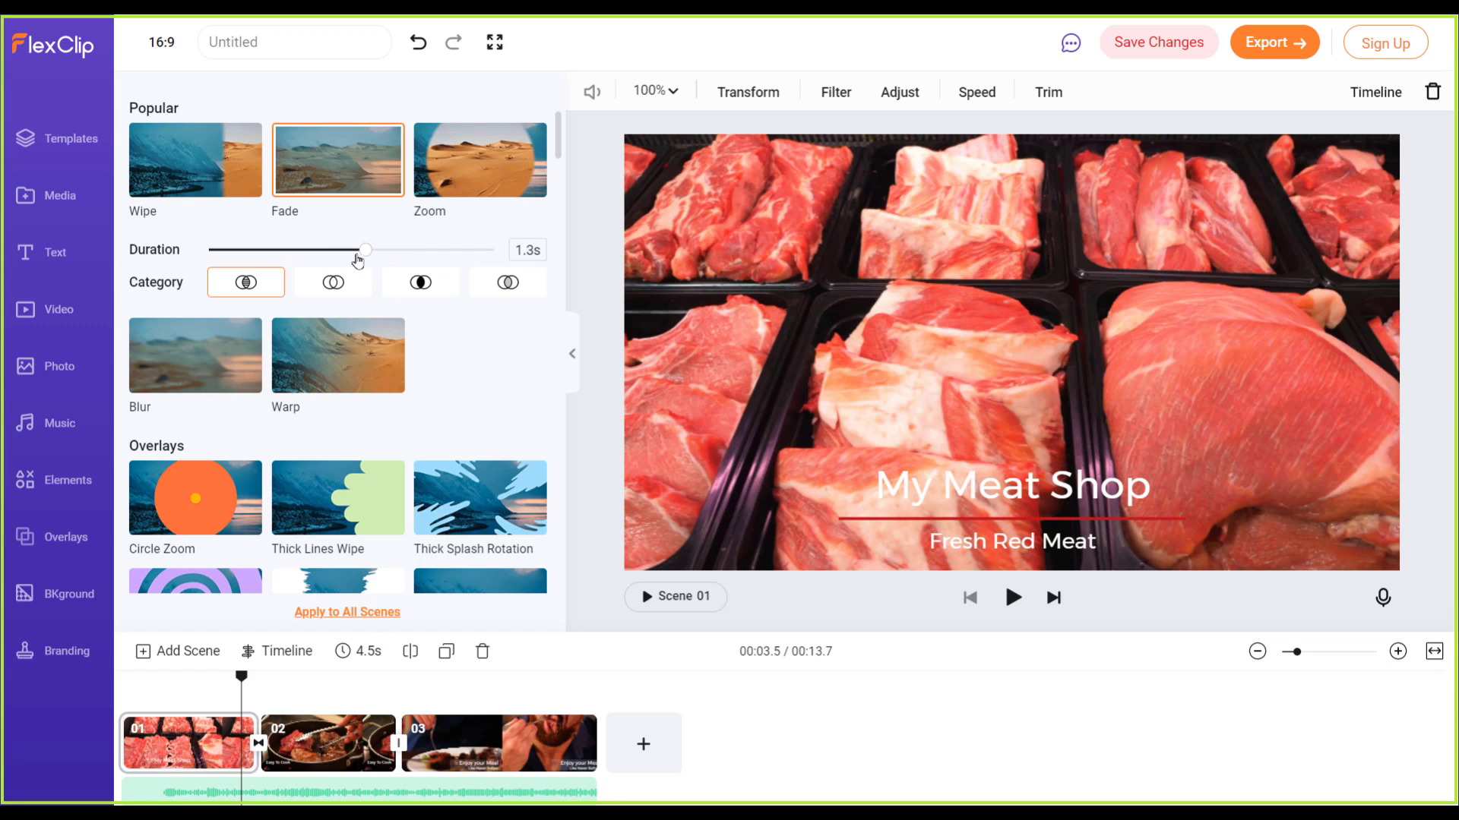
click(335, 257)
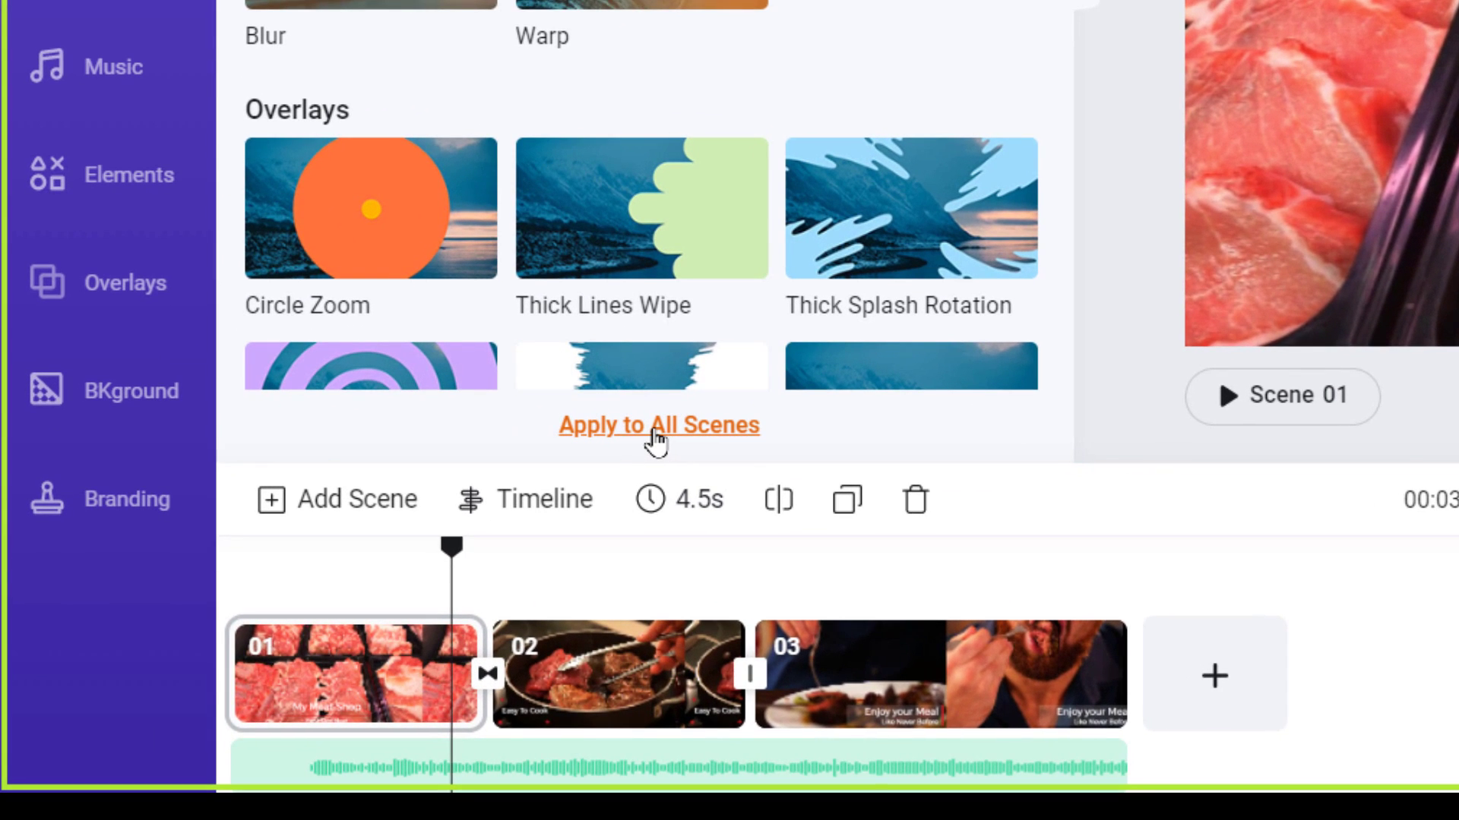
click(654, 427)
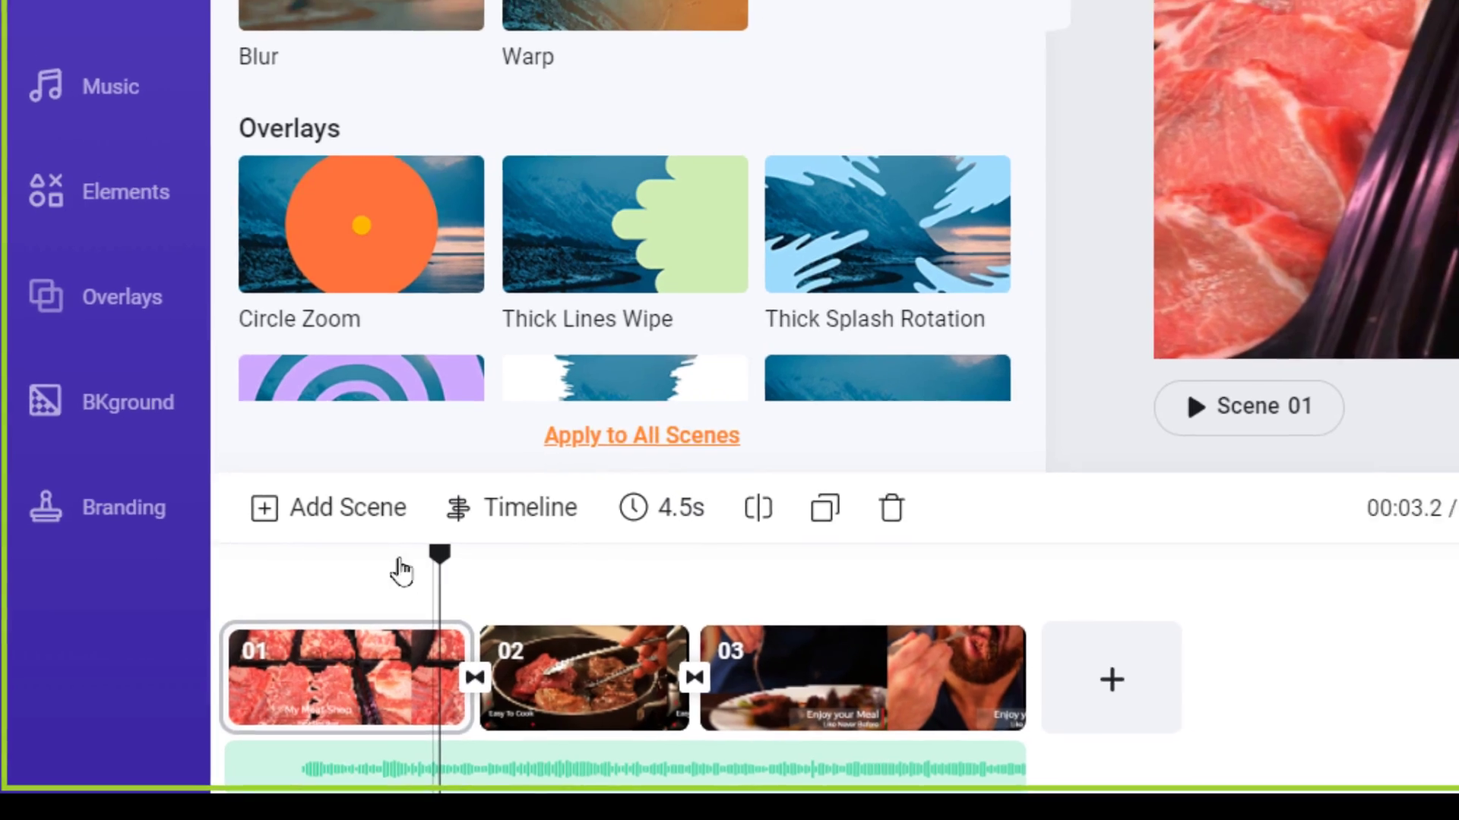
click(414, 563)
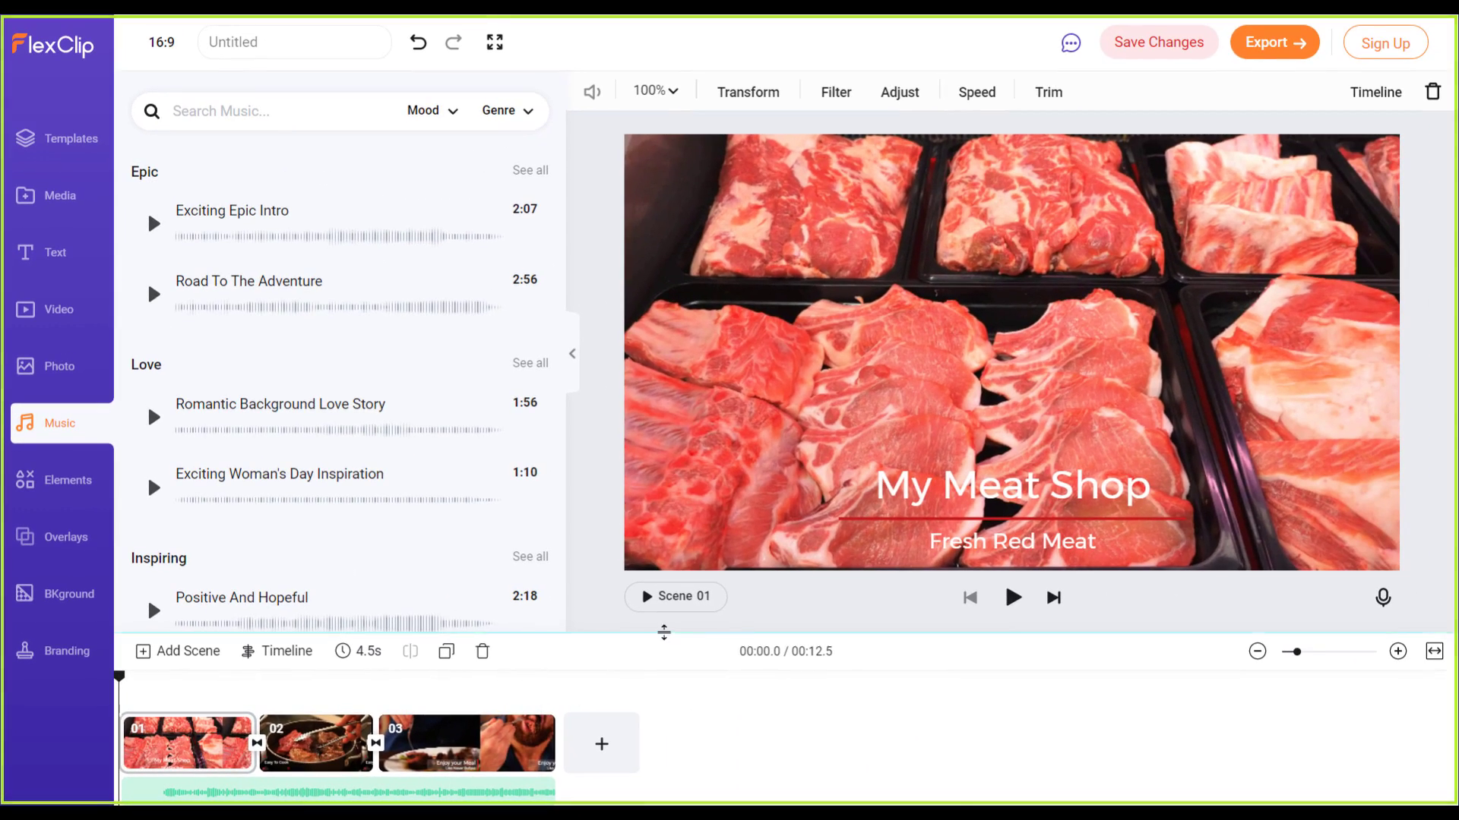
Step: Preview the 12.5 s ad, then browse the Video, Media, Elements and Overlays libraries
click(1013, 598)
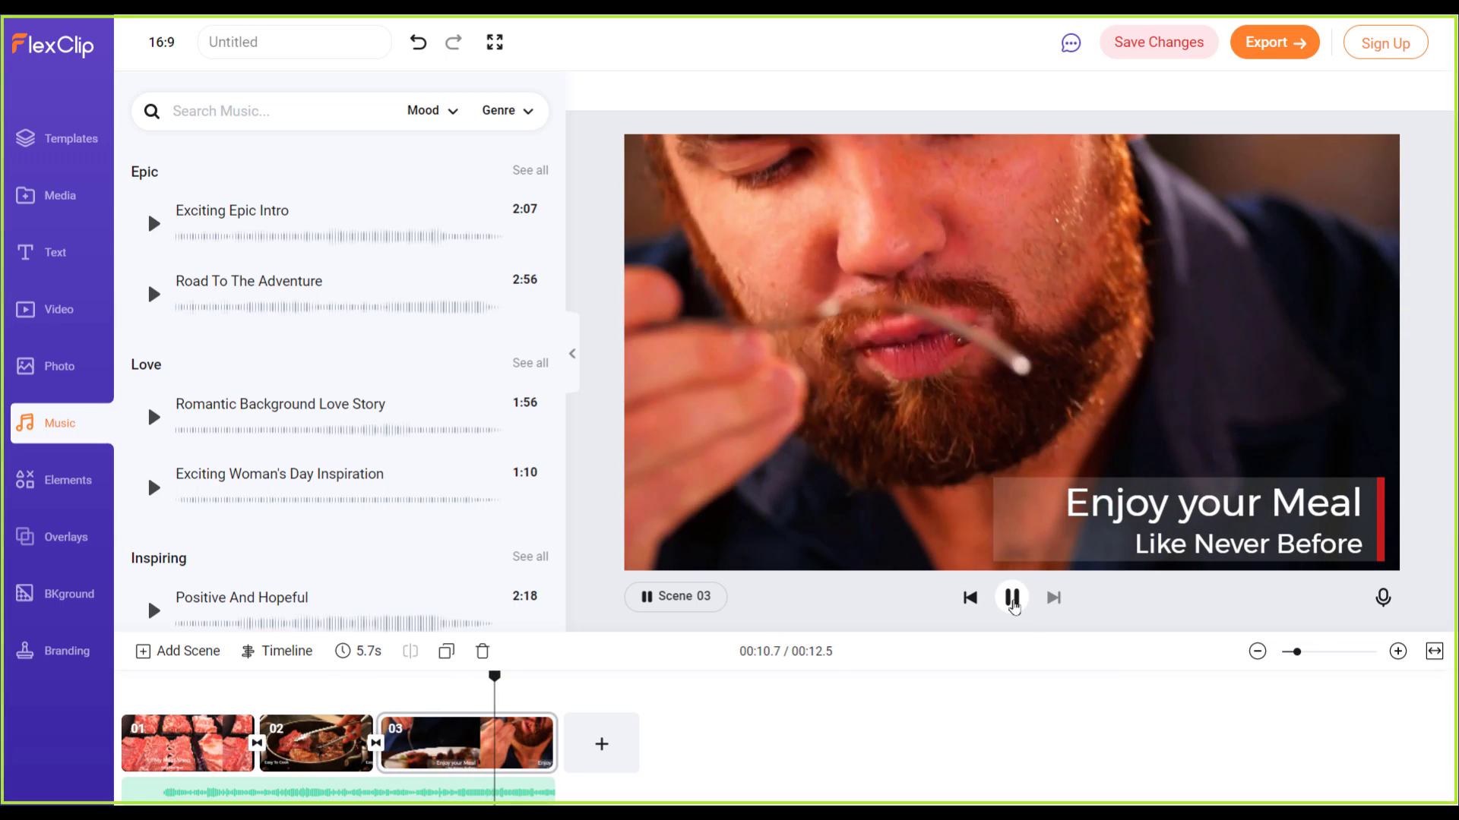
click(1012, 599)
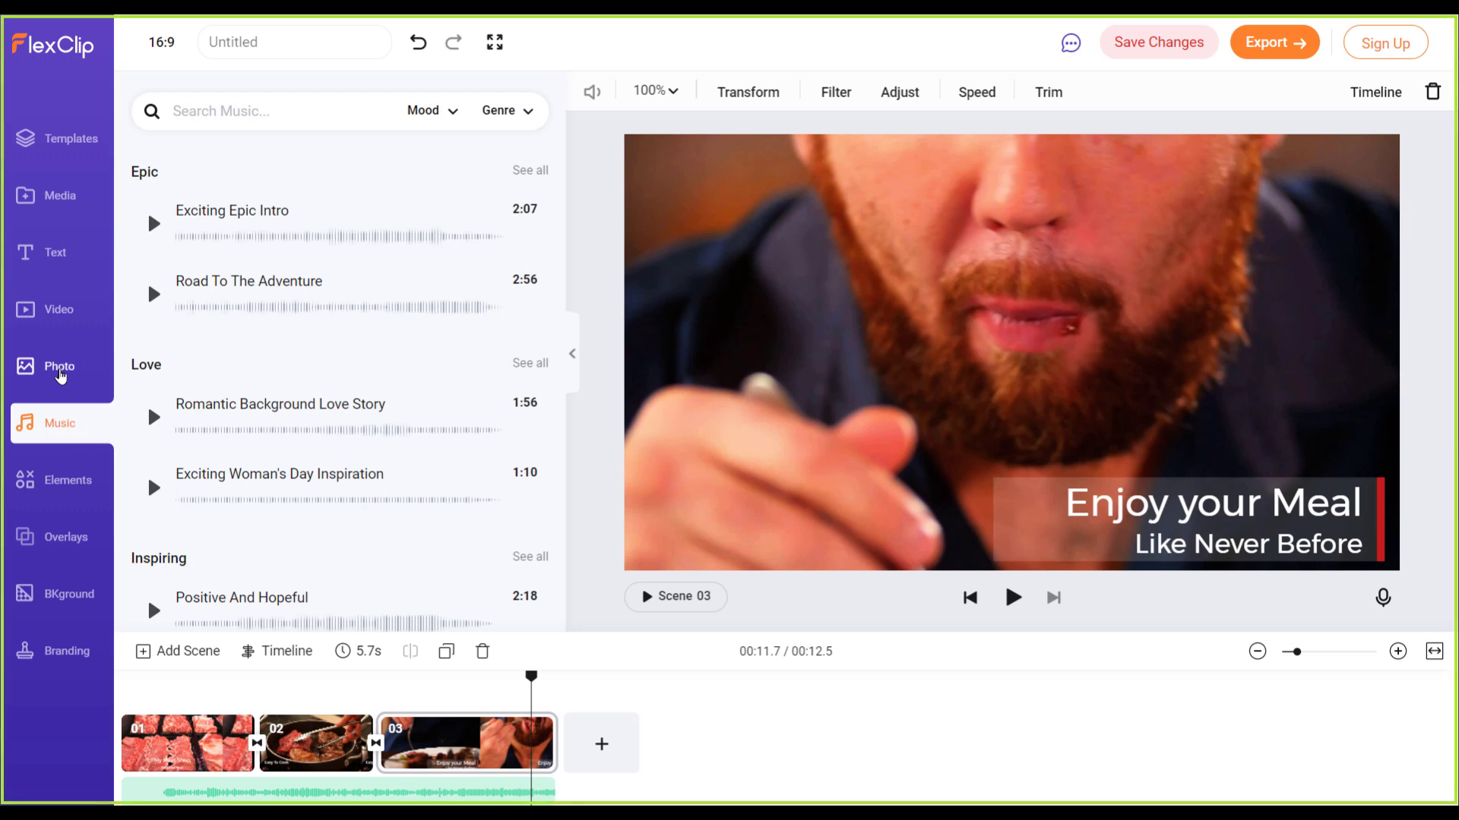
click(65, 309)
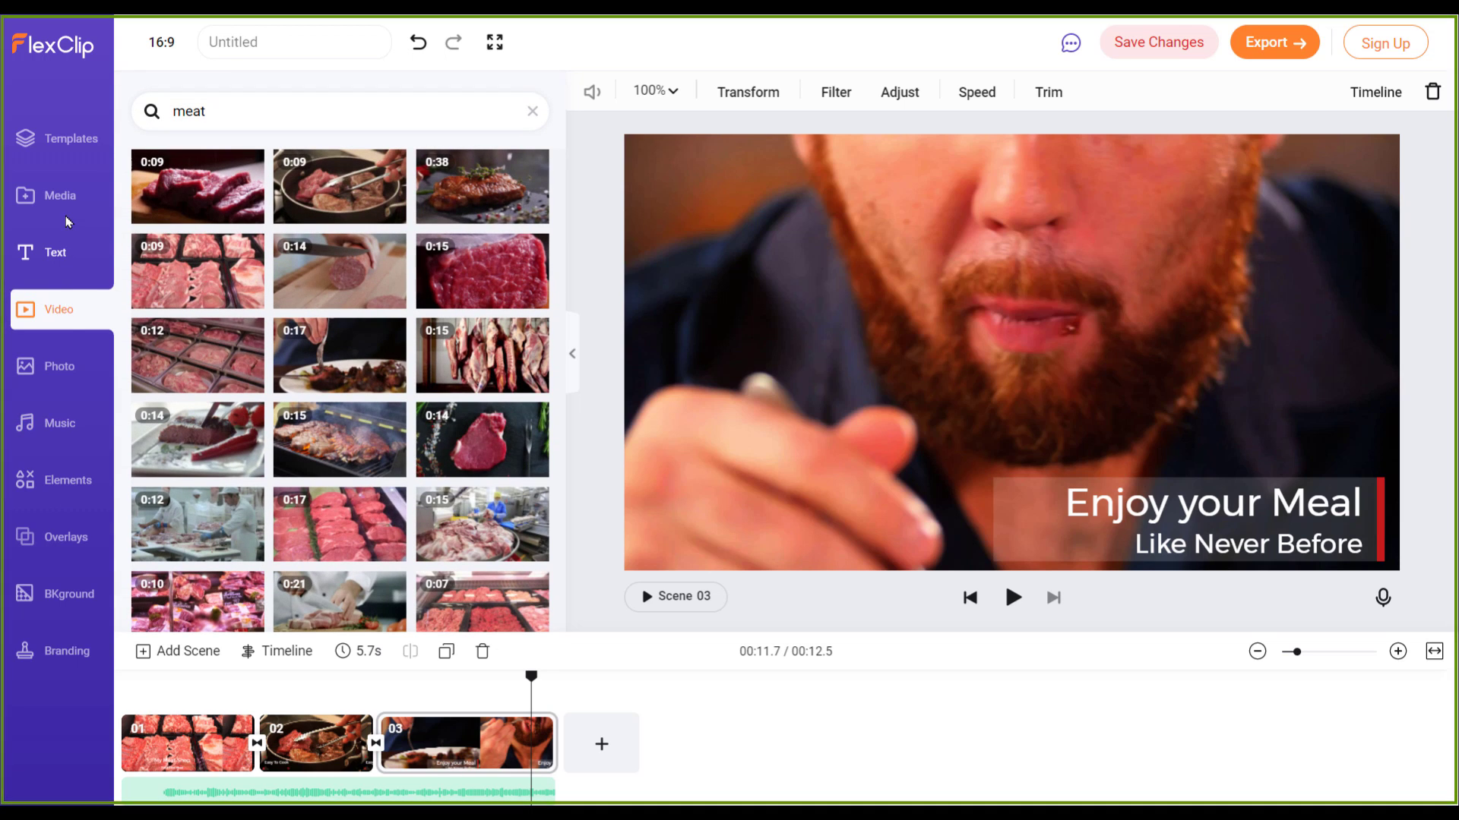
click(64, 202)
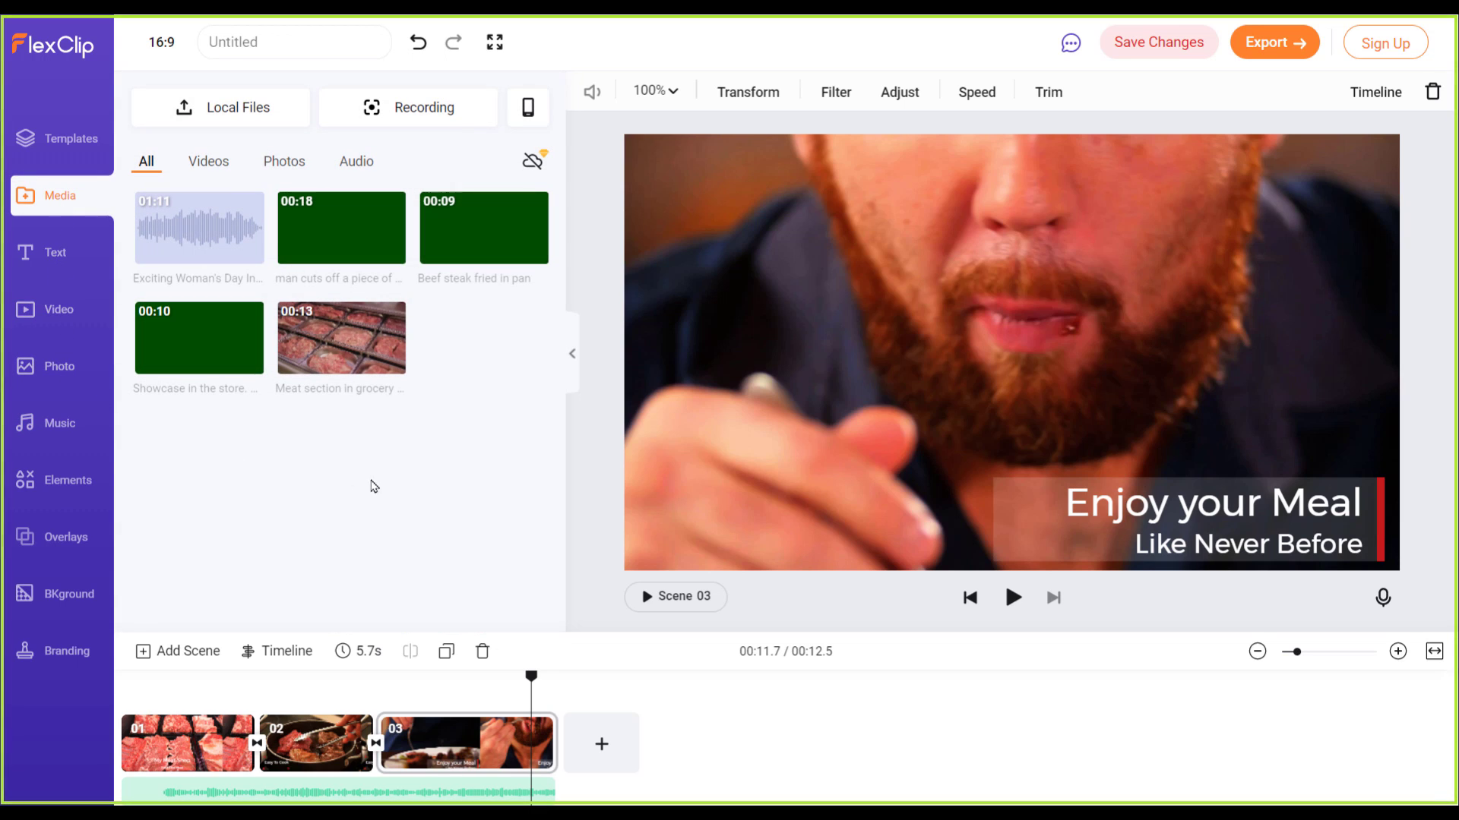
click(59, 484)
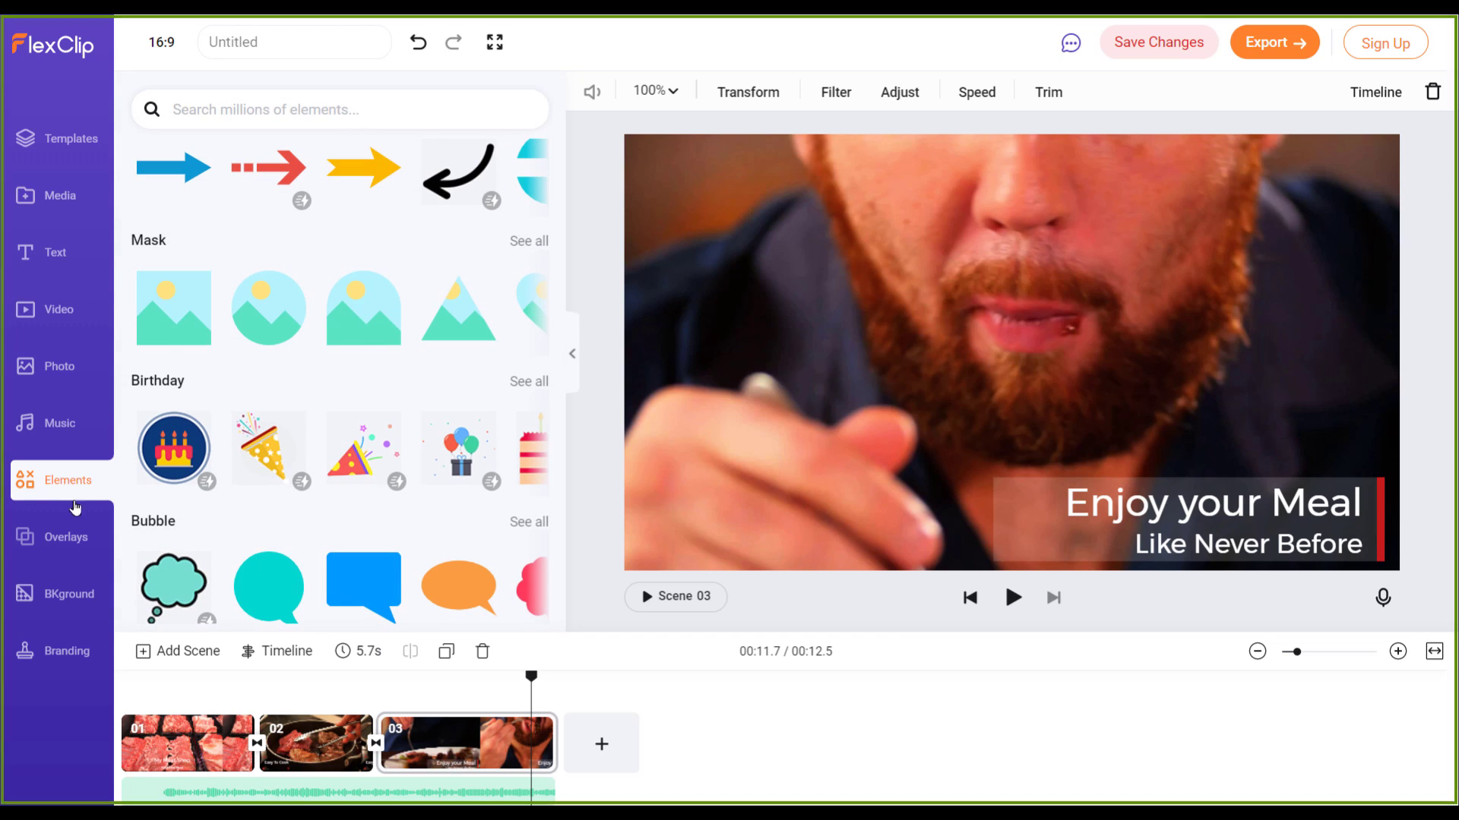
scroll(416, 435, down, 1)
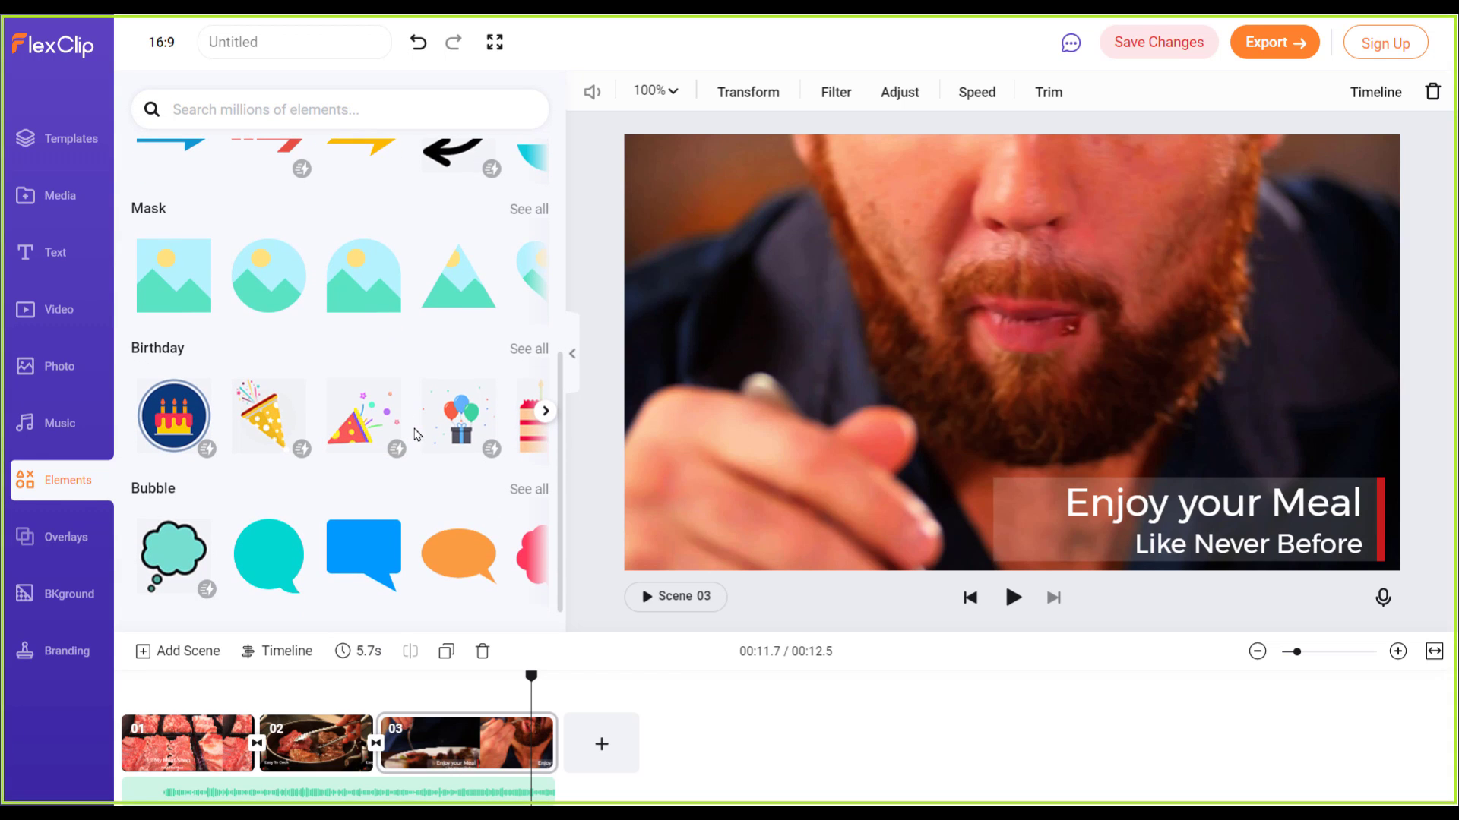
scroll(472, 480, up, 5)
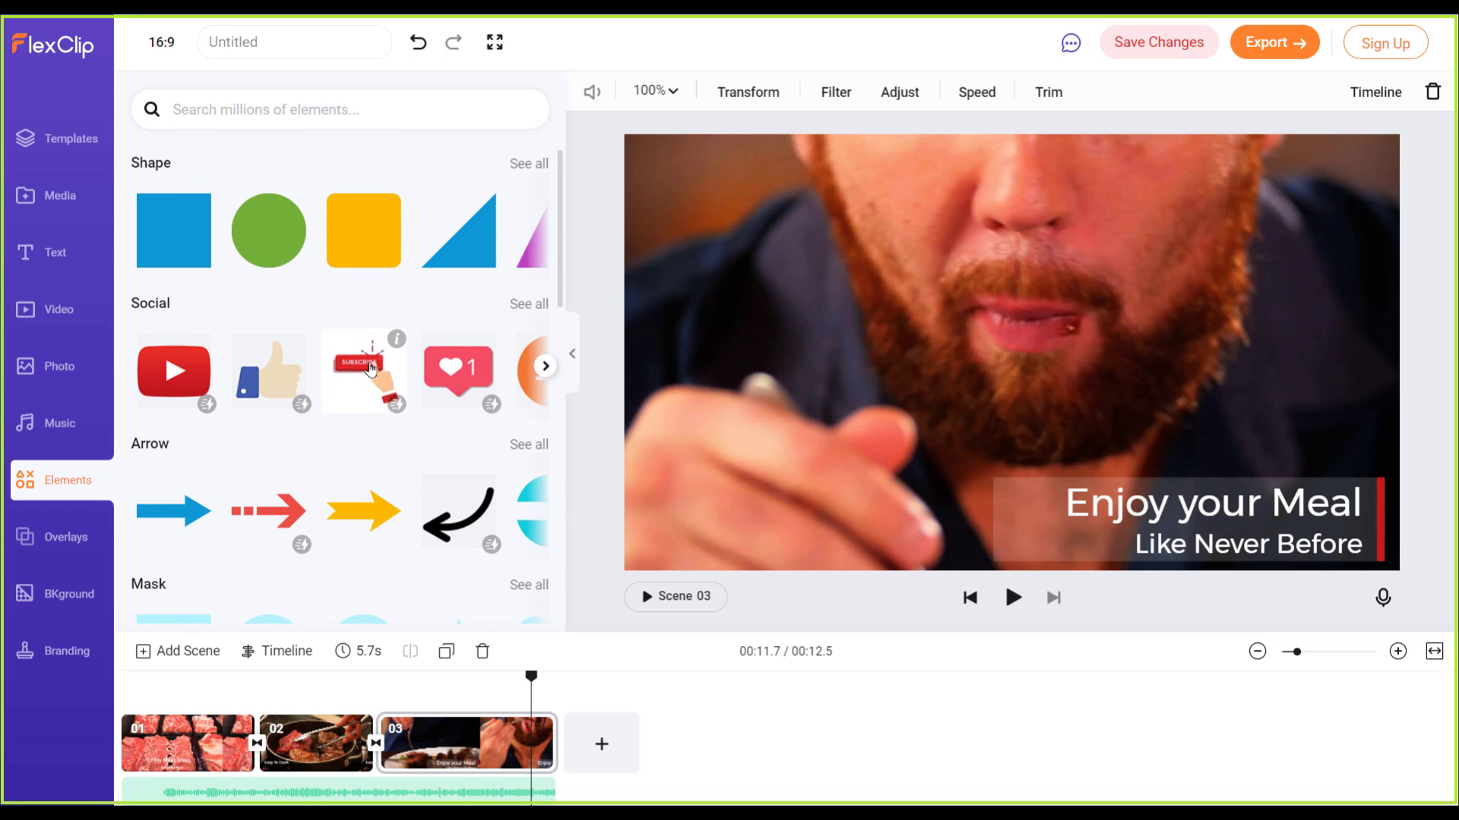
click(66, 538)
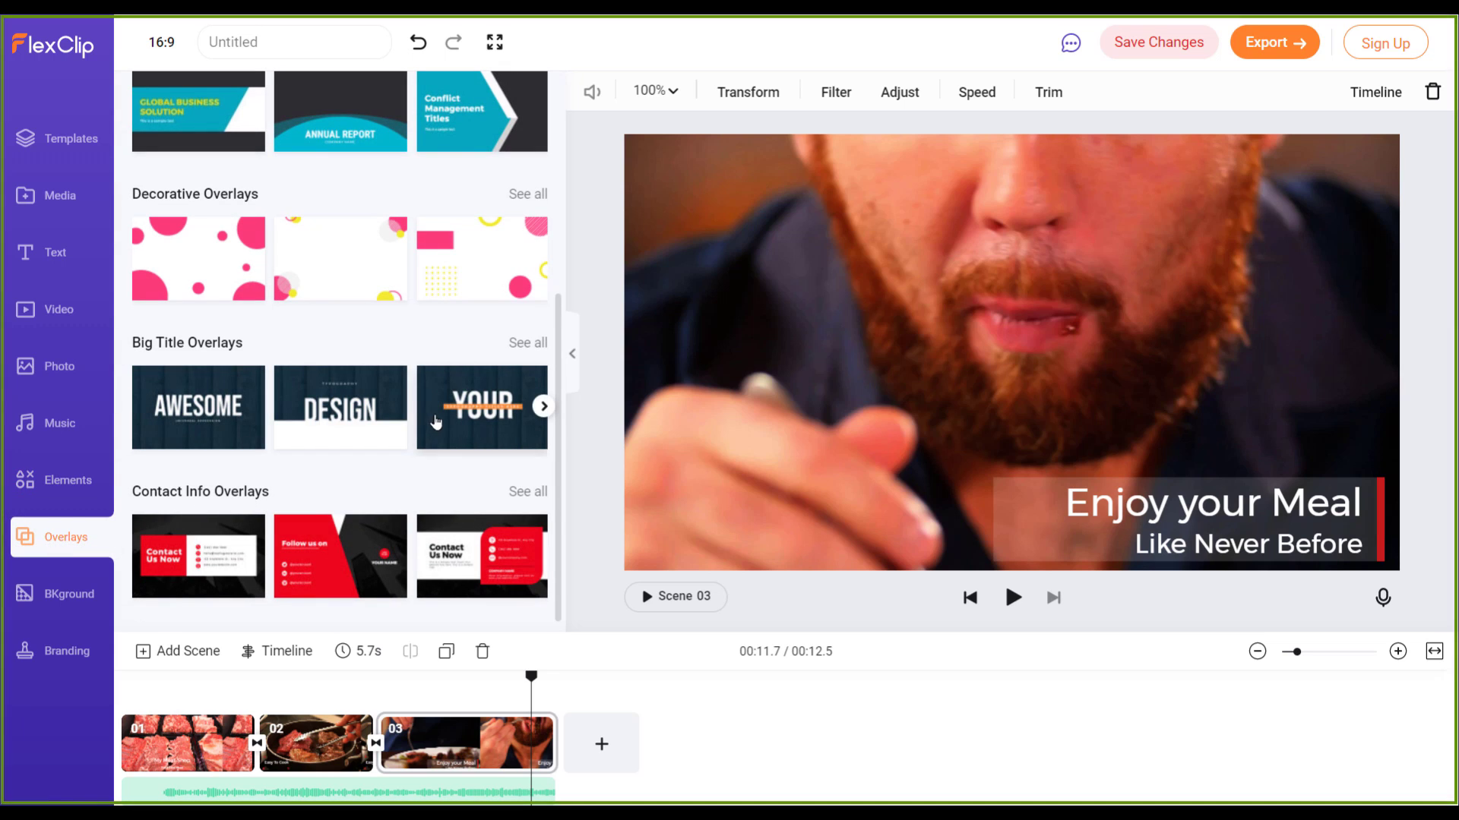
scroll(435, 422, up, 5)
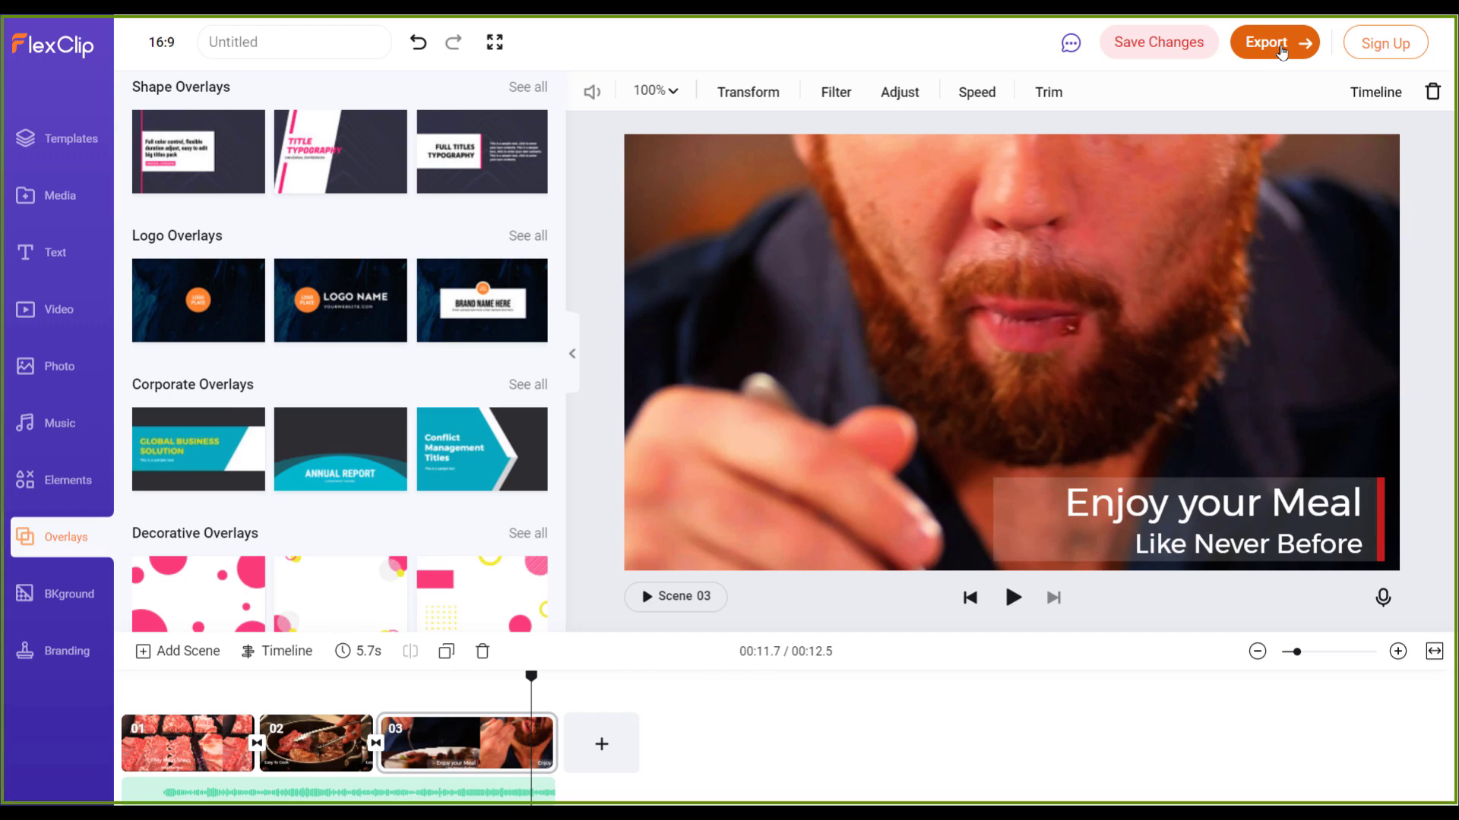
Step: Start the export, confirm the account, and bring up the export formats with 480p video
click(1281, 51)
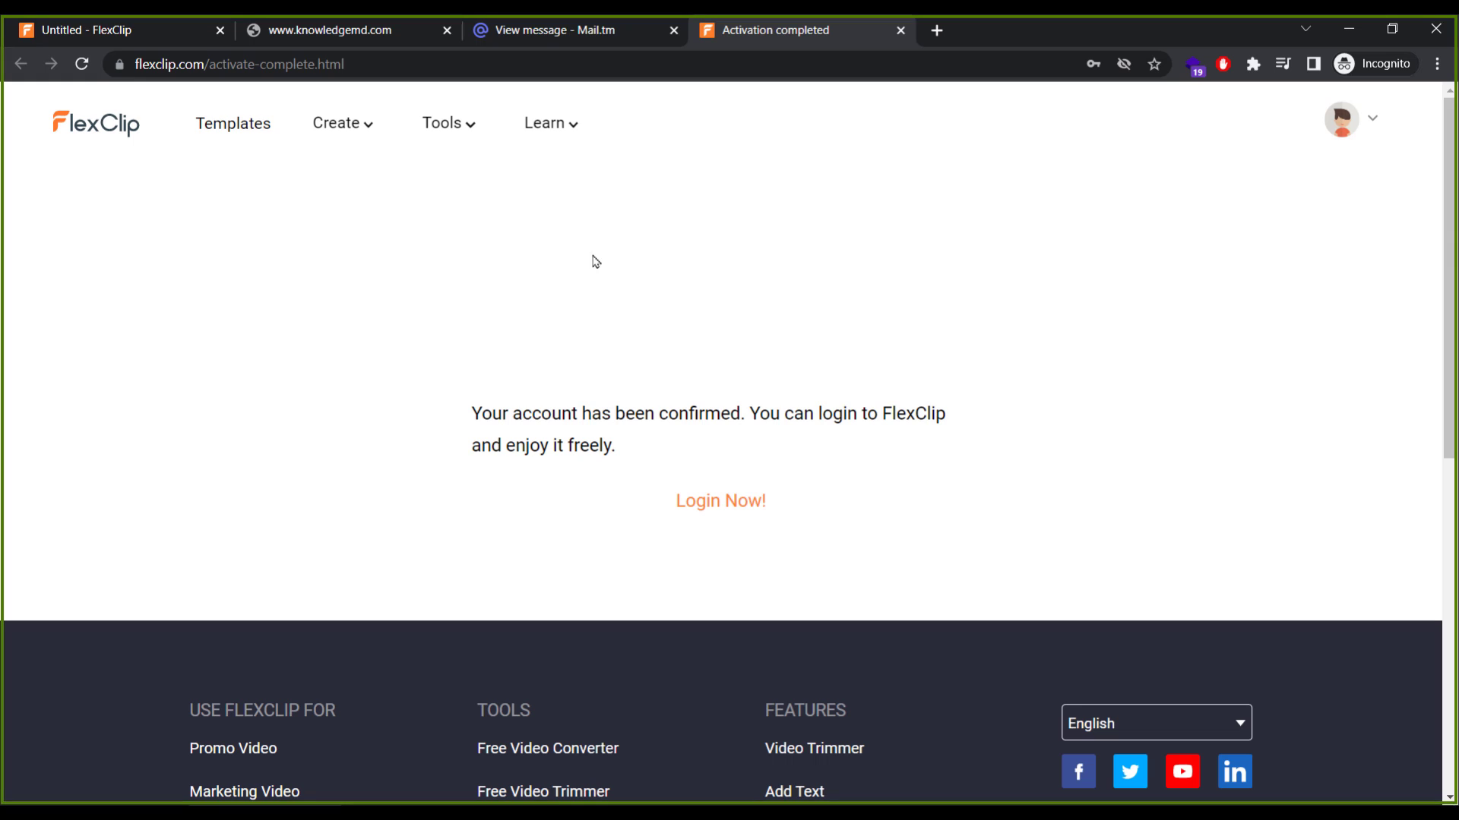
click(157, 38)
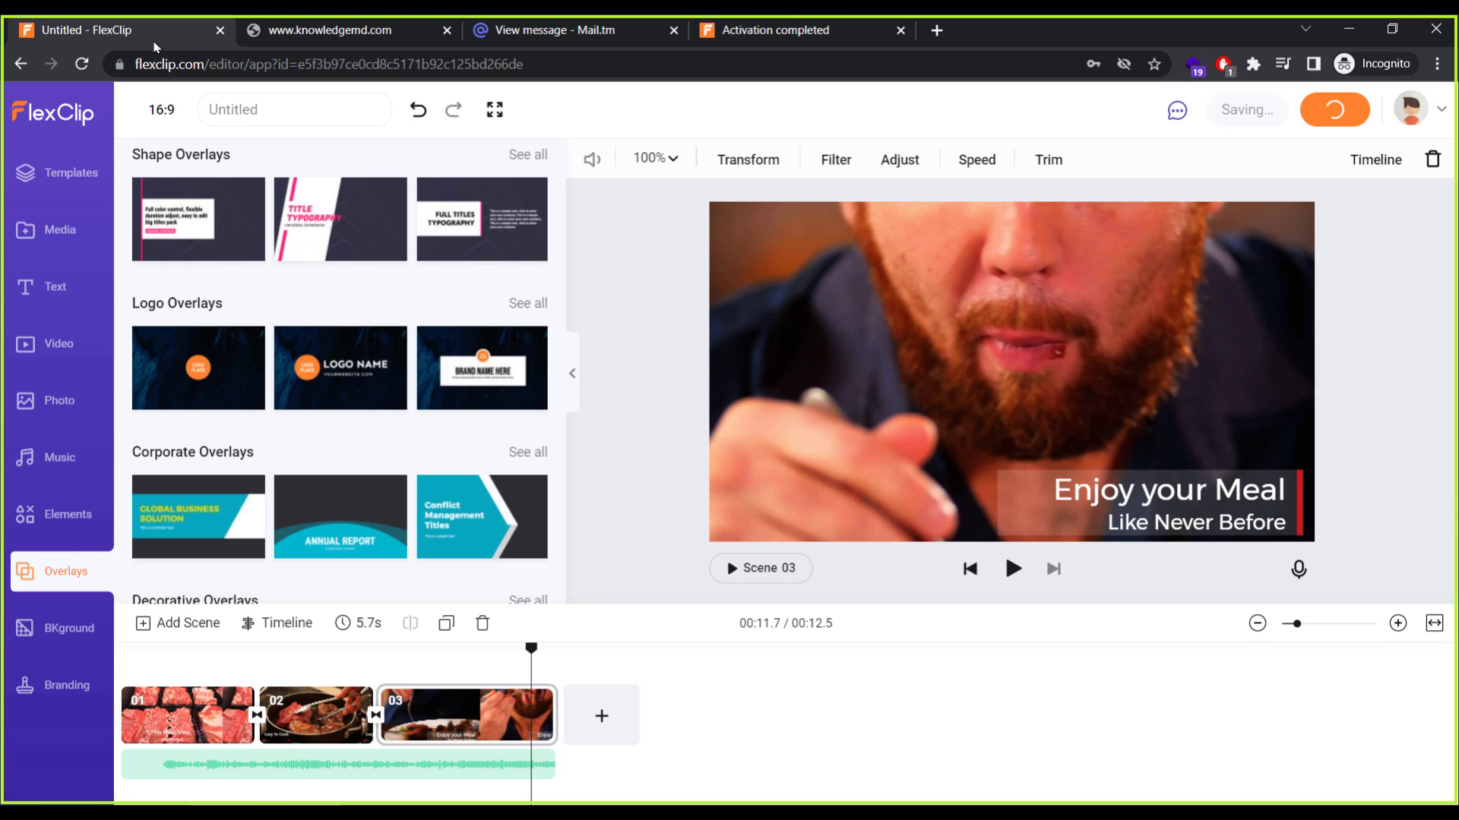
click(1324, 110)
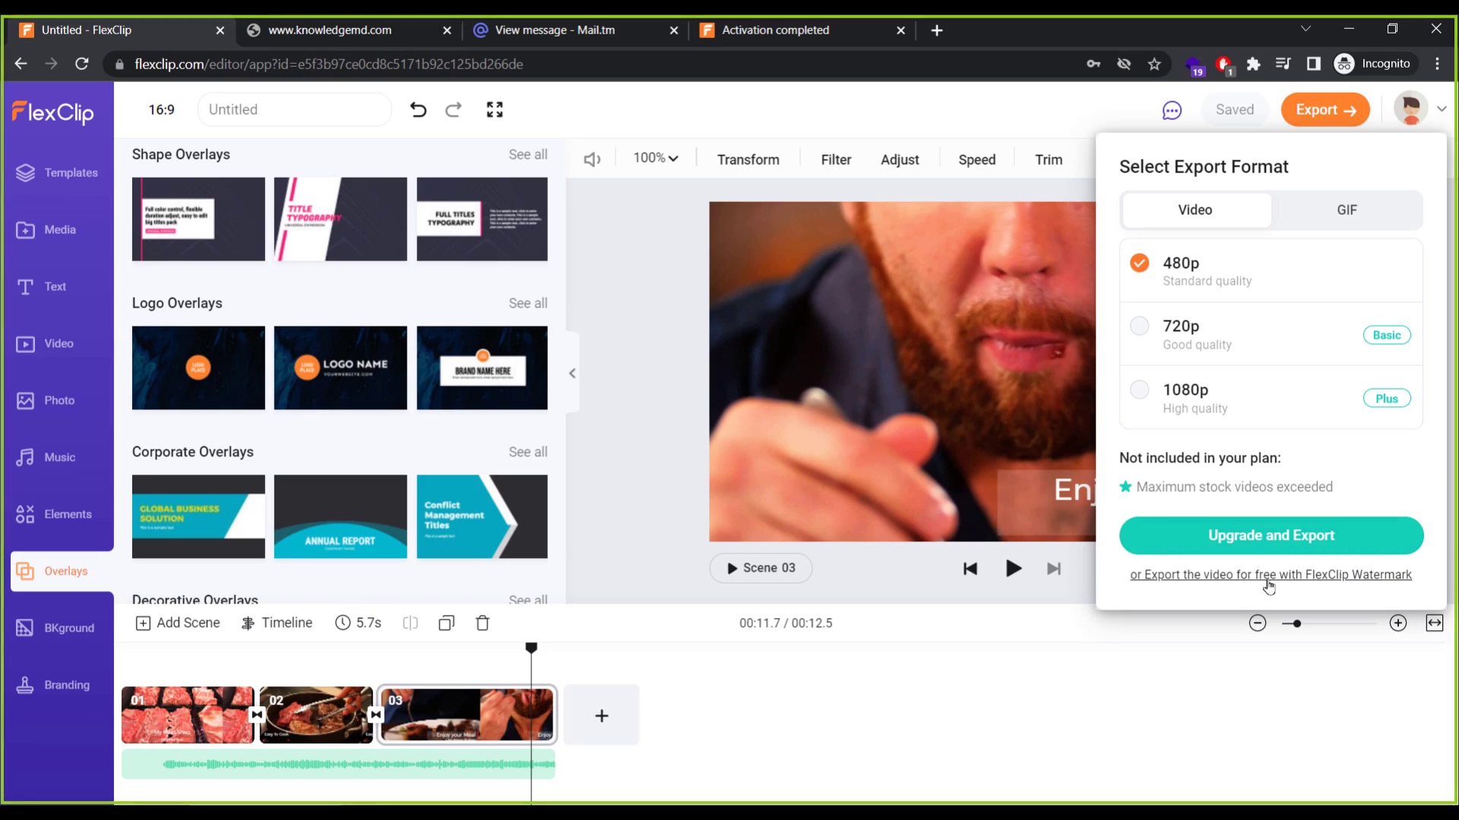
Step: Export the ad free with the FlexClip watermark as 'Untitled - Made with FlexClip.mp4'
click(1268, 576)
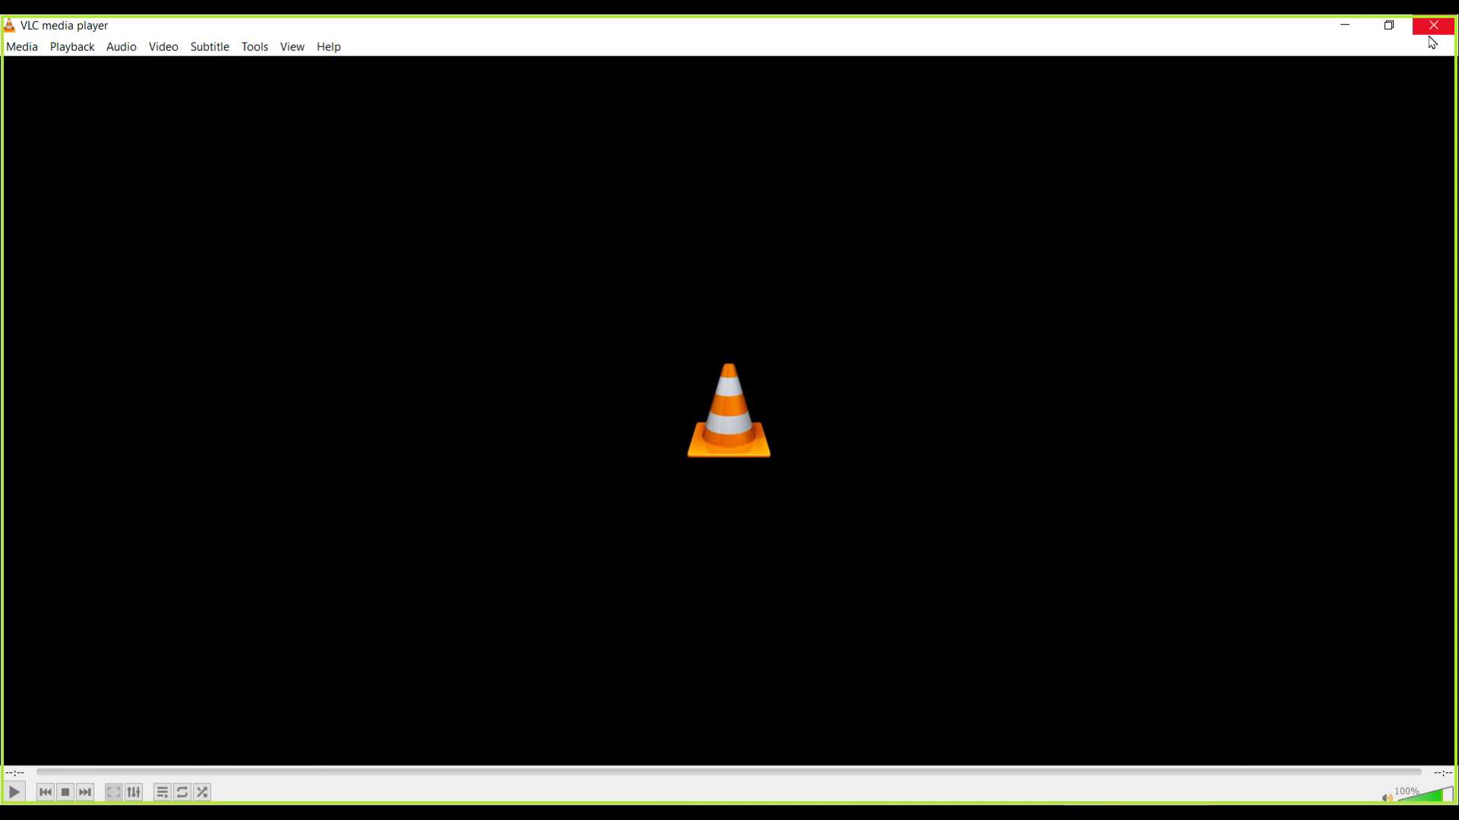
click(1431, 34)
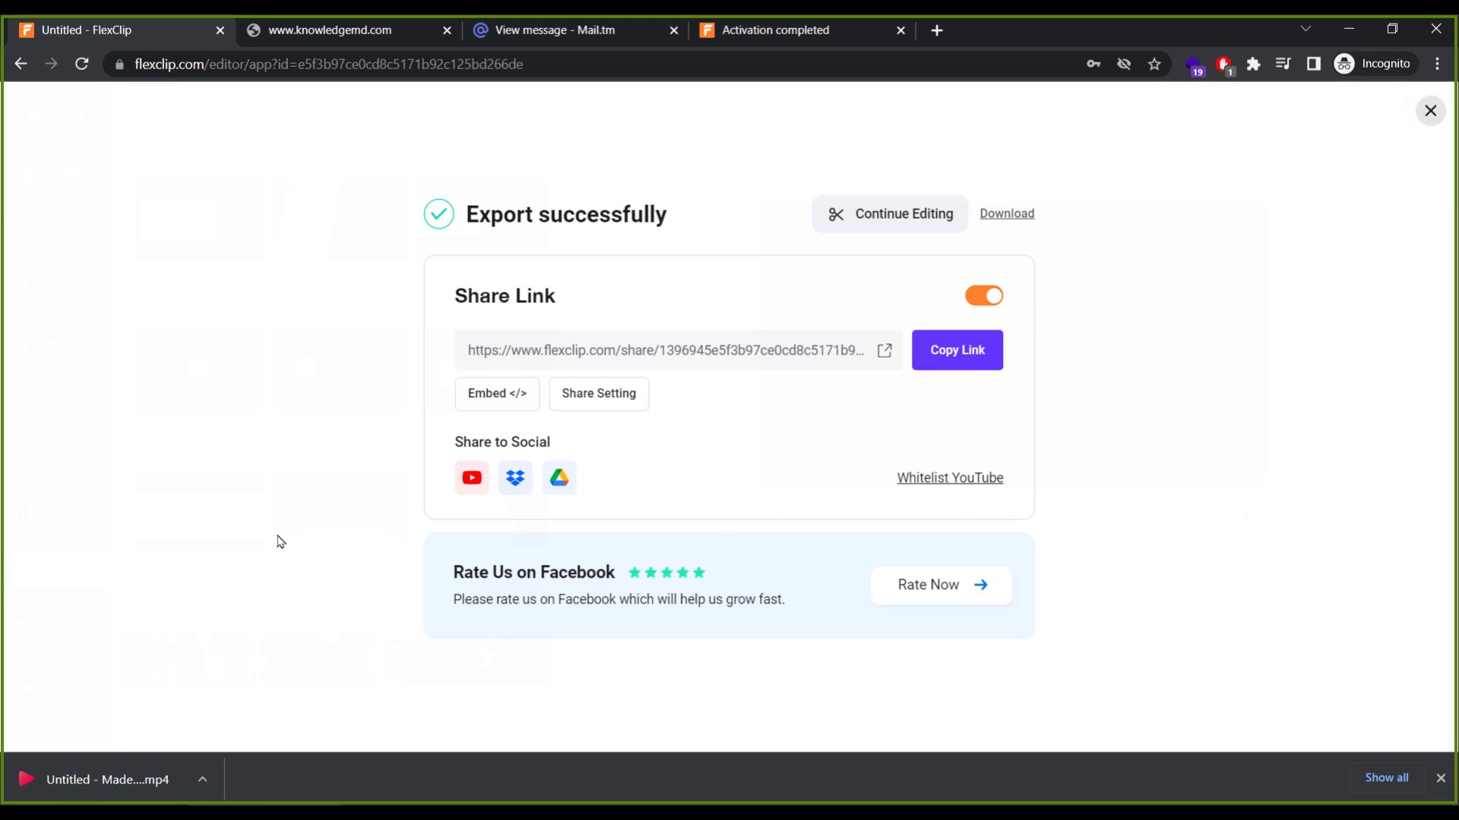